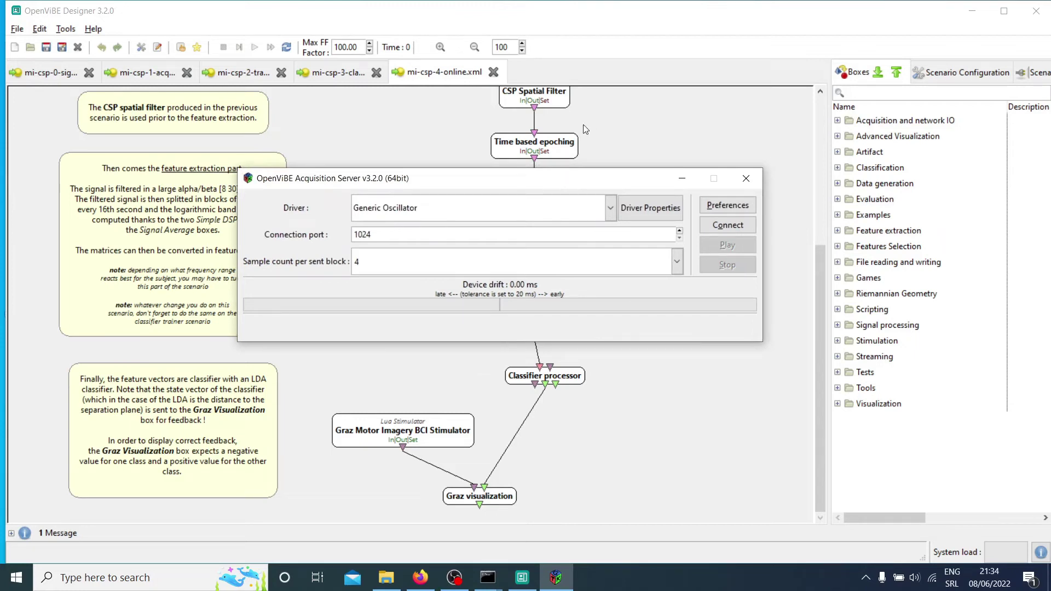
pyautogui.moveTo(624, 180); pyautogui.dragTo(585, 182)
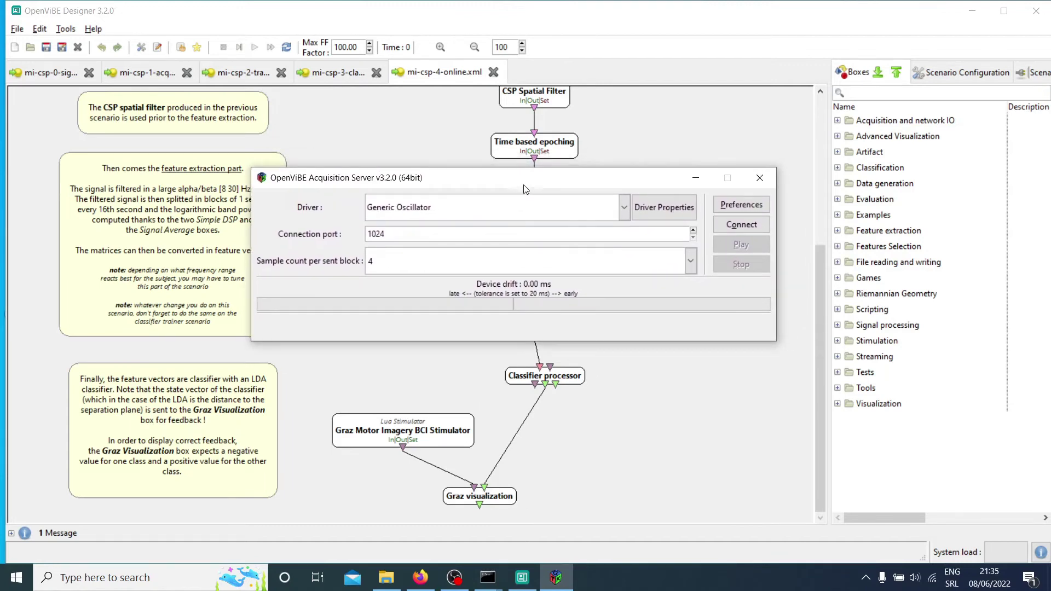
pyautogui.moveTo(524, 184); pyautogui.dragTo(540, 193)
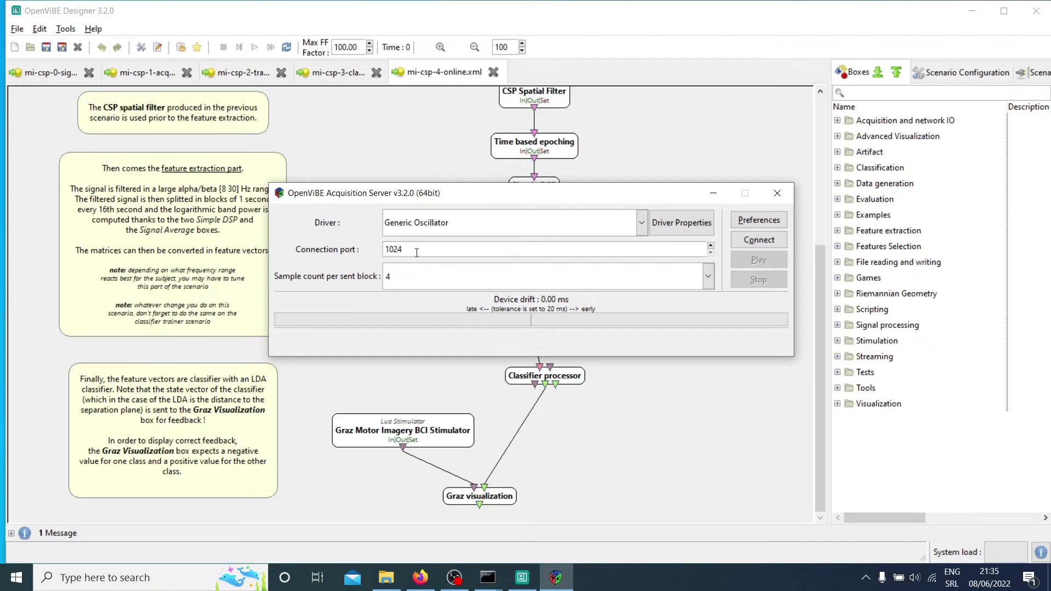
pyautogui.moveTo(502, 198); pyautogui.dragTo(469, 163)
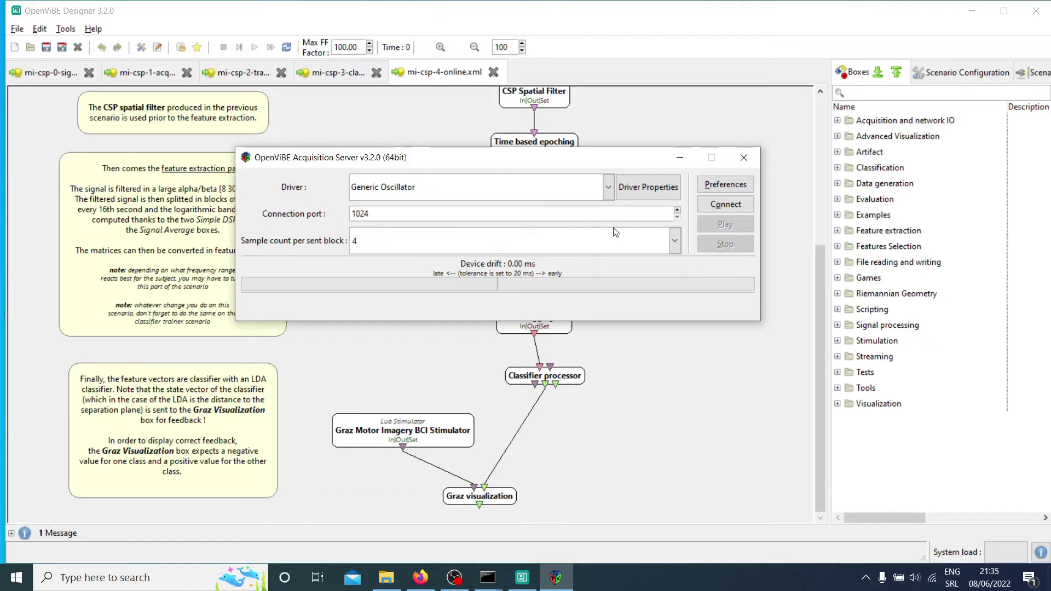
# - Browse the available acquisition drivers, try LabStreamingLayer (LSL), and return the driver selection to Generic Oscillator
pyautogui.click(608, 188)
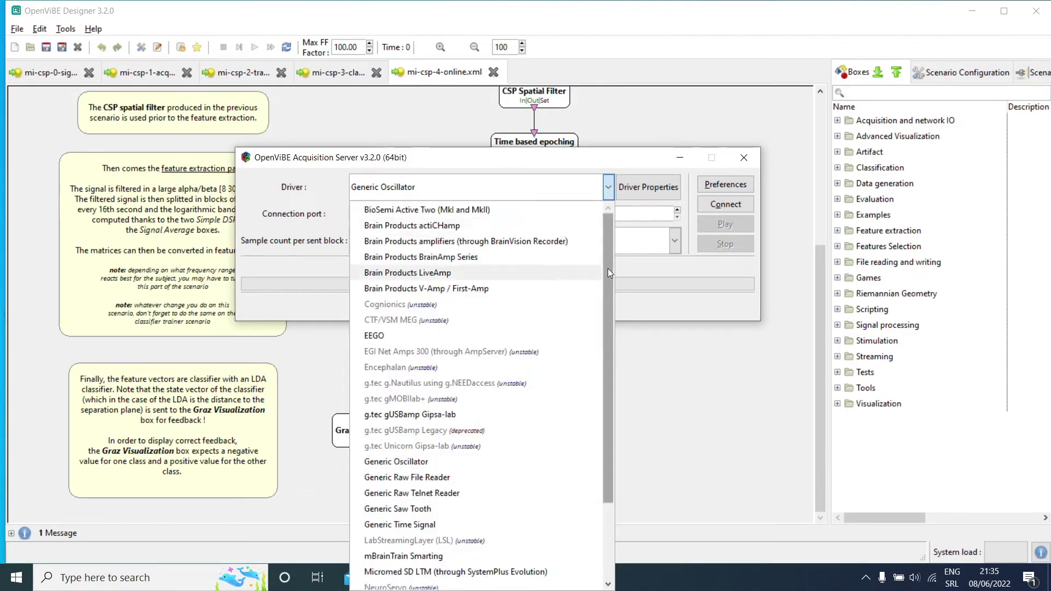
pyautogui.scroll(-3, 608, 268)
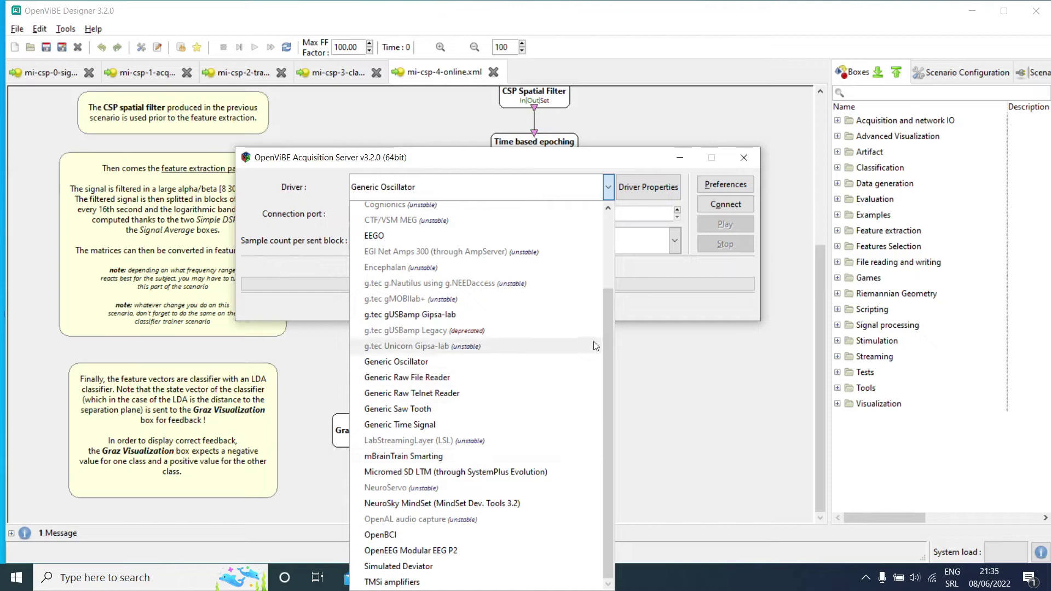
pyautogui.moveTo(612, 313); pyautogui.dragTo(609, 214)
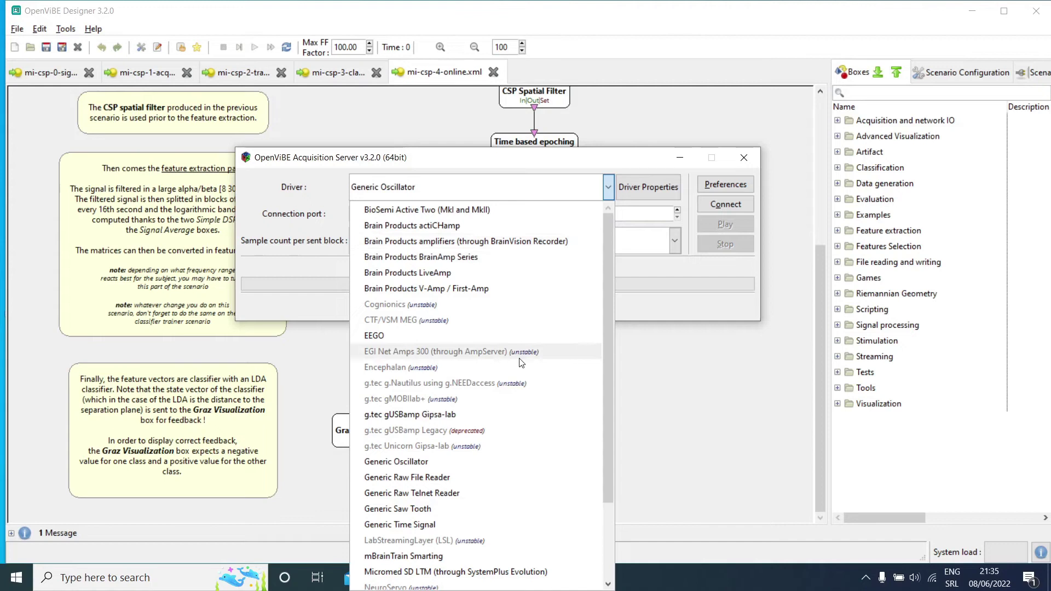
pyautogui.scroll(-2, 517, 353)
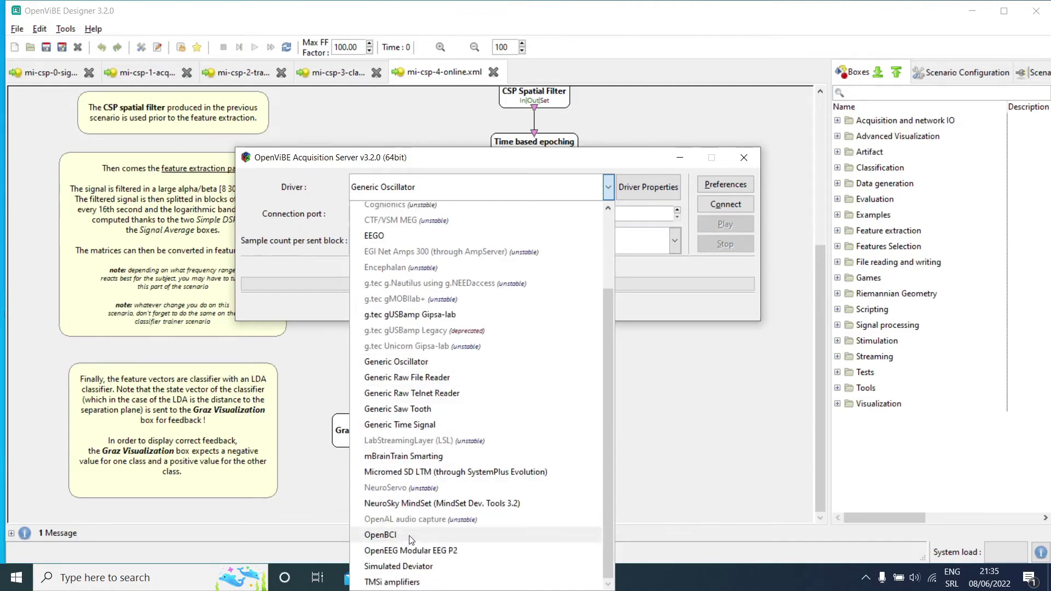
pyautogui.scroll(2, 543, 271)
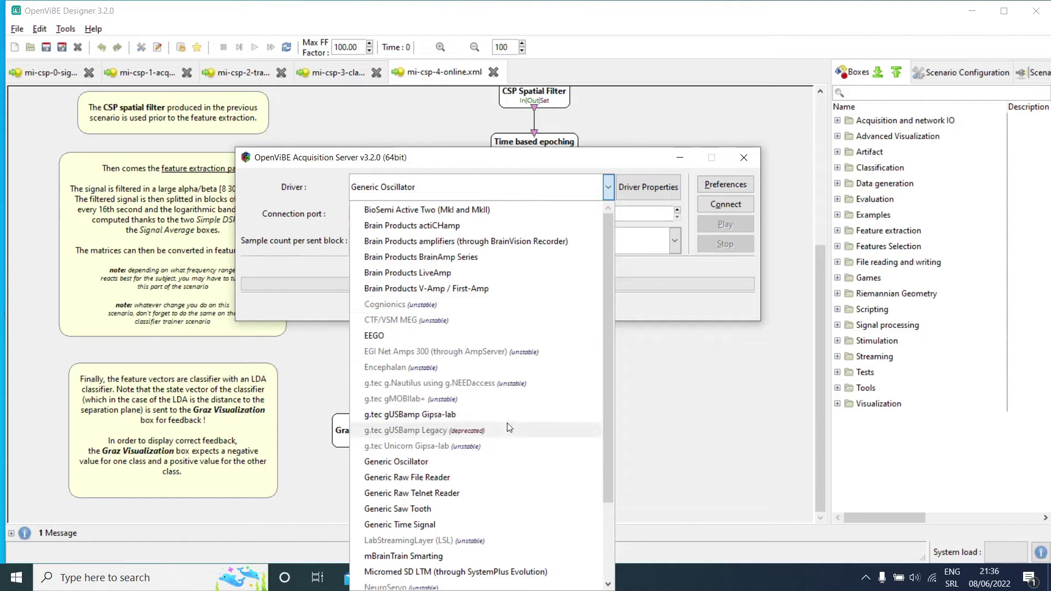
pyautogui.scroll(-2, 492, 432)
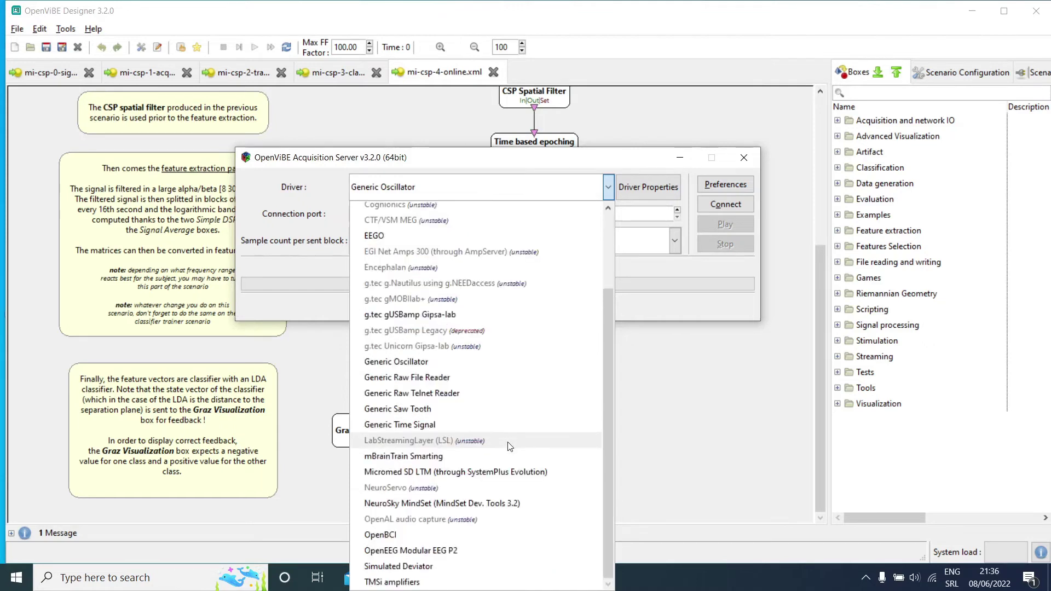
pyautogui.click(421, 445)
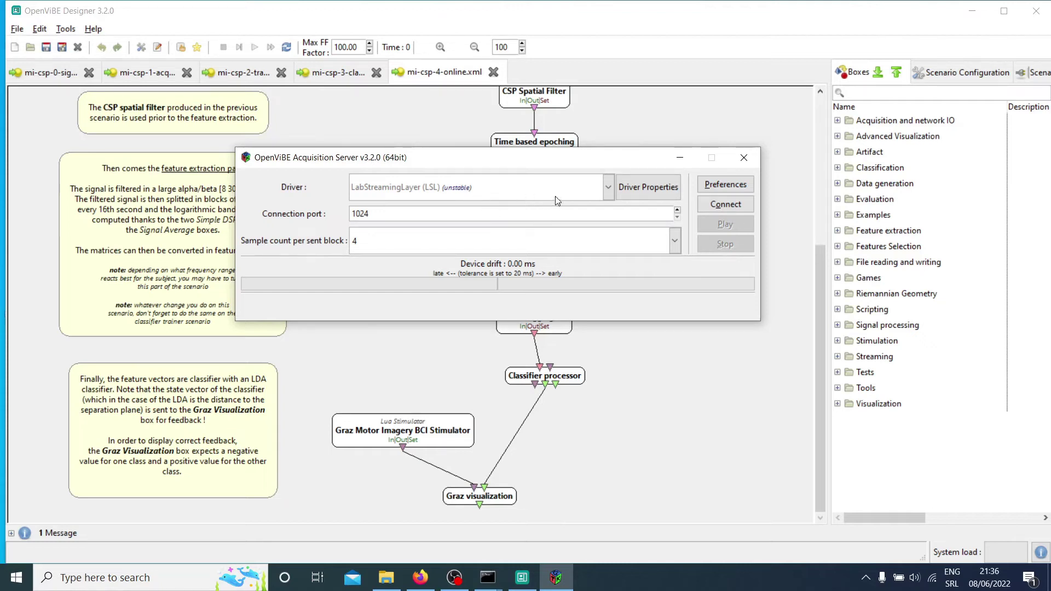
pyautogui.click(608, 187)
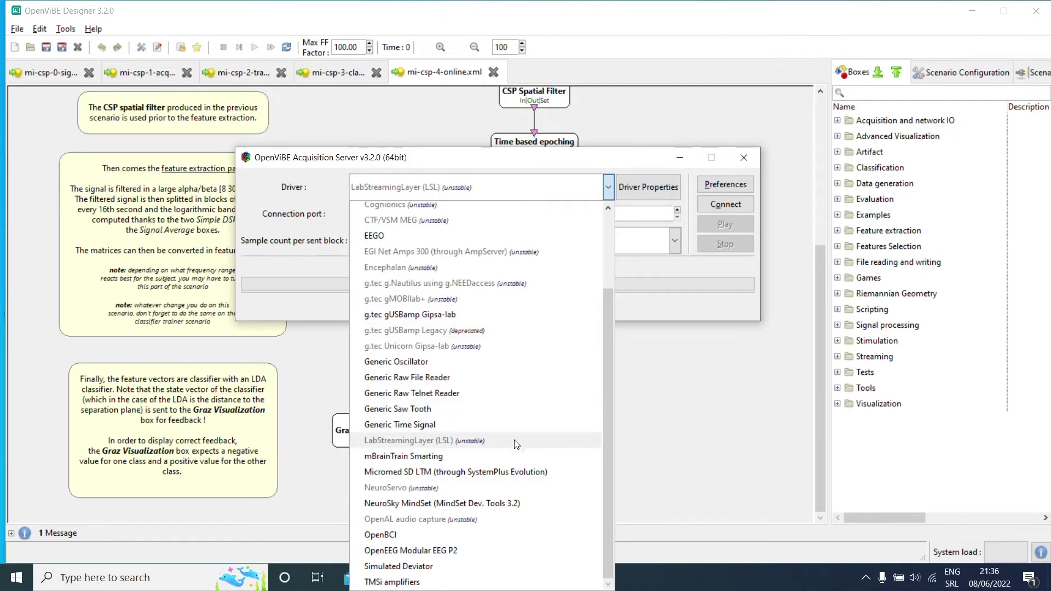
pyautogui.click(495, 373)
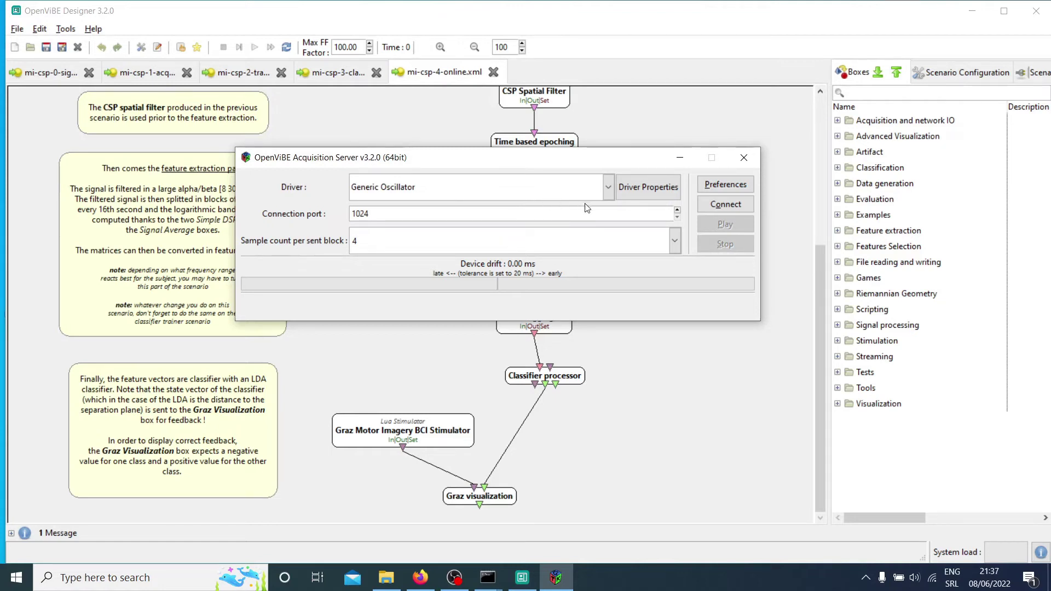
# - Set the Generic Oscillator driver's sampling frequency to 256 and apply the device configuration
pyautogui.click(651, 176)
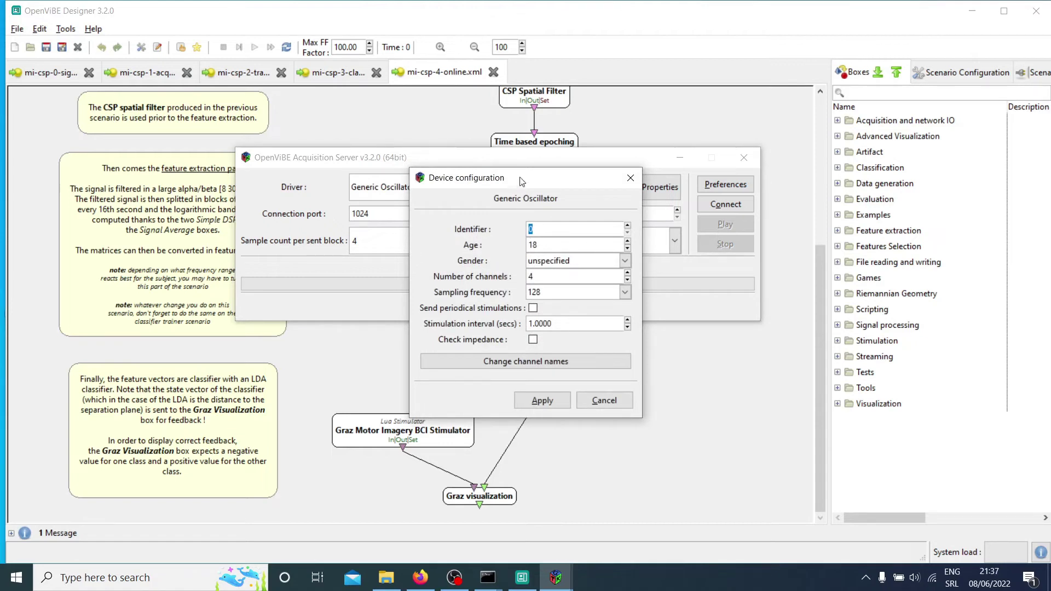
pyautogui.moveTo(520, 180); pyautogui.dragTo(554, 141)
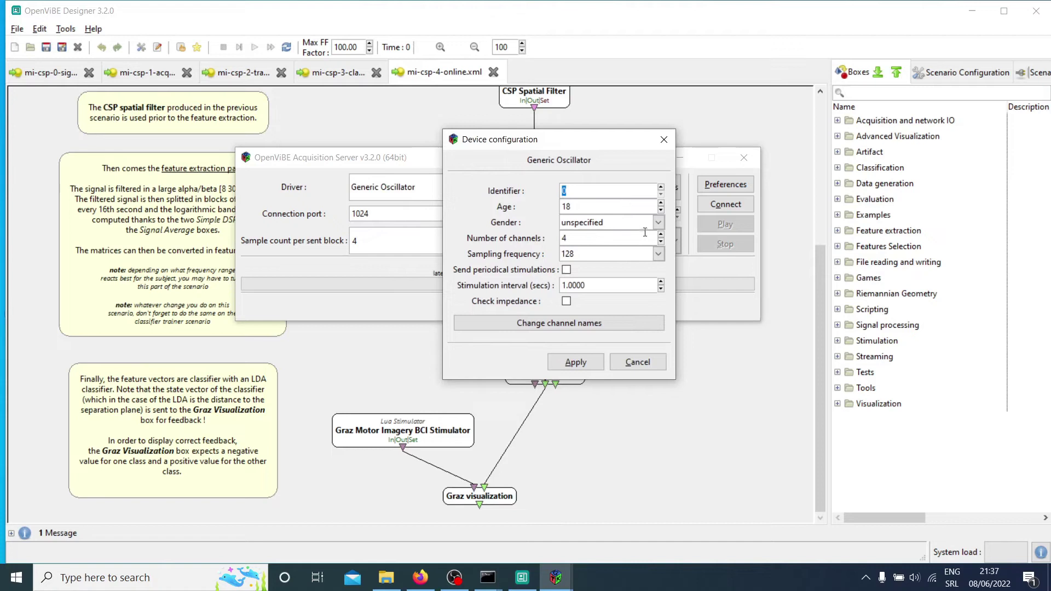
pyautogui.moveTo(568, 239); pyautogui.dragTo(550, 240)
pyautogui.click(658, 255)
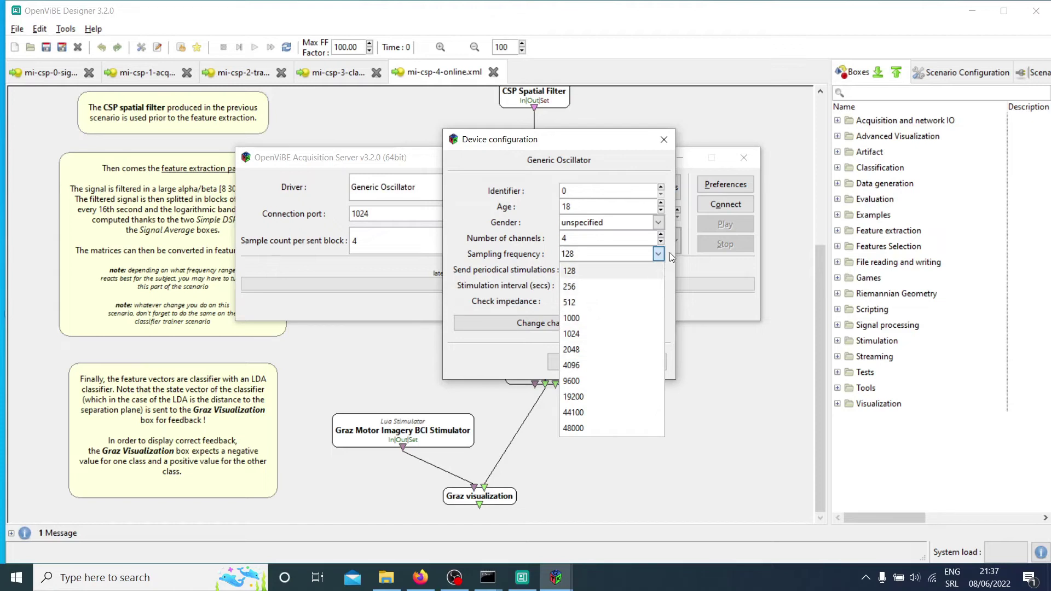
pyautogui.click(649, 288)
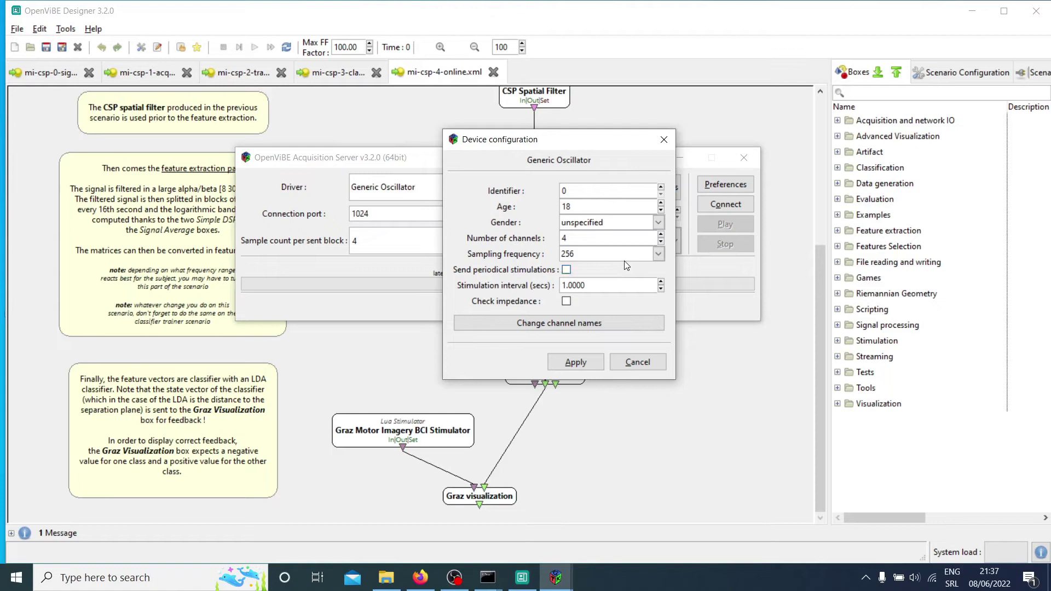
pyautogui.click(573, 362)
# - Set the acquisition server's drift tolerance to 200 ms in its global configuration and apply it
pyautogui.click(714, 185)
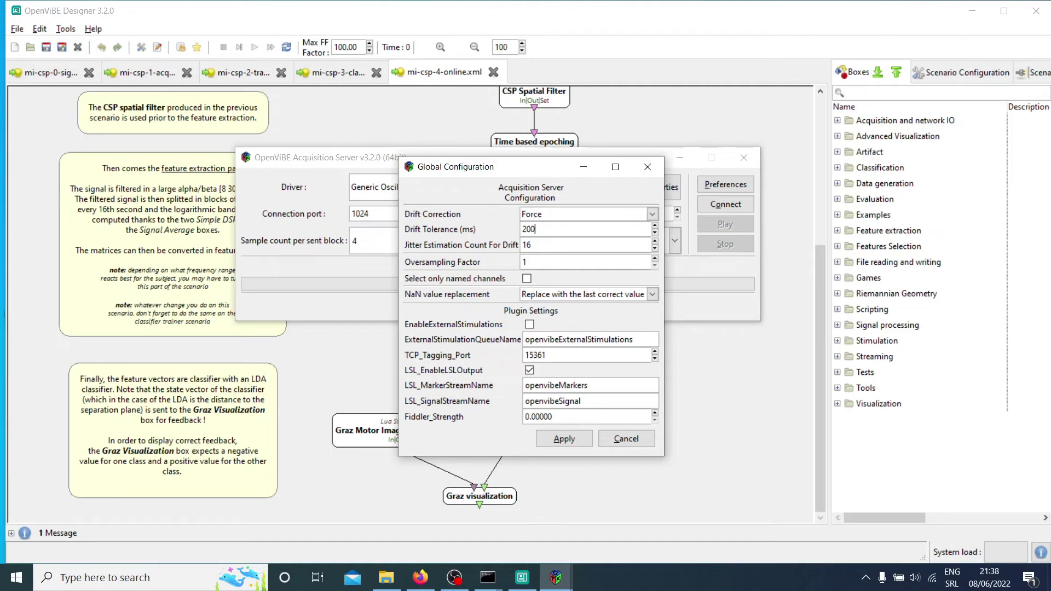
pyautogui.click(581, 442)
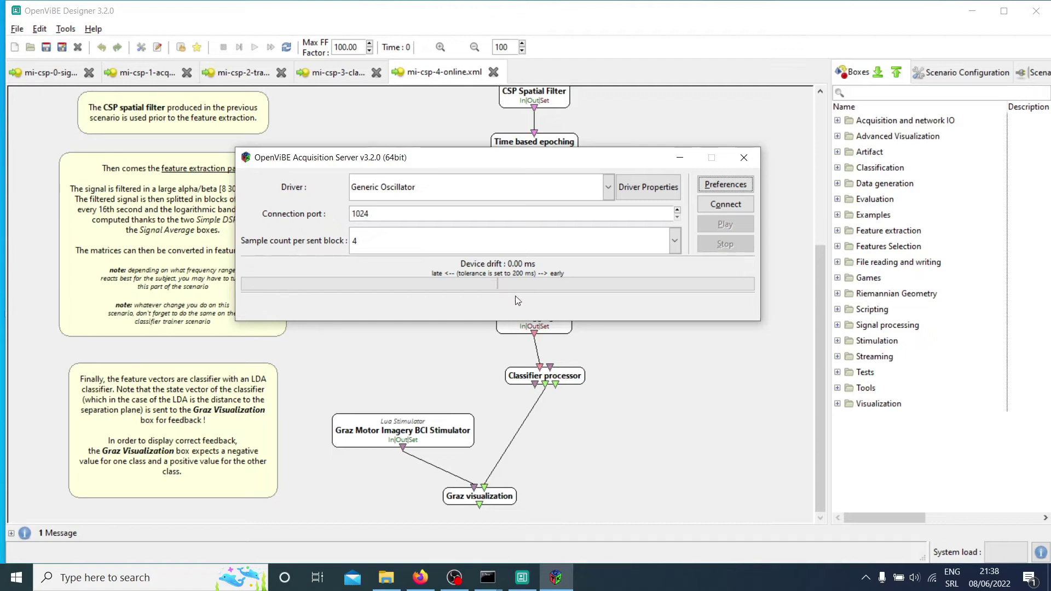
pyautogui.click(725, 184)
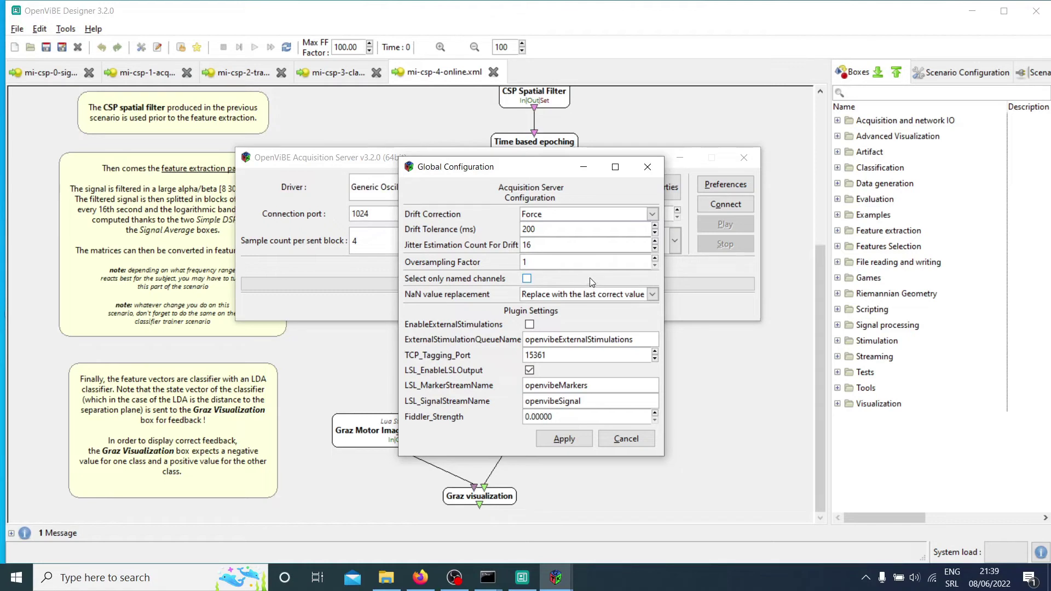
pyautogui.click(579, 440)
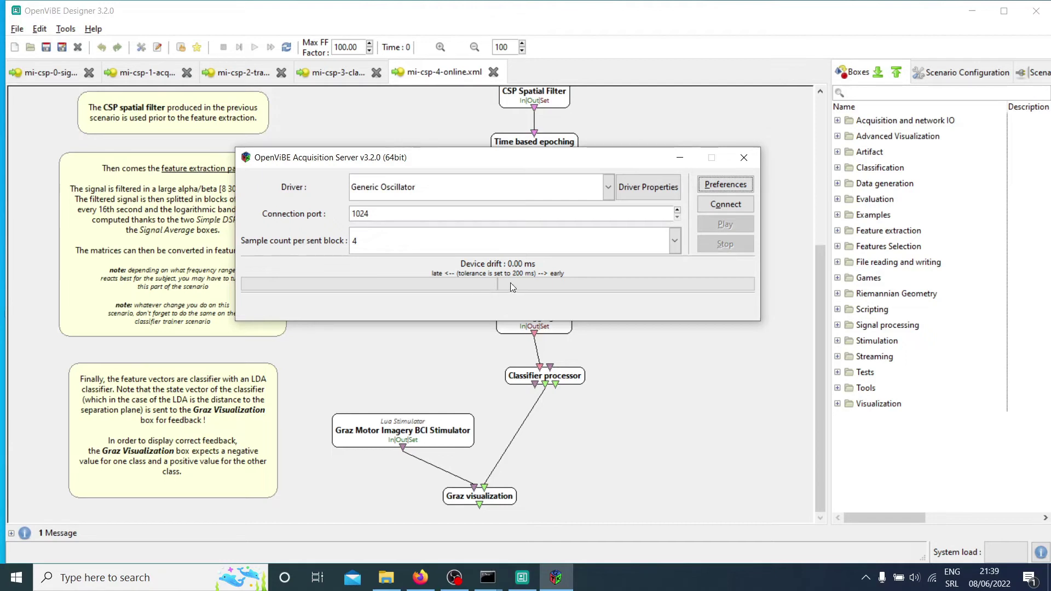
pyautogui.click(664, 189)
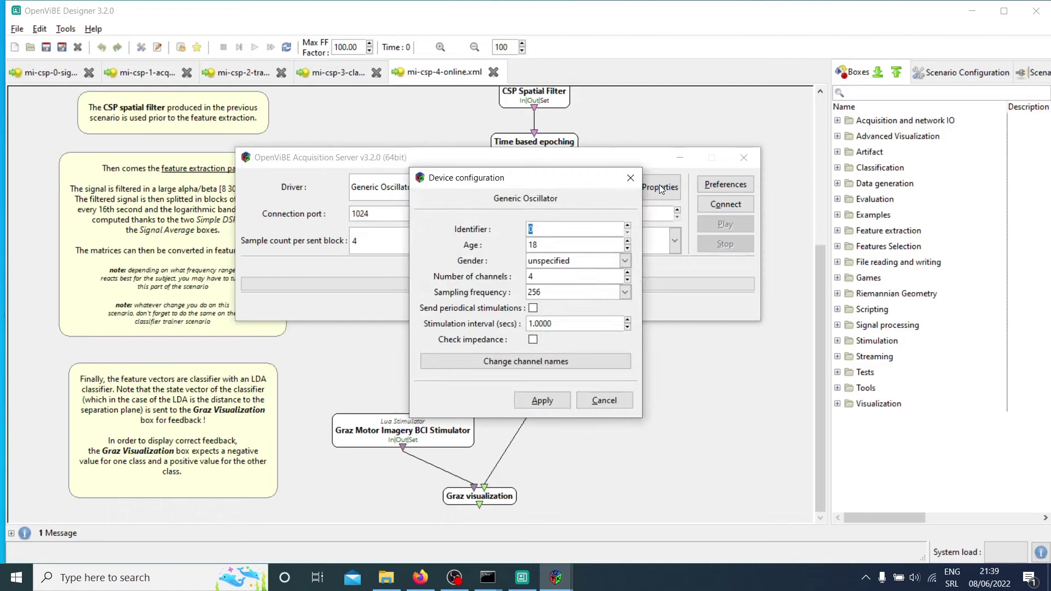
pyautogui.click(541, 401)
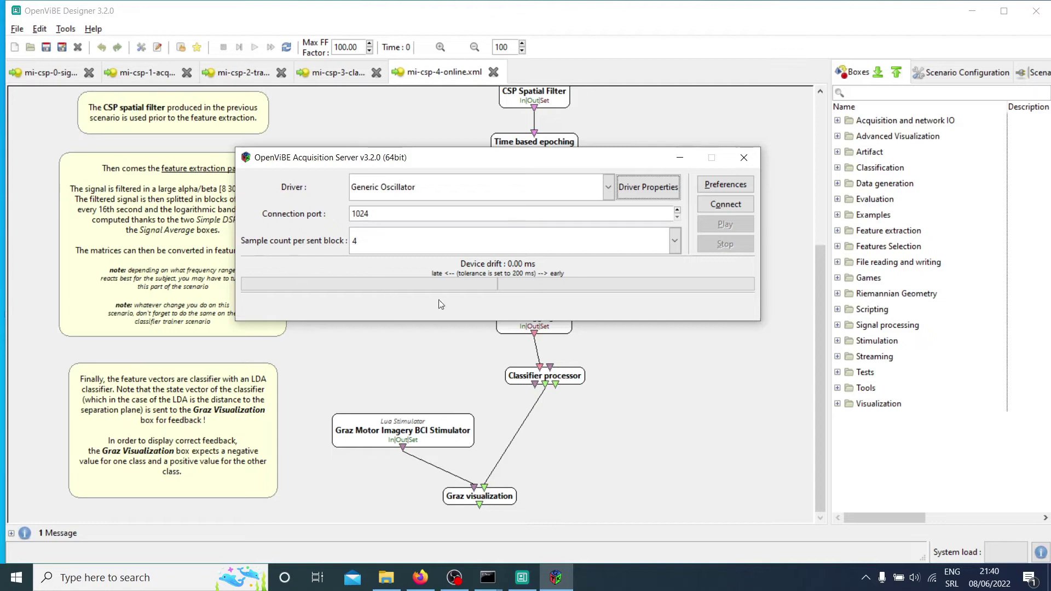
# - Set the acquisition server's drift tolerance to 2 ms in the global configuration and apply it
pyautogui.click(728, 183)
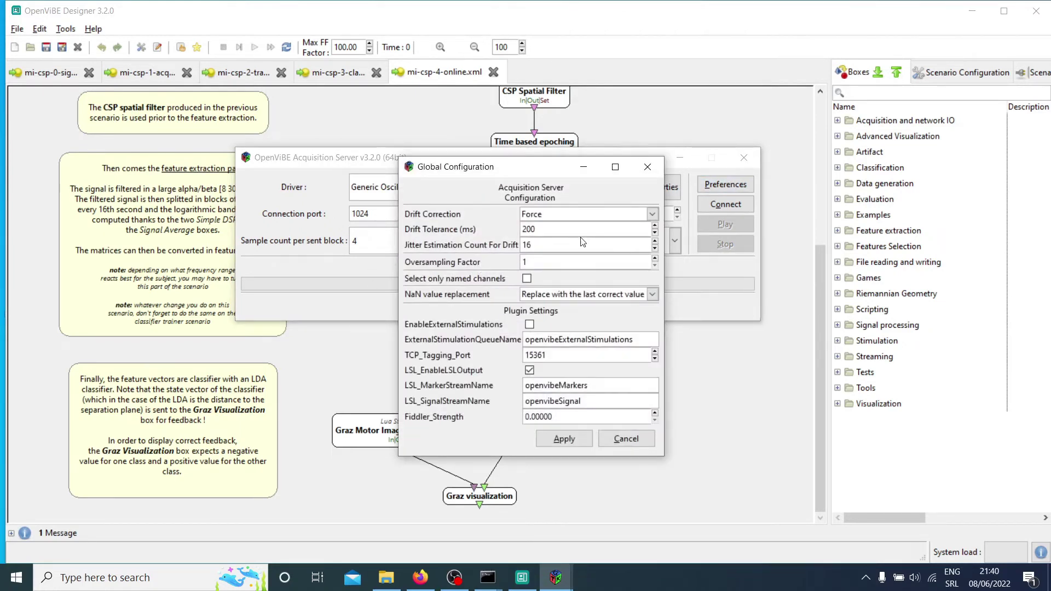
pyautogui.moveTo(535, 230); pyautogui.dragTo(526, 230)
pyautogui.press('BackSpace')
pyautogui.click(580, 439)
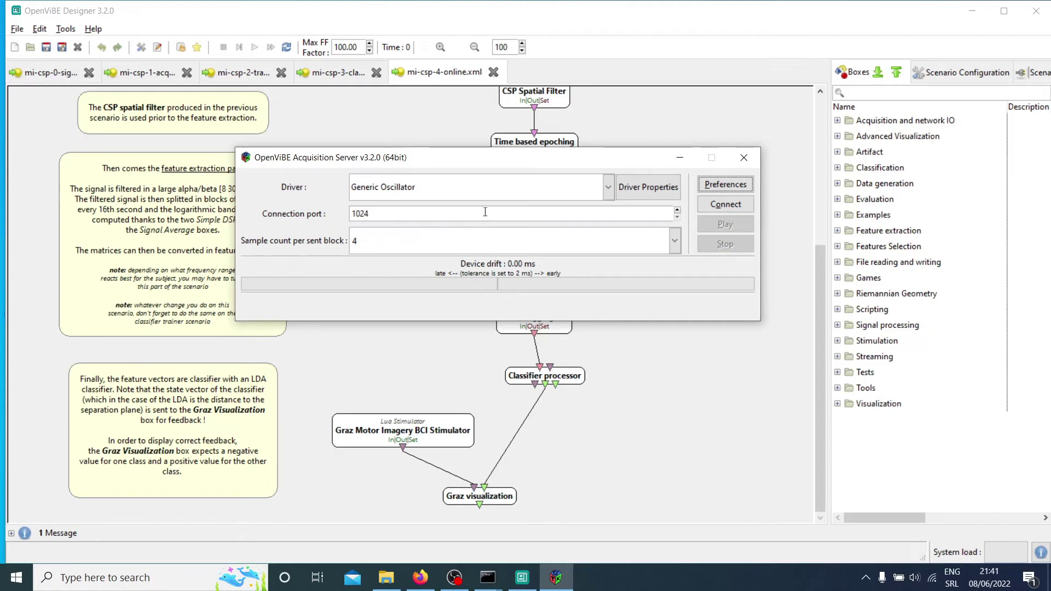
pyautogui.click(670, 190)
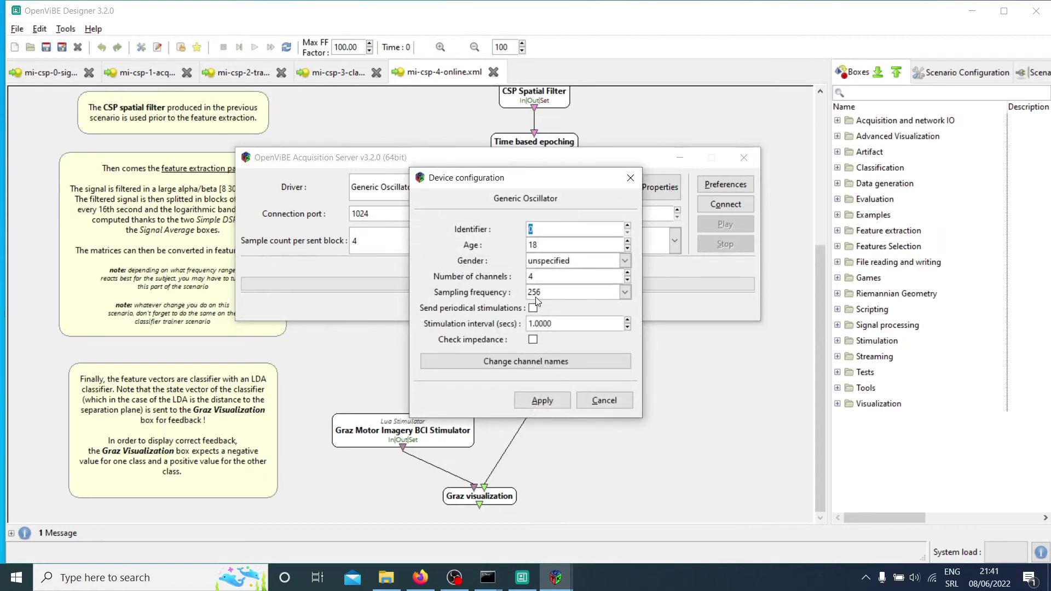
pyautogui.click(530, 408)
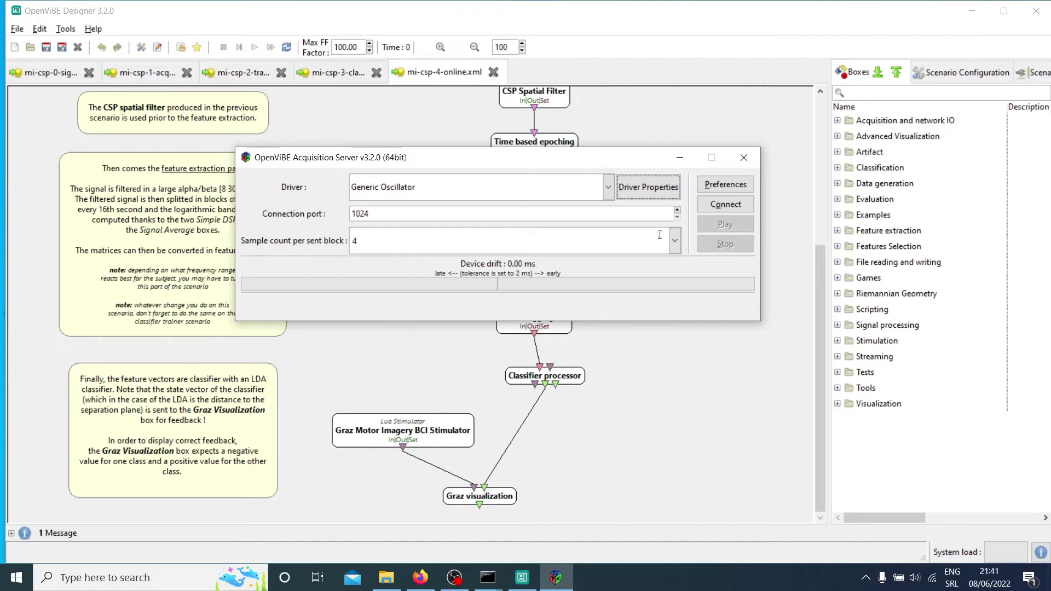
pyautogui.click(674, 241)
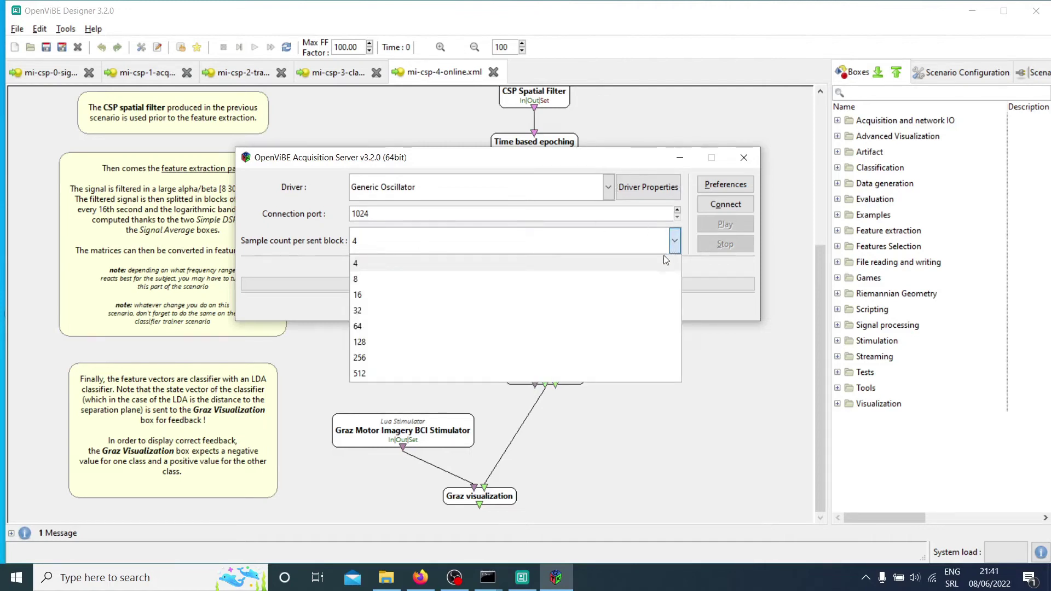
pyautogui.click(642, 313)
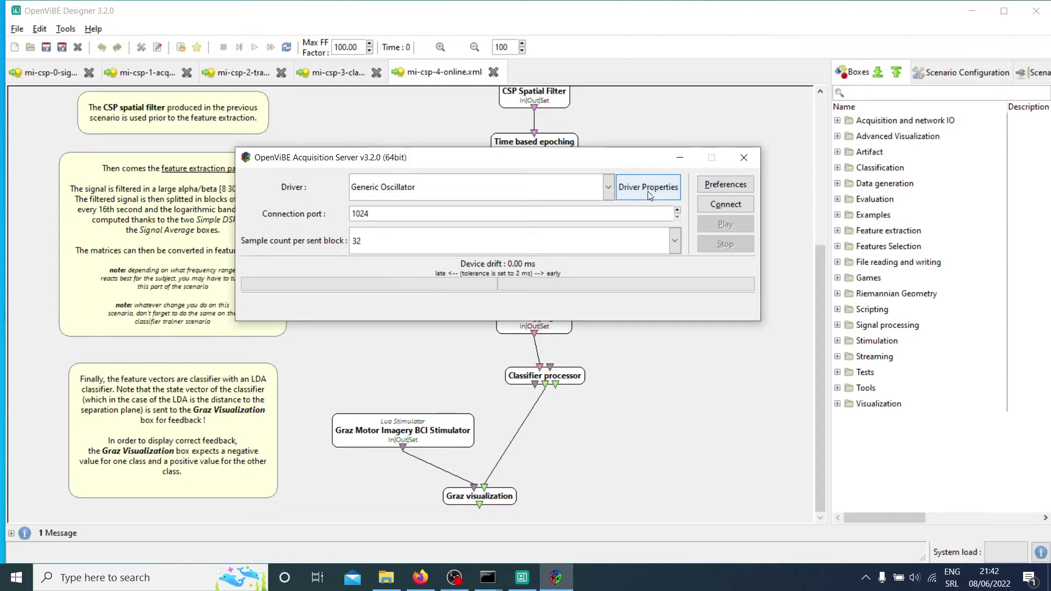
# - Connect the acquisition server to the Generic Oscillator driver and start streaming its signal
pyautogui.click(740, 202)
pyautogui.click(741, 225)
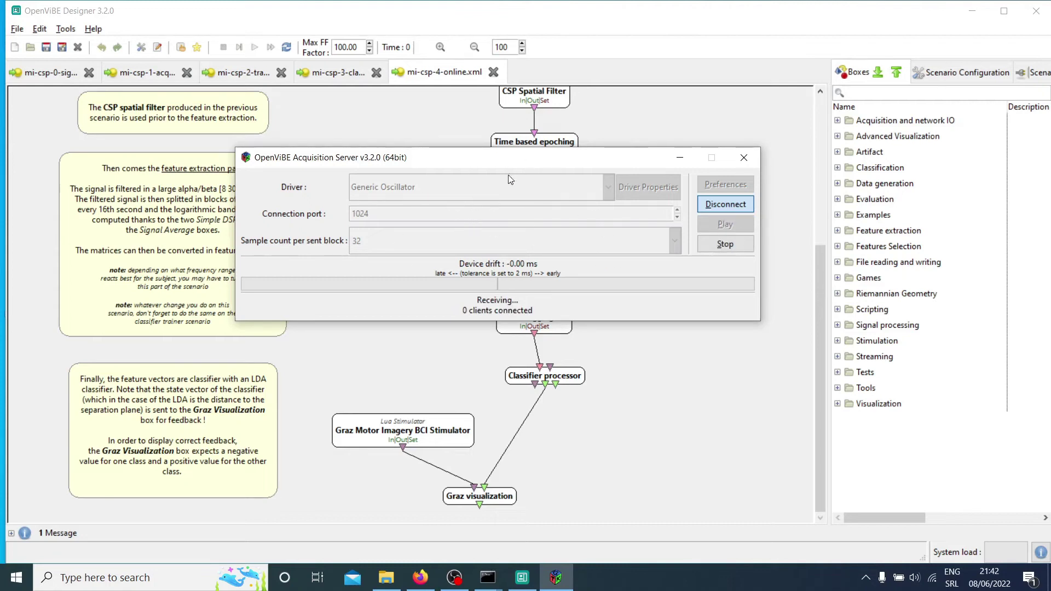
# - Switch to OpenViBE Designer and create a new empty scenario
pyautogui.click(610, 19)
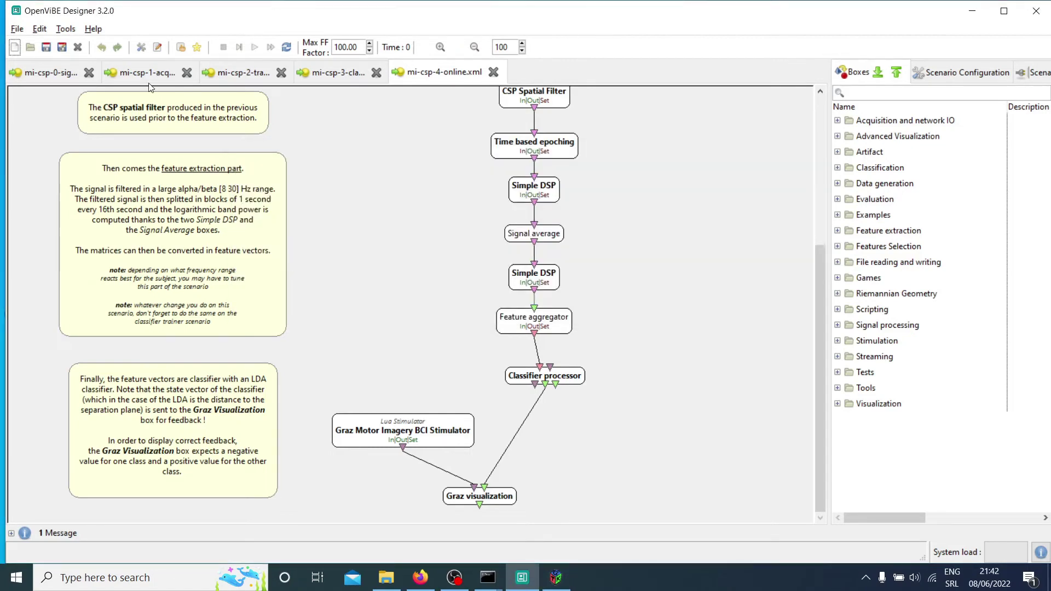
pyautogui.click(31, 48)
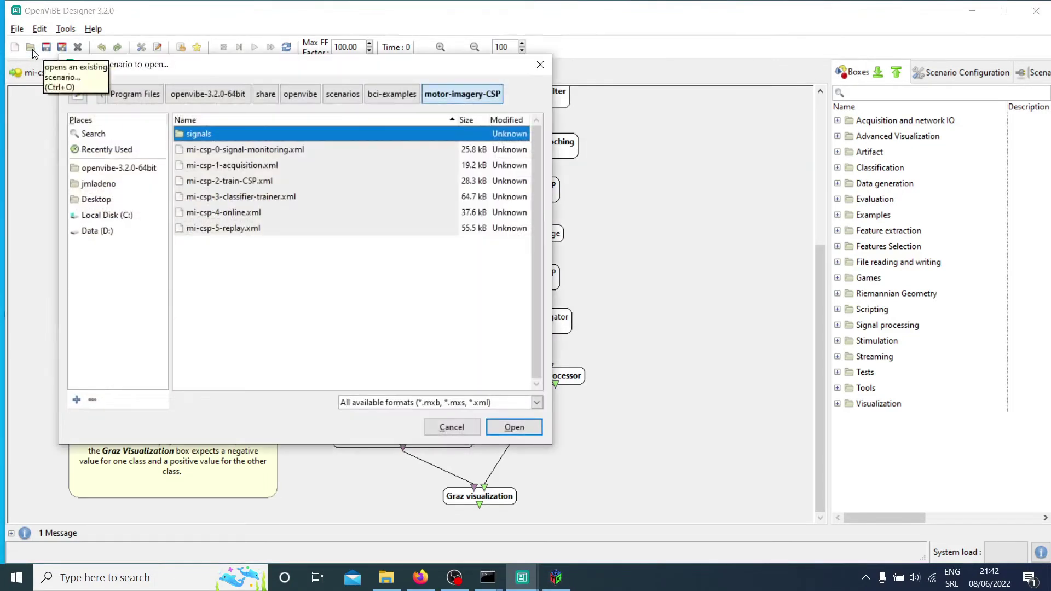
pyautogui.click(451, 425)
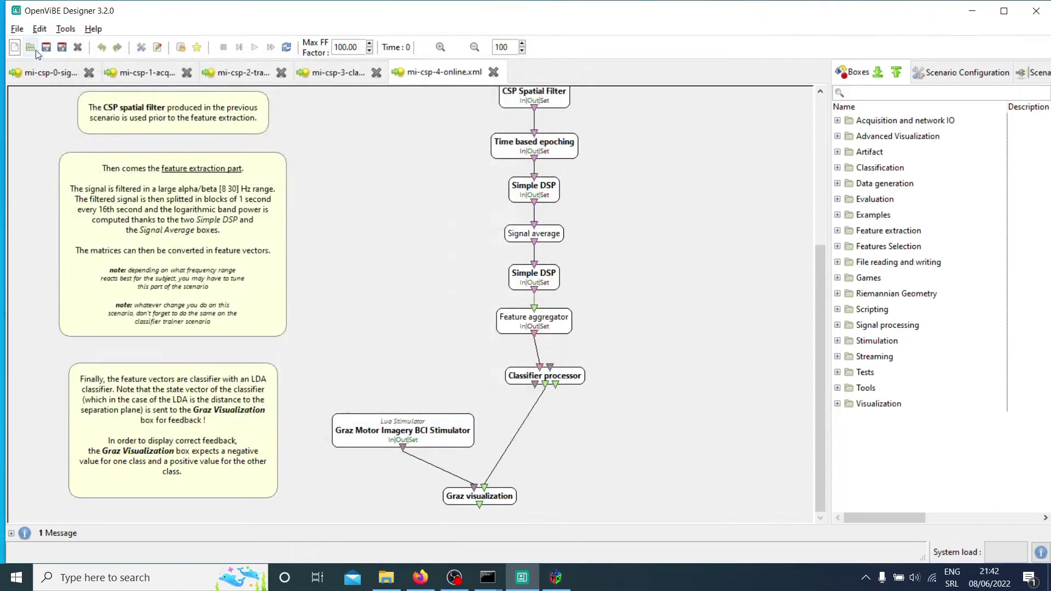
pyautogui.click(14, 47)
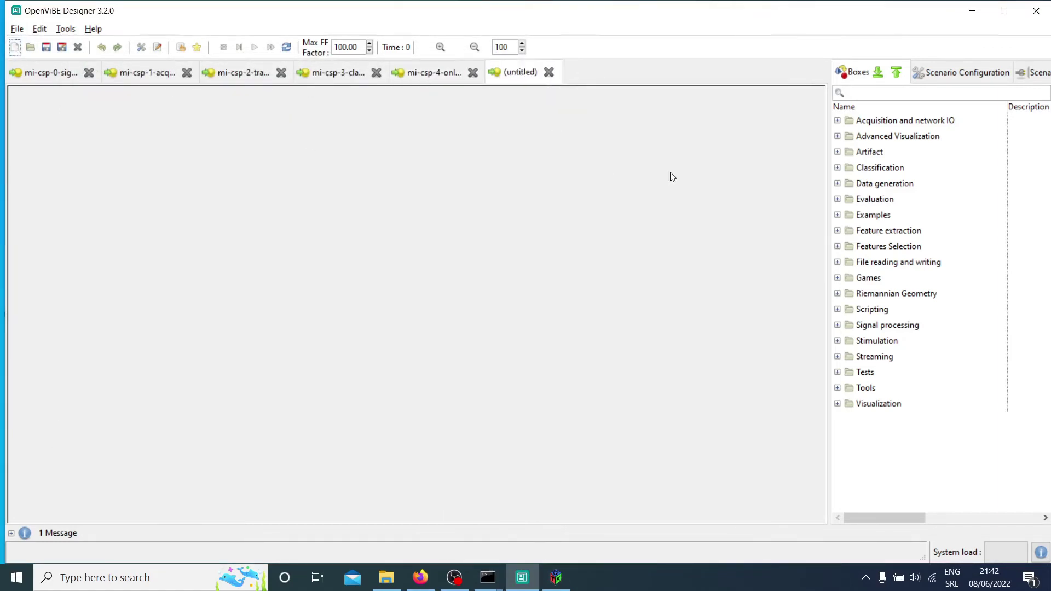
# - Search the boxes for "acq" and place an Acquisition client box near the upper middle of the empty scenario
pyautogui.click(913, 93)
pyautogui.write('acq')
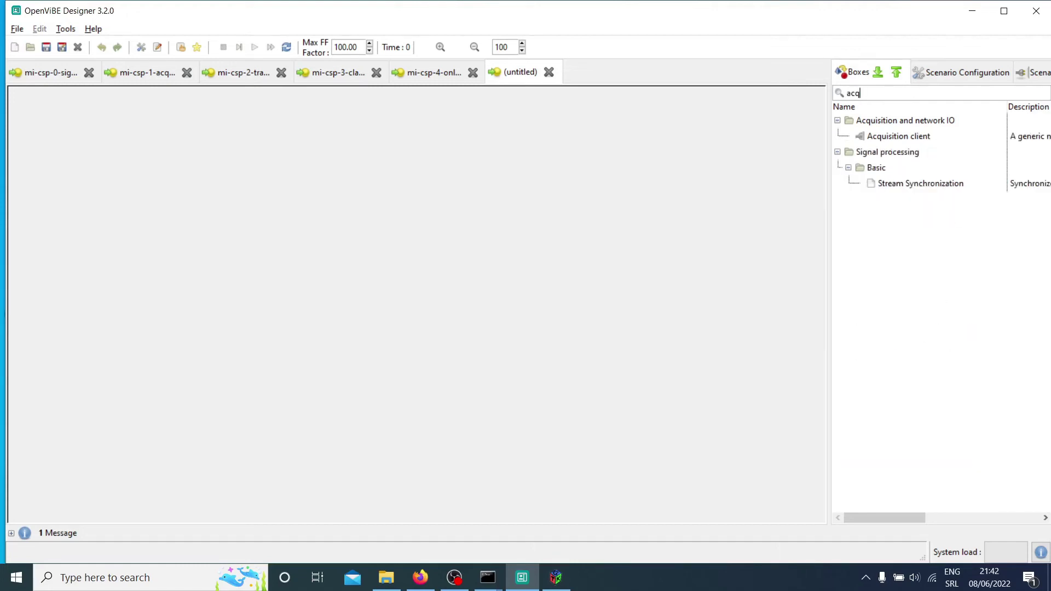
pyautogui.moveTo(915, 137); pyautogui.dragTo(429, 130)
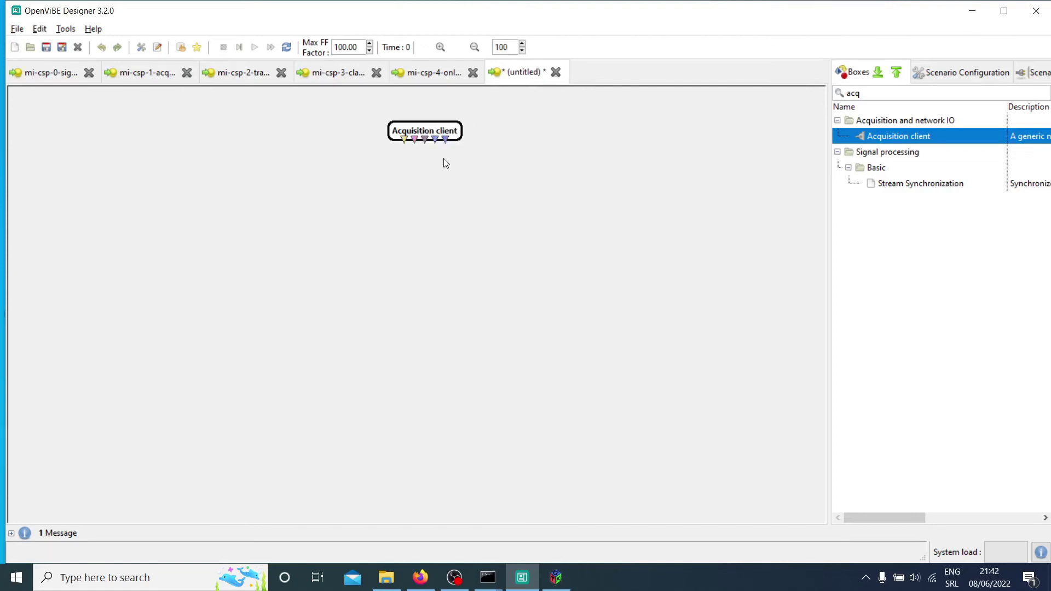
# - Check the Acquisition client's settings, and add a Temporal Filter box below it connected to its signal stream output
pyautogui.doubleClick(447, 133)
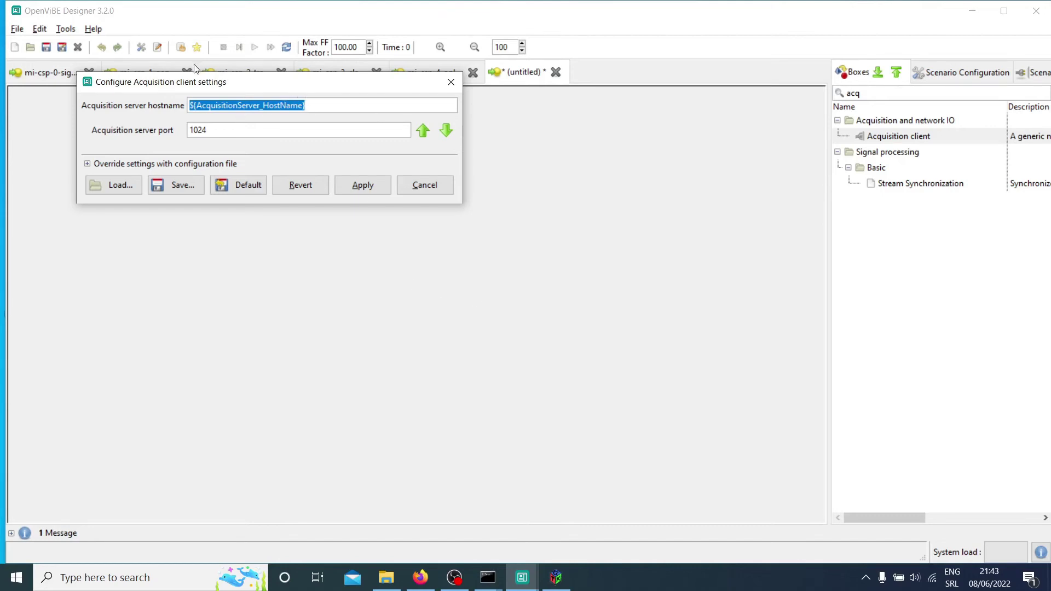
pyautogui.click(422, 185)
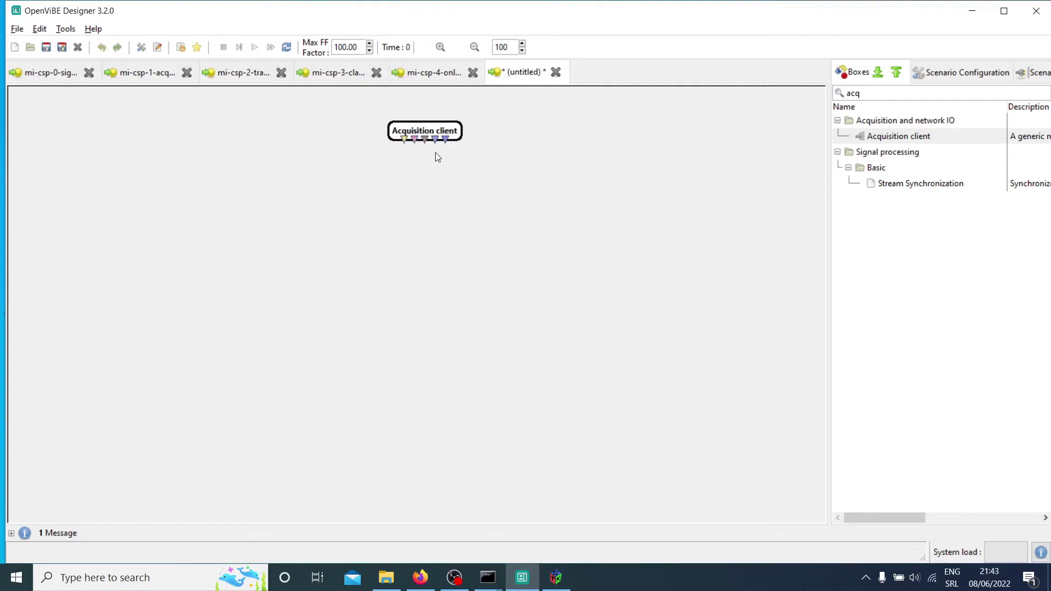
pyautogui.doubleClick(873, 93)
pyautogui.write('tempo')
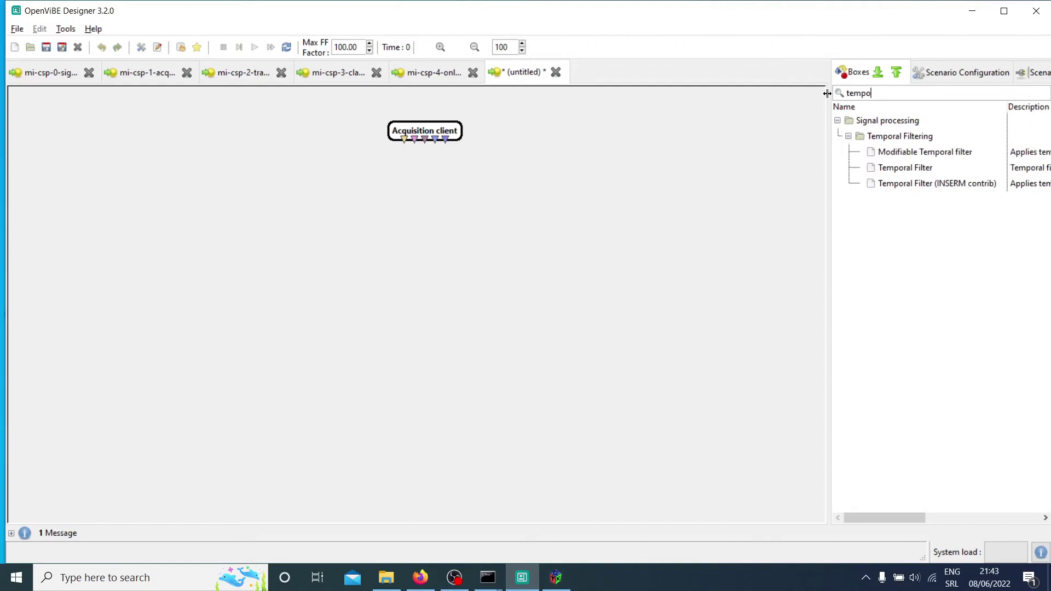
pyautogui.moveTo(915, 168); pyautogui.dragTo(421, 191)
pyautogui.moveTo(412, 140); pyautogui.dragTo(414, 175)
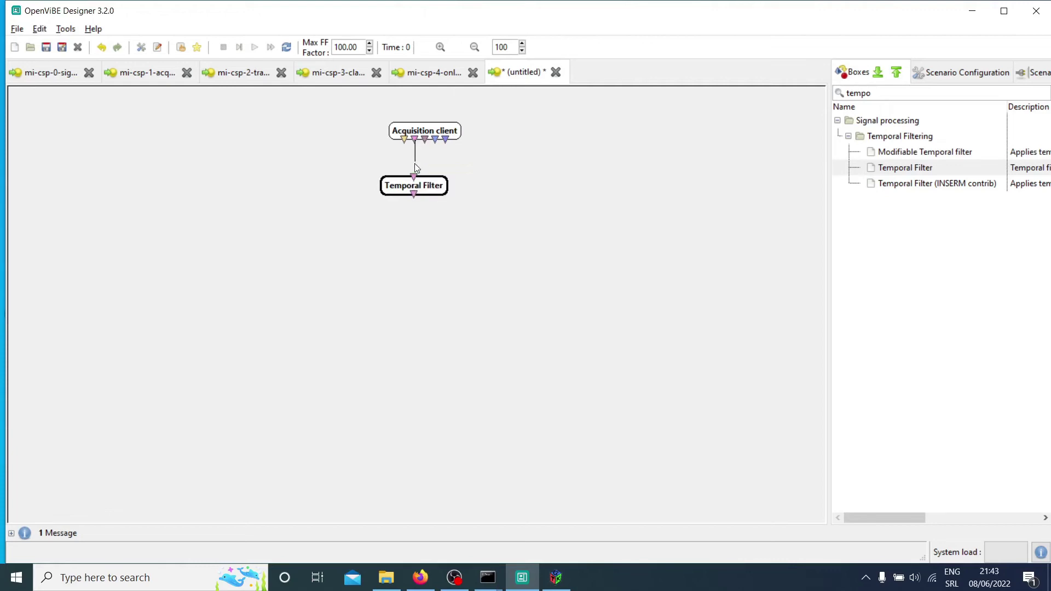
# - Set the Temporal Filter's low cut-off frequency to 15 Hz and its high cut-off frequency to 30 Hz
pyautogui.doubleClick(435, 190)
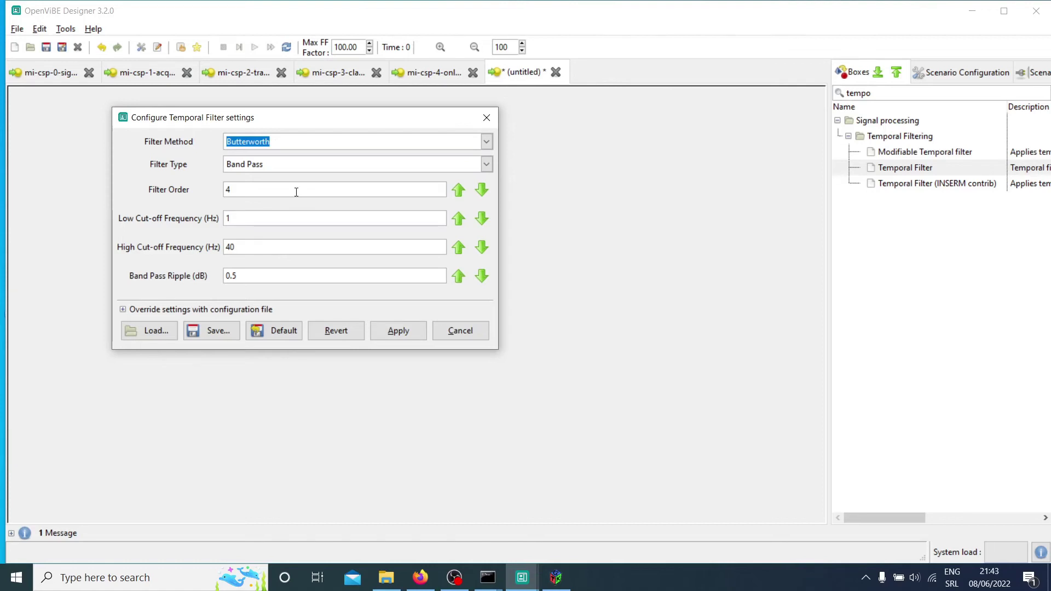
pyautogui.doubleClick(237, 218)
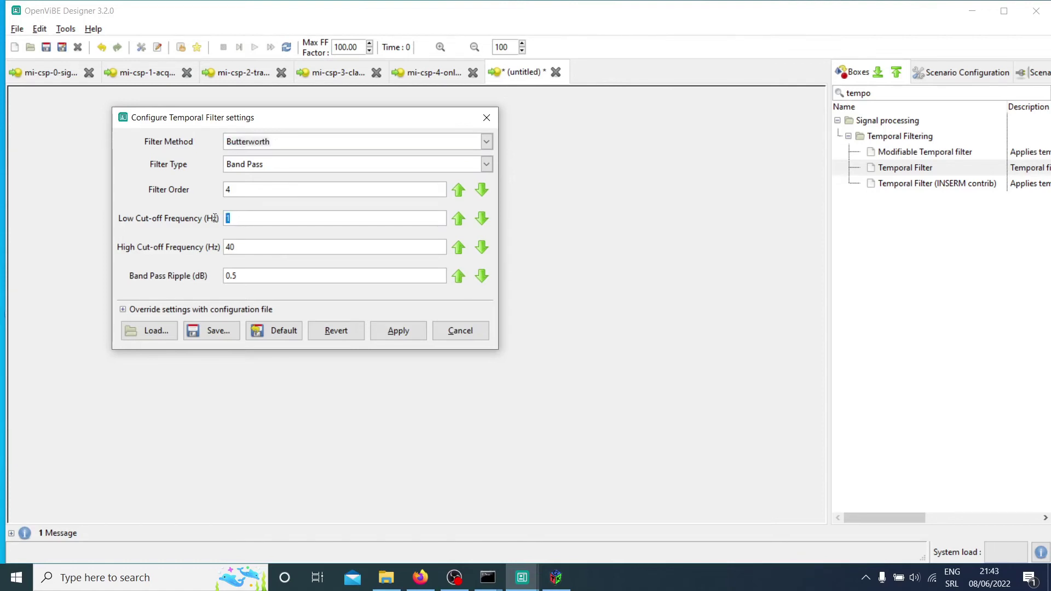
pyautogui.write('1')
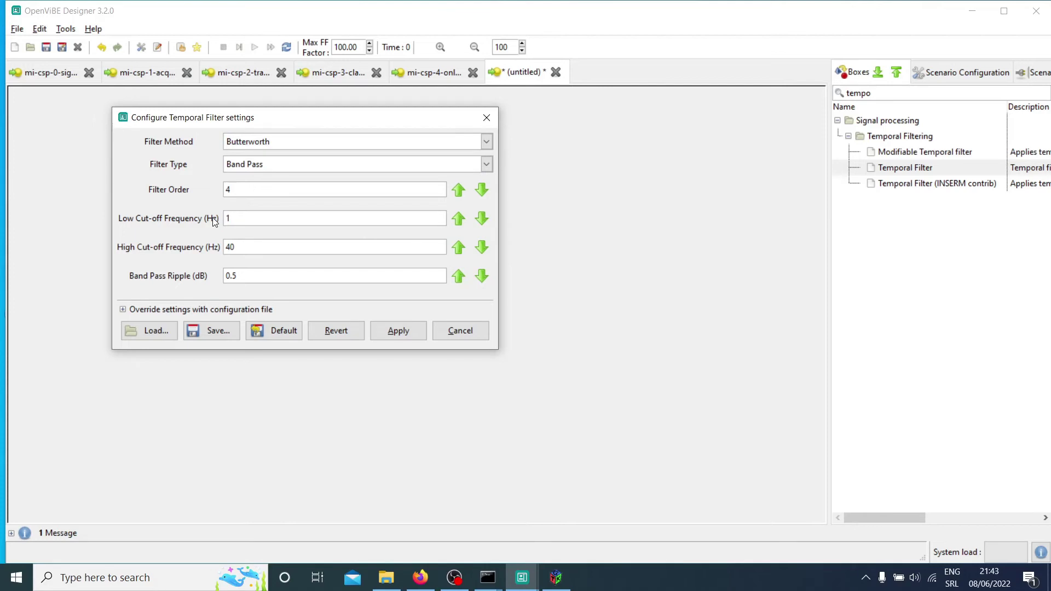
pyautogui.write('5')
pyautogui.moveTo(236, 247); pyautogui.dragTo(199, 247)
pyautogui.write('30')
# - Change the Temporal Filter's low cut-off frequency to 8 Hz and its high cut-off frequency to 12 Hz
pyautogui.doubleClick(224, 218)
pyautogui.write('8')
pyautogui.doubleClick(238, 246)
pyautogui.write('12')
# - Look through the Temporal Filter's available filter types, and set the type to Band Stop
pyautogui.click(485, 165)
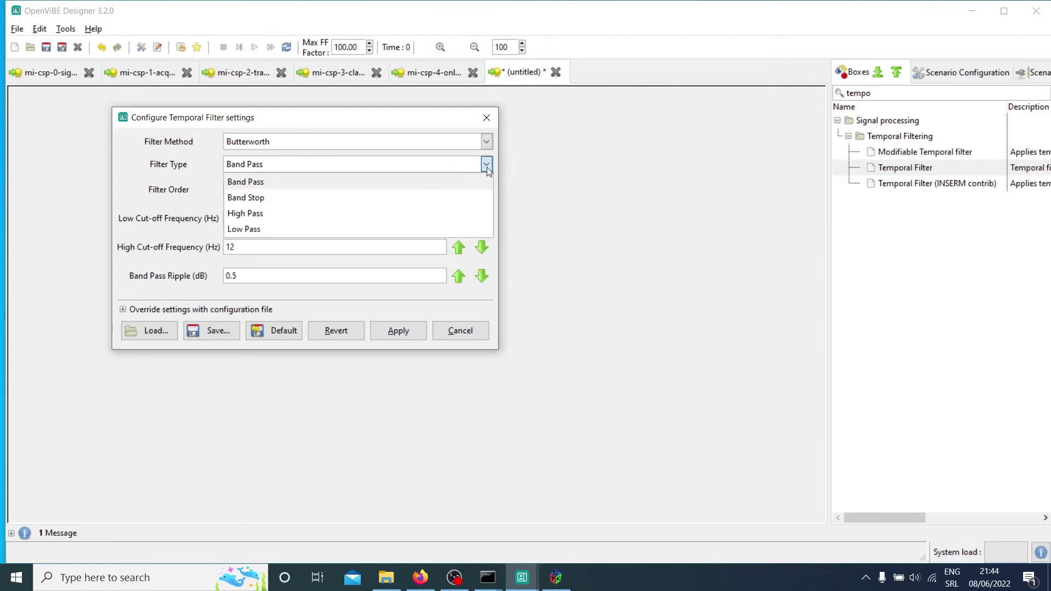
pyautogui.click(246, 266)
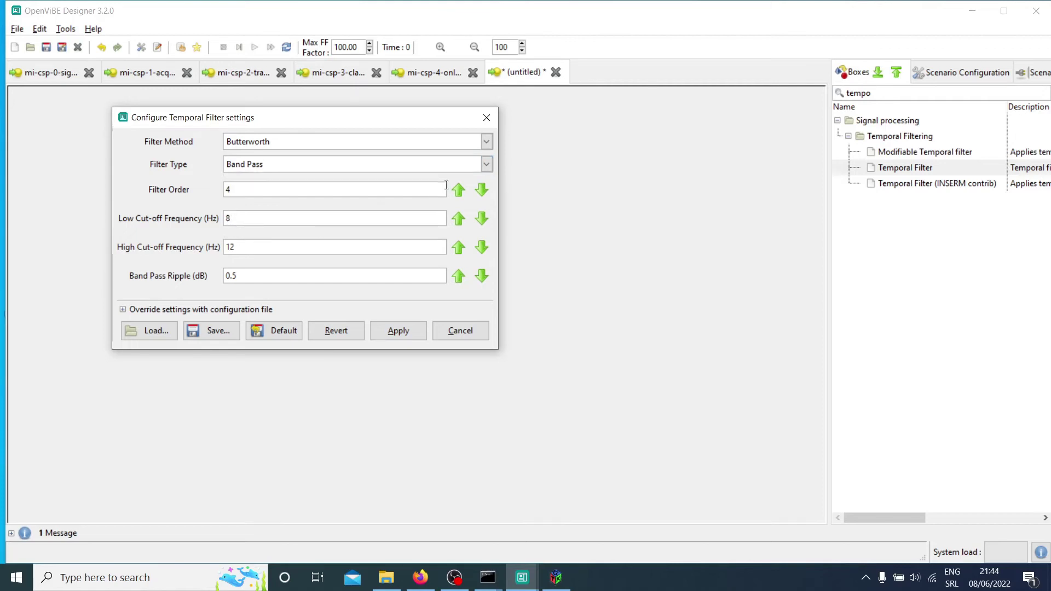
pyautogui.click(486, 164)
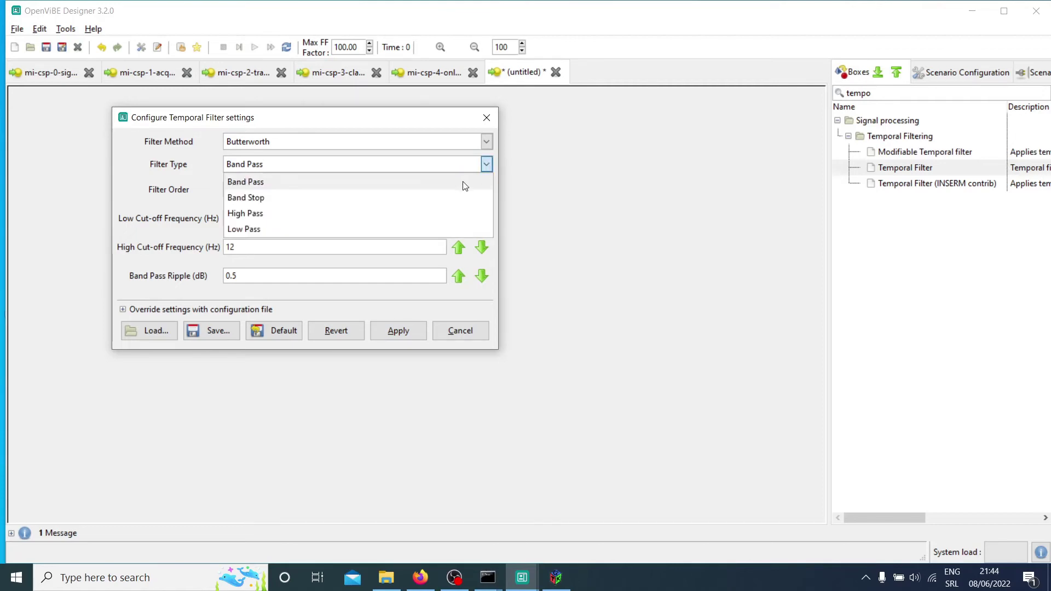
pyautogui.click(328, 267)
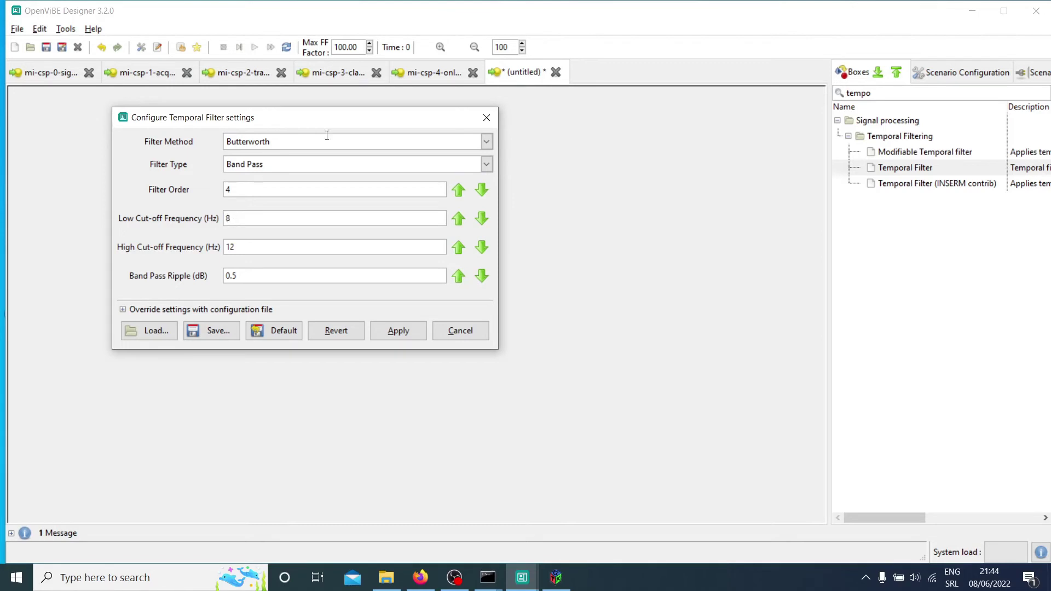
pyautogui.click(486, 170)
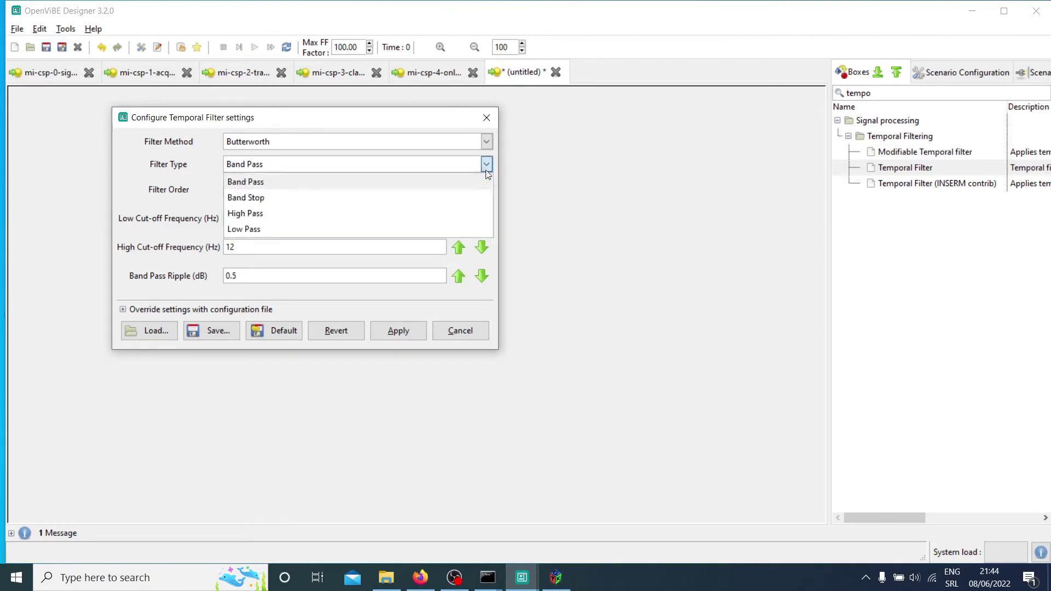
pyautogui.click(463, 198)
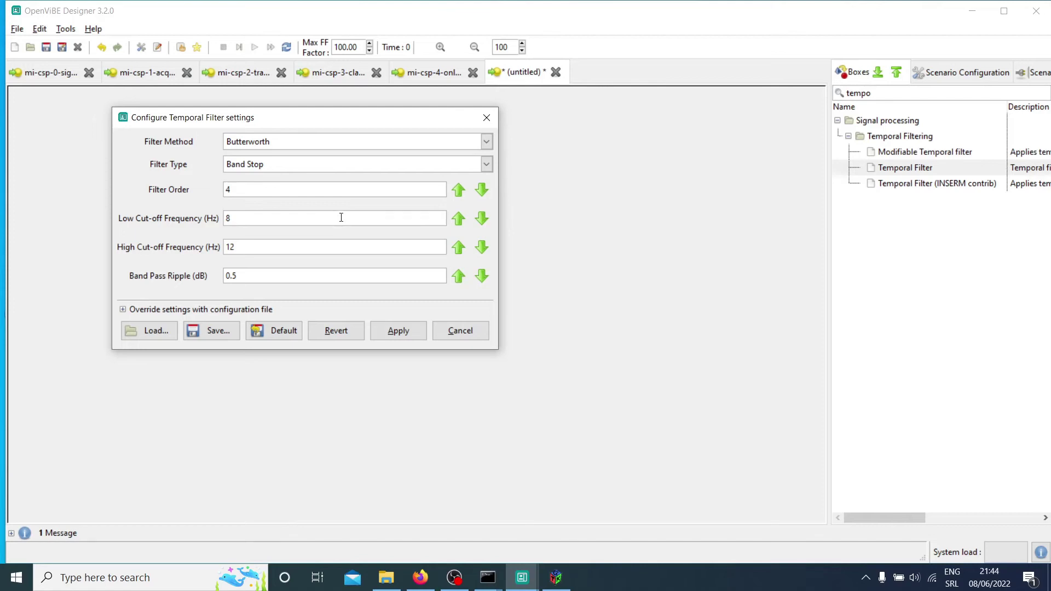
# - Set the Band Stop filter's low cut-off frequency to 40 Hz and its high cut-off frequency to 70 Hz
pyautogui.press('BackSpace')
pyautogui.write('40')
pyautogui.click(297, 247)
pyautogui.write('1250')
pyautogui.press('BackSpace')
pyautogui.press('BackSpace')
pyautogui.press('BackSpace')
pyautogui.press('BackSpace')
pyautogui.write('70')
# - Switch the Temporal Filter's type to Band Pass and on to High Pass
pyautogui.doubleClick(239, 246)
pyautogui.click(240, 248)
pyautogui.click(486, 164)
pyautogui.click(484, 180)
pyautogui.click(486, 164)
pyautogui.click(449, 213)
# - Return the filter type to Band Pass, and apply the Temporal Filter settings with a 12 to 70 Hz band
pyautogui.click(487, 163)
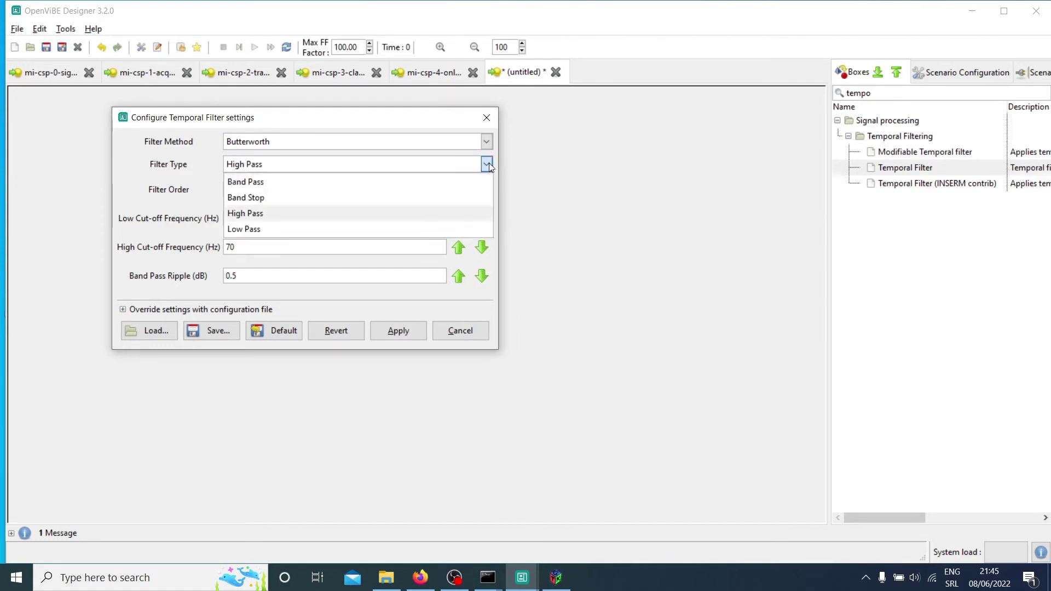
pyautogui.click(436, 182)
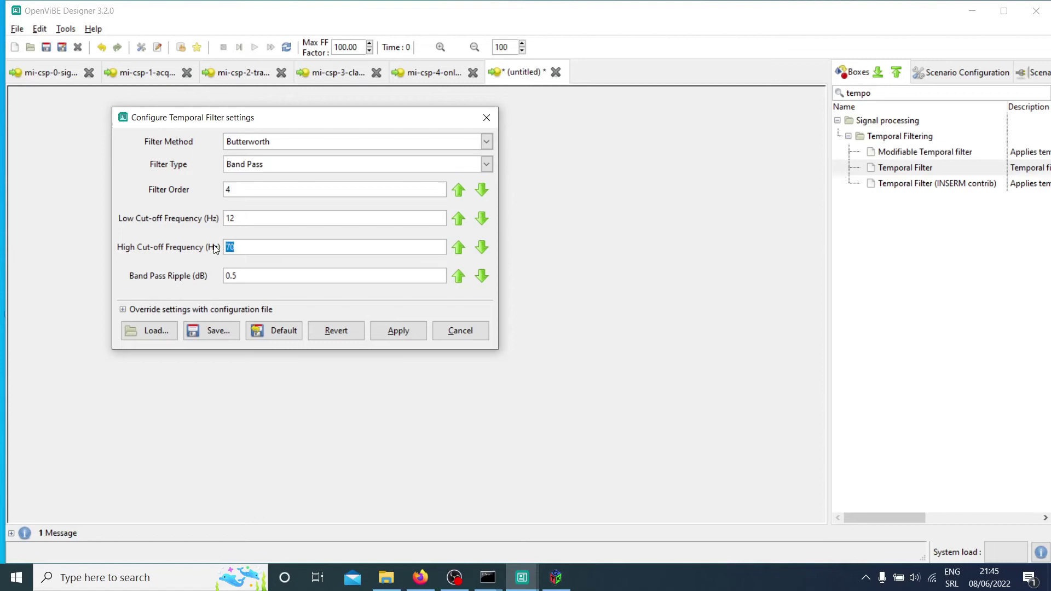
pyautogui.click(398, 331)
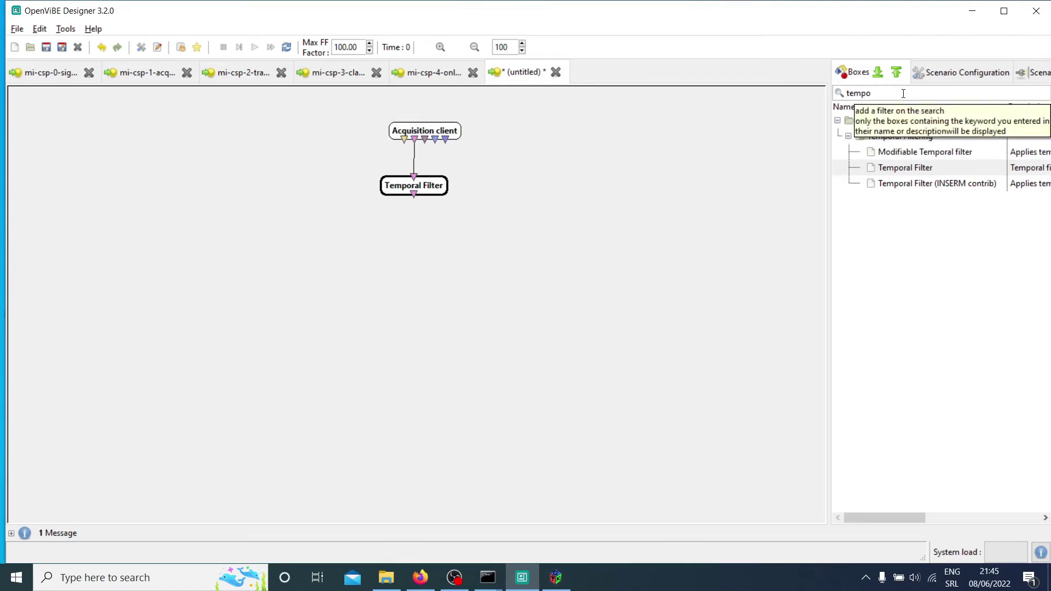
# - Add a Channel Selector box beside the Temporal Filter, with both below the Acquisition client, and connect it to the client's signal stream
pyautogui.moveTo(903, 93); pyautogui.dragTo(829, 93)
pyautogui.write('channel')
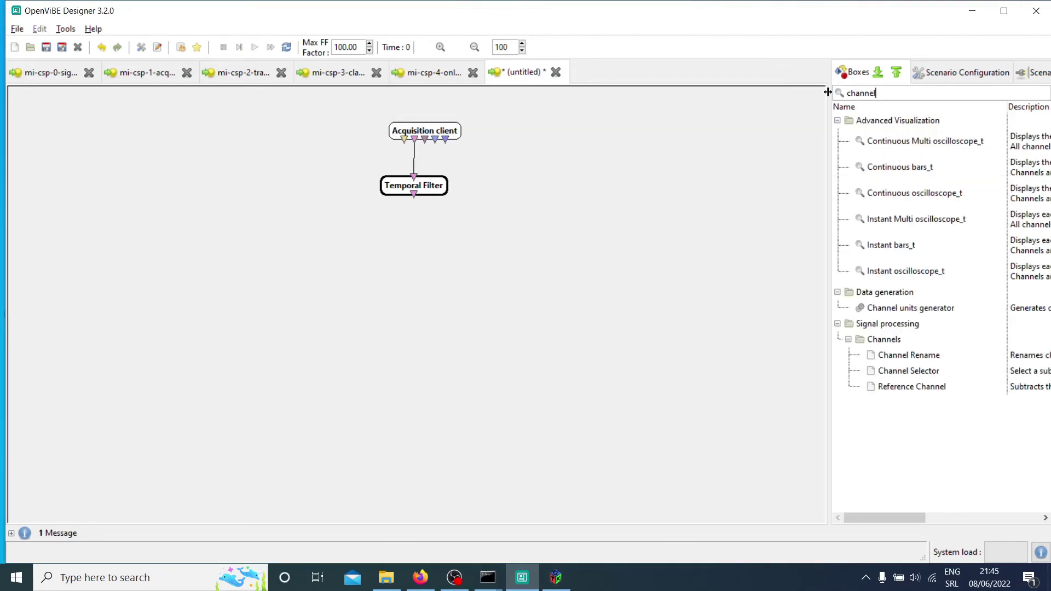
pyautogui.moveTo(909, 371); pyautogui.dragTo(600, 199)
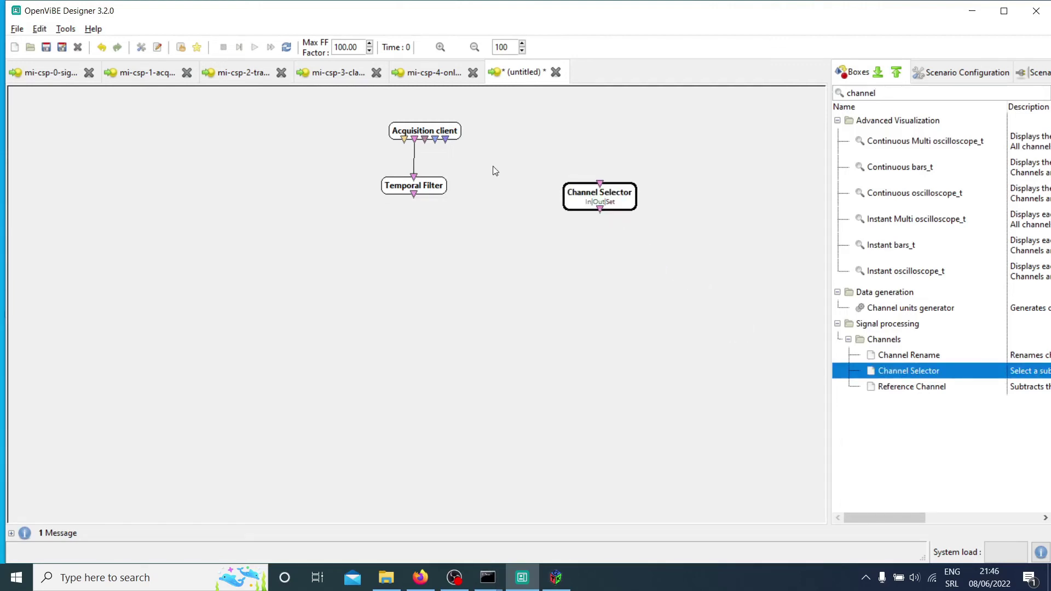
pyautogui.moveTo(442, 190); pyautogui.dragTo(399, 251)
pyautogui.moveTo(601, 202); pyautogui.dragTo(480, 246)
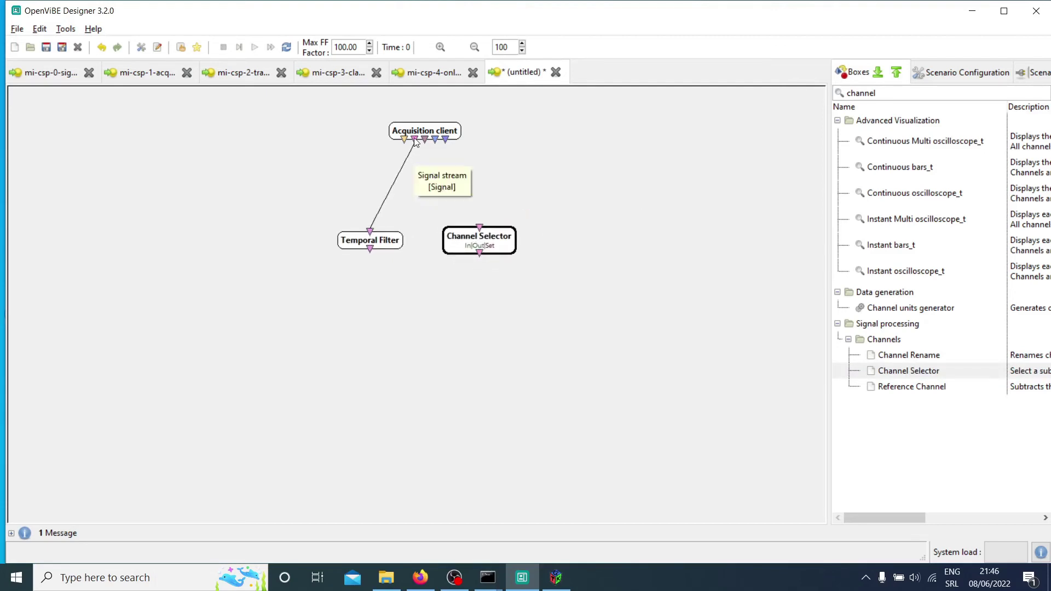
pyautogui.moveTo(414, 140); pyautogui.dragTo(479, 229)
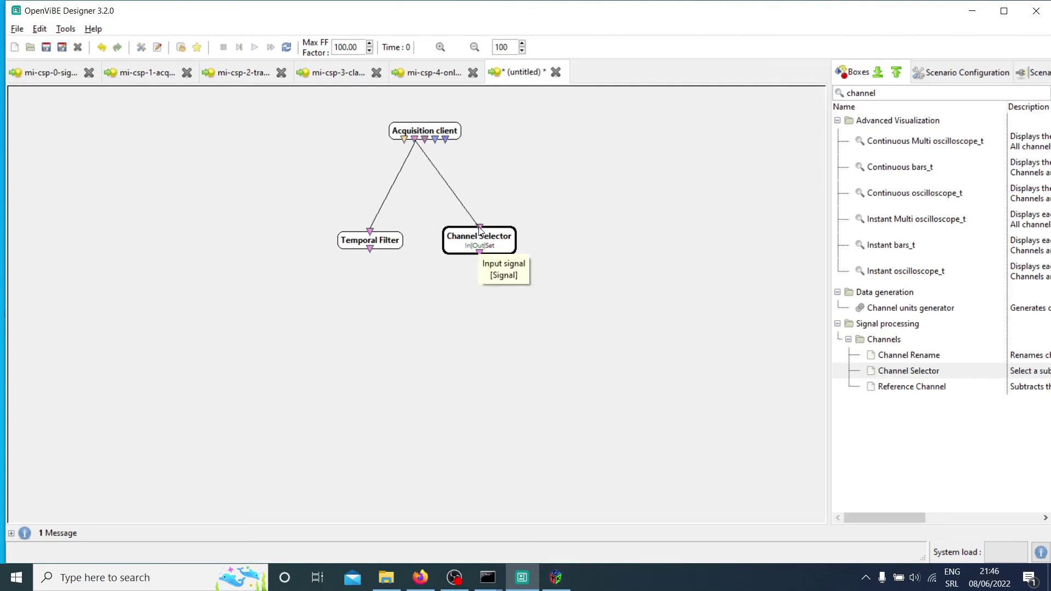
pyautogui.doubleClick(492, 242)
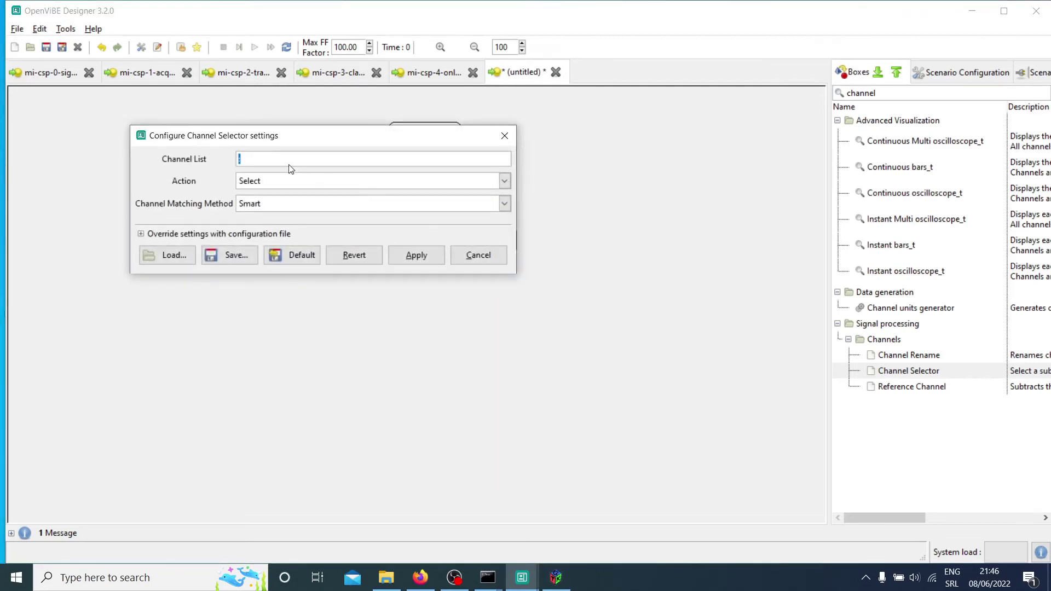
pyautogui.write('1')
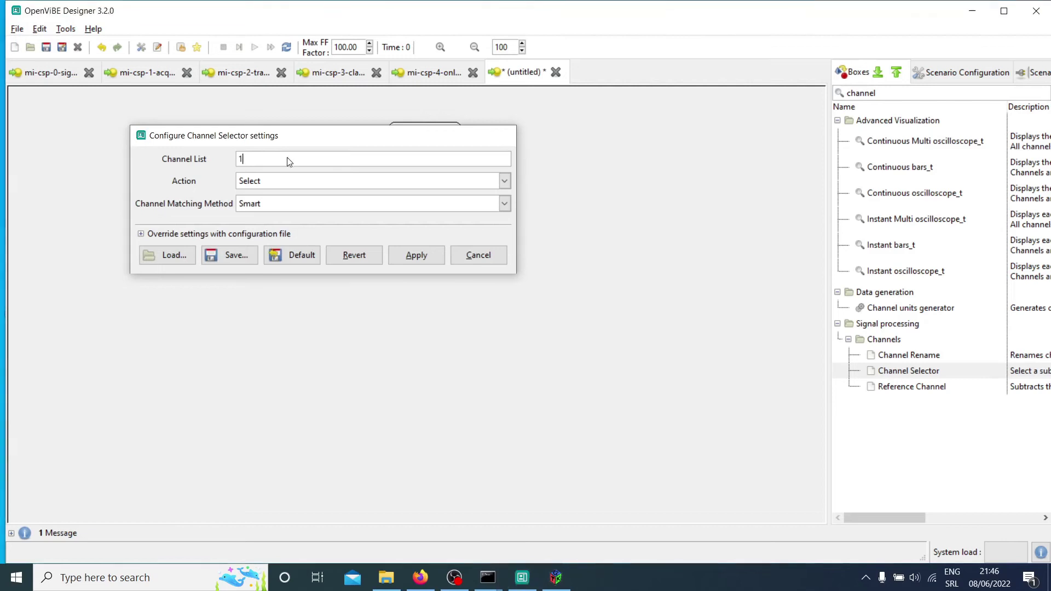
pyautogui.press('Return')
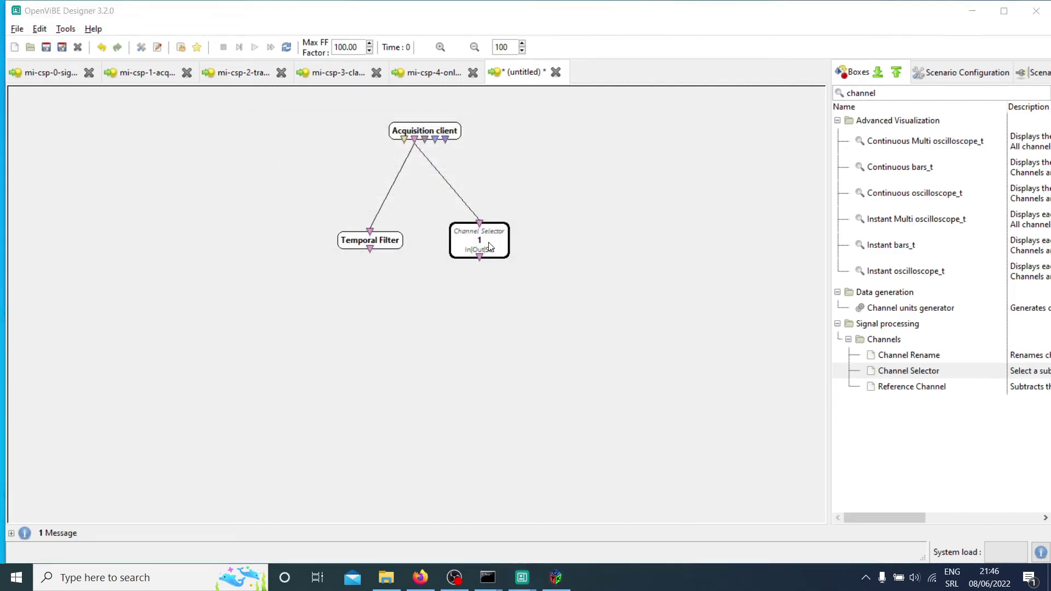
# - Reopen the Channel Selector's settings, and set the channel list to 1:3 with the action Reject
pyautogui.doubleClick(487, 246)
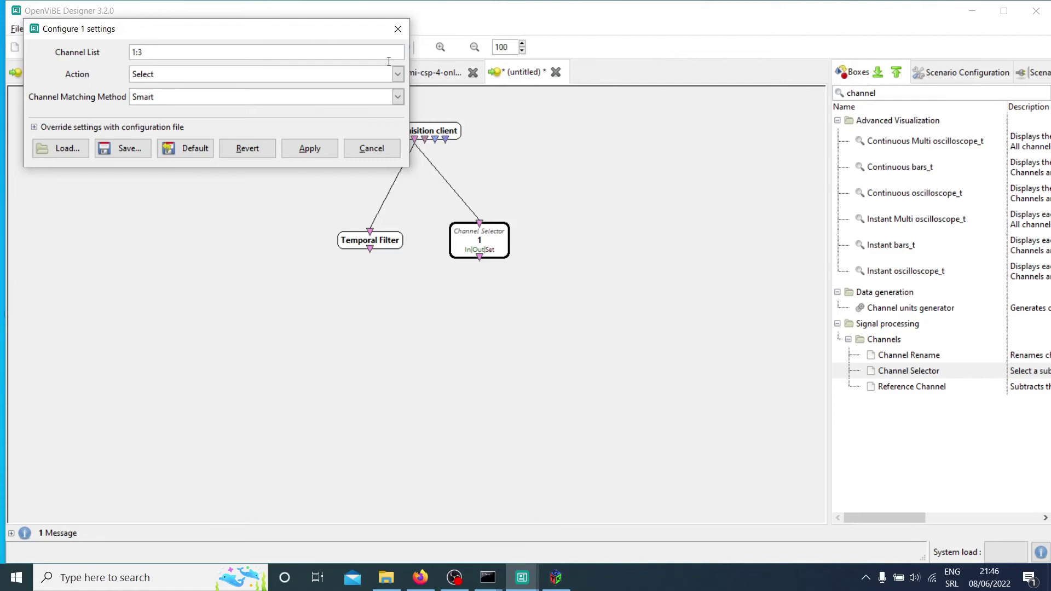
pyautogui.click(400, 74)
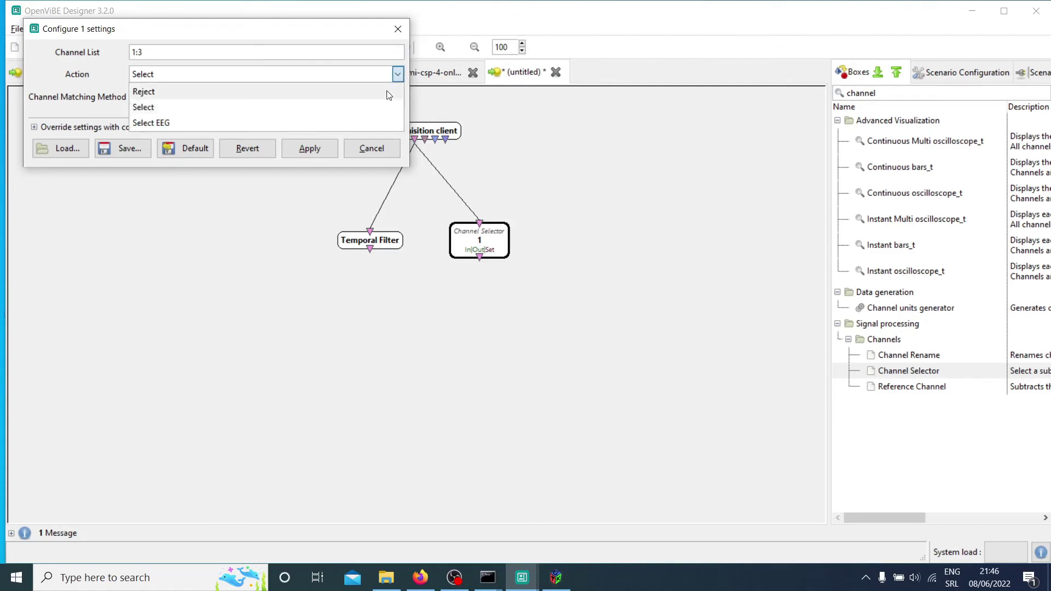
pyautogui.click(387, 90)
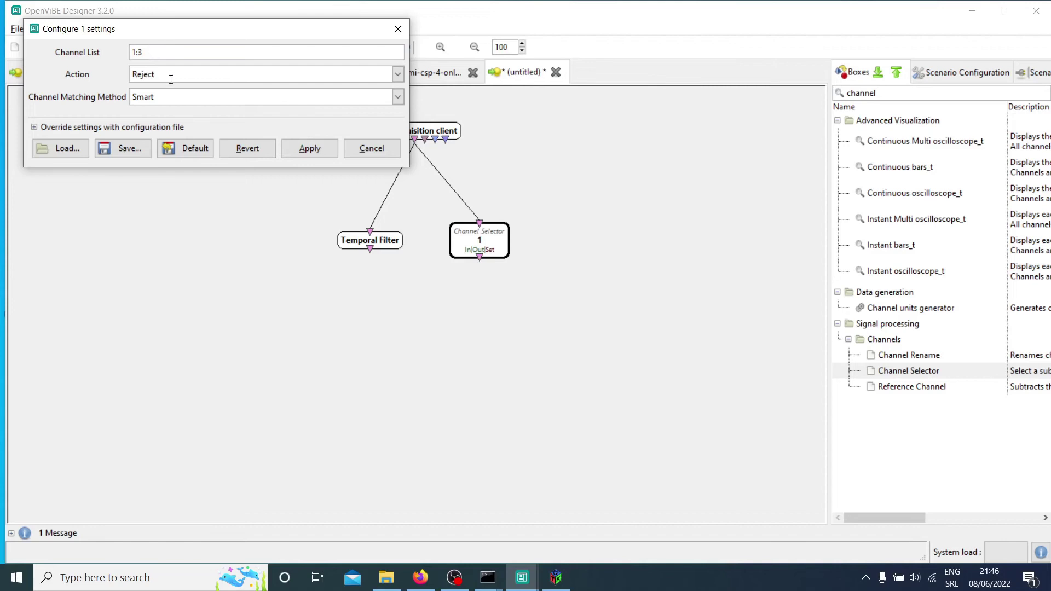
# - Set the Channel Selector's action back to Select and its channel list to 1, and apply the settings
pyautogui.click(401, 73)
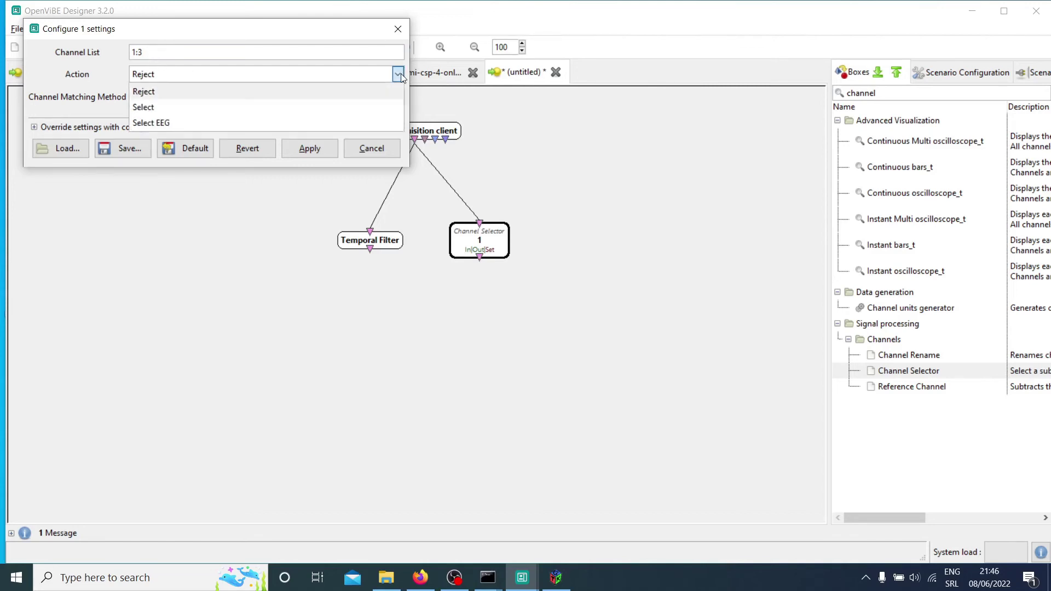
pyautogui.click(386, 108)
pyautogui.moveTo(185, 51); pyautogui.dragTo(83, 57)
pyautogui.write('1')
pyautogui.press('Return')
# - Reposition the Channel Selector below the Acquisition client, and place a copy to its right connected to the same signal stream
pyautogui.moveTo(485, 238); pyautogui.dragTo(453, 248)
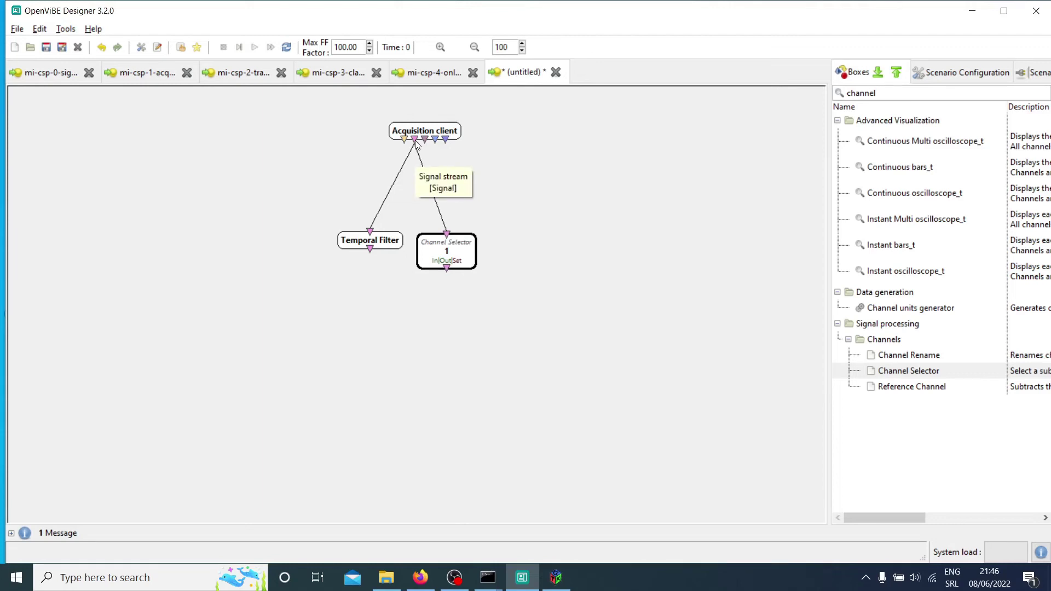
pyautogui.click(450, 262)
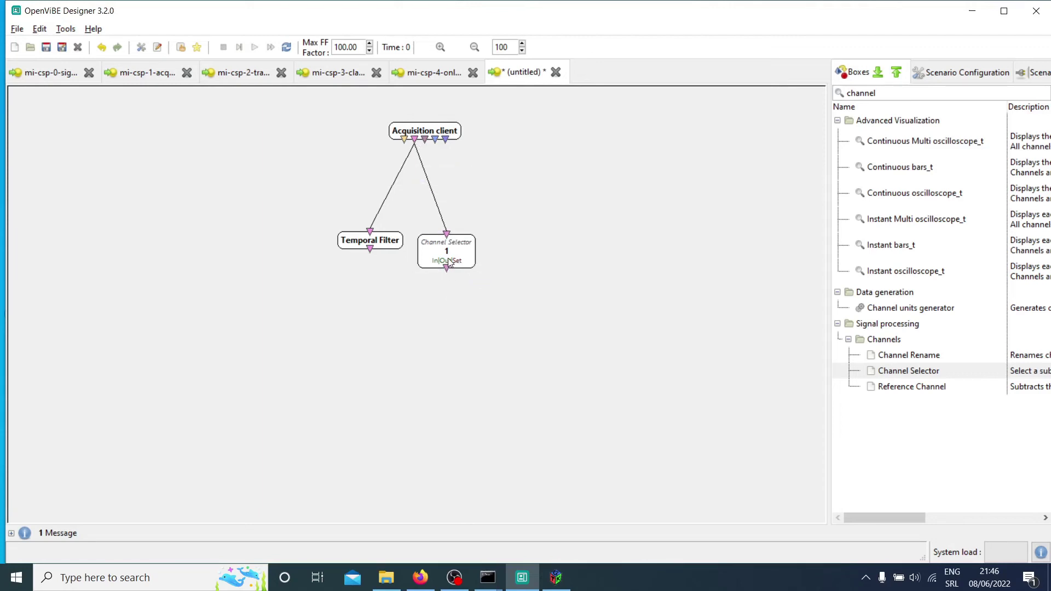
pyautogui.moveTo(470, 252)
pyautogui.mouseDown()
pyautogui.moveTo(527, 239)
pyautogui.moveTo(479, 258)
pyautogui.mouseUp()
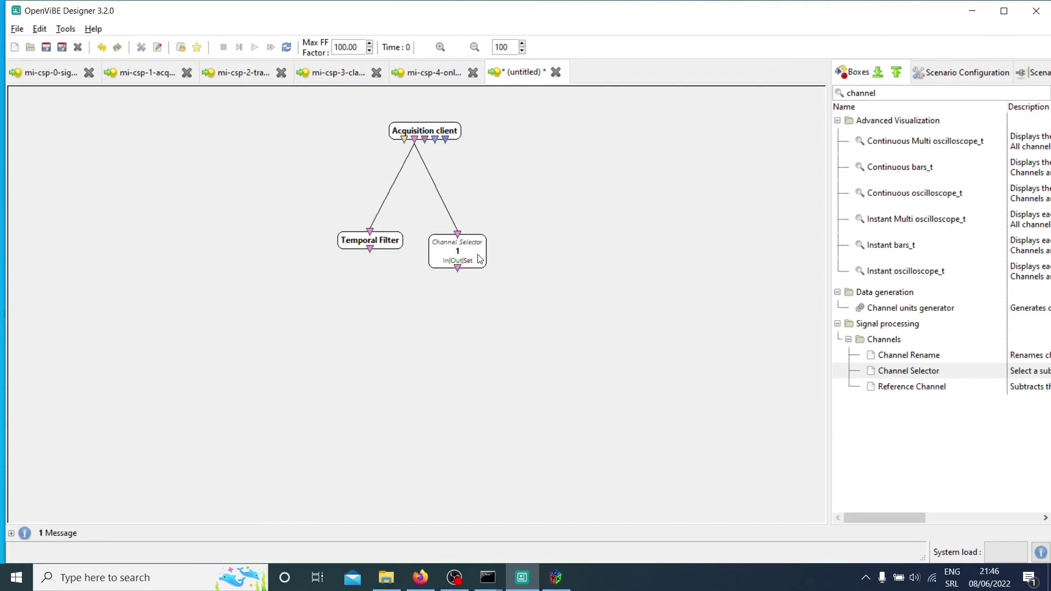
pyautogui.click(466, 254)
pyautogui.hotkey('ctrl', 'v')
pyautogui.moveTo(489, 255); pyautogui.dragTo(554, 244)
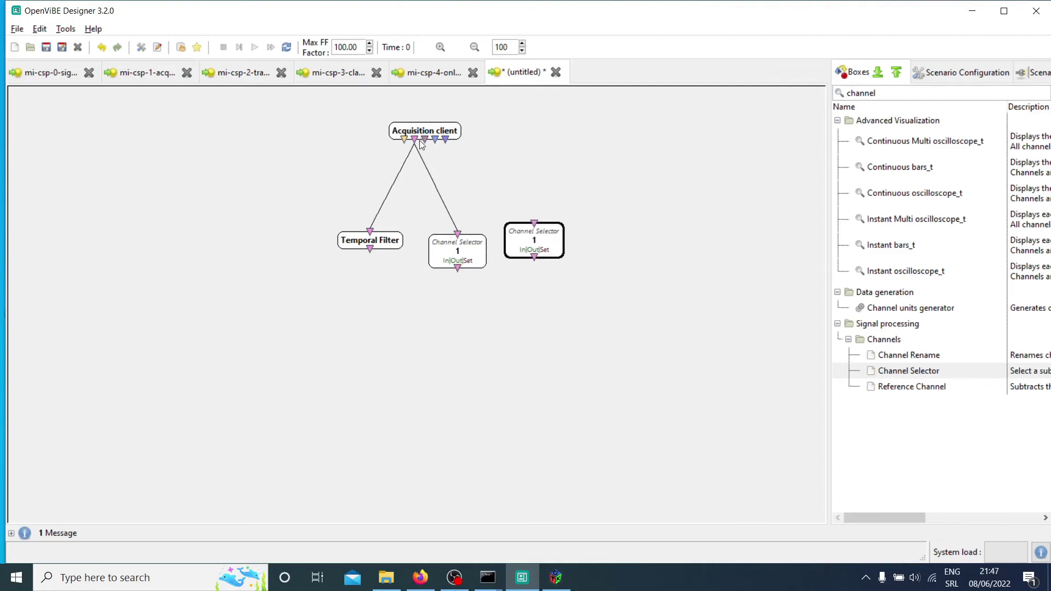
pyautogui.moveTo(414, 140); pyautogui.dragTo(534, 225)
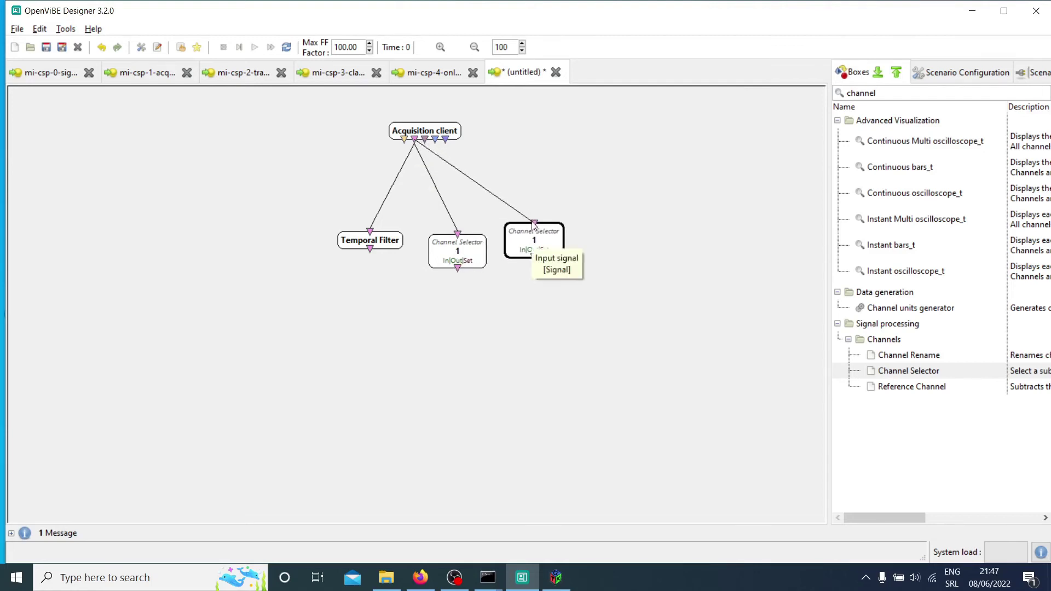
pyautogui.doubleClick(538, 239)
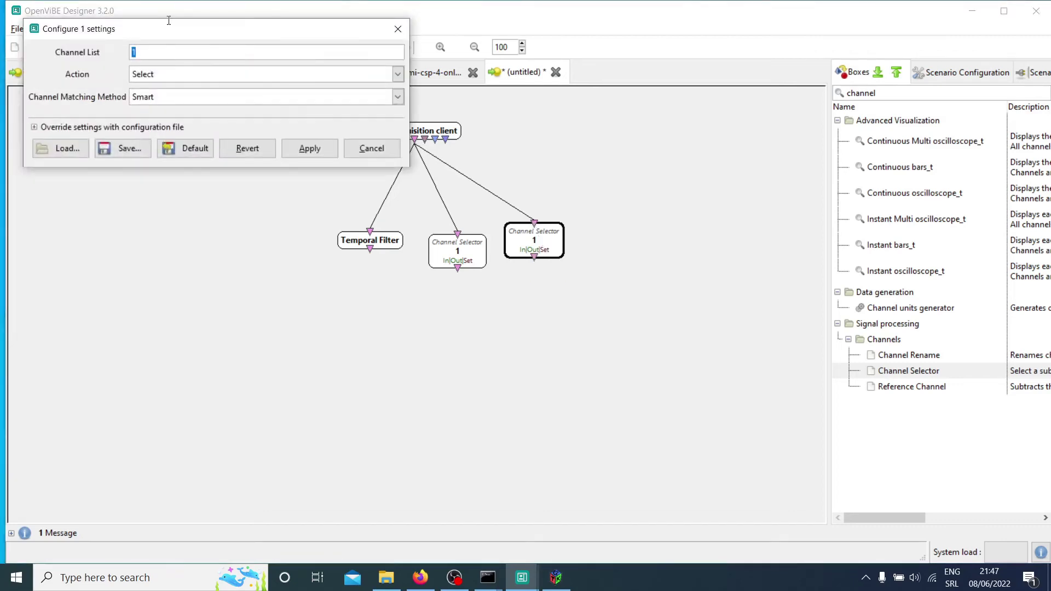
pyautogui.write('3')
pyautogui.press('Return')
# - Move the Temporal Filter and the channel 1 selector further left, aligning them in a row with the channel 3 selector
pyautogui.moveTo(394, 246); pyautogui.dragTo(351, 246)
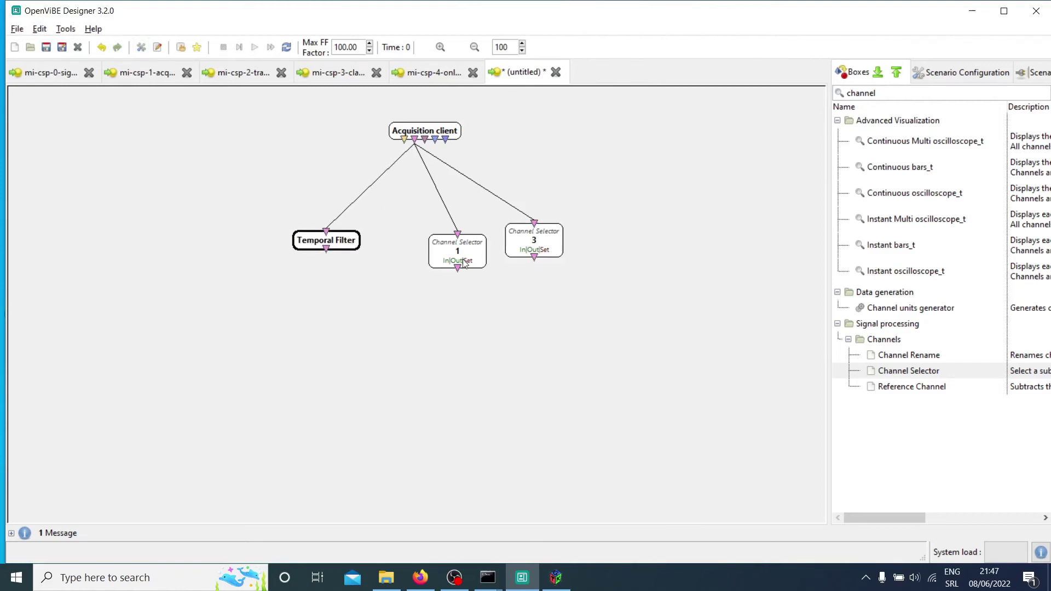
pyautogui.moveTo(469, 261); pyautogui.dragTo(432, 253)
pyautogui.click(454, 302)
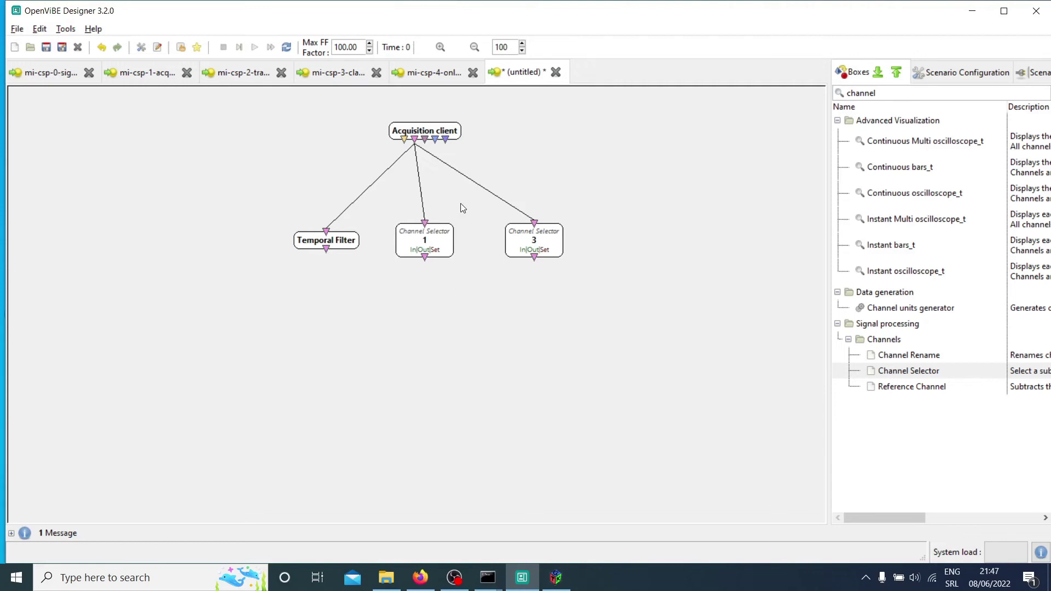
# - Add a Signal display box to the right of the channel selectors and connect it to the Acquisition client's signal stream
pyautogui.moveTo(901, 96); pyautogui.dragTo(835, 93)
pyautogui.write('sign')
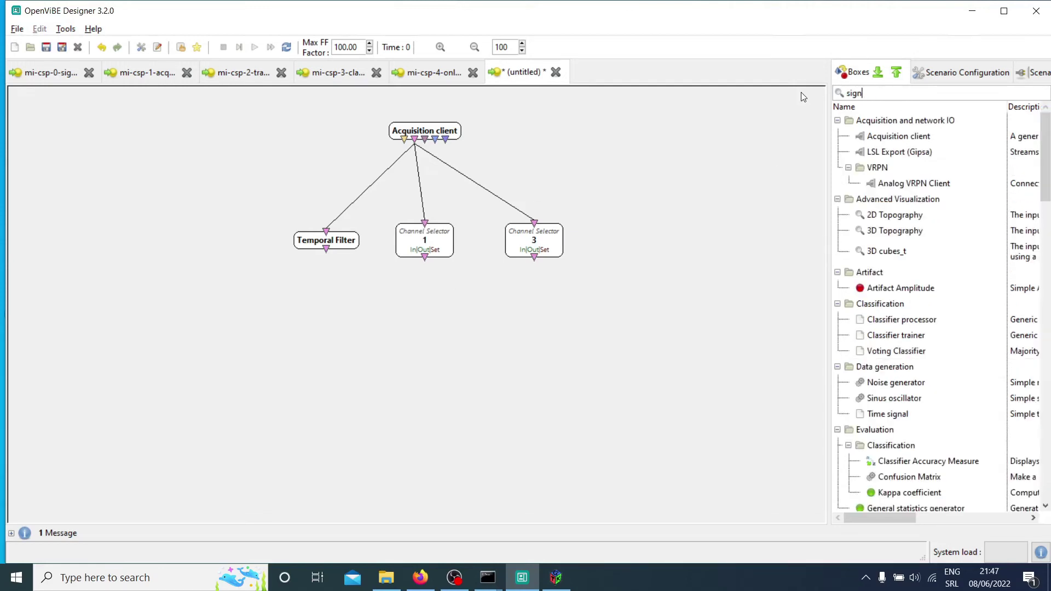
pyautogui.write('al displ')
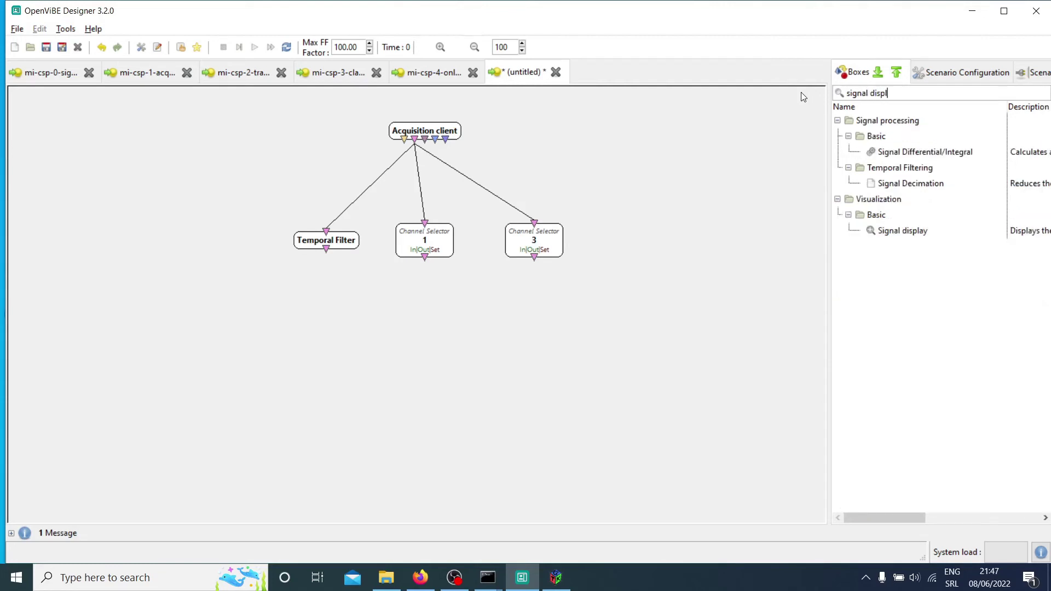
pyautogui.moveTo(899, 157); pyautogui.dragTo(629, 212)
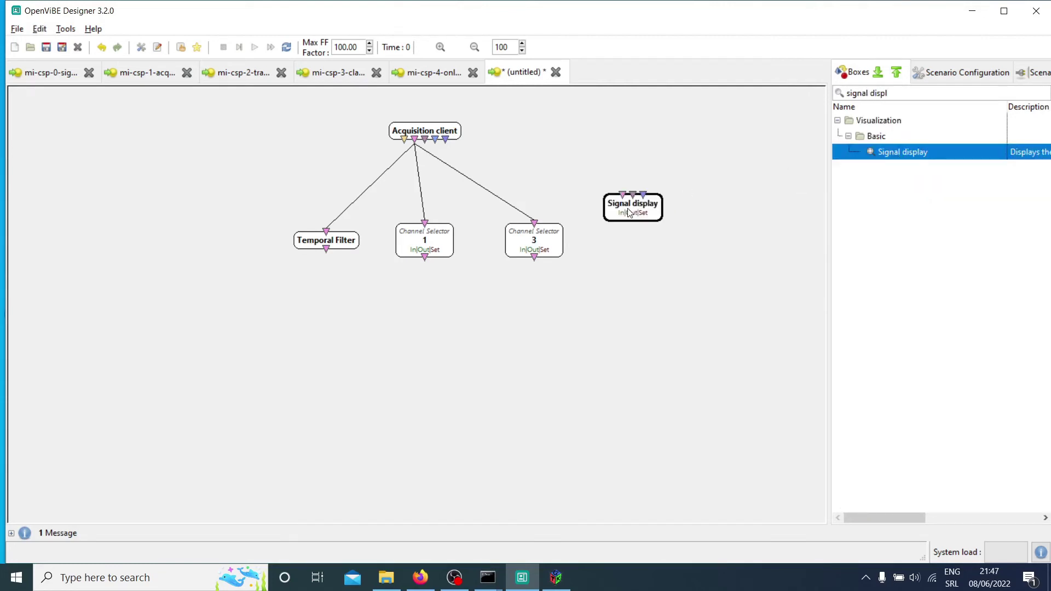
pyautogui.moveTo(414, 142); pyautogui.dragTo(624, 198)
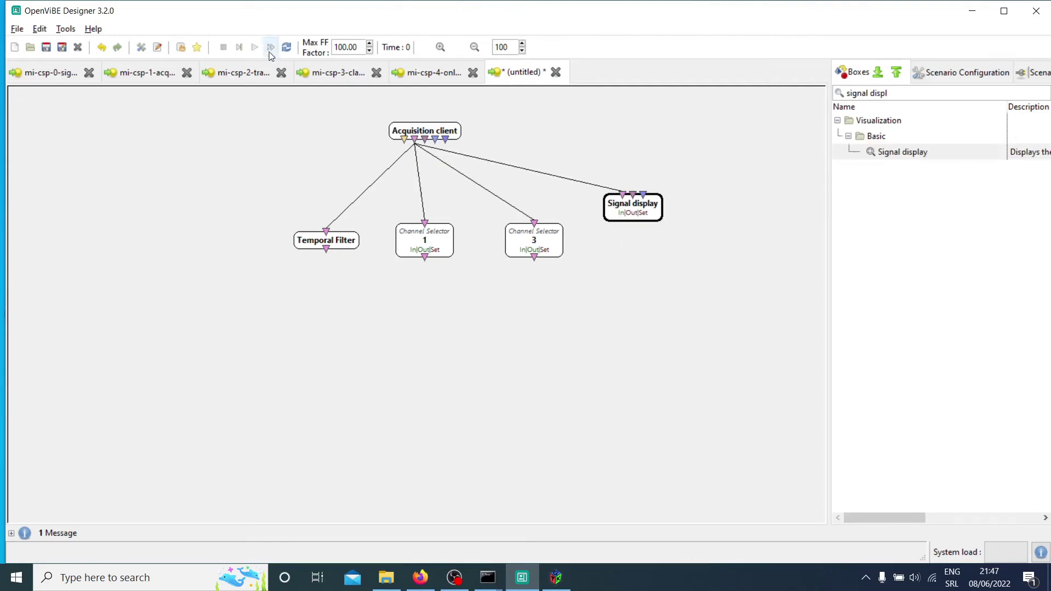
# - Run the scenario and view the oscillator signals in an enlarged Signal display with the left ruler shown
pyautogui.click(254, 48)
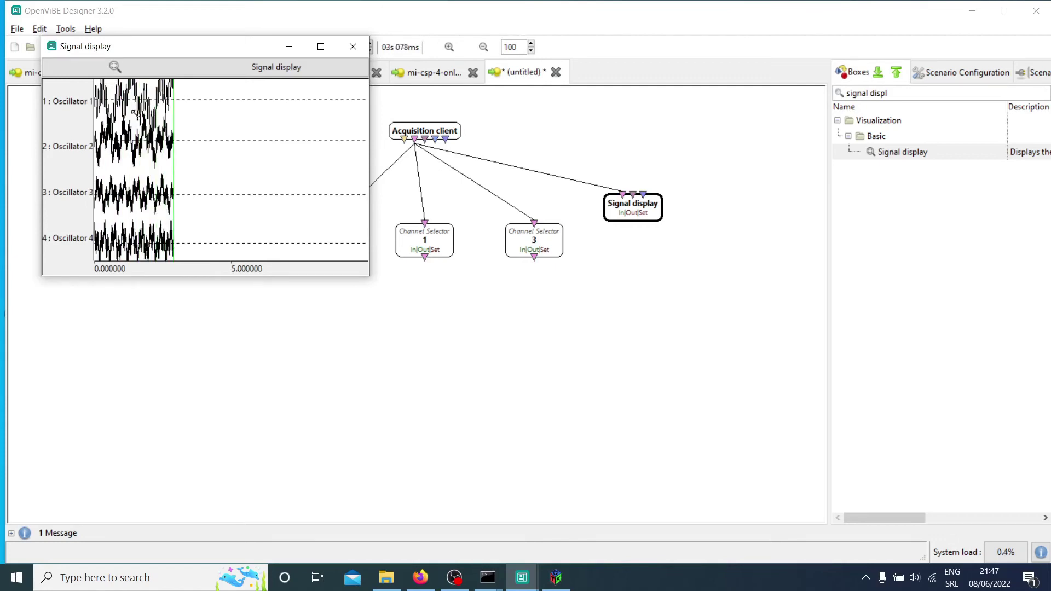
pyautogui.moveTo(369, 274); pyautogui.dragTo(749, 383)
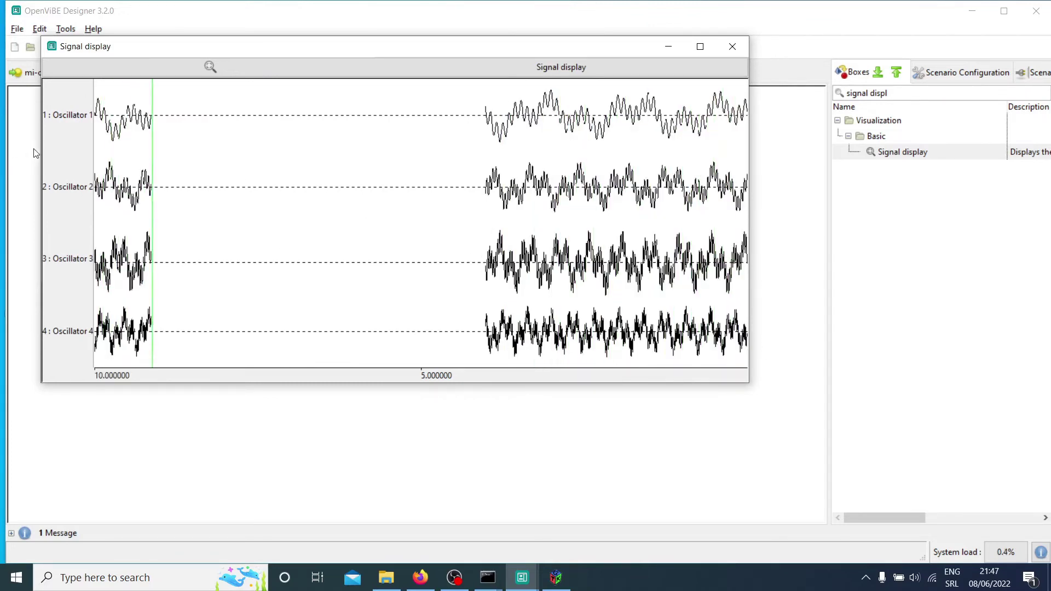
pyautogui.click(136, 66)
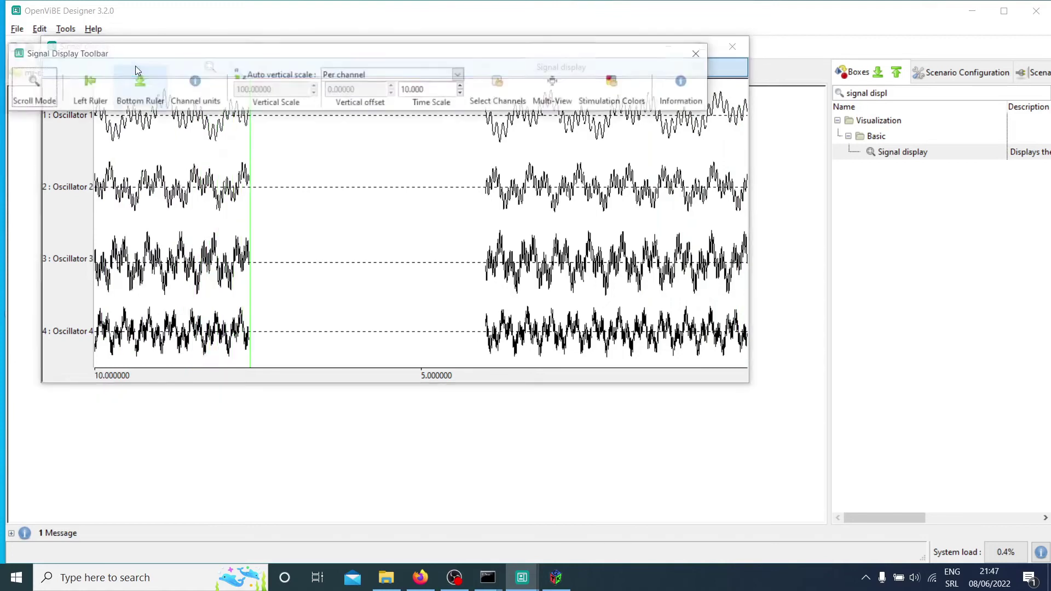
pyautogui.click(91, 82)
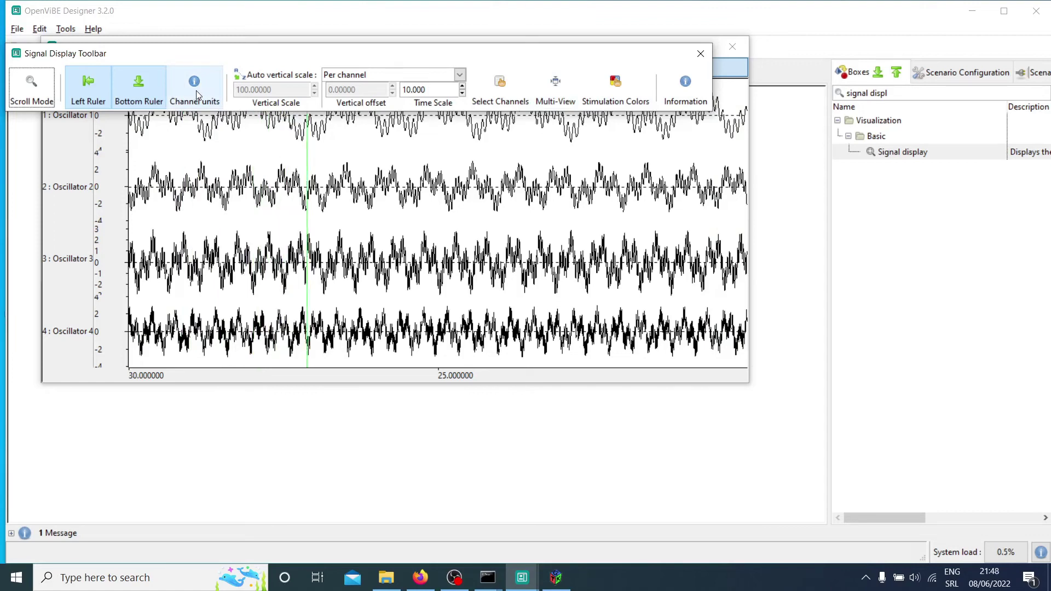
# - Close the Signal display toolbar and window, and stop the scenario execution
pyautogui.click(701, 54)
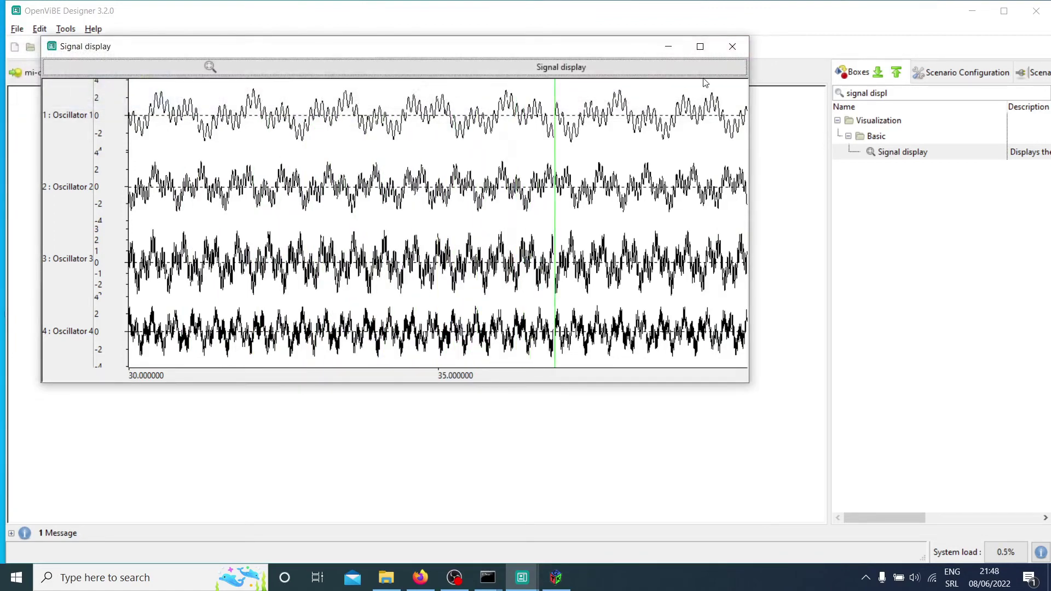
pyautogui.click(733, 47)
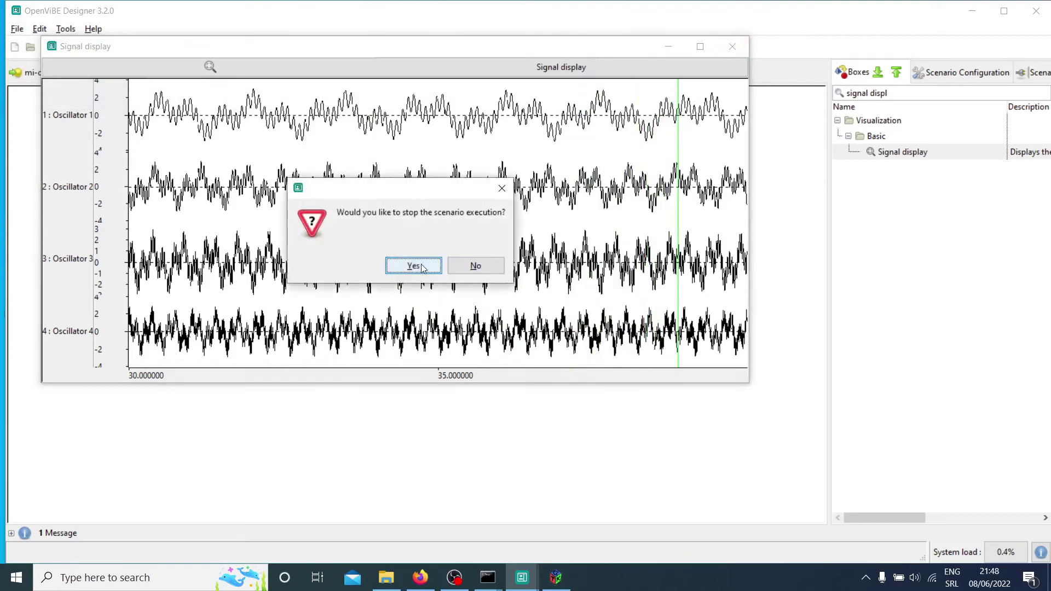
pyautogui.click(414, 265)
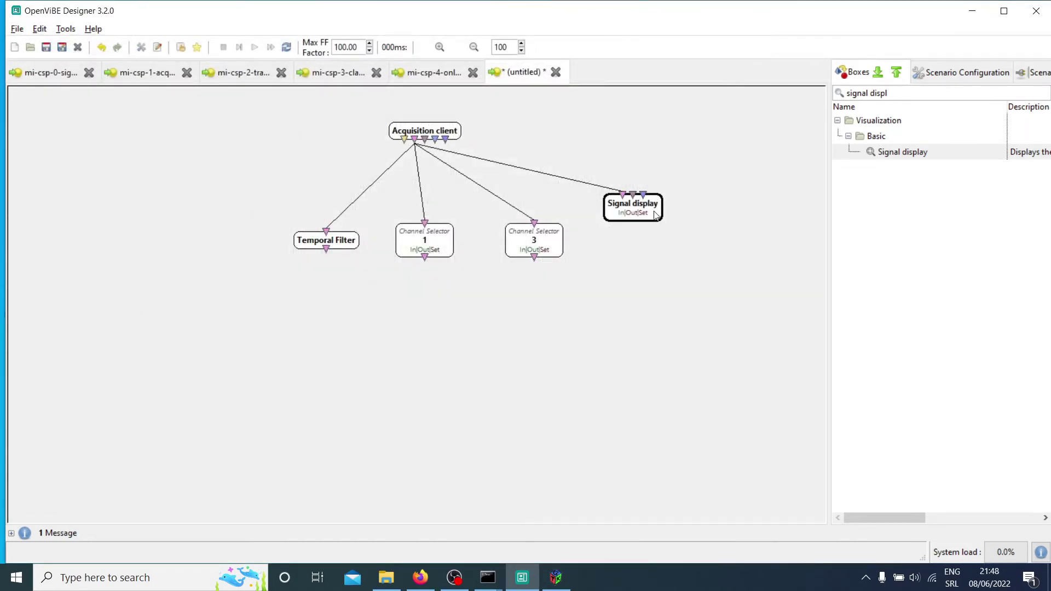
# - Add a Matrix Display box left of the Temporal Filter and connect it to the Acquisition client's signal stream
pyautogui.hotkey('ctrl', 'a')
pyautogui.write('matrix')
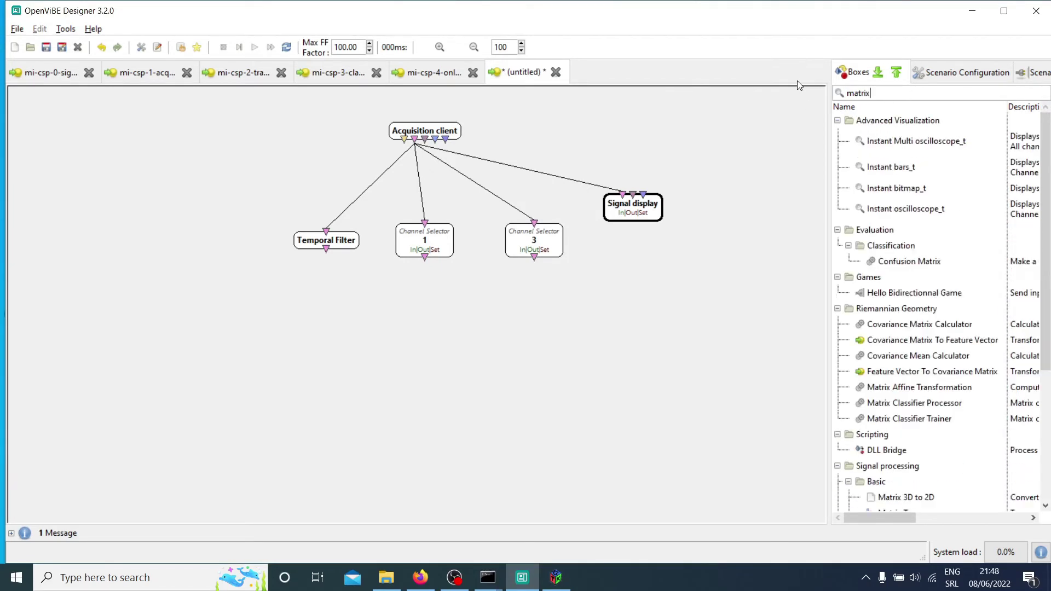
pyautogui.scroll(-4, 873, 200)
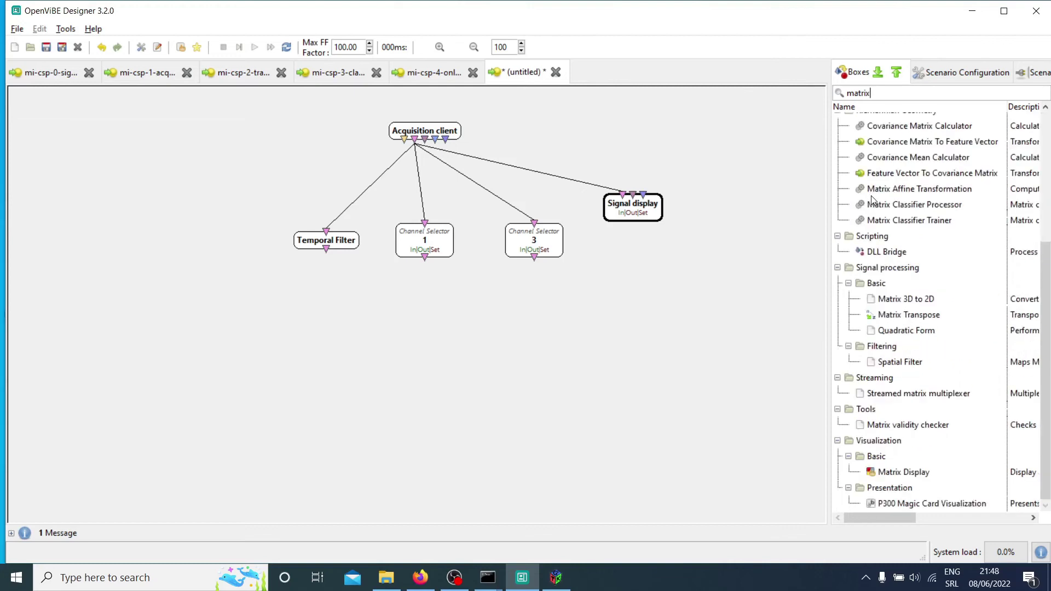
pyautogui.click(901, 473)
pyautogui.moveTo(901, 474); pyautogui.dragTo(284, 204)
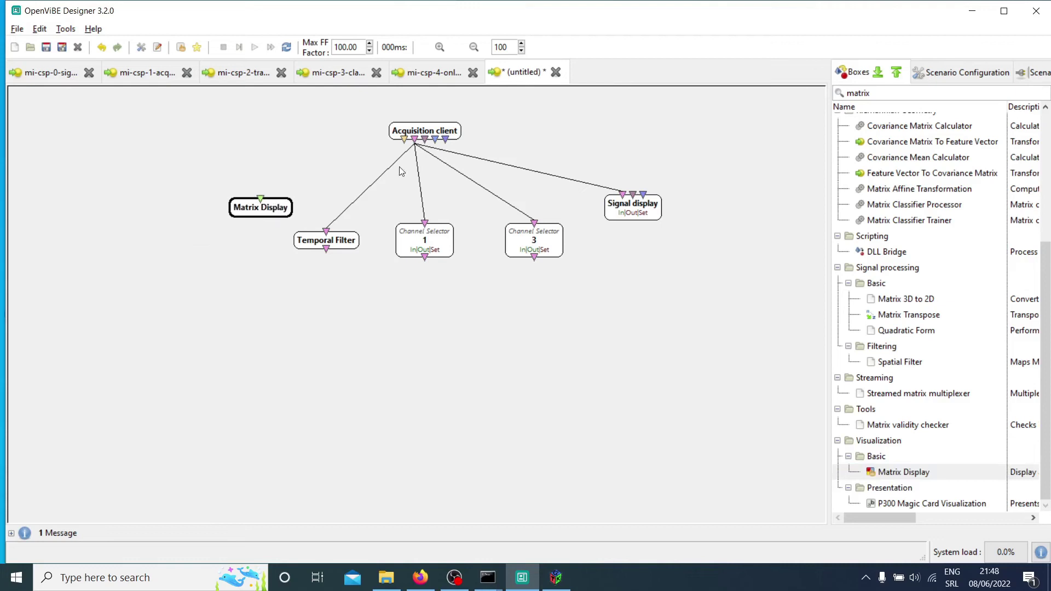
pyautogui.moveTo(415, 141); pyautogui.dragTo(261, 200)
# - Run and stop the scenario to examine the Matrix Display values against the Acquisition Server's sample count per sent block
pyautogui.click(556, 577)
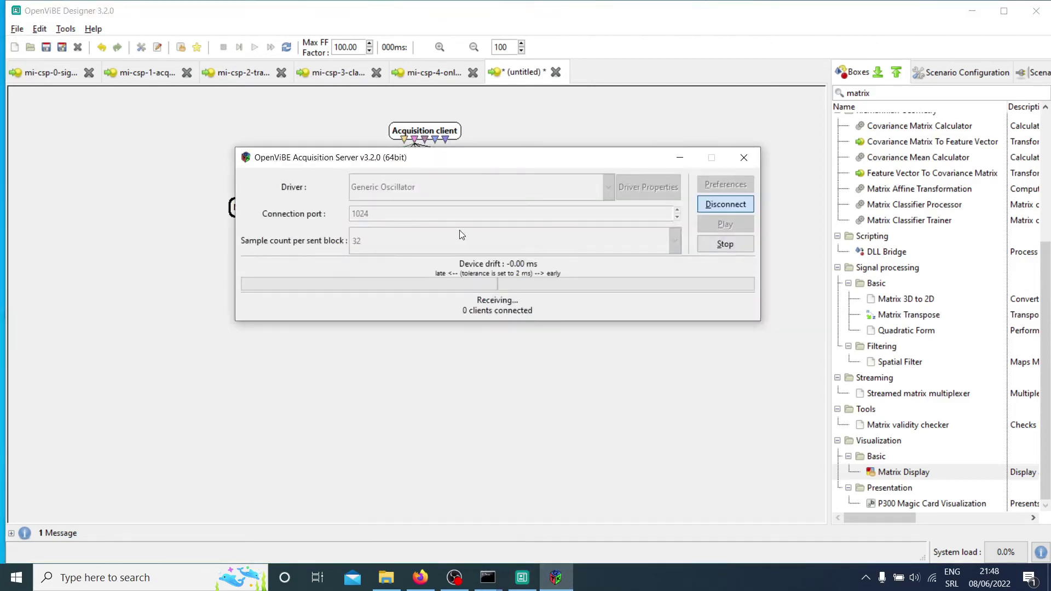
pyautogui.click(195, 274)
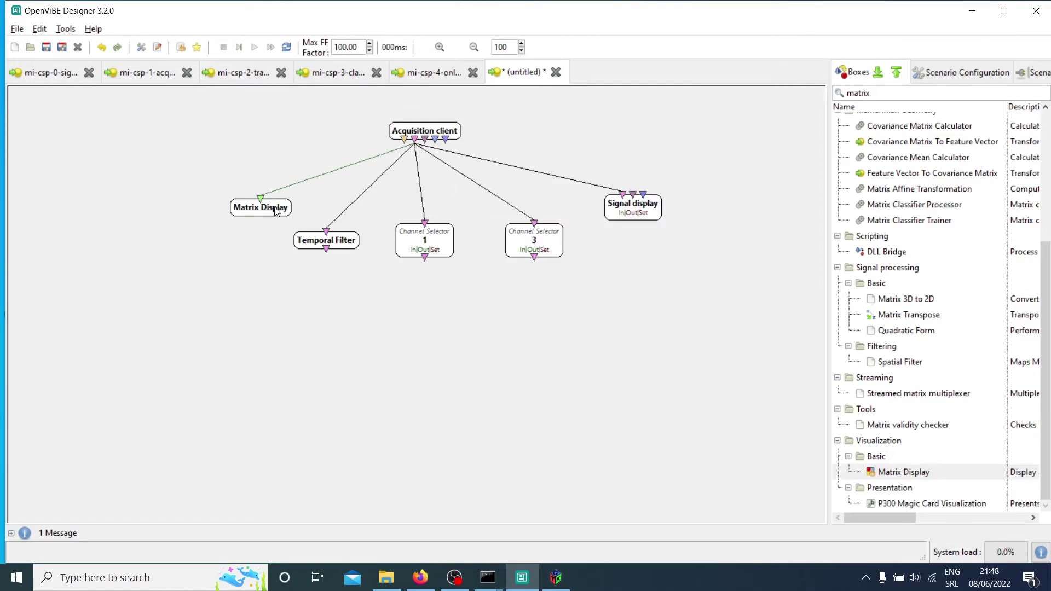
pyautogui.click(255, 47)
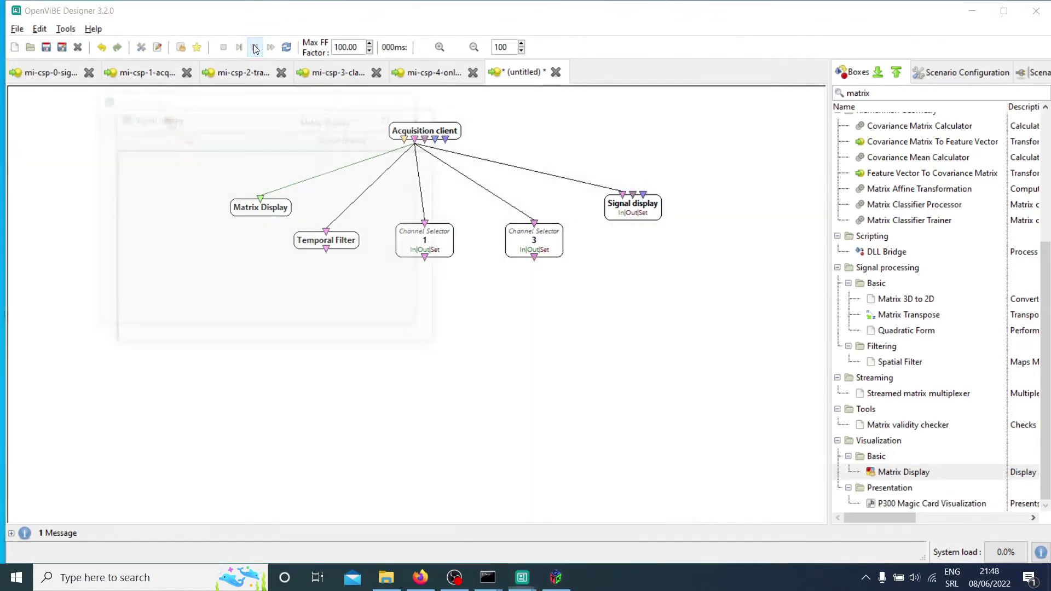
pyautogui.moveTo(557, 105); pyautogui.dragTo(534, 63)
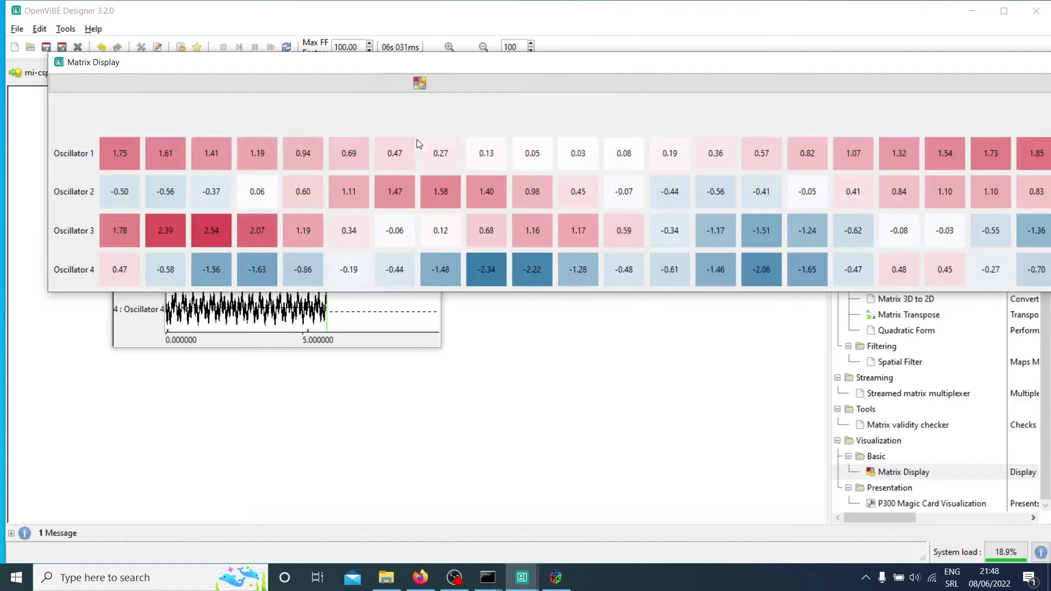
pyautogui.moveTo(586, 65); pyautogui.dragTo(568, 156)
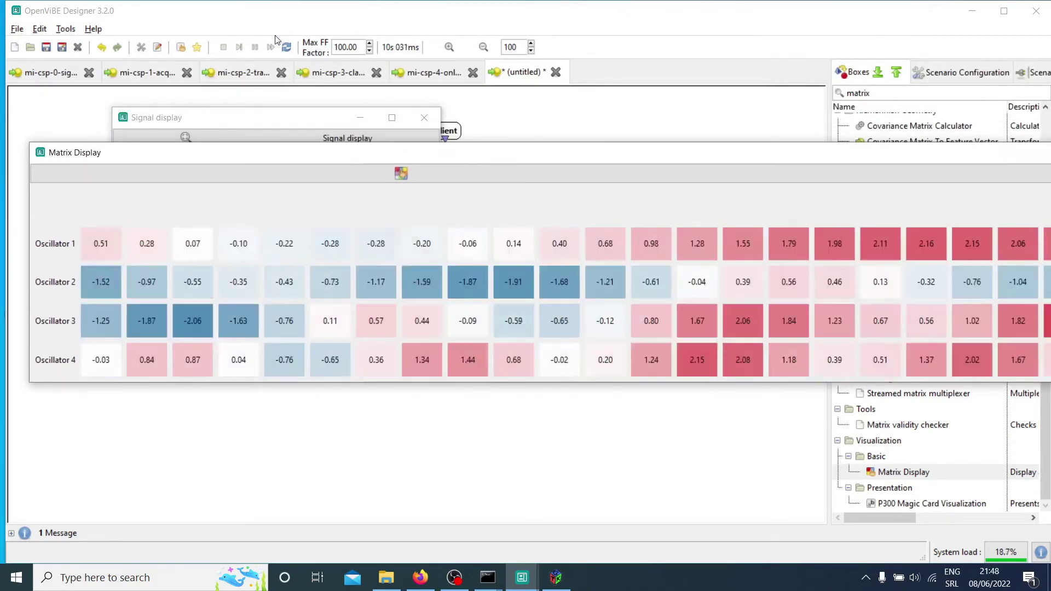
pyautogui.click(224, 47)
pyautogui.click(555, 577)
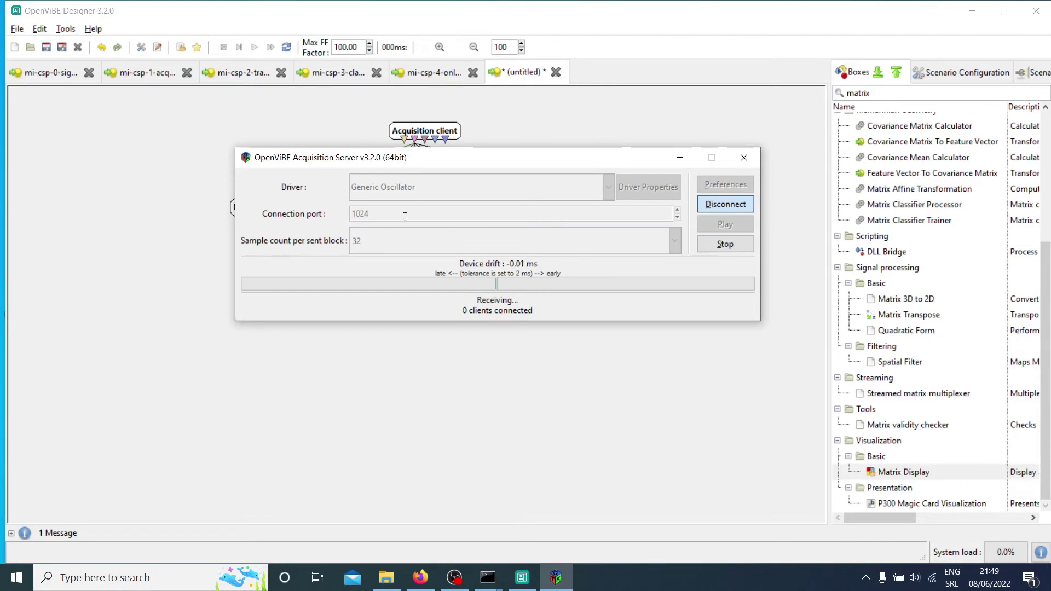
pyautogui.click(586, 119)
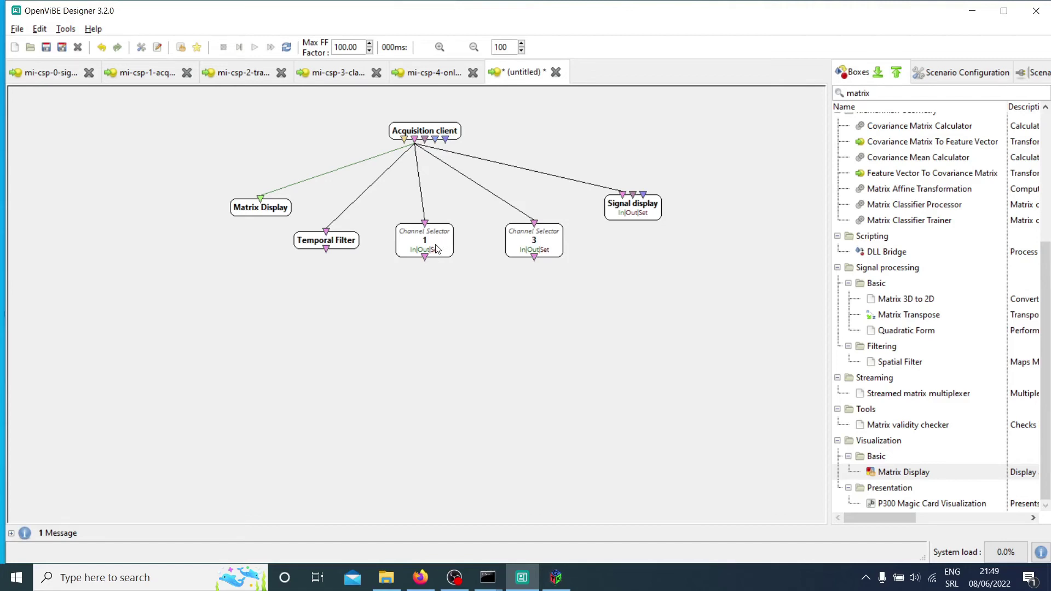
# - Rename the Matrix Display box to "4 channels"
pyautogui.click(265, 213)
pyautogui.rightClick(265, 210)
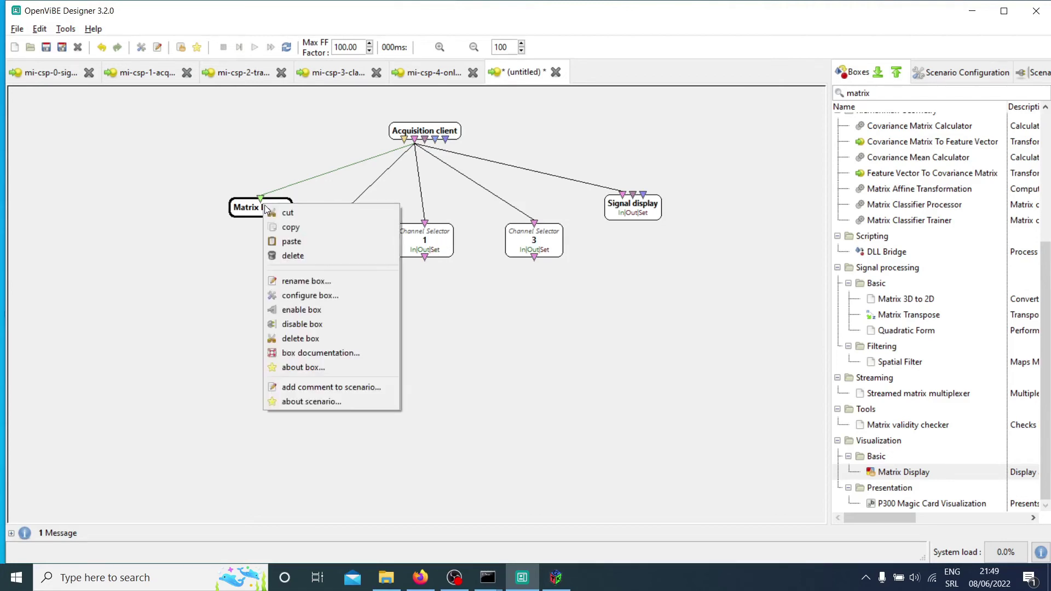
pyautogui.click(321, 281)
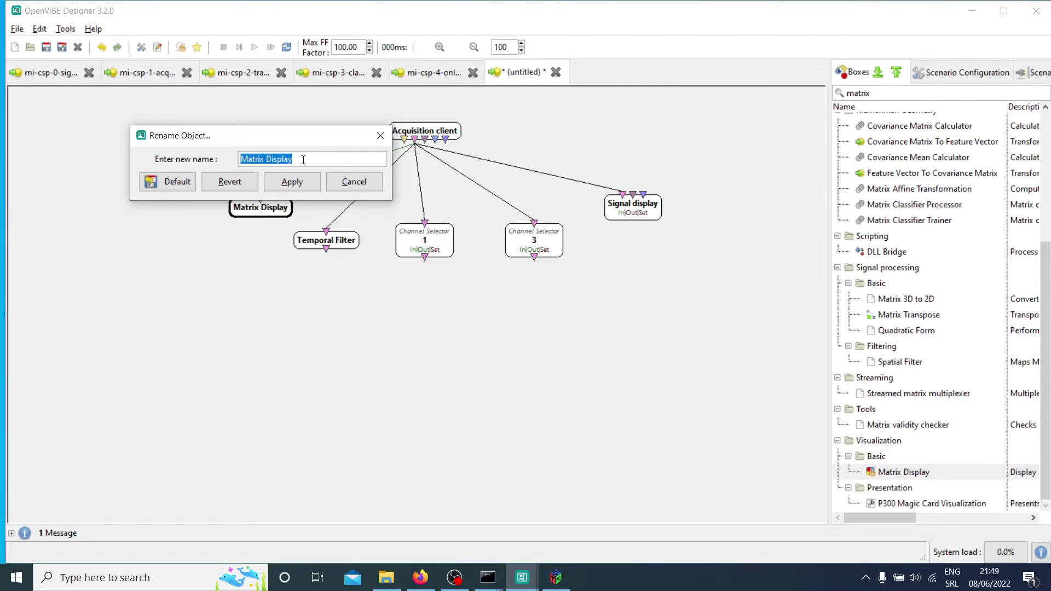
pyautogui.write('4 channels')
pyautogui.press('Return')
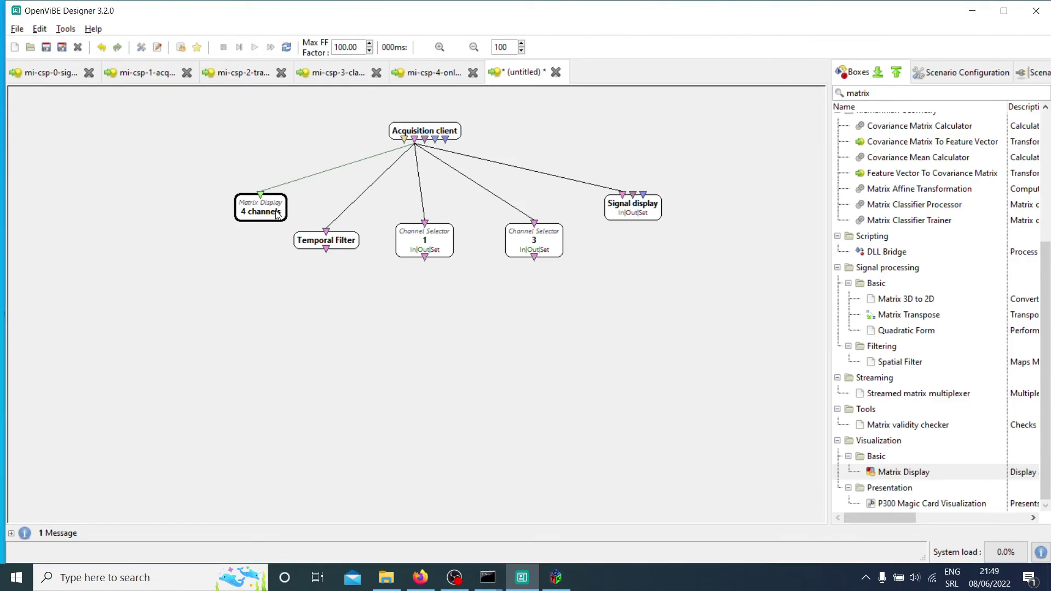
# - Place a copy of the Matrix Display box below the channel 1 selector and rename it "1 channel"
pyautogui.hotkey('ctrl', 'c')
pyautogui.hotkey('ctrl', 'v')
pyautogui.moveTo(404, 309); pyautogui.dragTo(458, 309)
pyautogui.rightClick(435, 313)
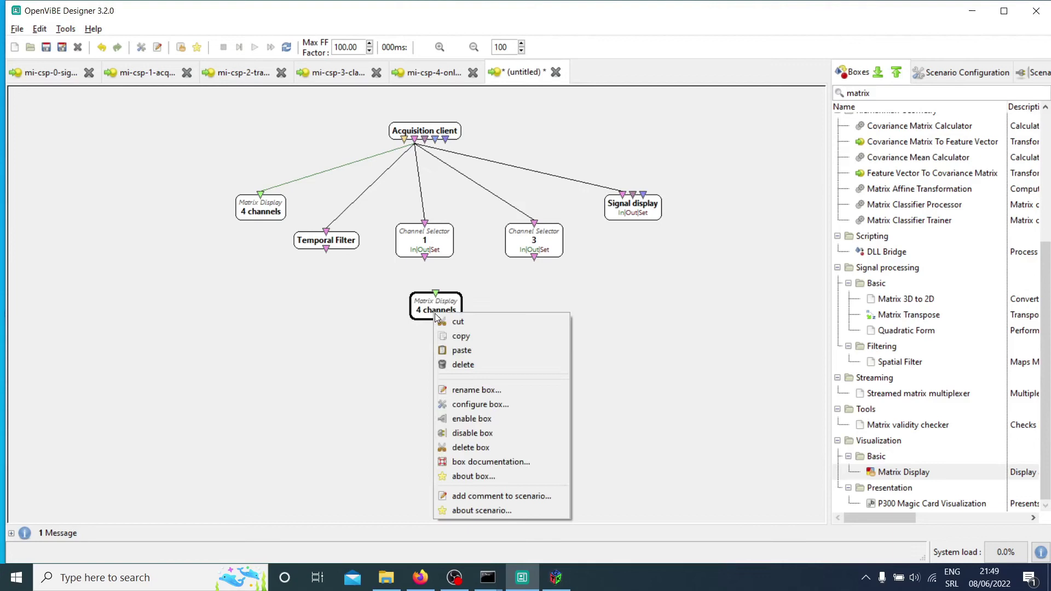
pyautogui.click(476, 390)
pyautogui.write('1 channel')
pyautogui.press('Return')
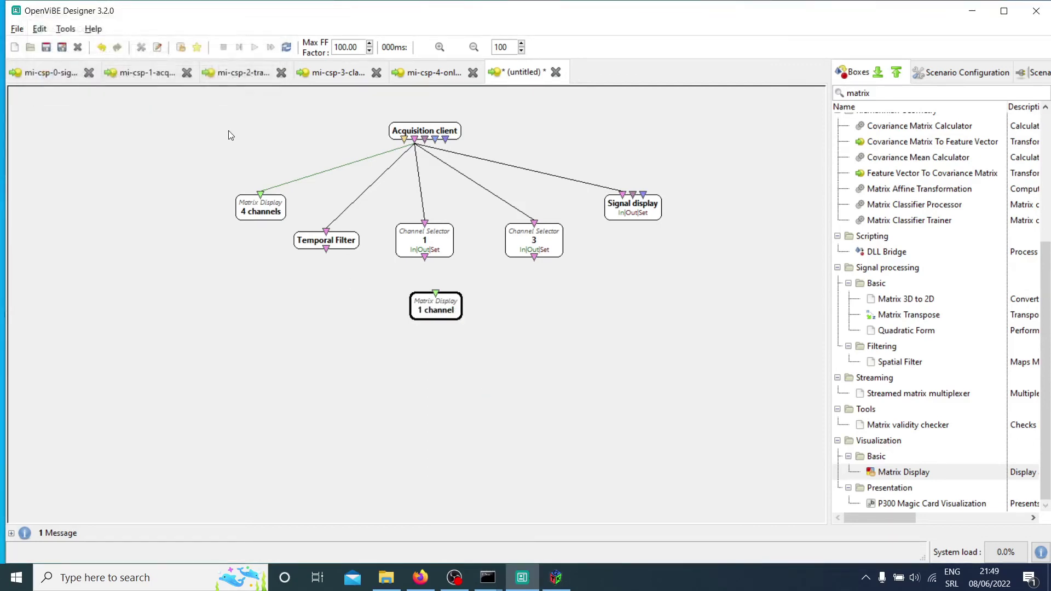
# - Connect the channel 1 selector's output to the "1 channel" Matrix Display
pyautogui.moveTo(425, 258); pyautogui.dragTo(435, 294)
pyautogui.doubleClick(442, 309)
pyautogui.click(381, 173)
# - Run the scenario to view the single-channel matrix values, and stop the execution
pyautogui.click(252, 46)
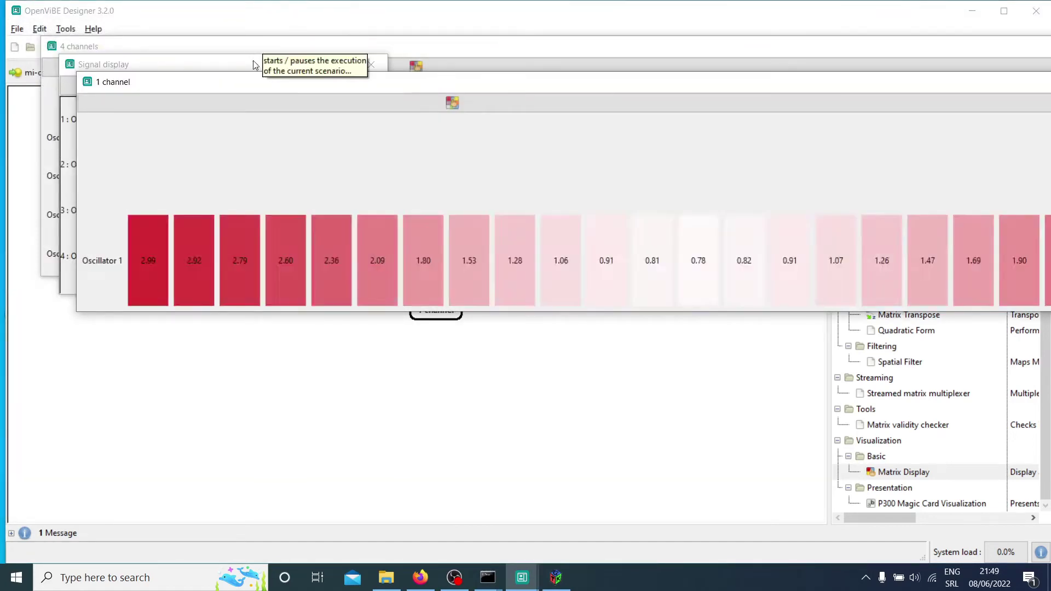
pyautogui.moveTo(305, 87); pyautogui.dragTo(277, 103)
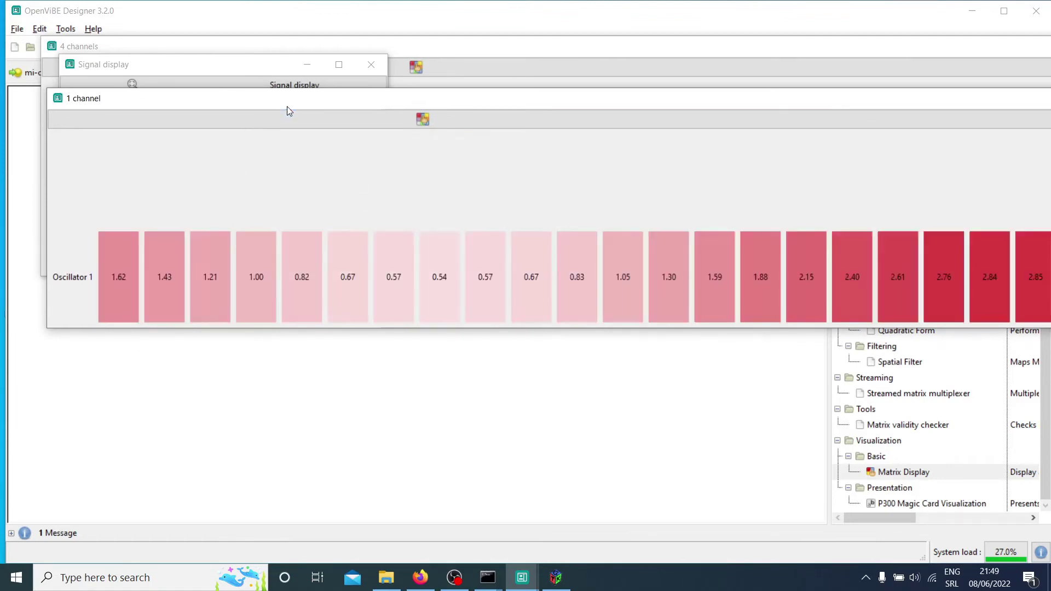
pyautogui.click(295, 8)
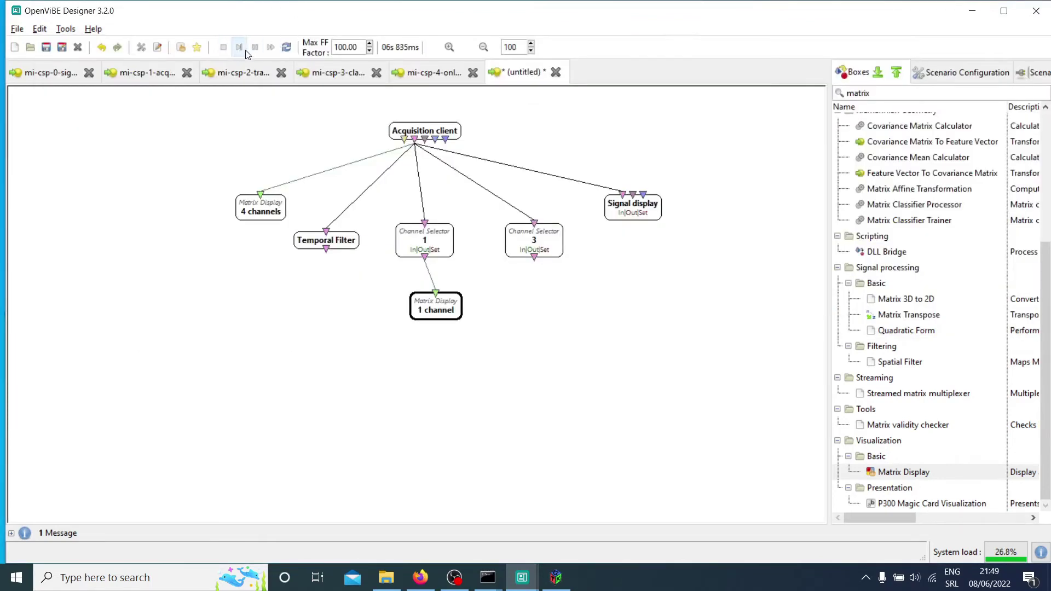
pyautogui.click(224, 52)
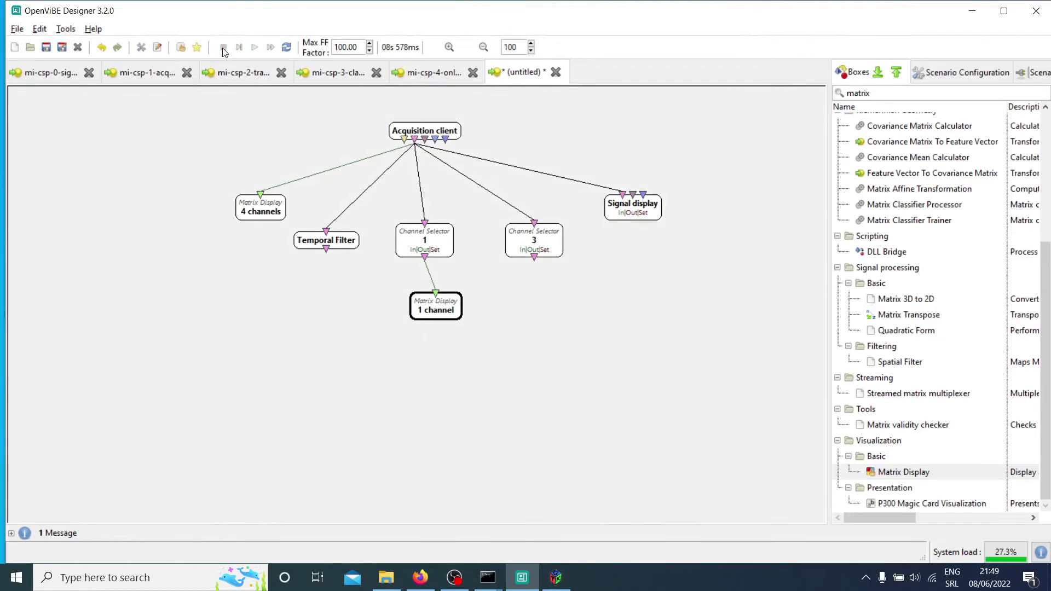
# - Place a copy of the Signal display below the Temporal Filter connected to its output, and move the "1 channel" Matrix Display further down
pyautogui.moveTo(447, 311); pyautogui.dragTo(368, 336)
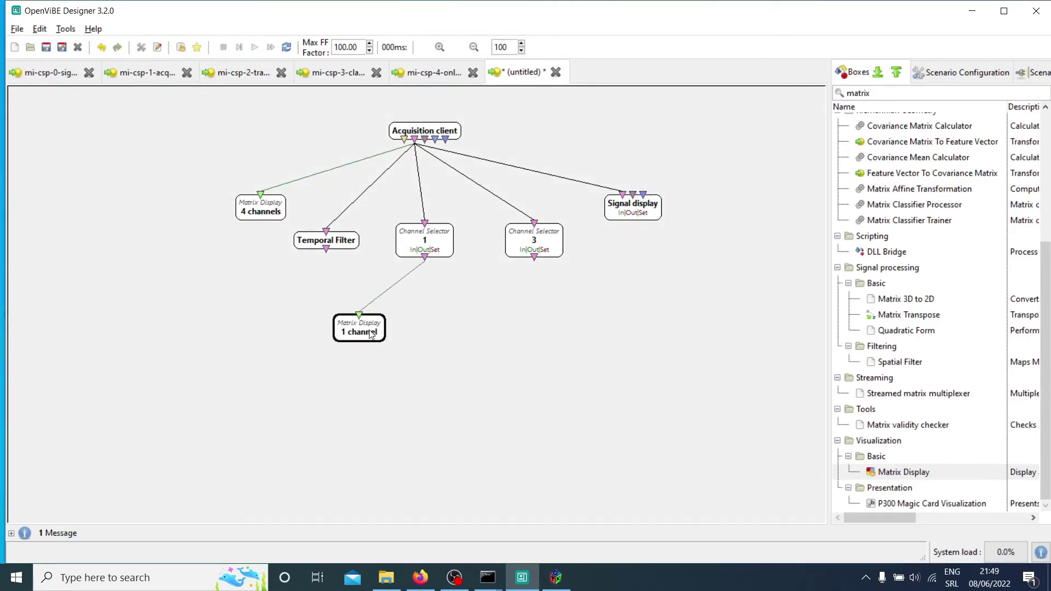
pyautogui.moveTo(384, 330); pyautogui.dragTo(471, 341)
pyautogui.click(643, 217)
pyautogui.hotkey('ctrl', 'c')
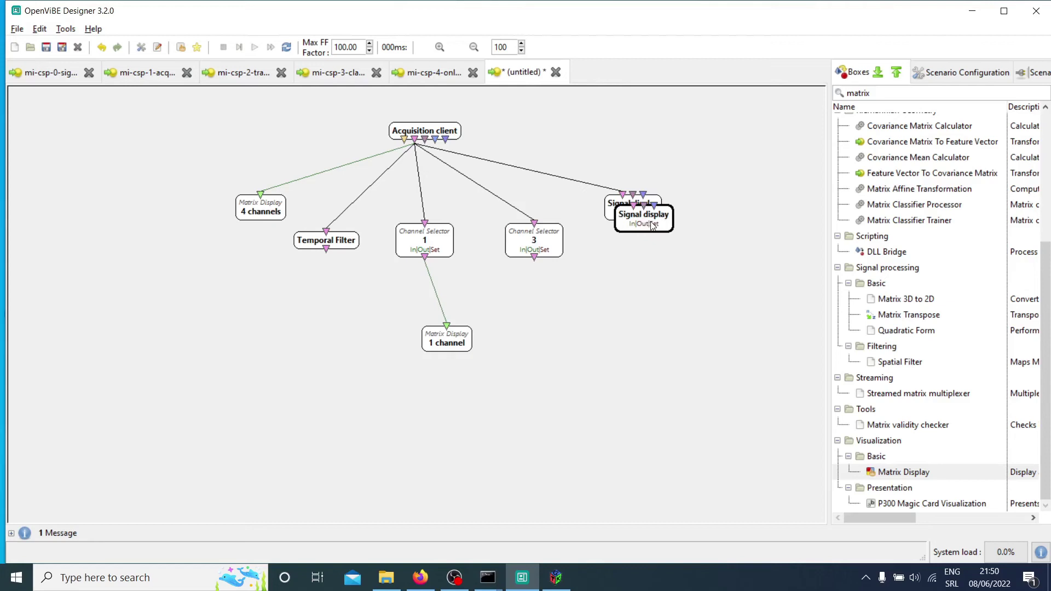
pyautogui.hotkey('ctrl', 'v')
pyautogui.moveTo(332, 331)
pyautogui.mouseDown()
pyautogui.moveTo(308, 331)
pyautogui.moveTo(326, 255)
pyautogui.mouseUp()
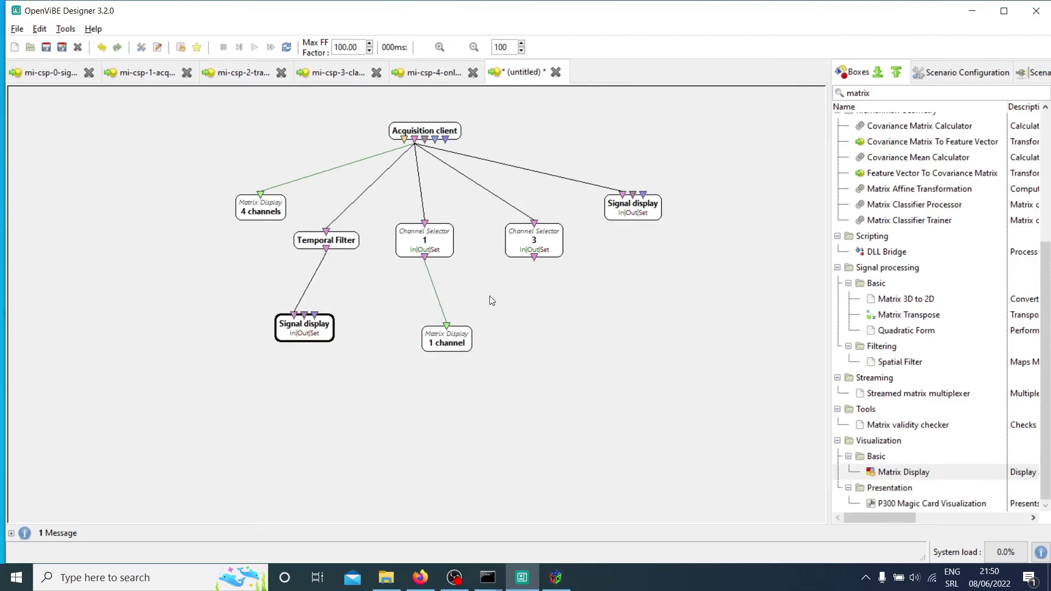
pyautogui.moveTo(460, 344); pyautogui.dragTo(405, 378)
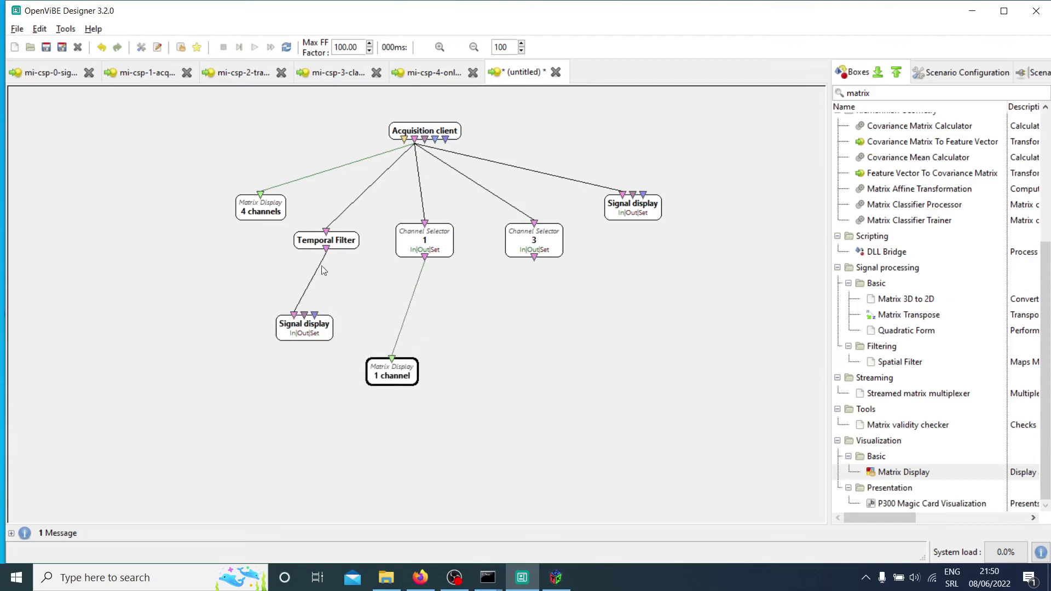
# - Search the box library for "dsp" and place a Simple DSP box below and between the two channel selectors
pyautogui.moveTo(878, 93); pyautogui.dragTo(815, 99)
pyautogui.write('dsp')
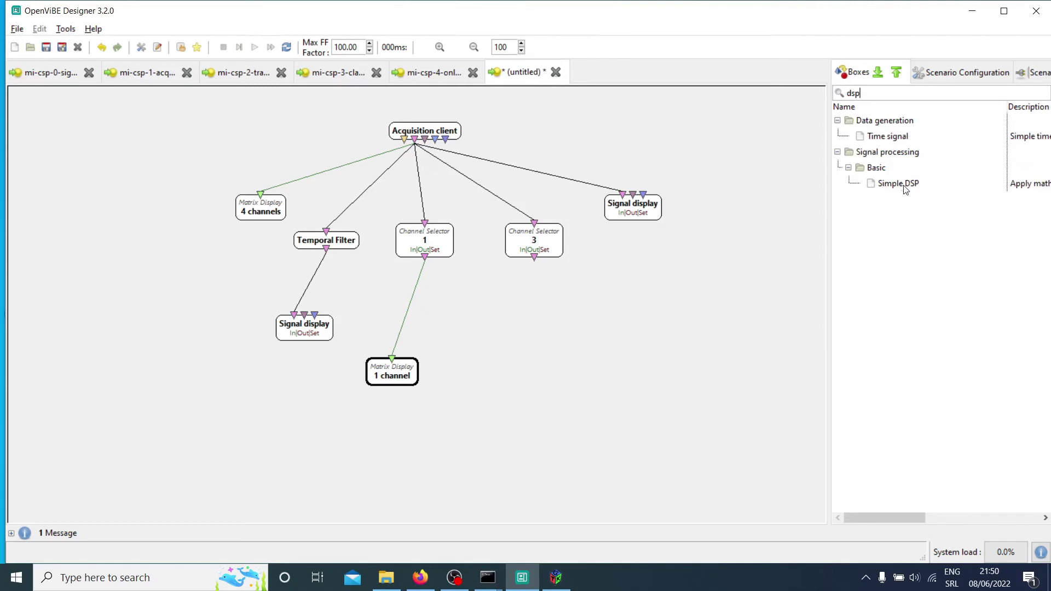
pyautogui.moveTo(904, 186); pyautogui.dragTo(494, 330)
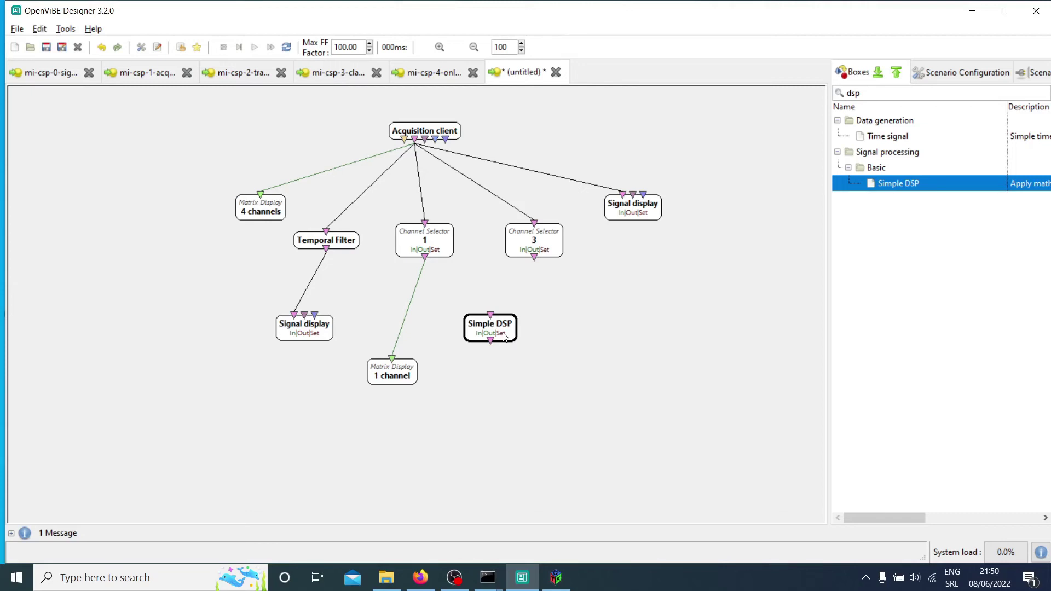
pyautogui.doubleClick(501, 334)
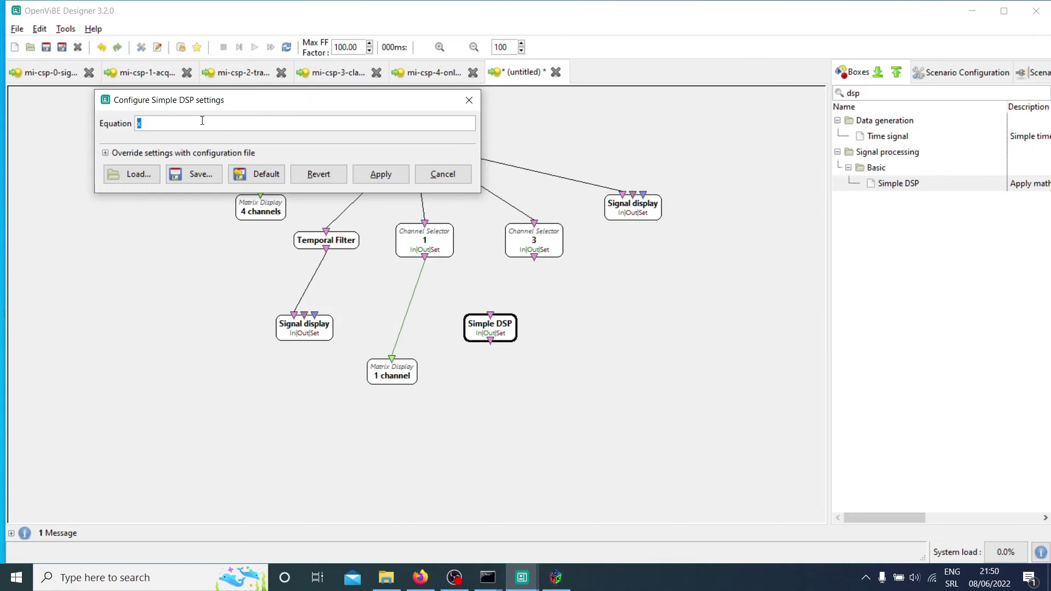
pyautogui.click(163, 125)
pyautogui.write('*2')
pyautogui.press('BackSpace')
pyautogui.press('BackSpace')
pyautogui.write('sin(')
pyautogui.press('BackSpace')
pyautogui.press('BackSpace')
pyautogui.press('BackSpace')
pyautogui.write('log')
pyautogui.press('Right')
pyautogui.write('+1')
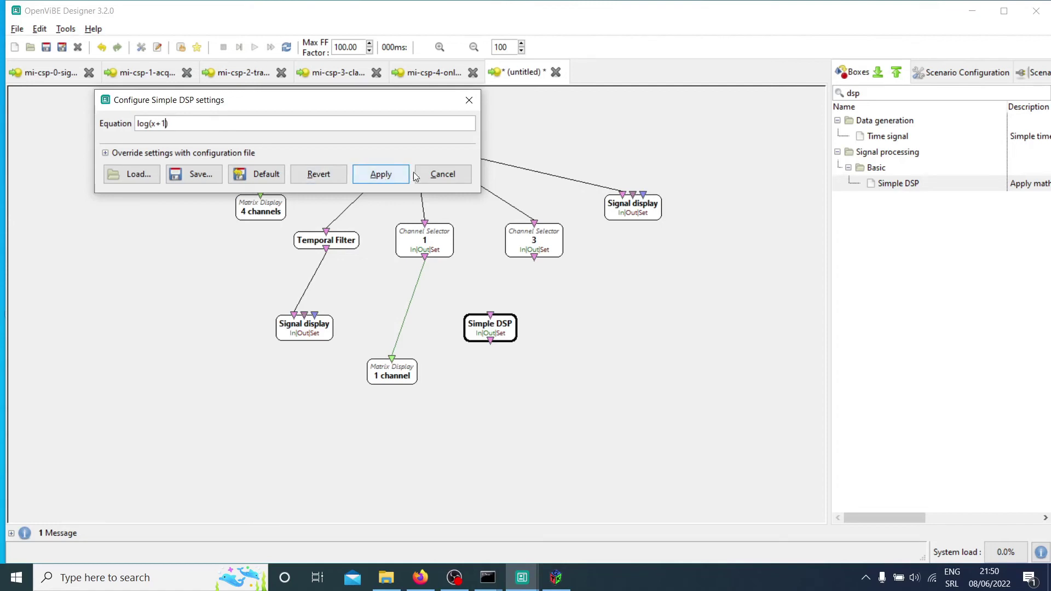
pyautogui.click(451, 176)
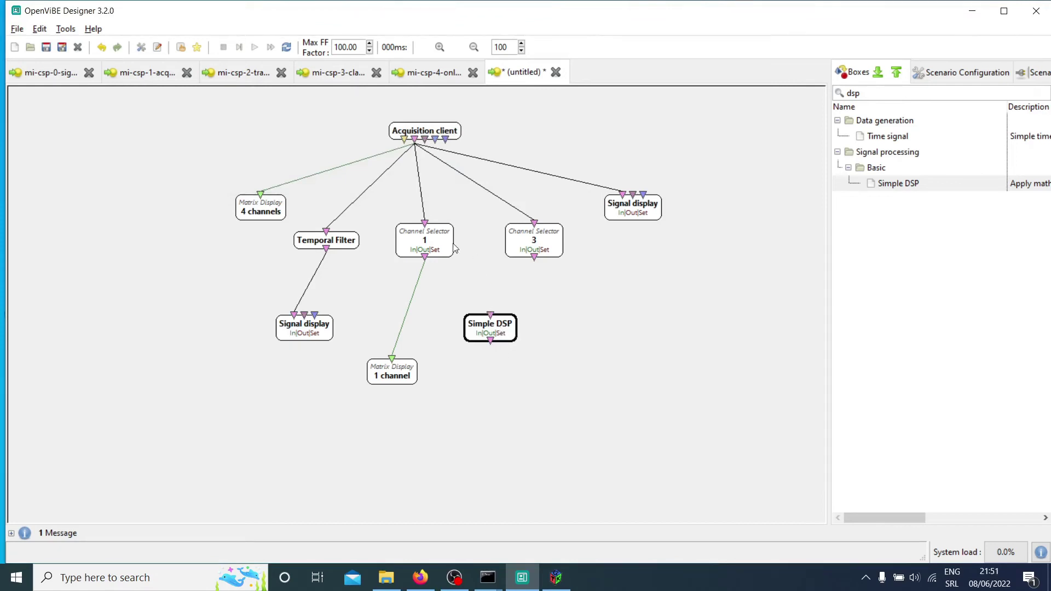
# - Add a second input of type Signal to Simple DSP, and connect the channel 1 and channel 3 selectors to its first and second inputs
pyautogui.rightClick(489, 327)
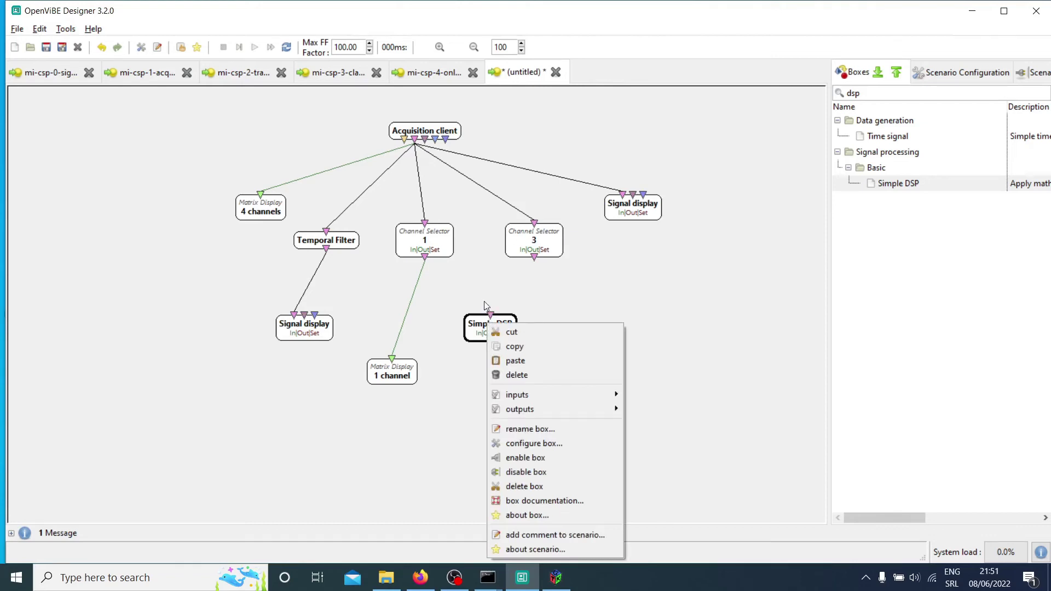
pyautogui.click(484, 301)
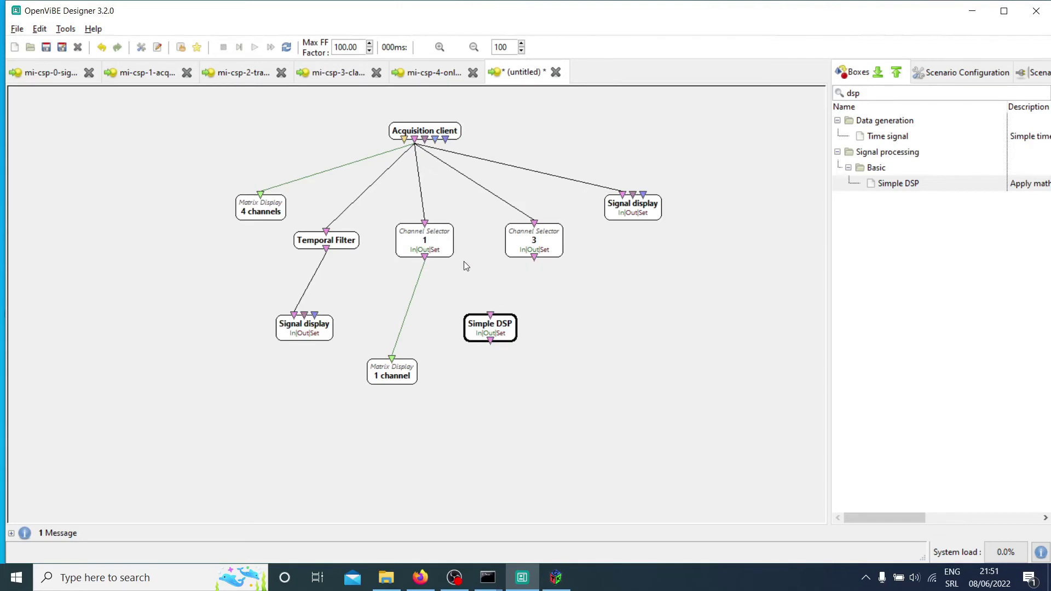
pyautogui.rightClick(506, 332)
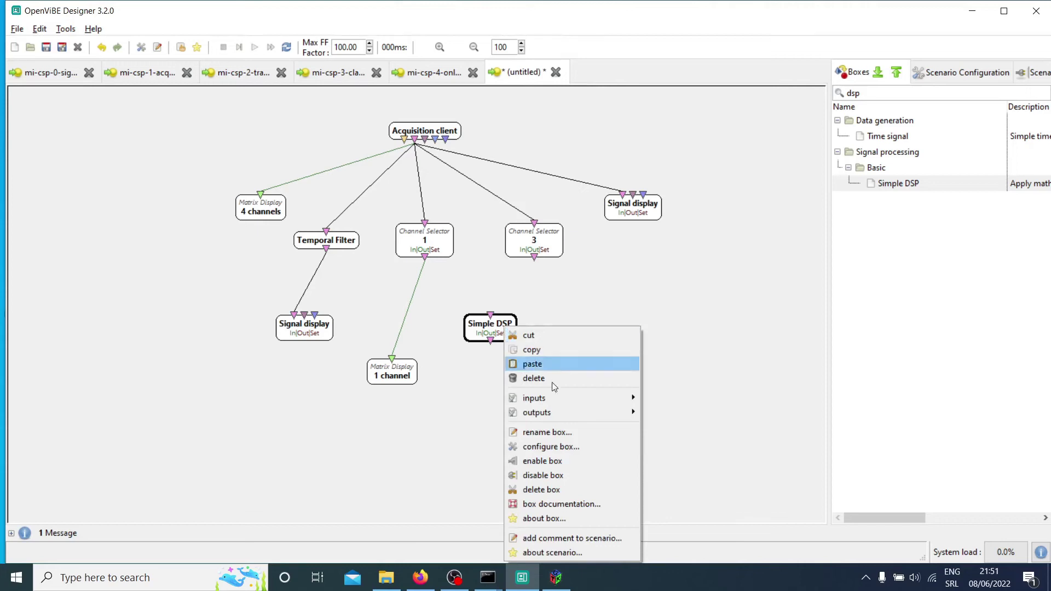
pyautogui.moveTo(561, 400)
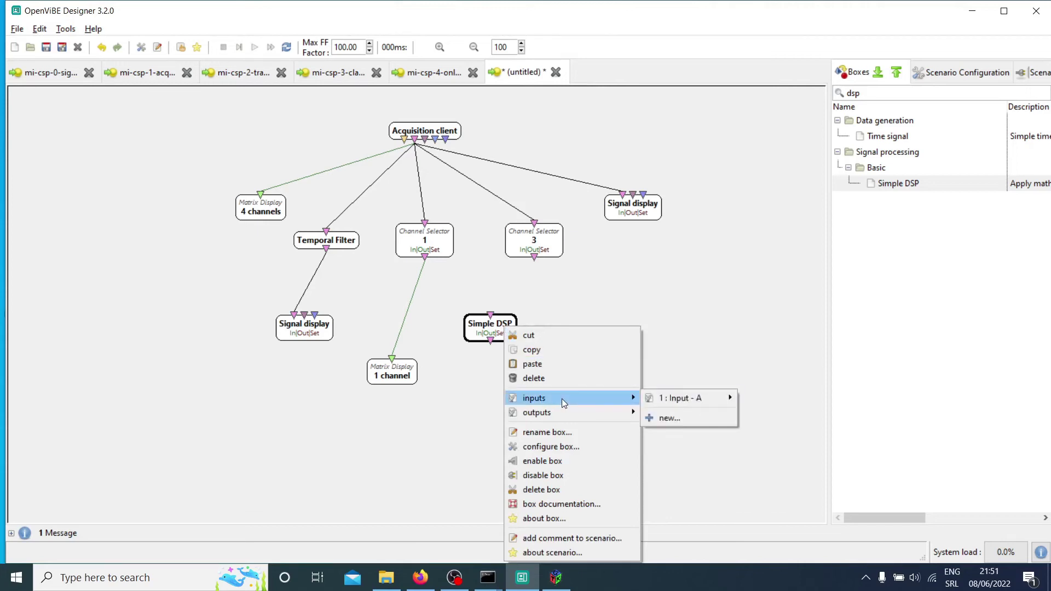
pyautogui.click(660, 418)
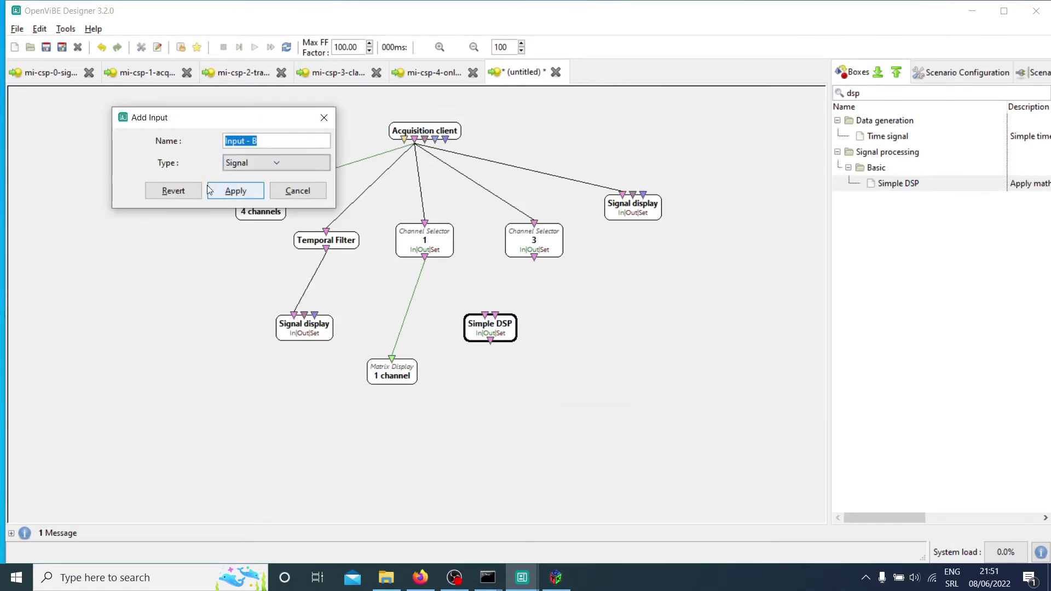
pyautogui.click(267, 166)
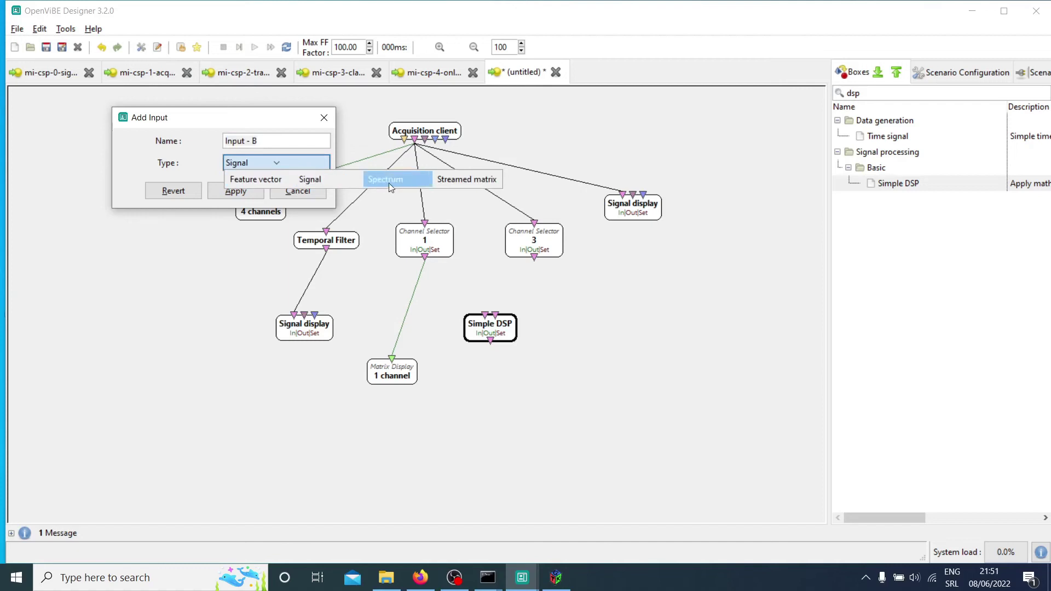
pyautogui.click(315, 178)
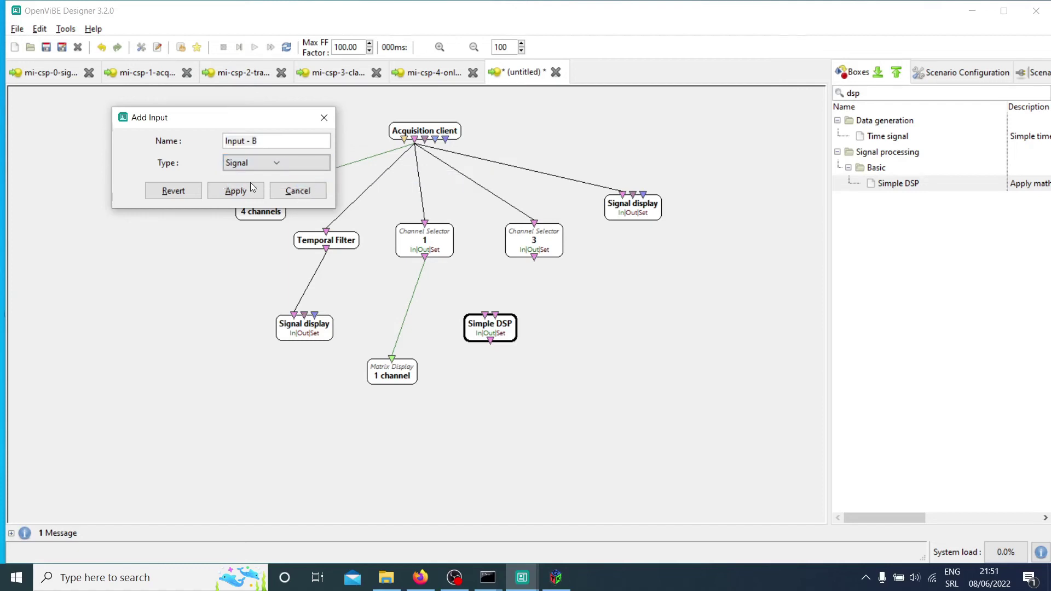
pyautogui.click(258, 194)
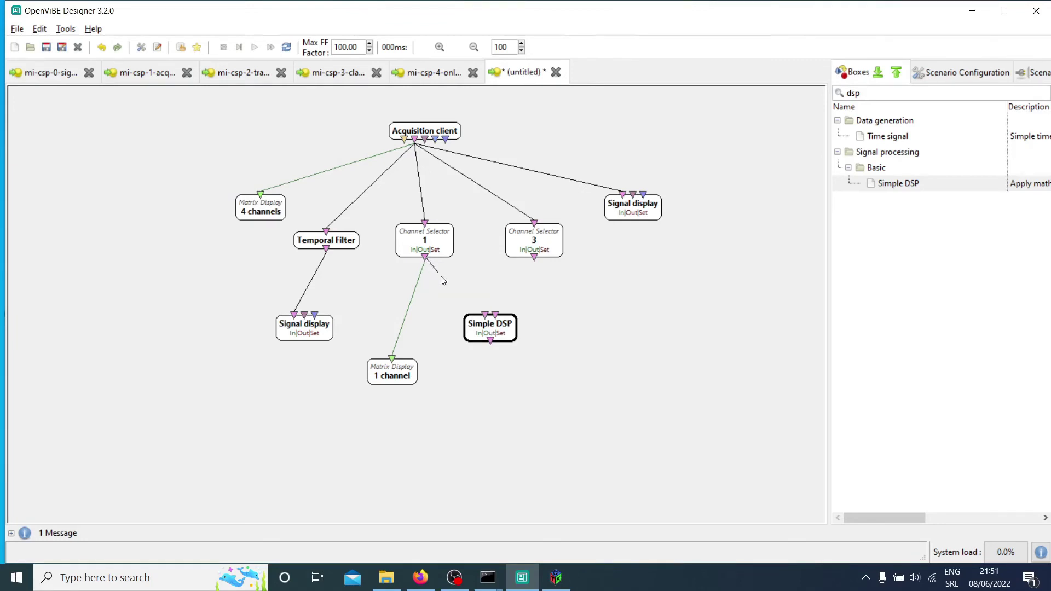
pyautogui.moveTo(425, 257); pyautogui.dragTo(485, 316)
pyautogui.moveTo(534, 257); pyautogui.dragTo(495, 314)
# - Set the Simple DSP equation to a+b and apply the settings
pyautogui.doubleClick(512, 325)
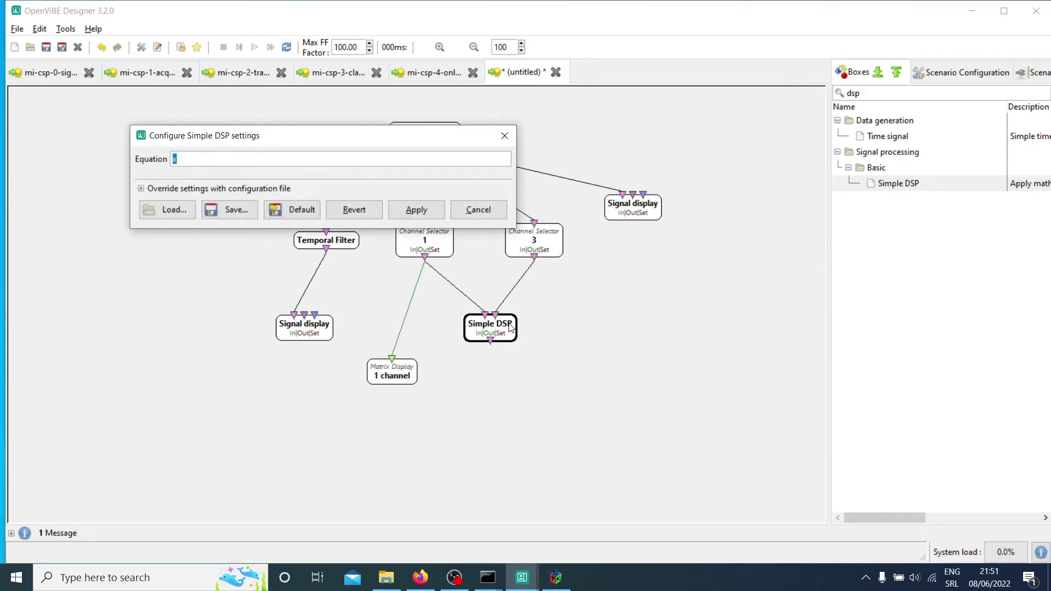
pyautogui.click(209, 159)
pyautogui.press('BackSpace')
pyautogui.click(502, 137)
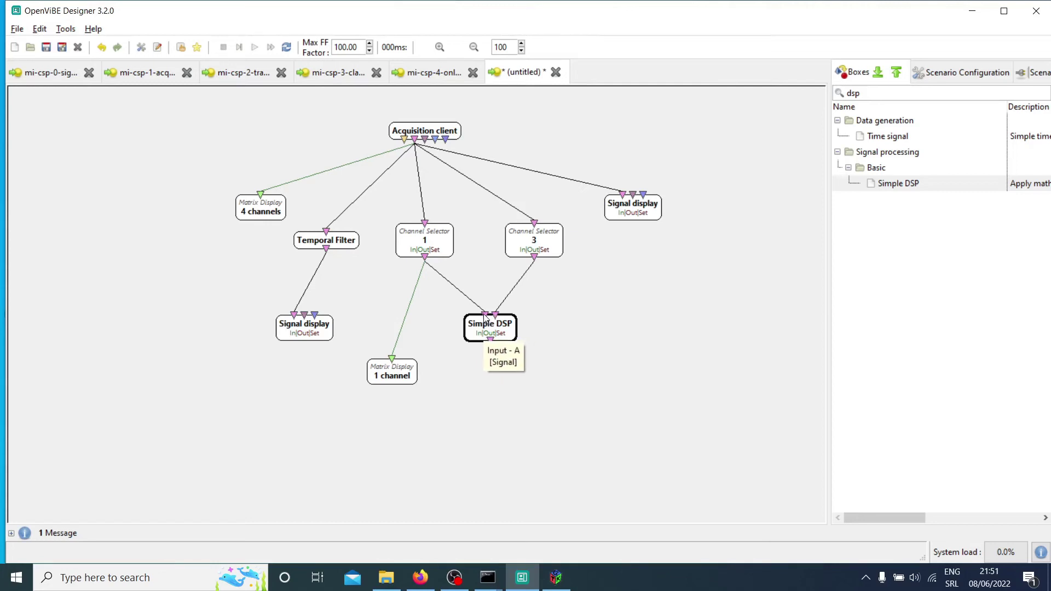
pyautogui.doubleClick(495, 328)
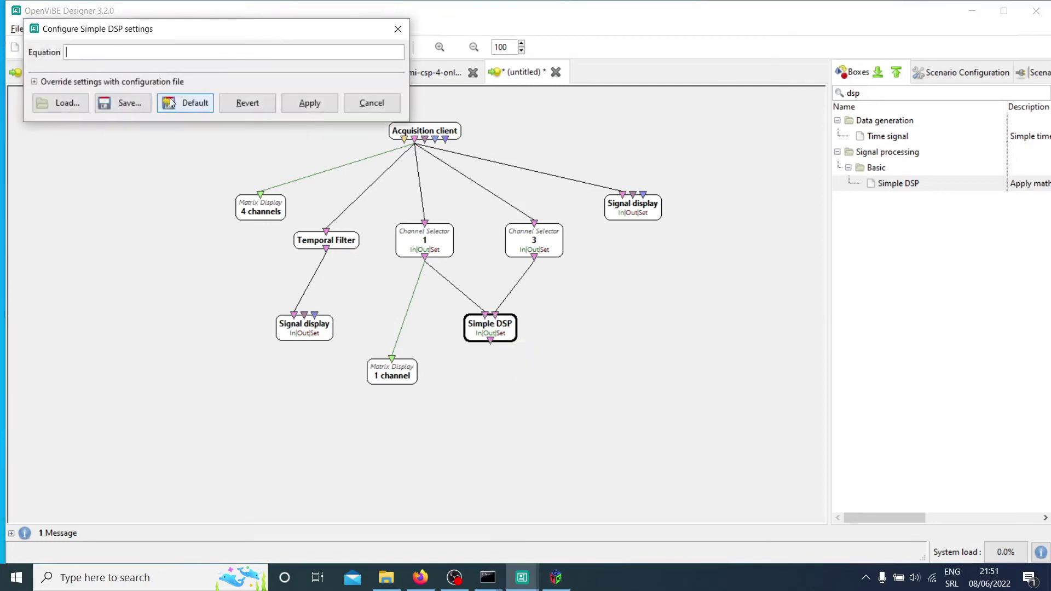
pyautogui.write('a+b')
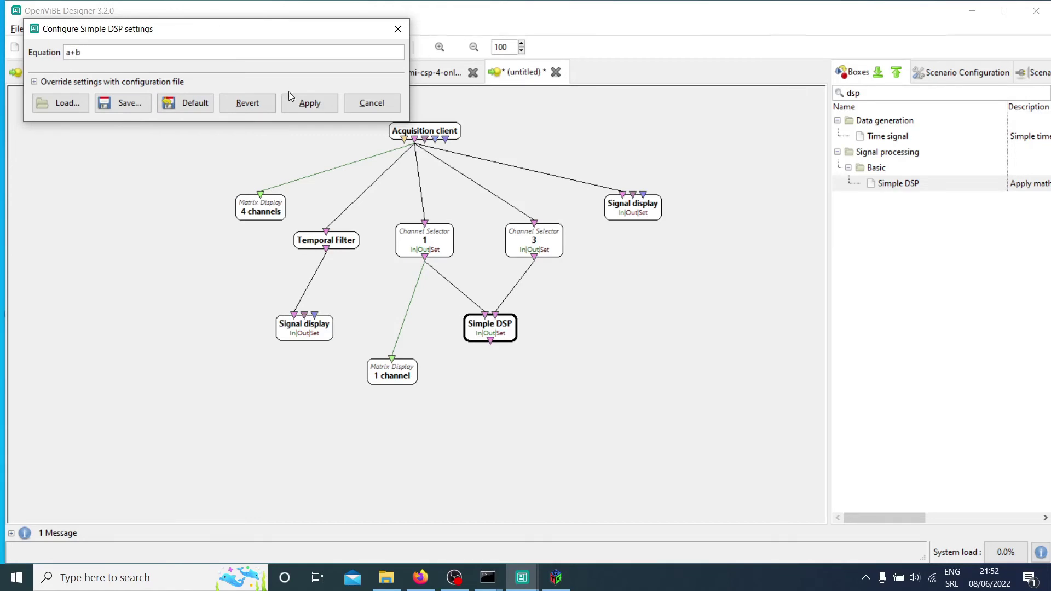
pyautogui.click(298, 103)
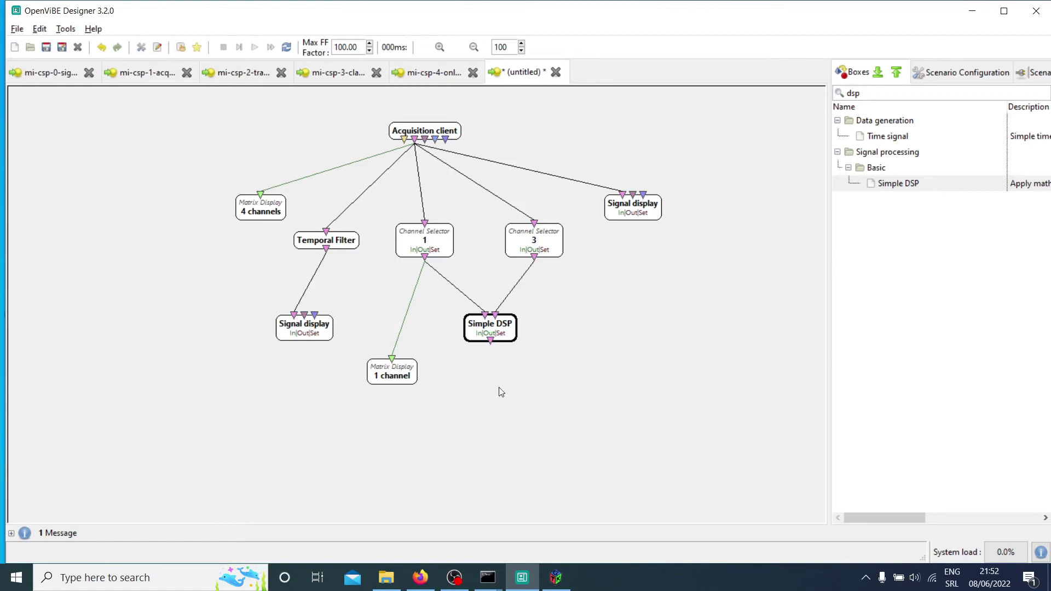
# - Move the Simple DSP box slightly up and closer to the channel 1 selector
pyautogui.click(316, 330)
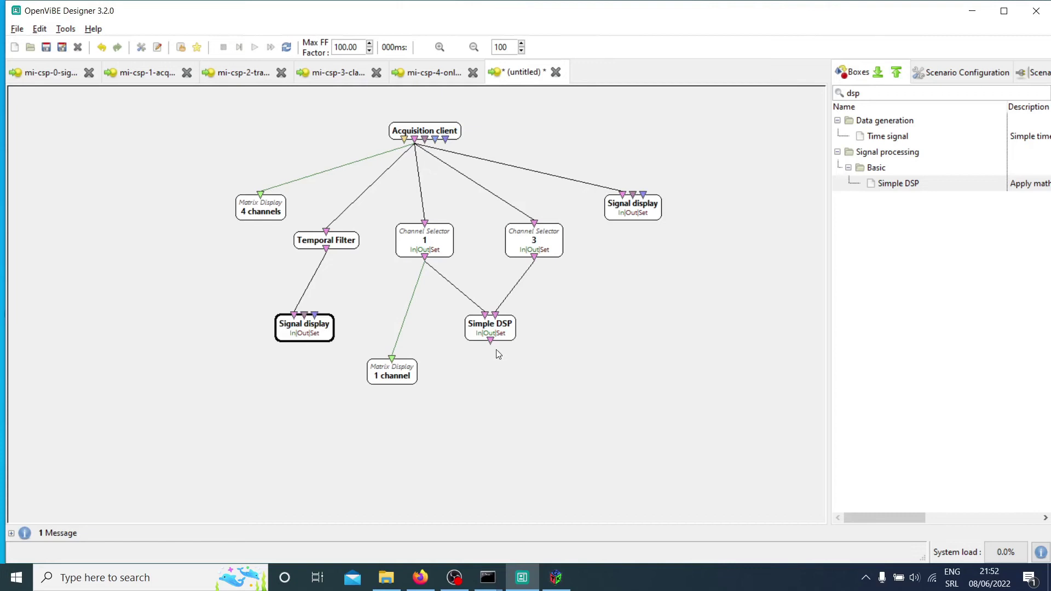
pyautogui.click(496, 332)
pyautogui.moveTo(469, 323); pyautogui.dragTo(468, 323)
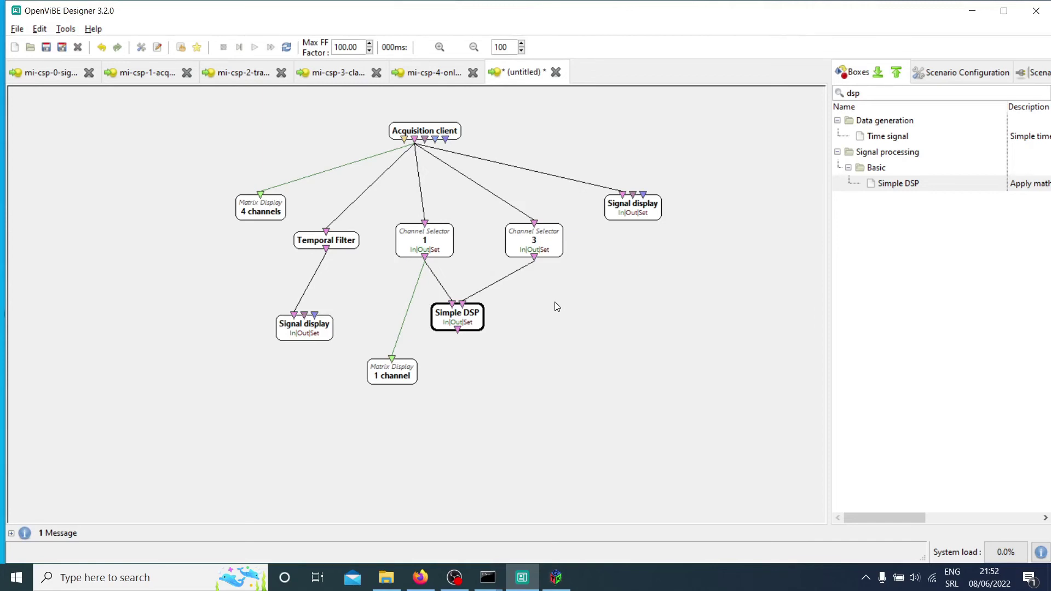
# - Run the scenario to view the display windows, and stop the execution
pyautogui.click(252, 49)
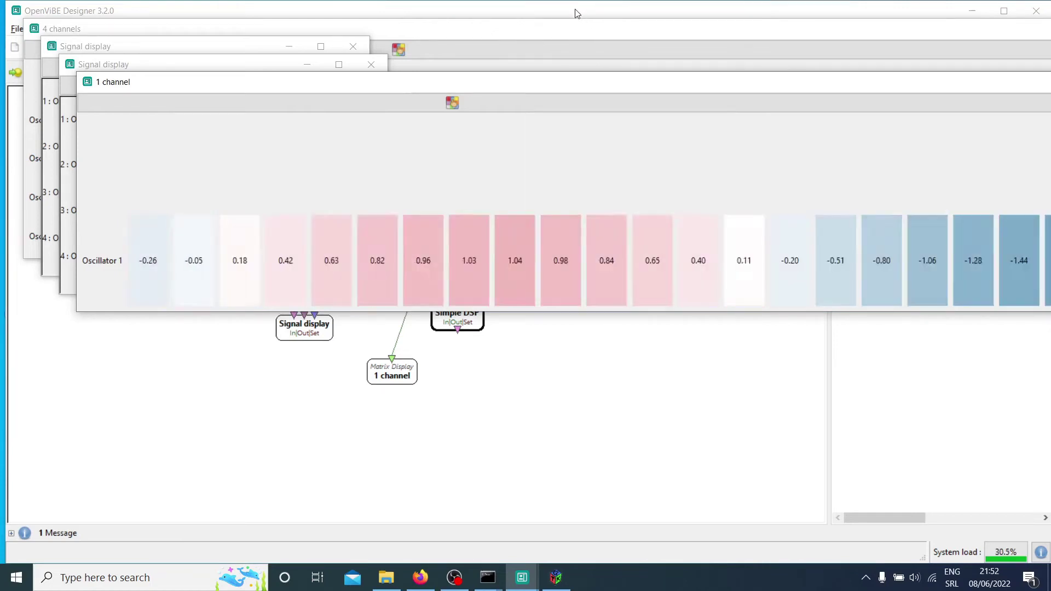
pyautogui.click(576, 12)
pyautogui.click(222, 47)
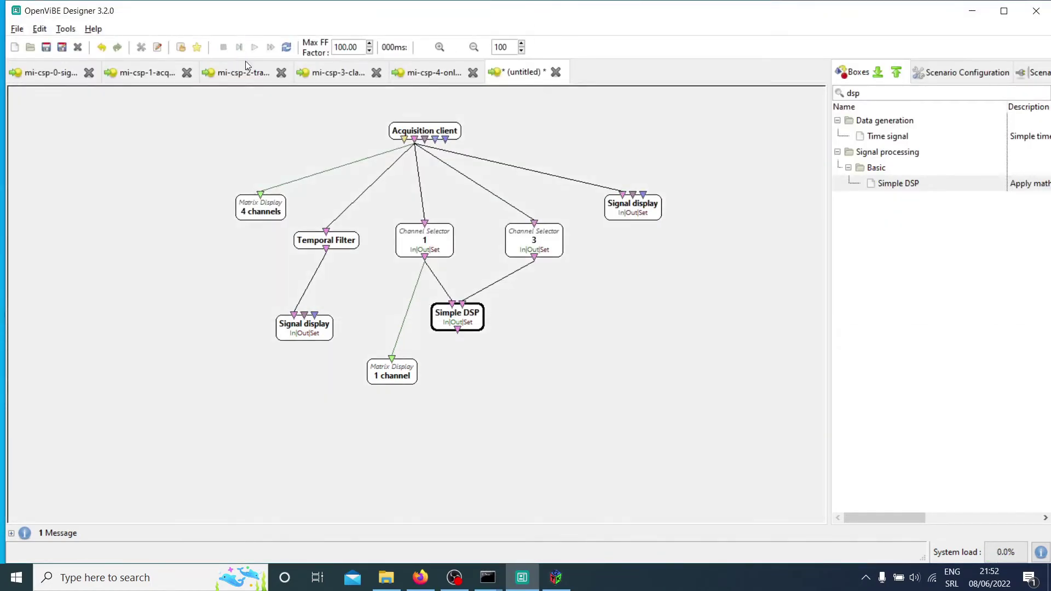
# - Place a Signal average box below the rightmost Signal display and connect the Acquisition client's signal stream to it
pyautogui.moveTo(877, 92); pyautogui.dragTo(830, 98)
pyautogui.write('signal')
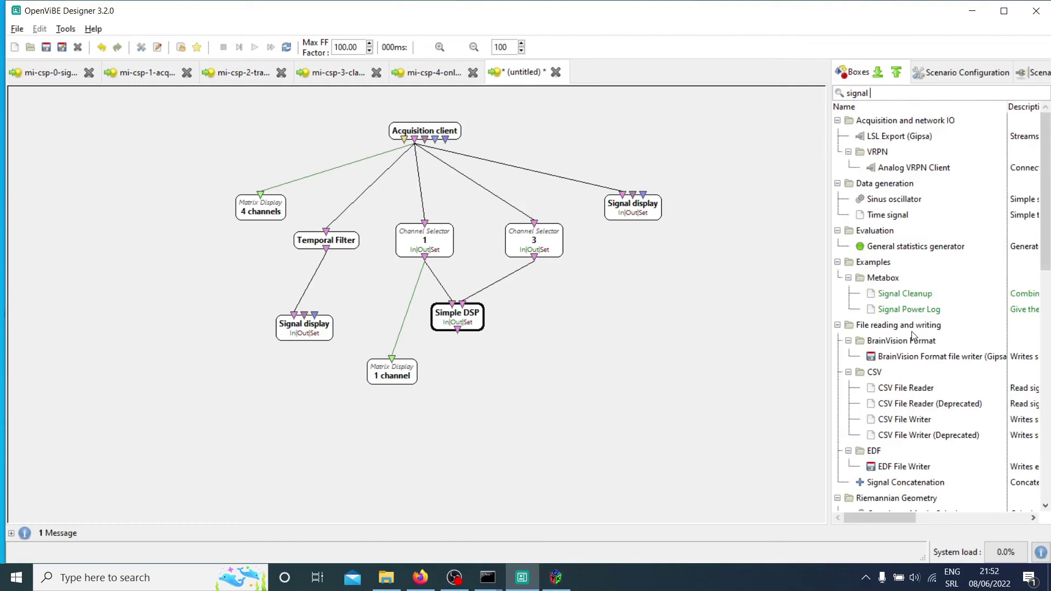
pyautogui.write(' aver')
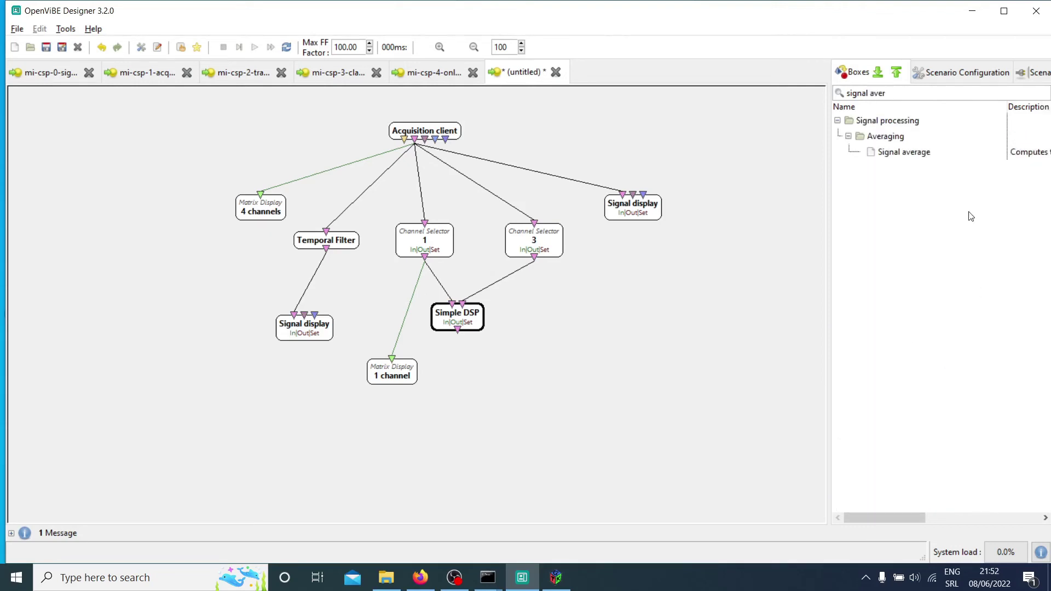
pyautogui.moveTo(919, 153); pyautogui.dragTo(636, 297)
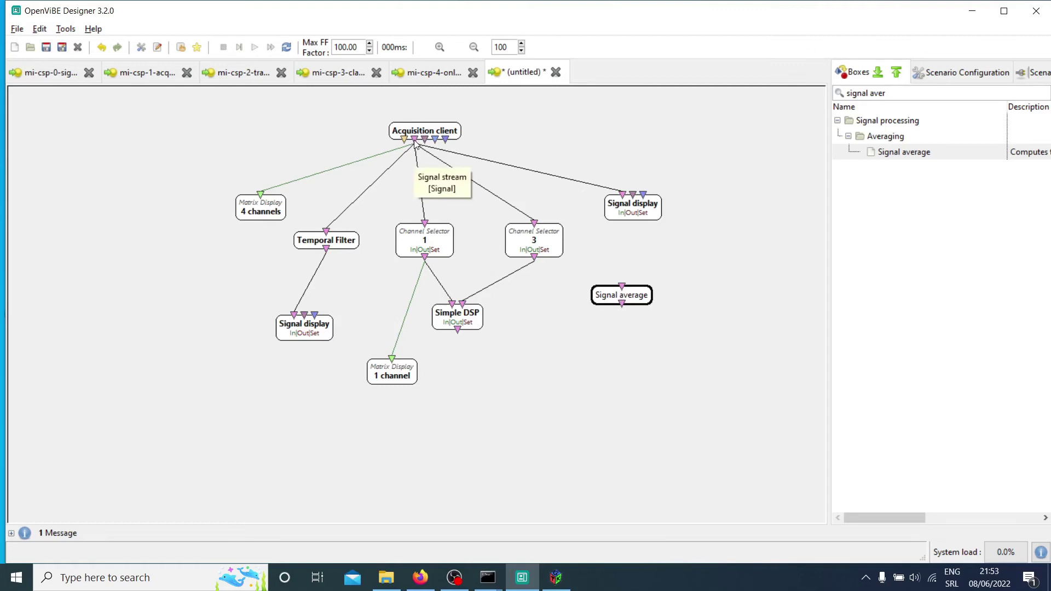
pyautogui.moveTo(414, 144); pyautogui.dragTo(662, 272)
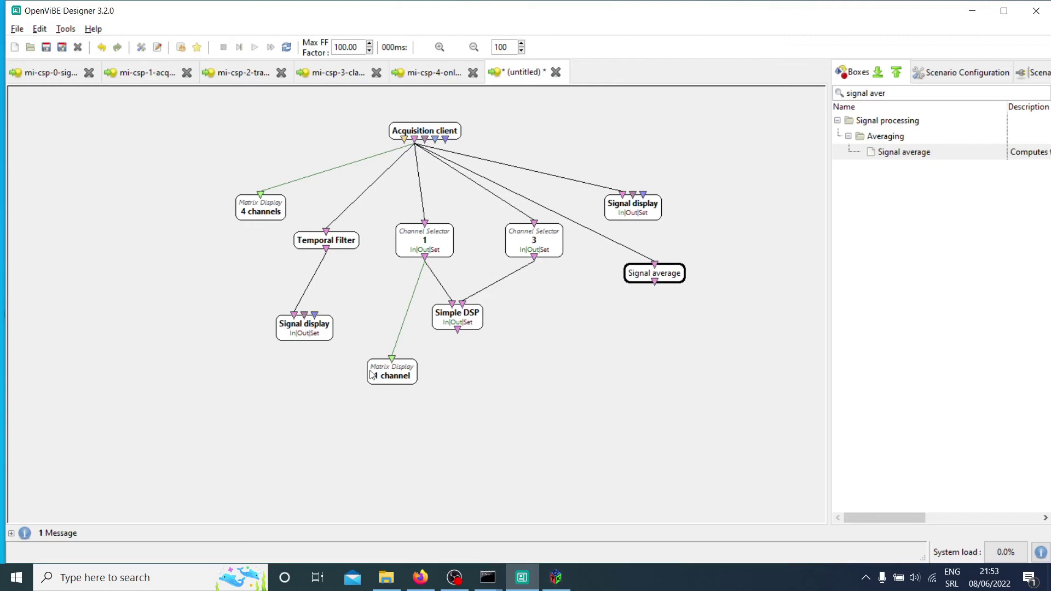
# - Place a copy of the "1 channel" Matrix Display below the Signal average box
pyautogui.click(387, 376)
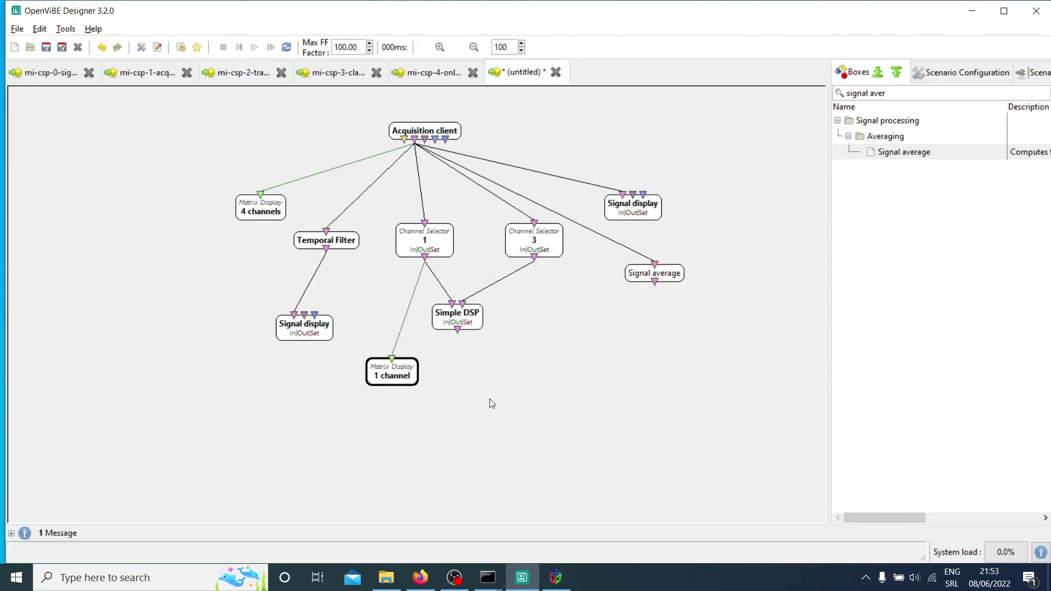
pyautogui.hotkey('ctrl', 'v')
pyautogui.moveTo(480, 408); pyautogui.dragTo(655, 344)
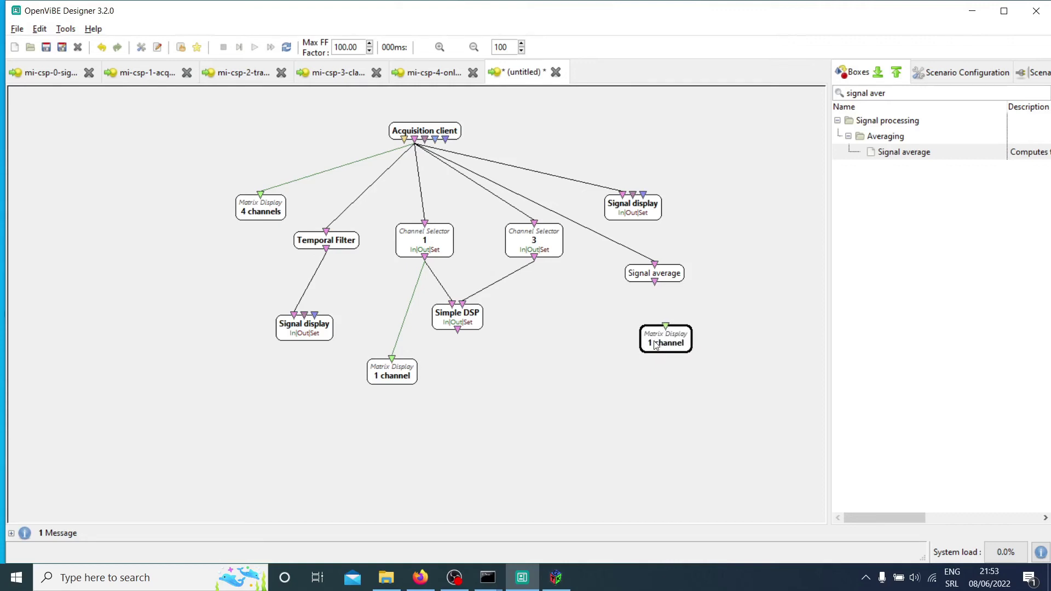
# - Rename the copied Matrix Display "all average" and connect the Signal average output to it
pyautogui.rightClick(656, 344)
pyautogui.click(589, 367)
pyautogui.rightClick(675, 340)
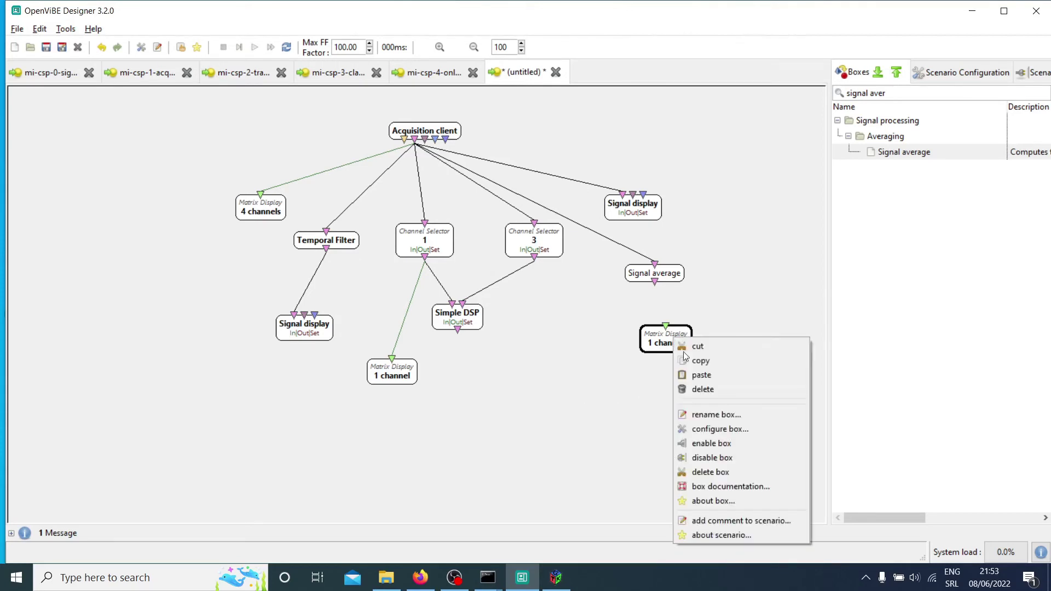
pyautogui.click(712, 414)
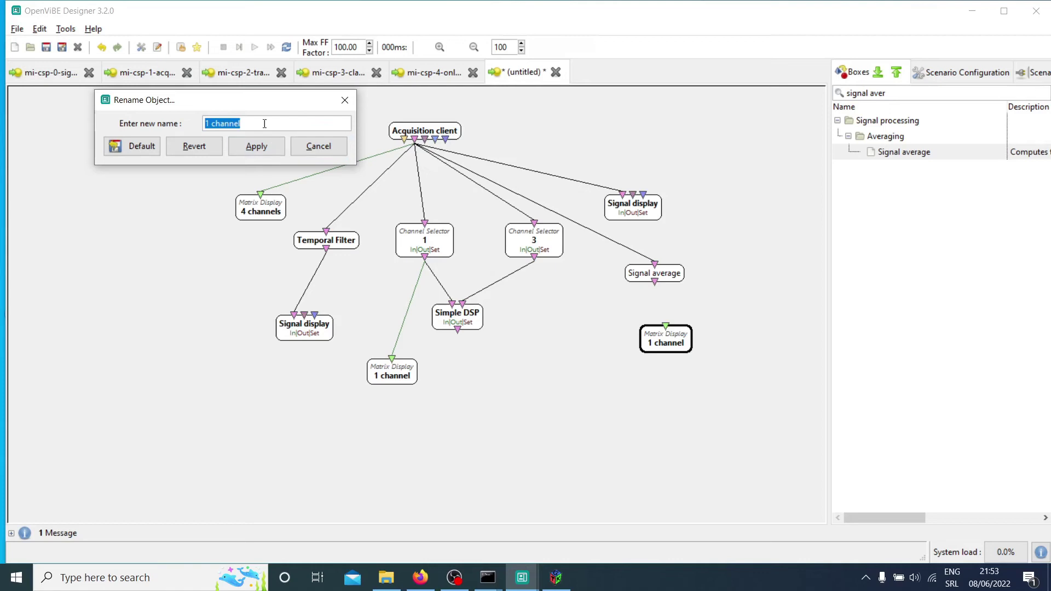
pyautogui.write('average')
pyautogui.click(205, 123)
pyautogui.write('all')
pyautogui.click(263, 149)
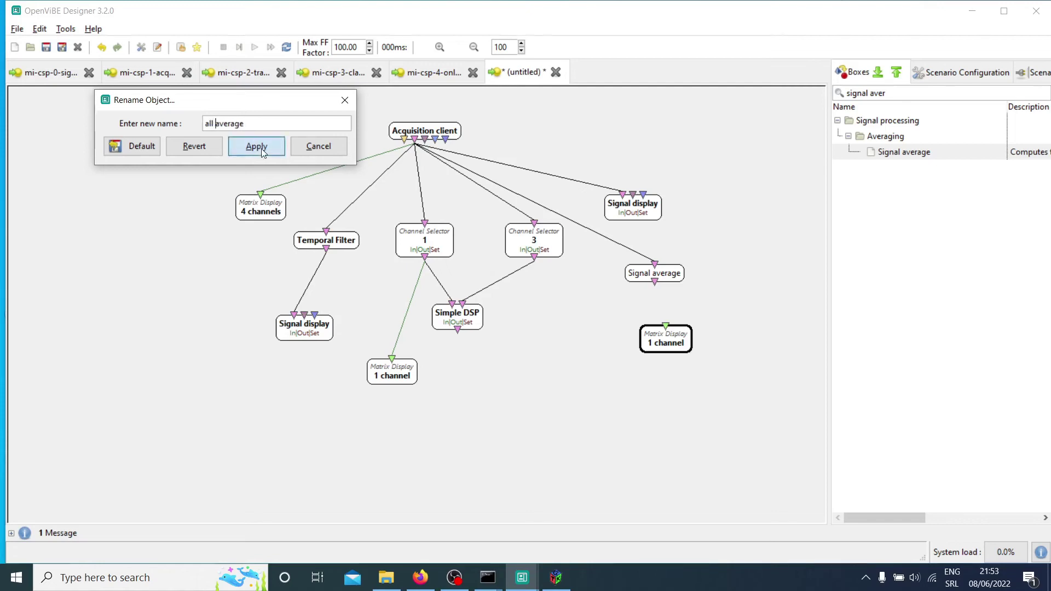
pyautogui.moveTo(655, 283); pyautogui.dragTo(663, 319)
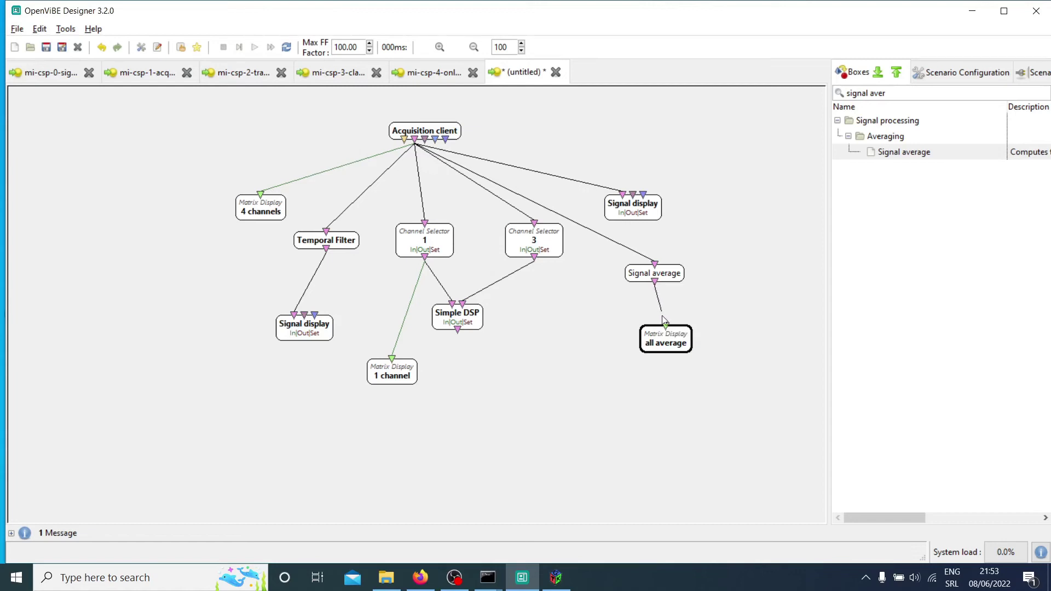
# - Place a copy of the Signal average box below the channel 3 selector and connect the selector's output to it
pyautogui.click(643, 276)
pyautogui.hotkey('ctrl', 'c')
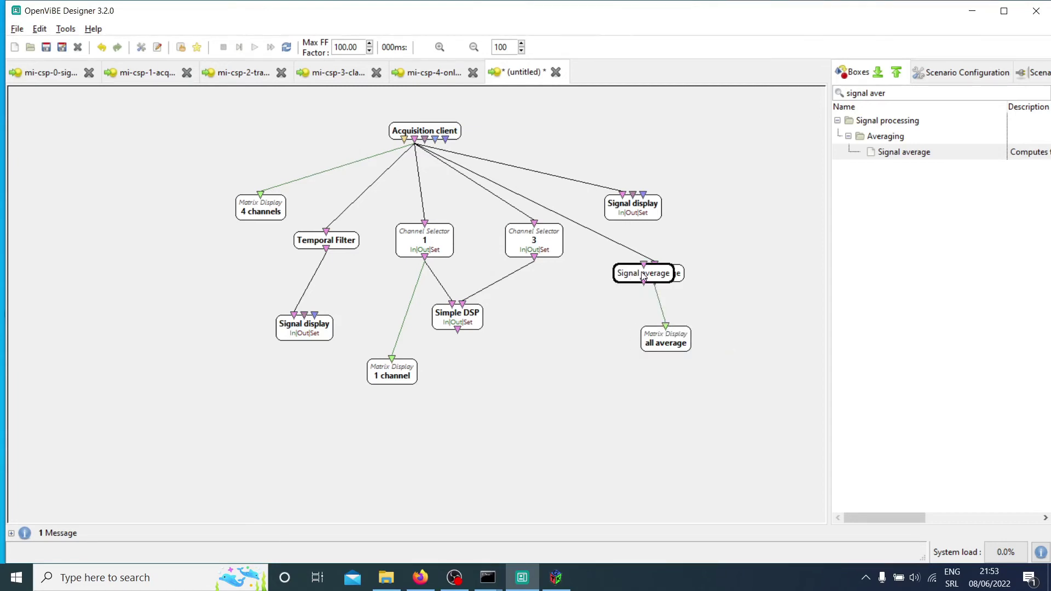
pyautogui.hotkey('ctrl', 'v')
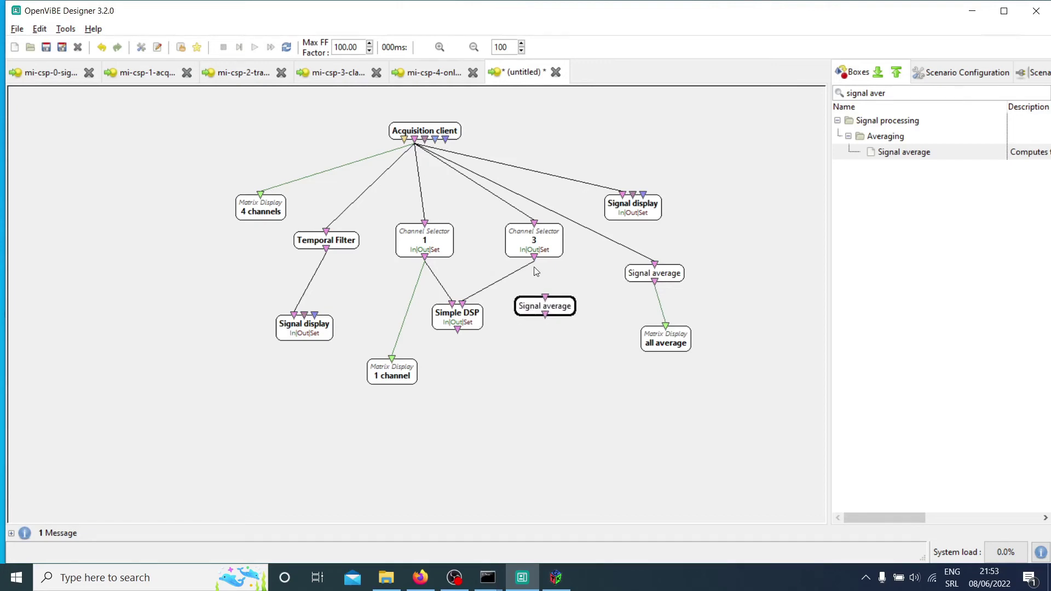
pyautogui.moveTo(534, 257); pyautogui.dragTo(546, 300)
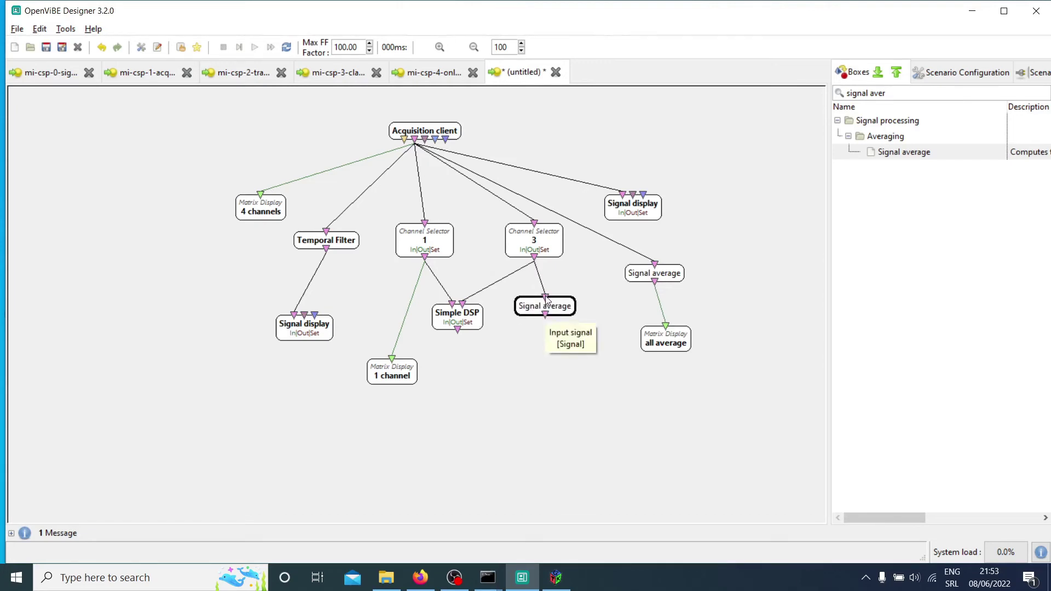
# - Place a copy of the "all average" Matrix Display below the channel 3 Signal average box and connect the average output to it
pyautogui.click(677, 350)
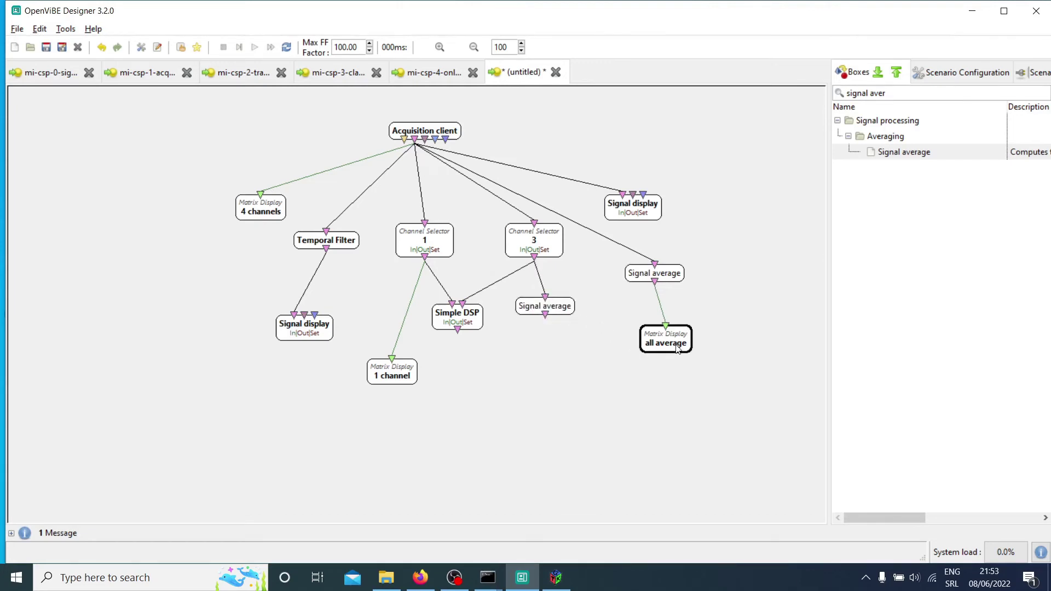
pyautogui.hotkey('ctrl', 'c')
pyautogui.hotkey('ctrl', 'v')
pyautogui.moveTo(609, 367); pyautogui.dragTo(550, 375)
pyautogui.moveTo(545, 316); pyautogui.dragTo(557, 358)
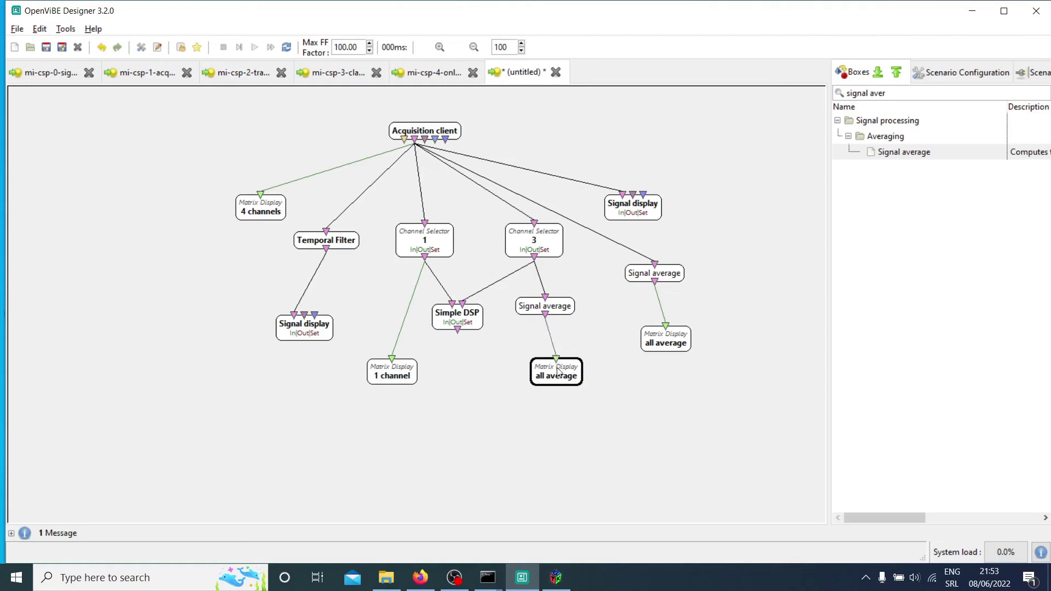
# - Rename the copied Matrix Display below the channel 3 Signal average box "3 avg"
pyautogui.rightClick(558, 373)
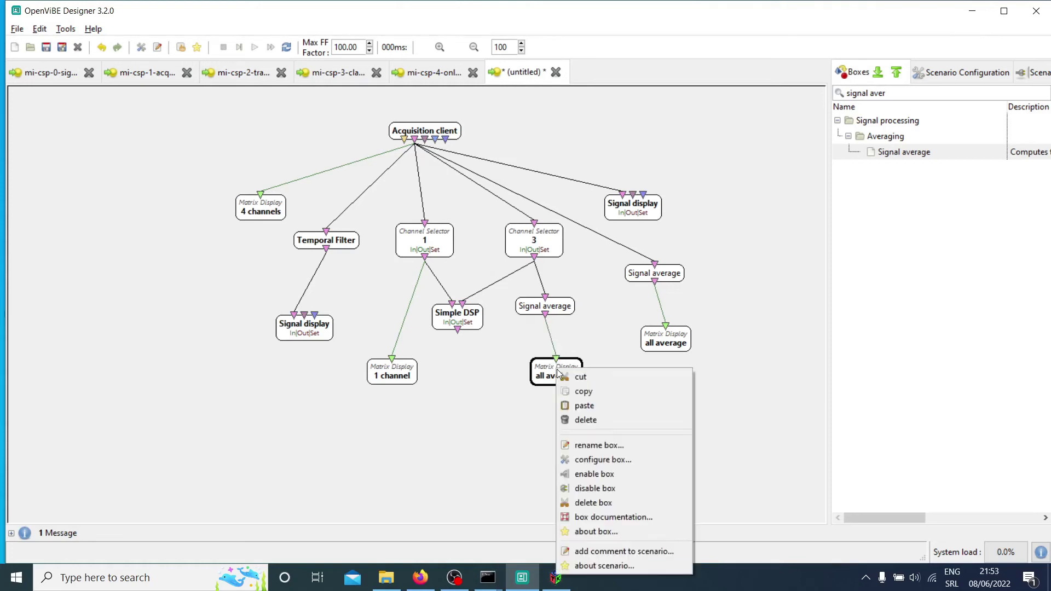
pyautogui.click(604, 446)
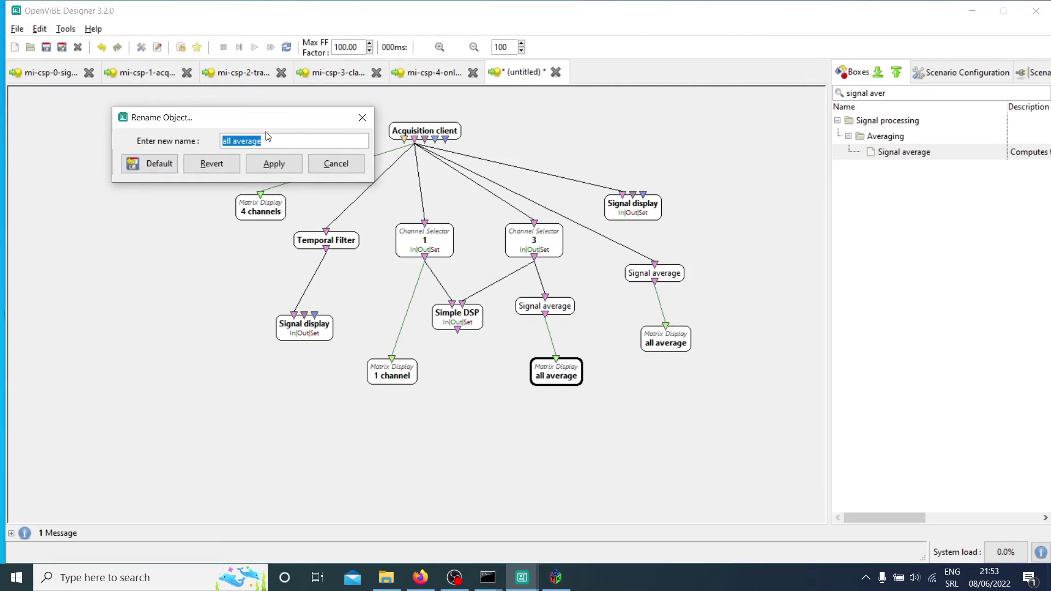
pyautogui.write('3 avg')
pyautogui.press('Return')
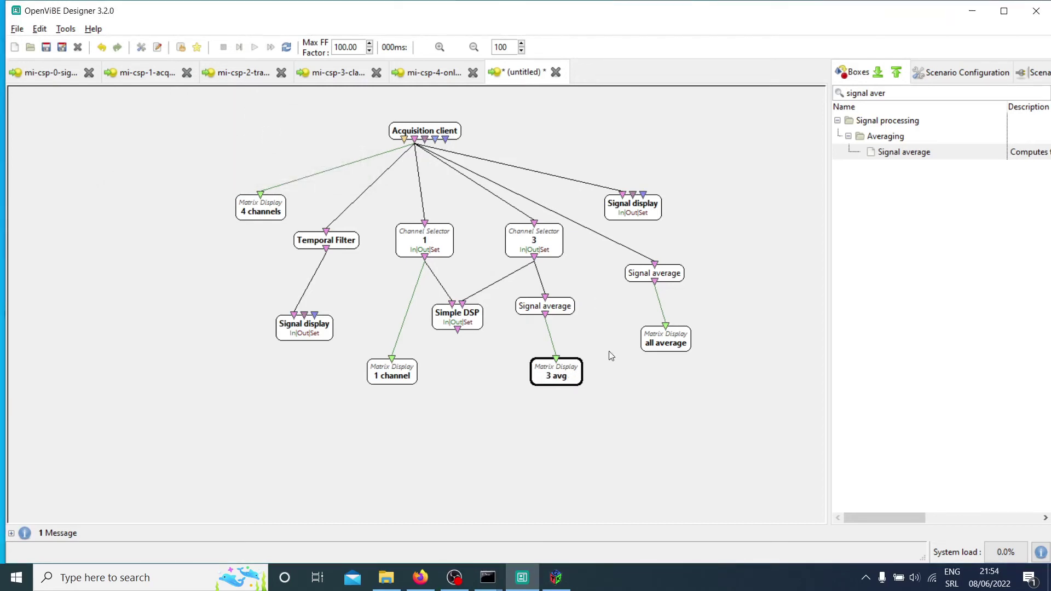
# - Run the scenario, compare the "3 avg" display with the Oscillator 3 value in "all average", and stop the run
pyautogui.click(254, 47)
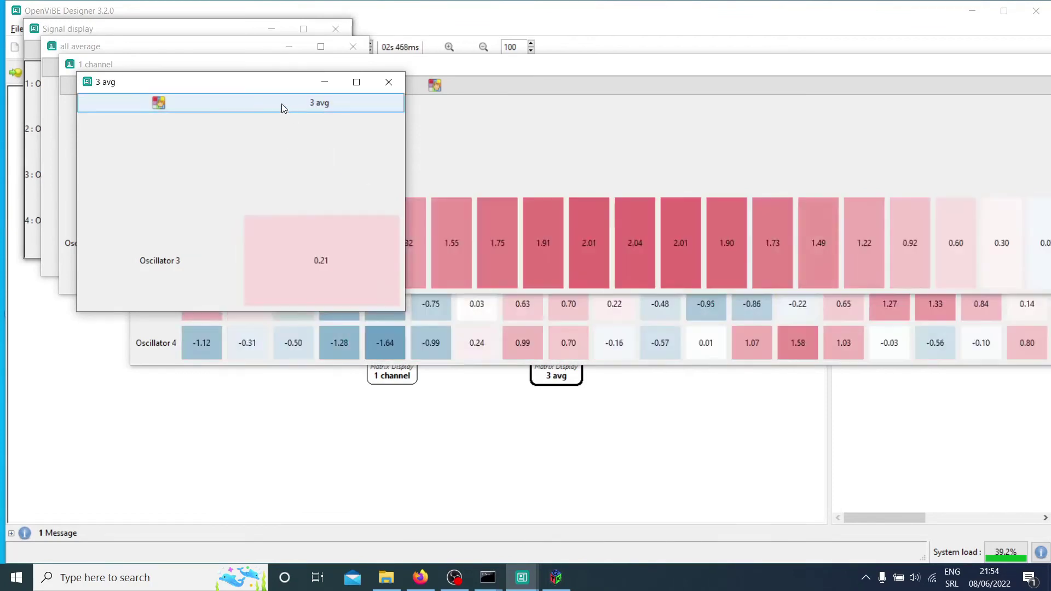
pyautogui.moveTo(267, 87); pyautogui.dragTo(400, 151)
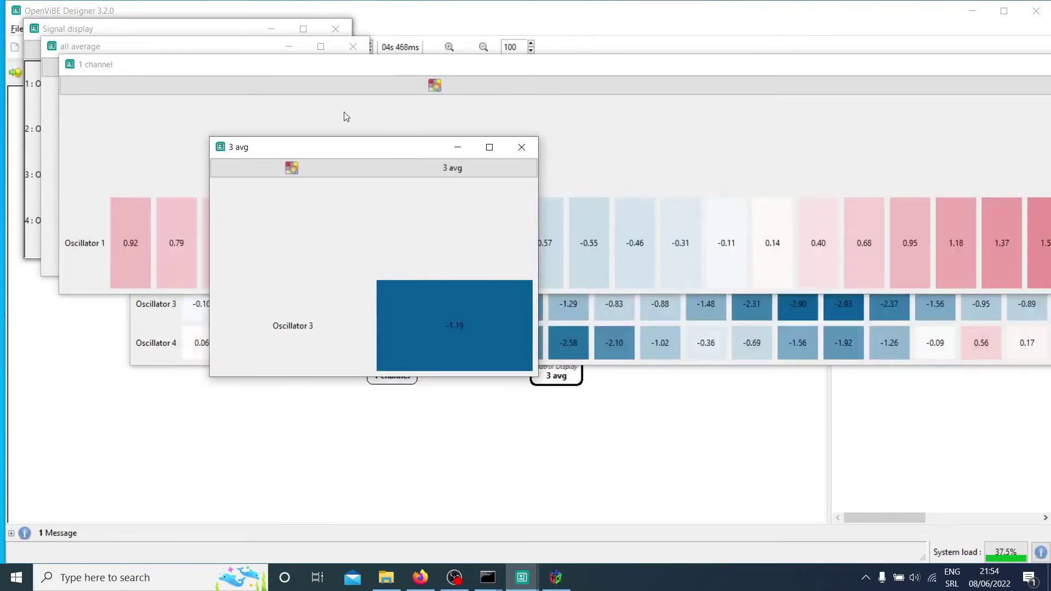
pyautogui.click(235, 47)
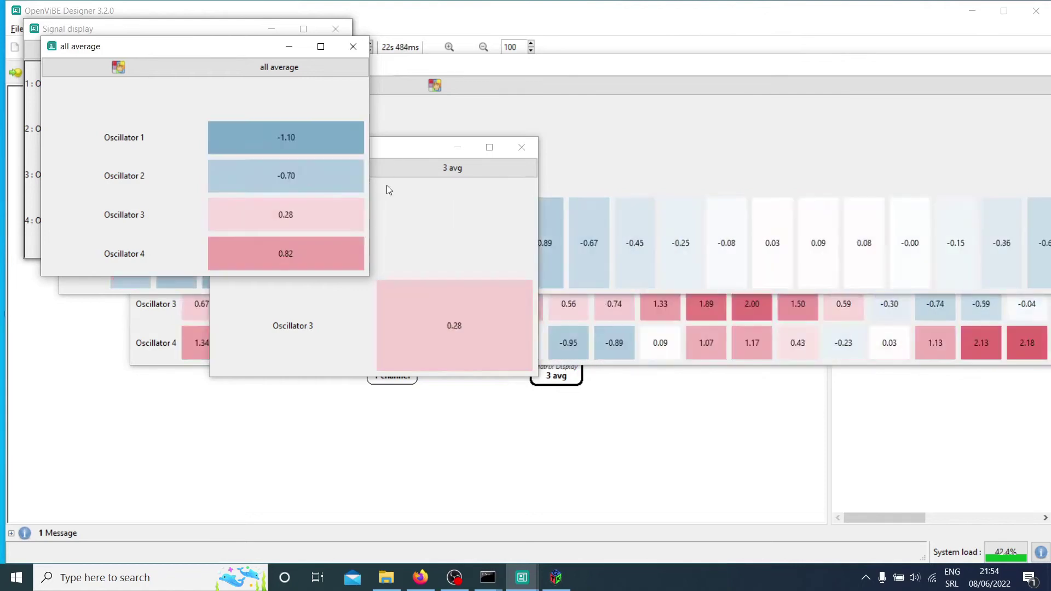
pyautogui.click(234, 4)
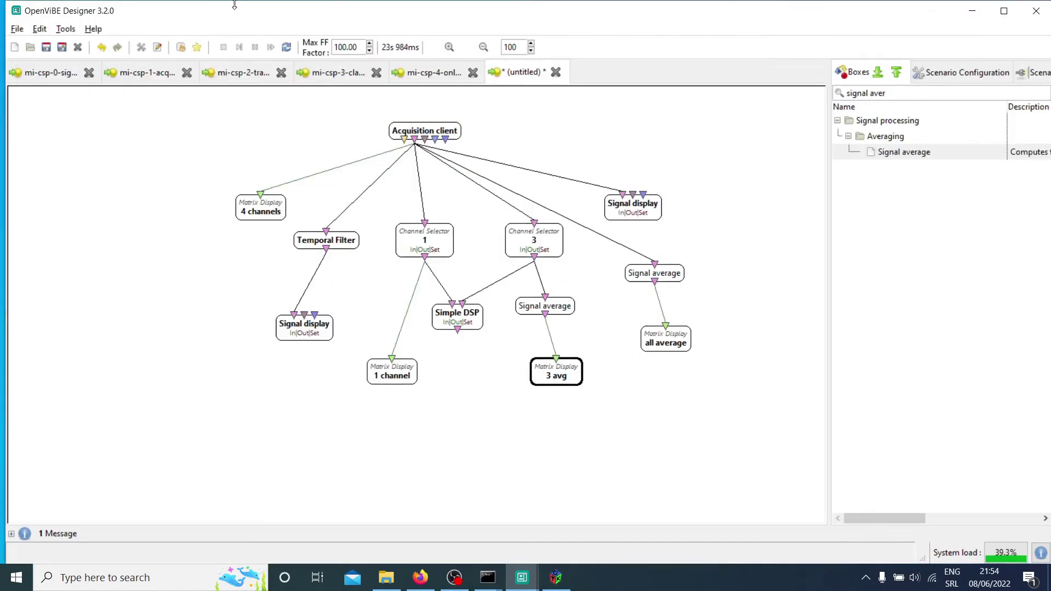
pyautogui.click(228, 50)
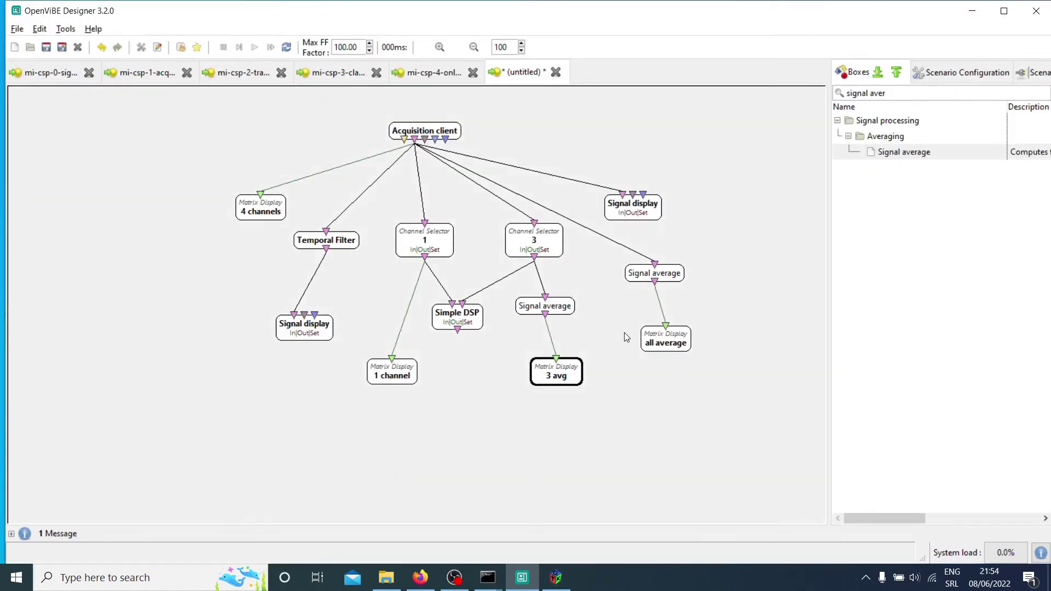
# - Search the box list for "time based" and place a Time based epoching box beside the unfiltered Signal display
pyautogui.moveTo(899, 91); pyautogui.dragTo(828, 91)
pyautogui.write('tem')
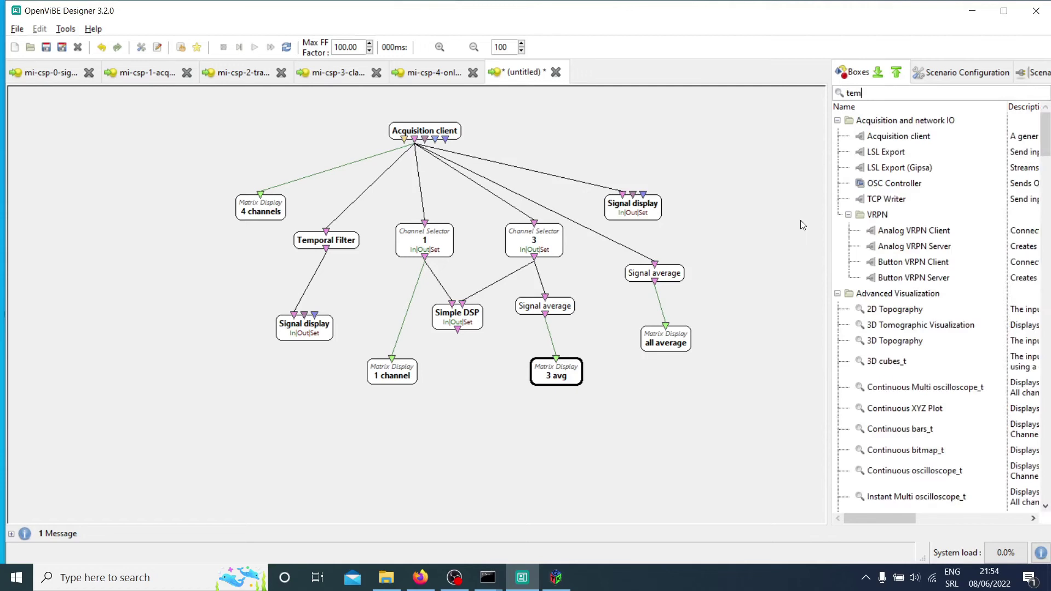
pyautogui.write('poral')
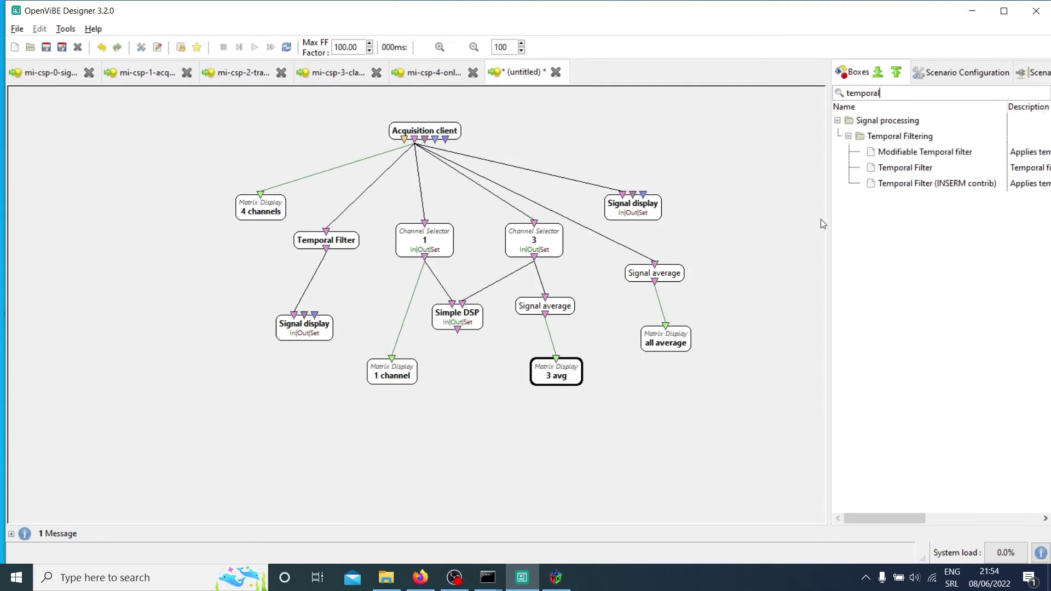
pyautogui.press('BackSpace')
pyautogui.press('BackSpace')
pyautogui.press('BackSpace')
pyautogui.press('BackSpace')
pyautogui.press('BackSpace')
pyautogui.press('BackSpace')
pyautogui.press('BackSpace')
pyautogui.write('ime based')
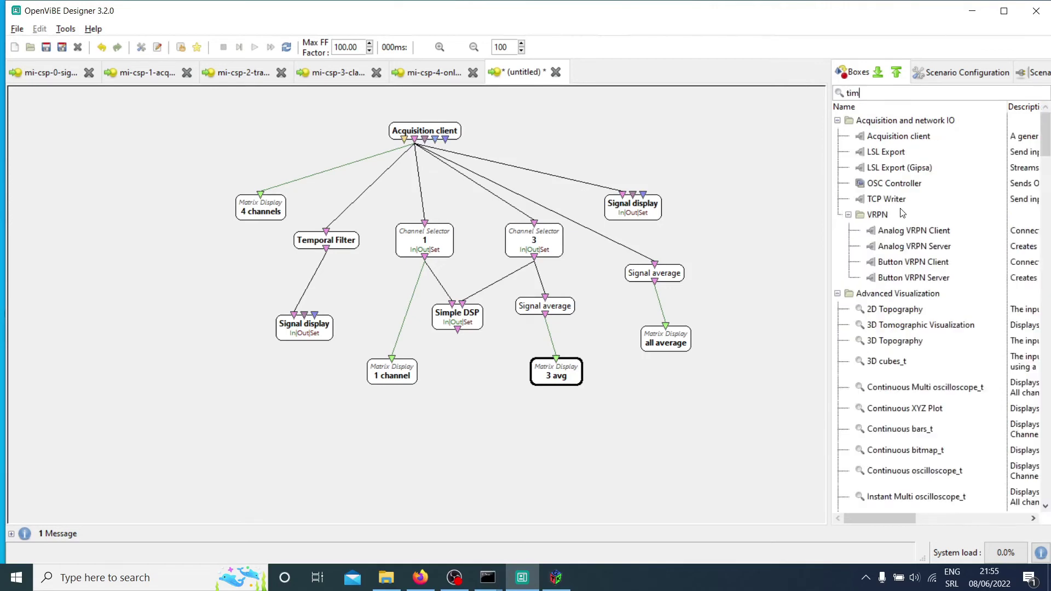
pyautogui.moveTo(938, 153); pyautogui.dragTo(738, 218)
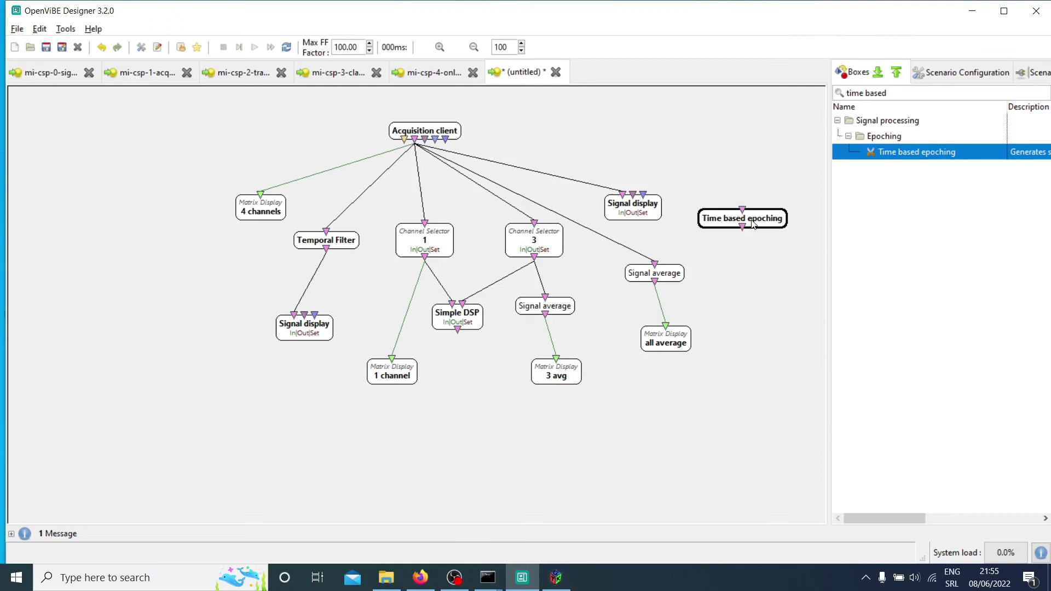
# - Edit the Time based epoching box's epoch interval and connect the Acquisition client's signal stream to the box
pyautogui.doubleClick(739, 219)
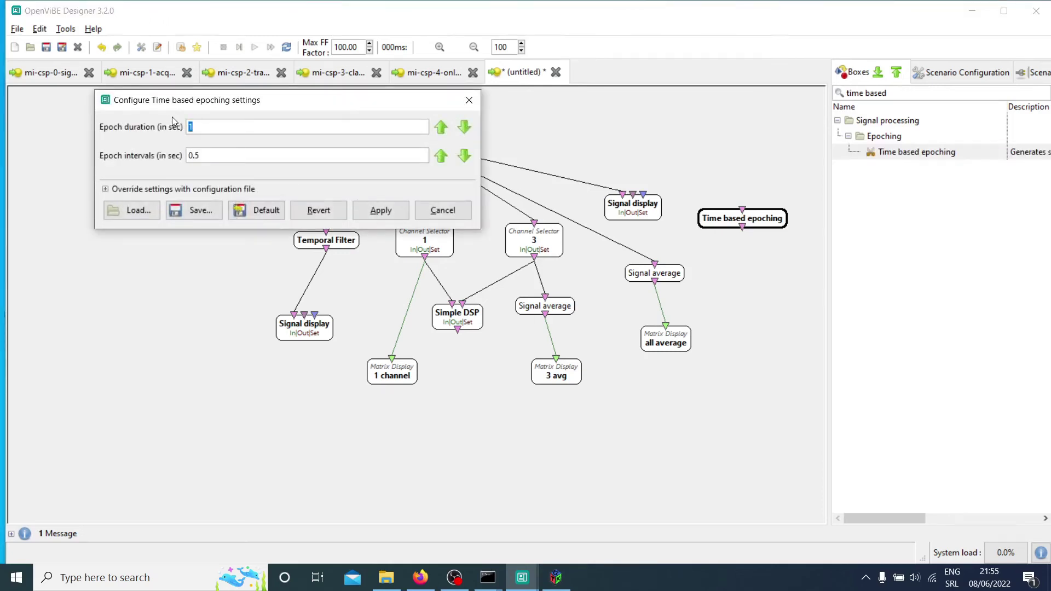
pyautogui.click(194, 126)
pyautogui.doubleClick(199, 156)
pyautogui.press('BackSpace')
pyautogui.click(378, 209)
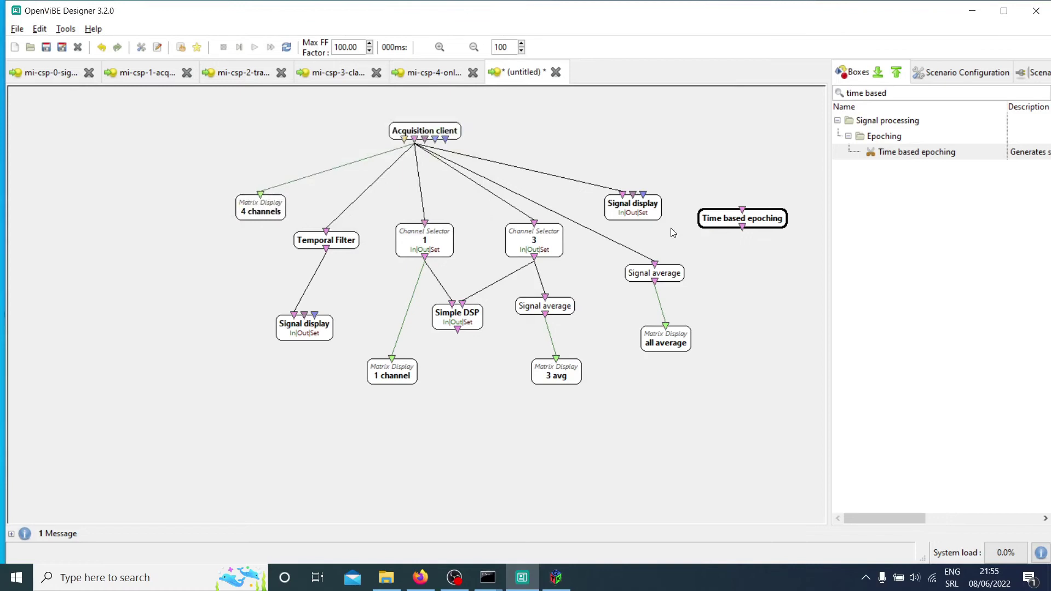
pyautogui.moveTo(722, 214); pyautogui.dragTo(710, 192)
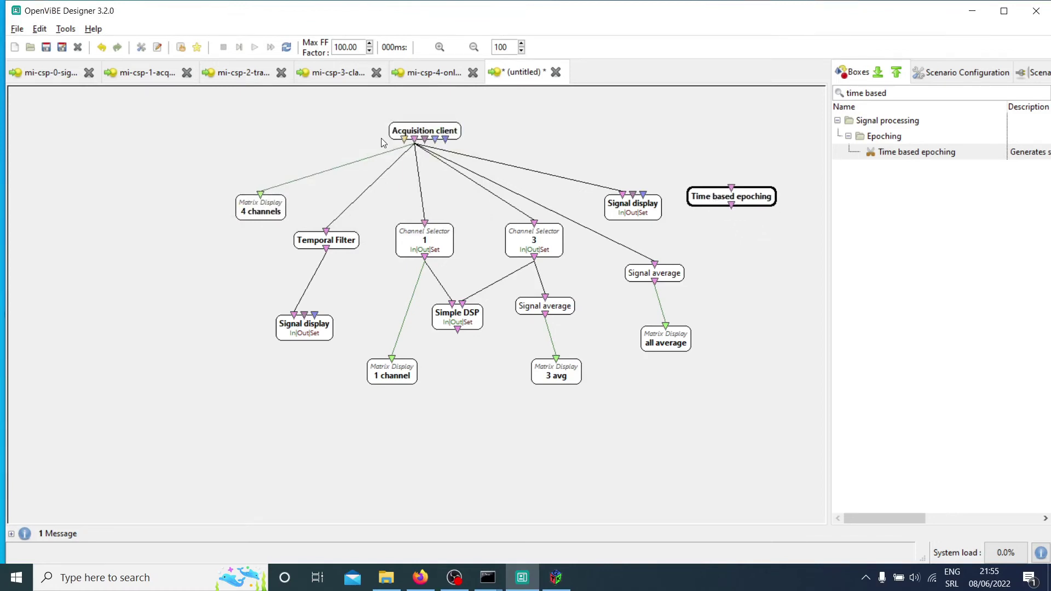
pyautogui.moveTo(414, 140); pyautogui.dragTo(760, 217)
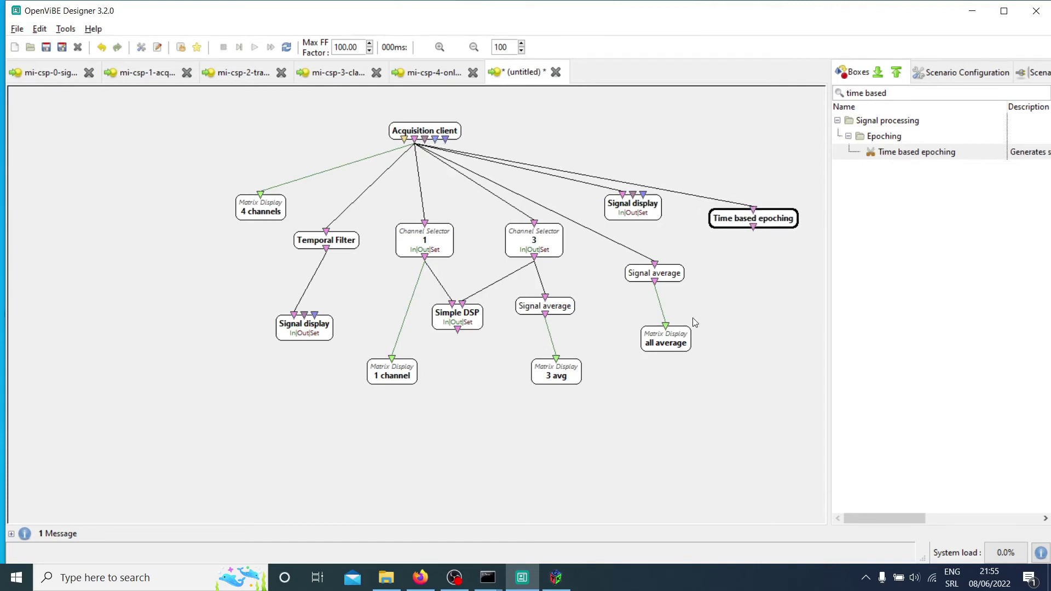
# - Place a copy of the "all average" Matrix Display below the Time based epoching box and connect the epoching output to it
pyautogui.click(678, 335)
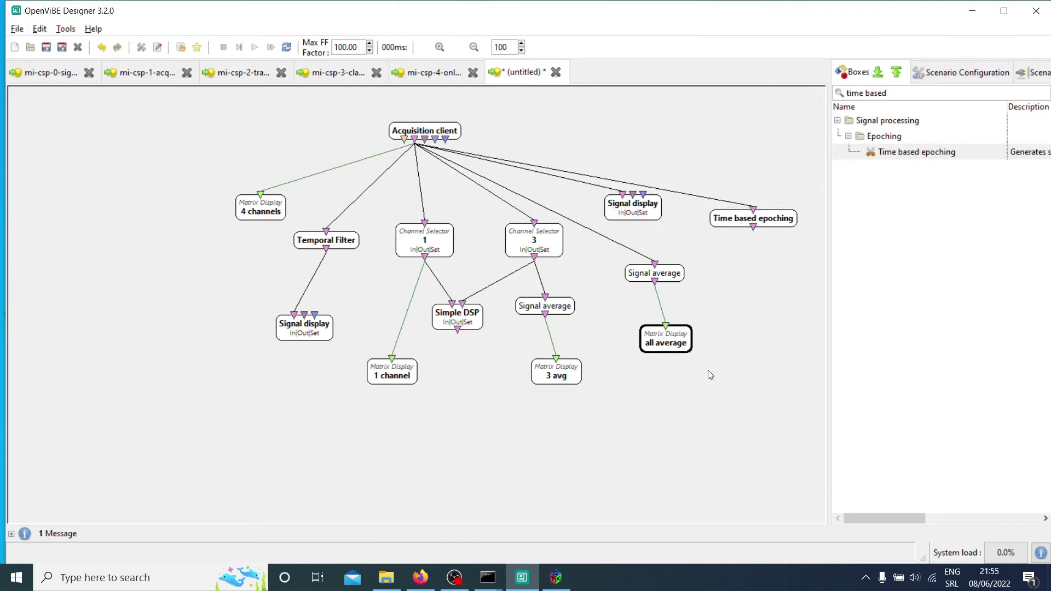
pyautogui.hotkey('ctrl', 'c')
pyautogui.hotkey('ctrl', 'v')
pyautogui.moveTo(709, 370); pyautogui.dragTo(756, 284)
pyautogui.moveTo(753, 226); pyautogui.dragTo(755, 272)
# - Rename the Matrix Display below the Time based epoching box "time based all"
pyautogui.rightClick(755, 278)
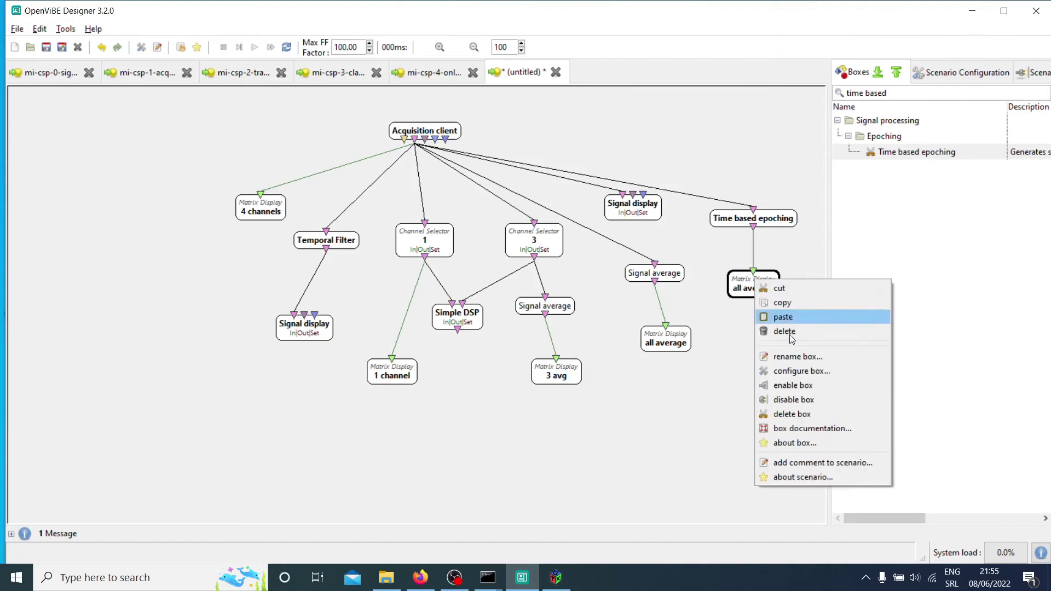
pyautogui.click(800, 357)
pyautogui.write('tim')
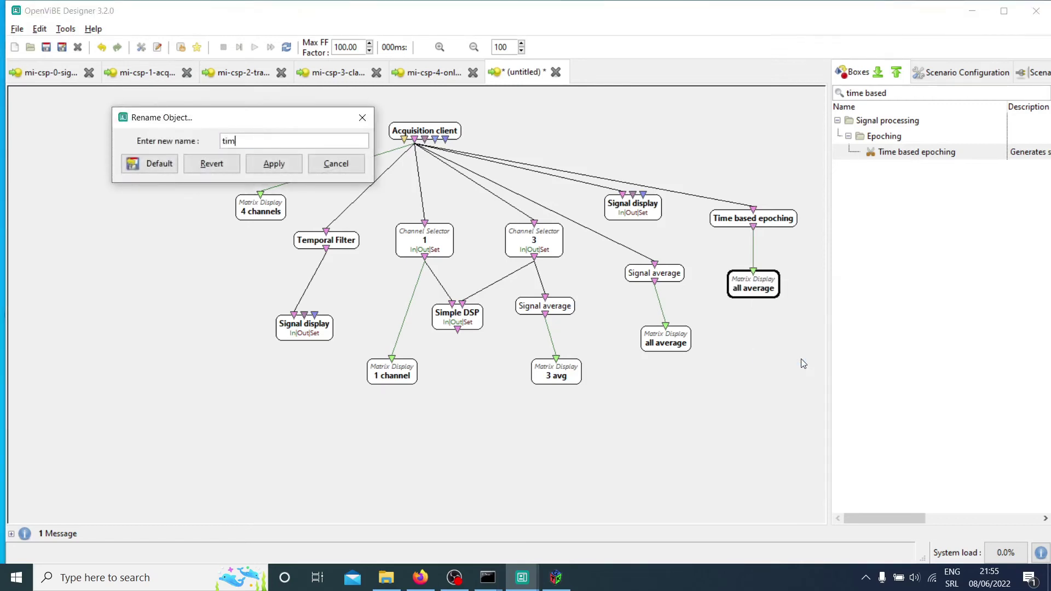
pyautogui.write('e based all')
pyautogui.press('Return')
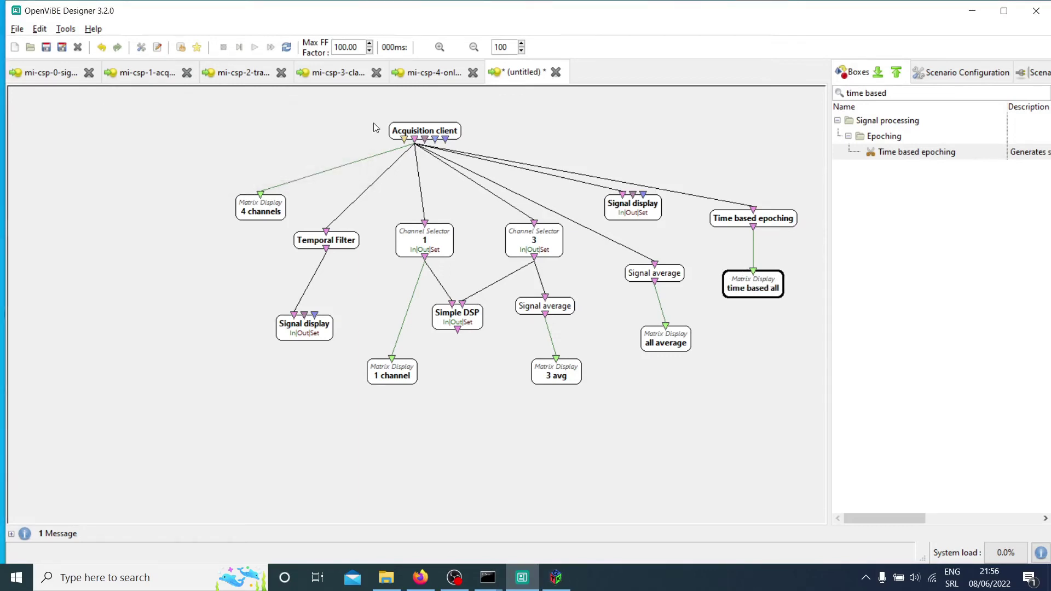
# - Run the scenario, examine the oscillator values in the "time based all" display, and stop the run
pyautogui.click(253, 48)
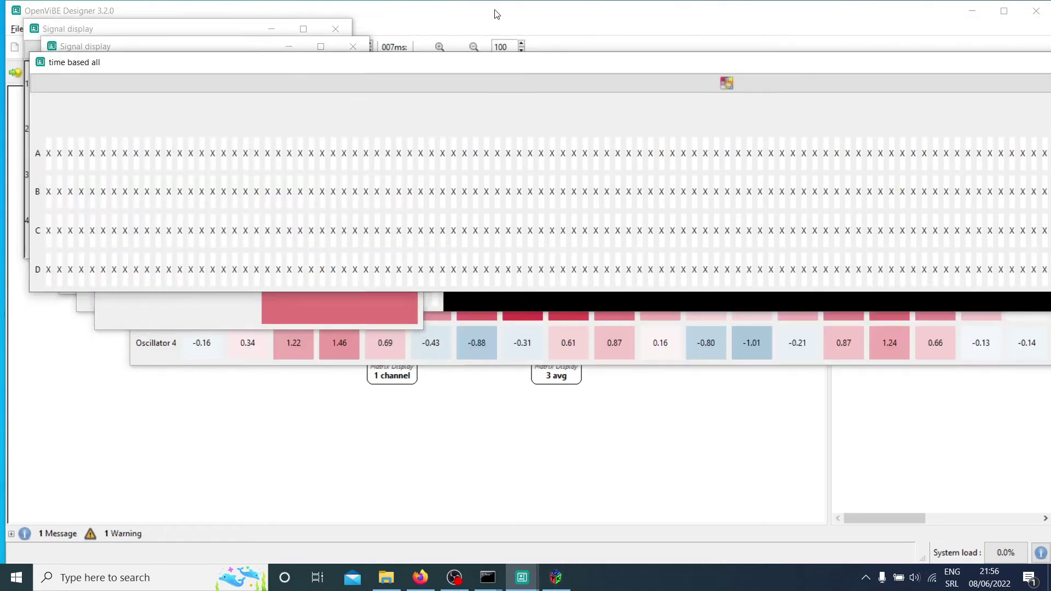
pyautogui.click(353, 46)
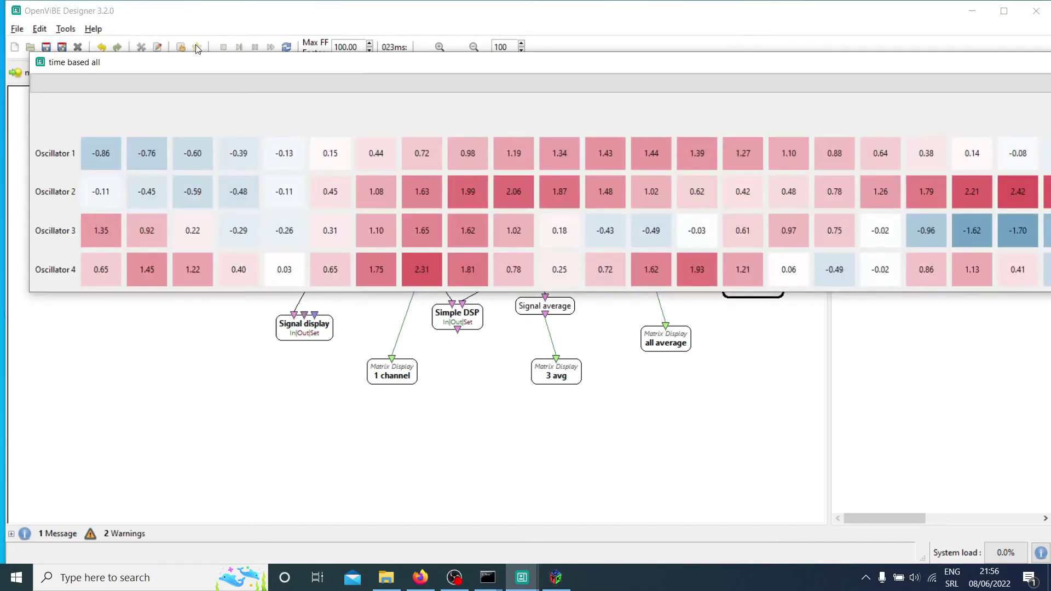
pyautogui.click(223, 49)
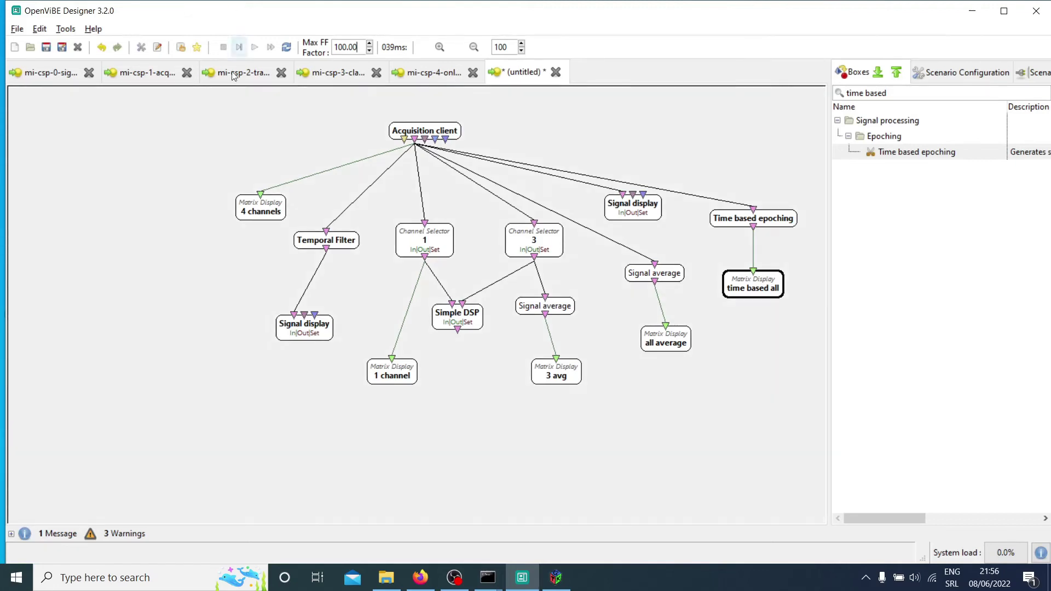
pyautogui.click(591, 188)
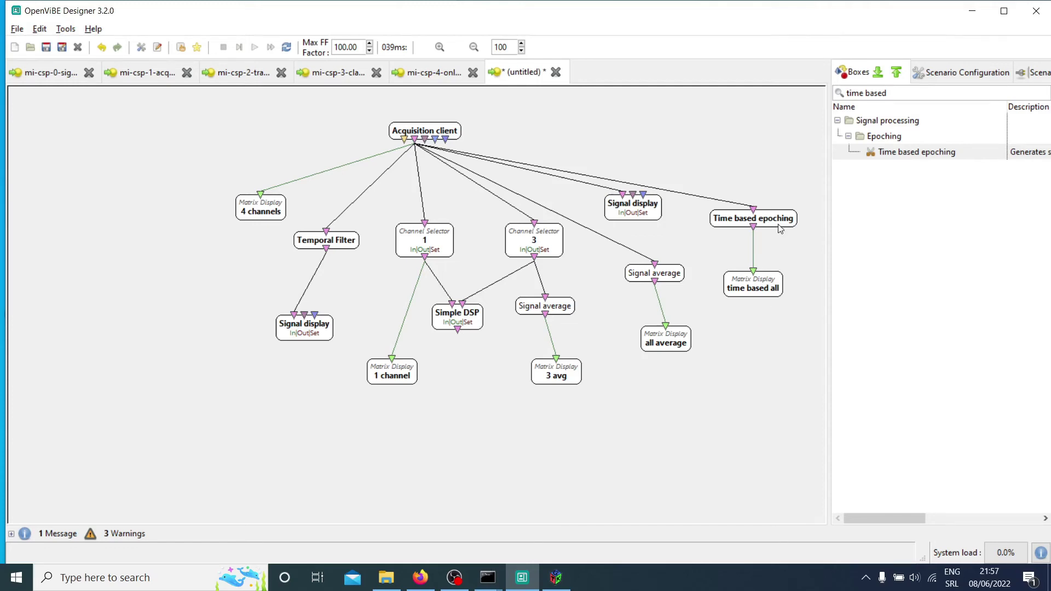
# - Delete the Time based epoching box and its "time based all" Matrix Display
pyautogui.click(764, 289)
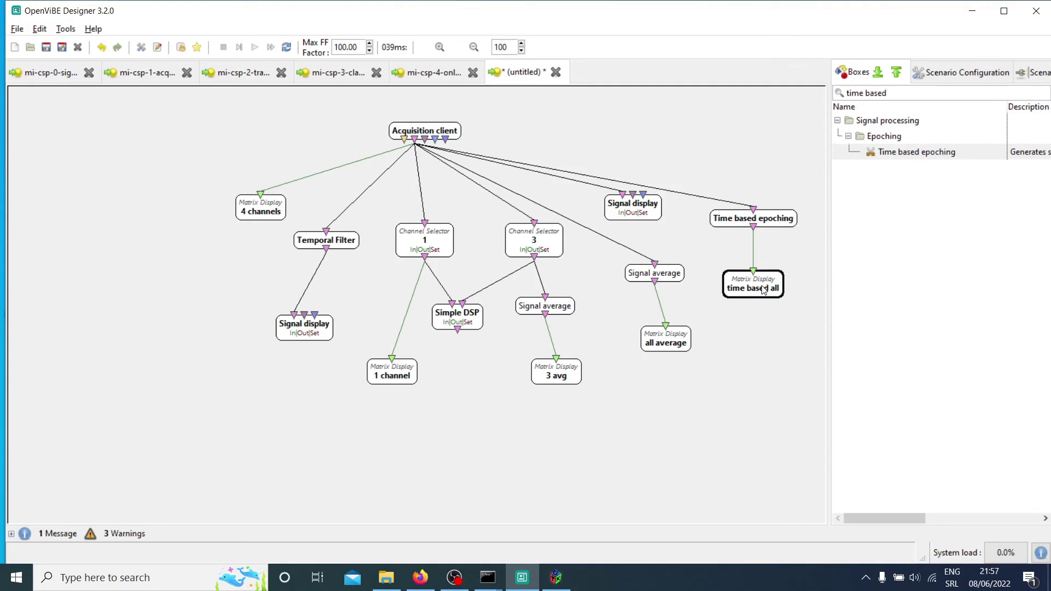
pyautogui.click(776, 222)
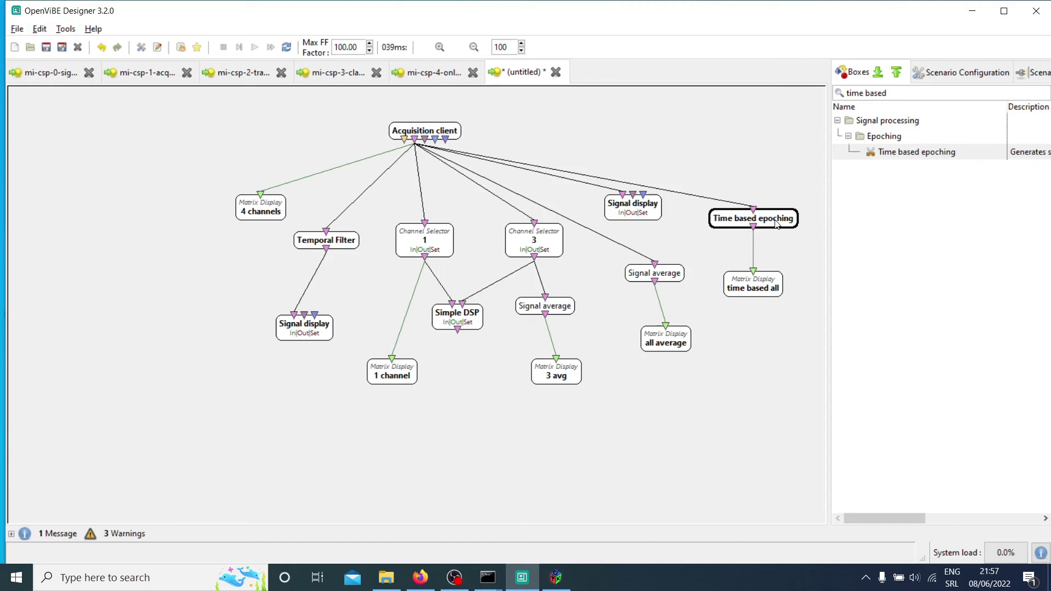
pyautogui.press('Delete')
pyautogui.click(756, 277)
pyautogui.press('Delete')
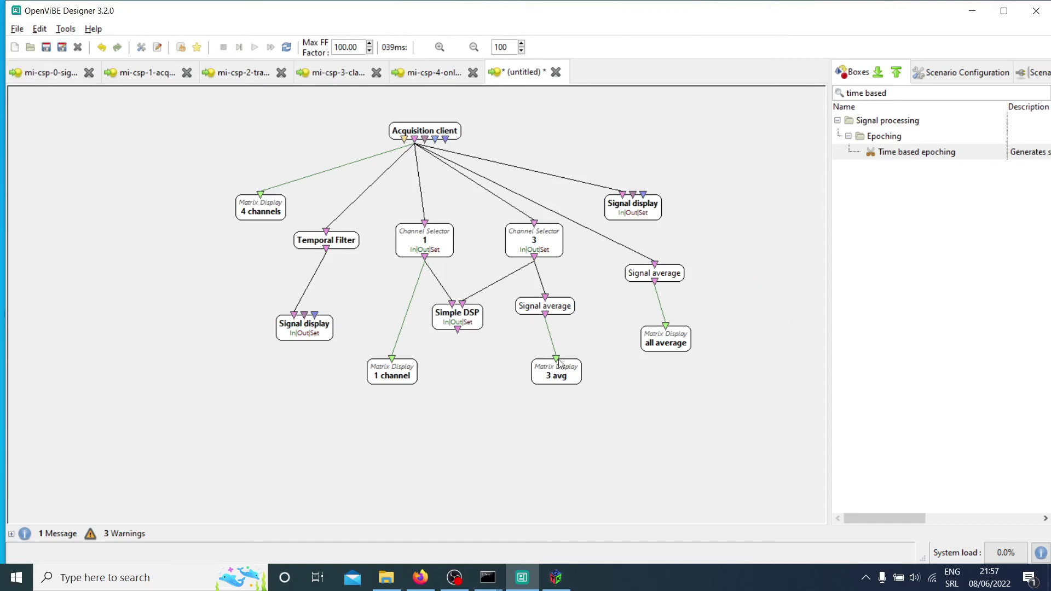
# - Make room around the Temporal Filter's branch and place a copy of the channel 1 selector there, connected to the filter's output
pyautogui.moveTo(560, 372); pyautogui.dragTo(494, 417)
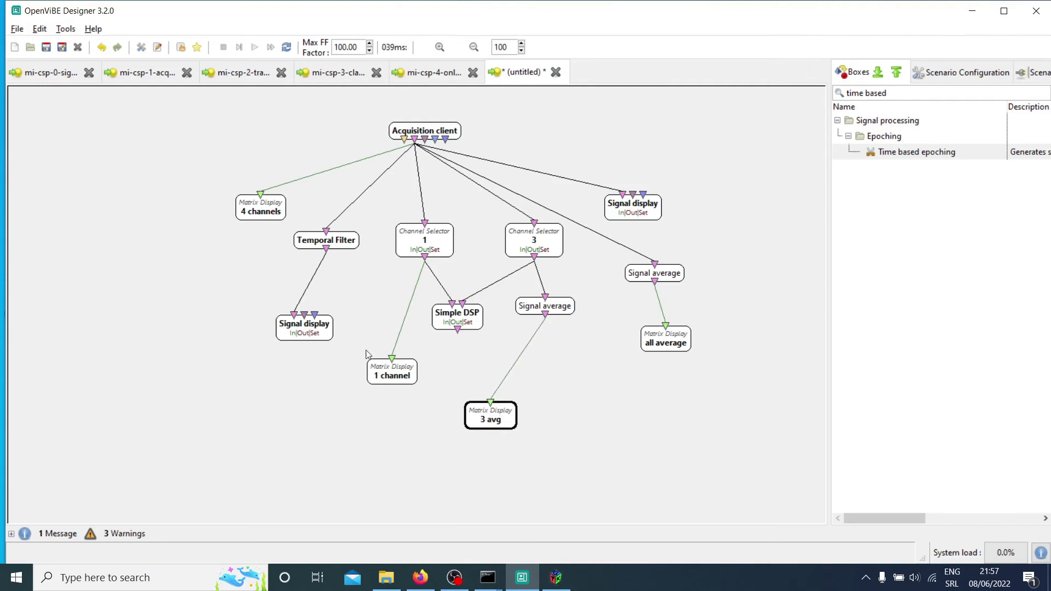
pyautogui.moveTo(304, 331); pyautogui.dragTo(348, 342)
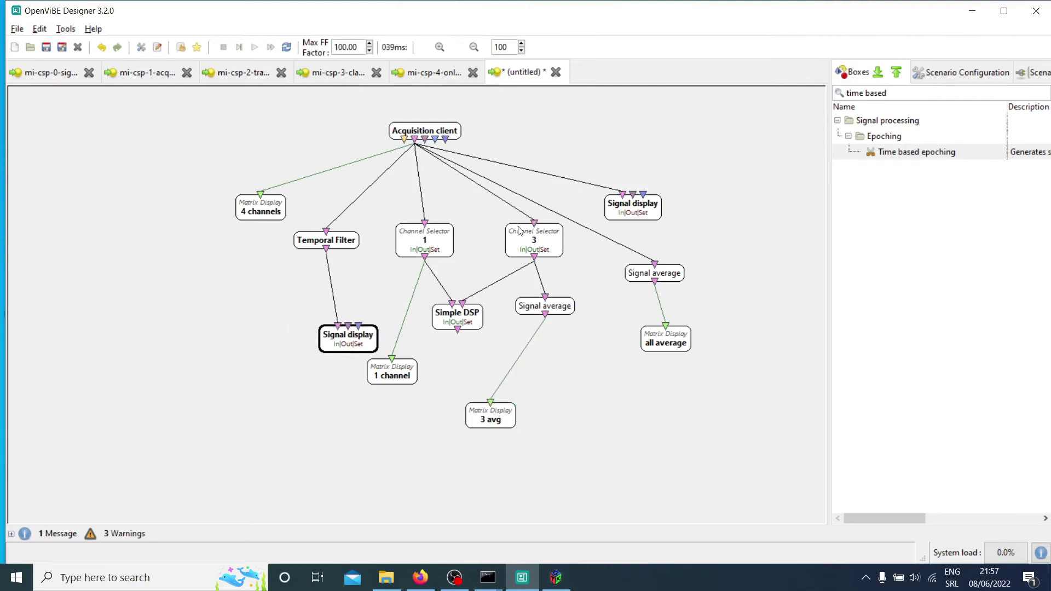
pyautogui.click(429, 247)
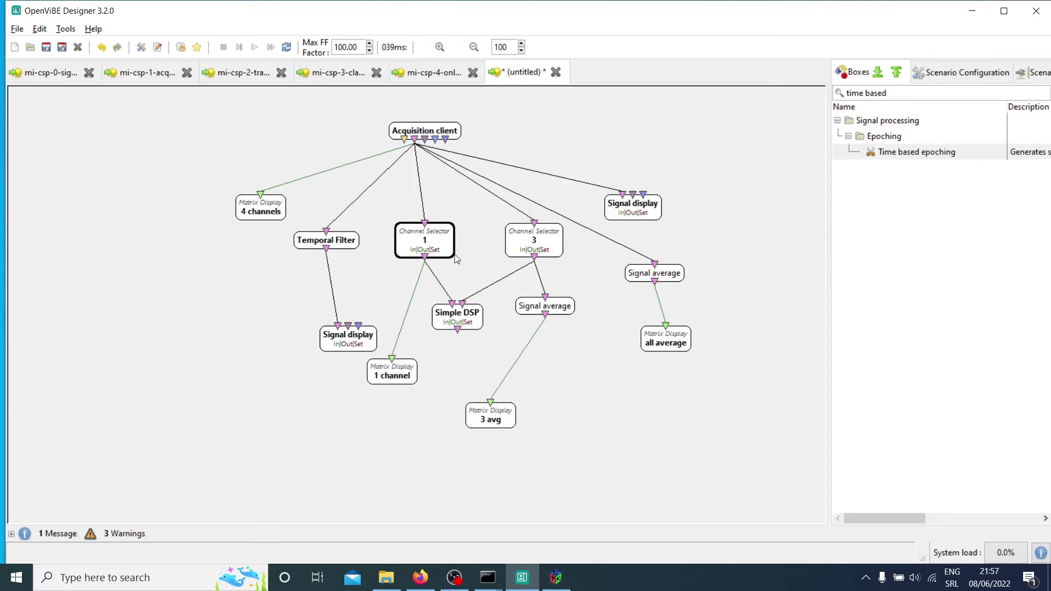
pyautogui.hotkey('ctrl', 'v')
pyautogui.moveTo(365, 273); pyautogui.dragTo(270, 313)
pyautogui.moveTo(327, 251); pyautogui.dragTo(261, 291)
# - Rename the copied channel selector below the Temporal Filter "2" and set its channel list to 2
pyautogui.rightClick(265, 303)
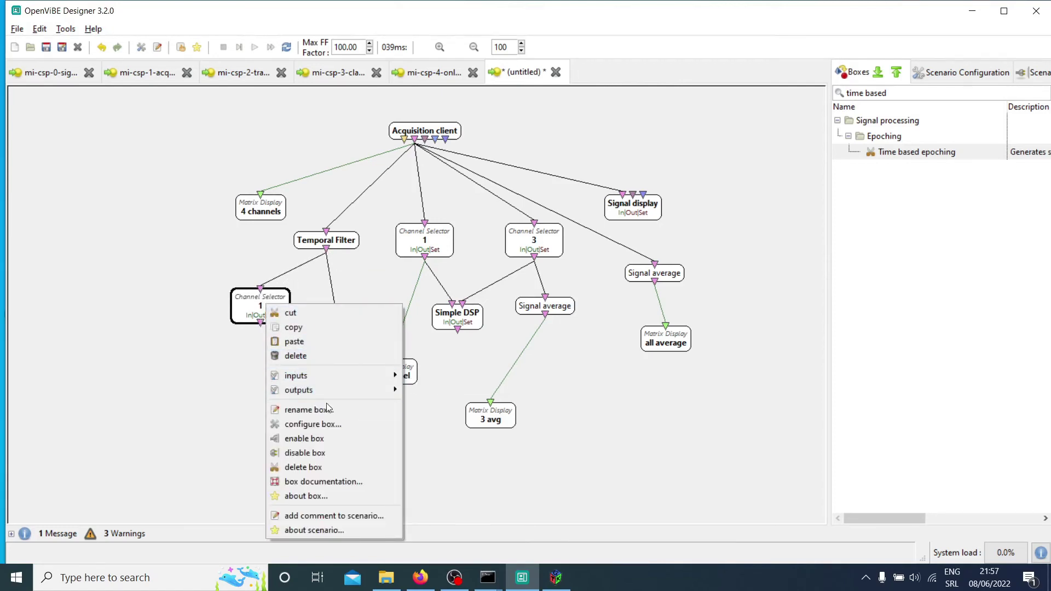
pyautogui.doubleClick(247, 304)
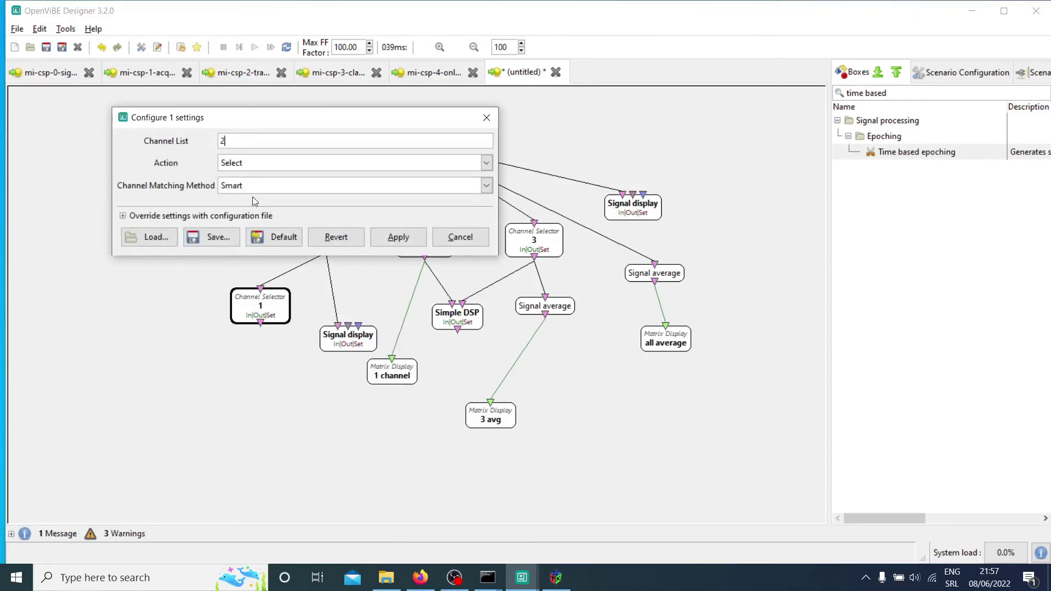
pyautogui.press('Return')
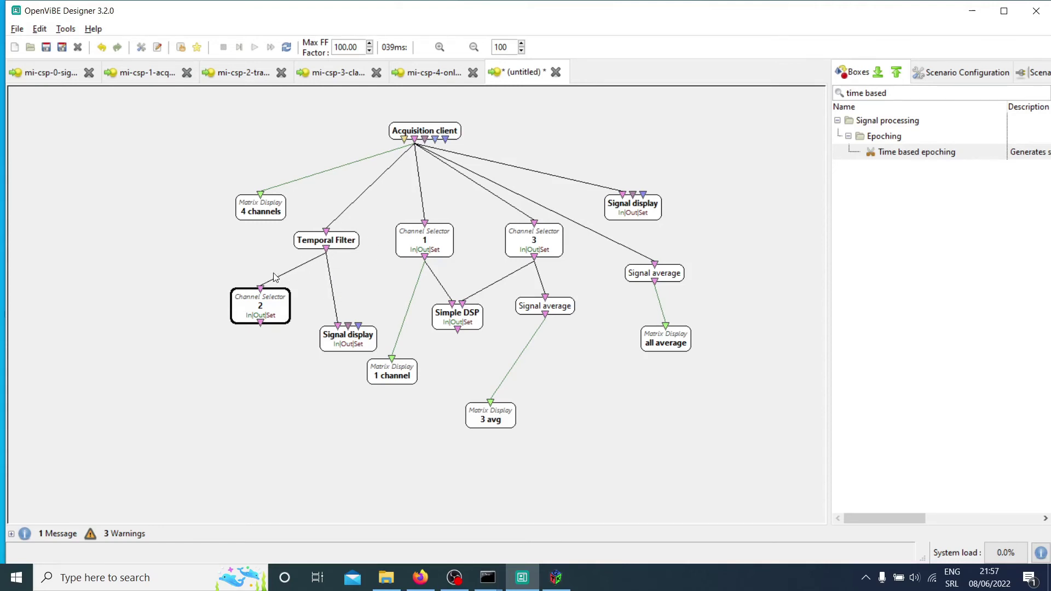
# - Add a Time based epoching box below channel selector 2, connect it to the selector's output, and check its settings without changing them
pyautogui.moveTo(277, 317); pyautogui.dragTo(256, 319)
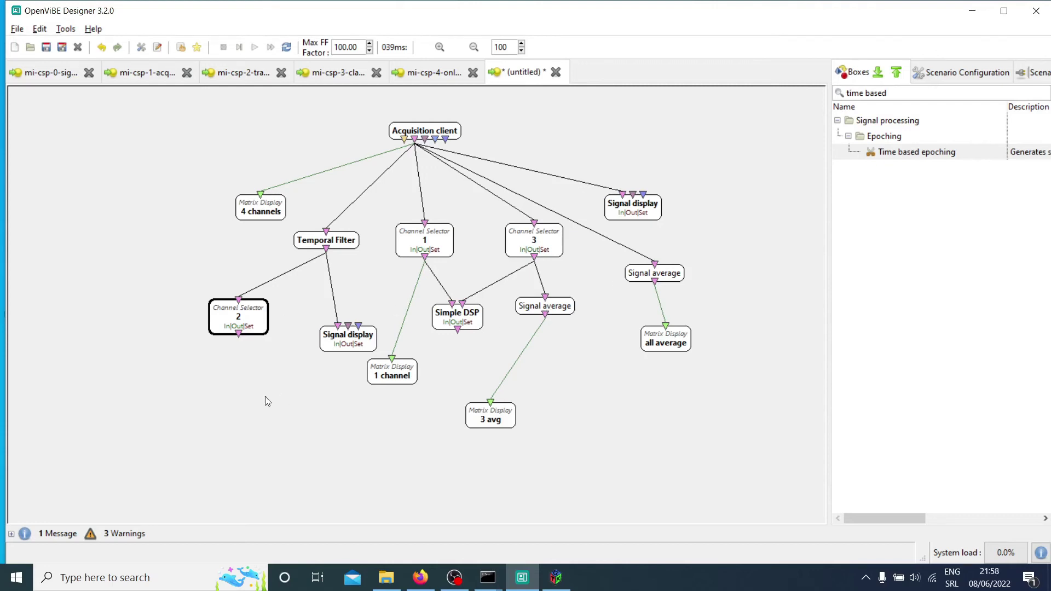
pyautogui.moveTo(913, 157); pyautogui.dragTo(268, 385)
pyautogui.moveTo(239, 335); pyautogui.dragTo(239, 377)
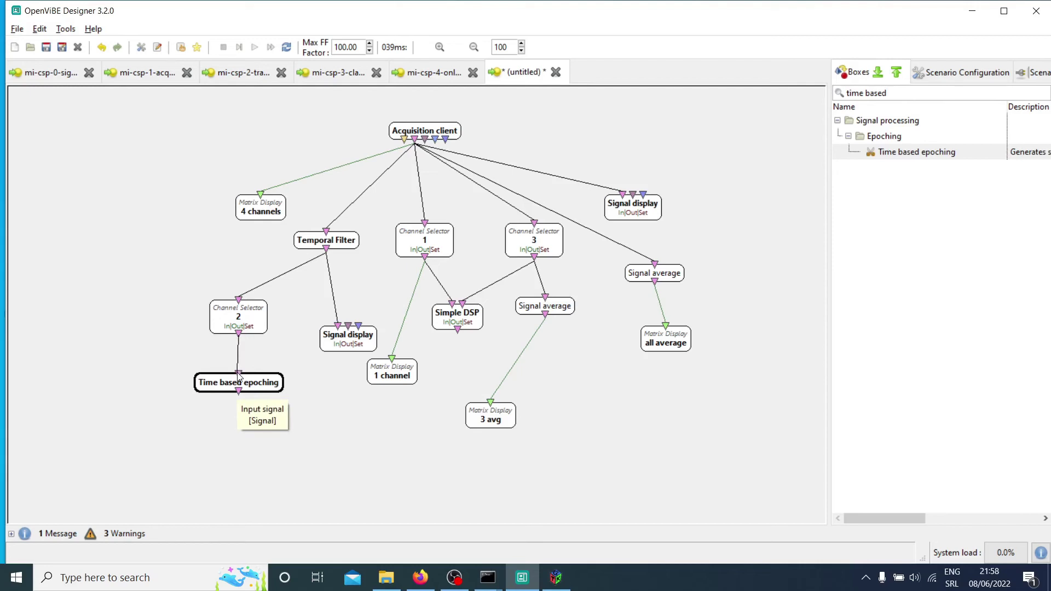
pyautogui.doubleClick(261, 385)
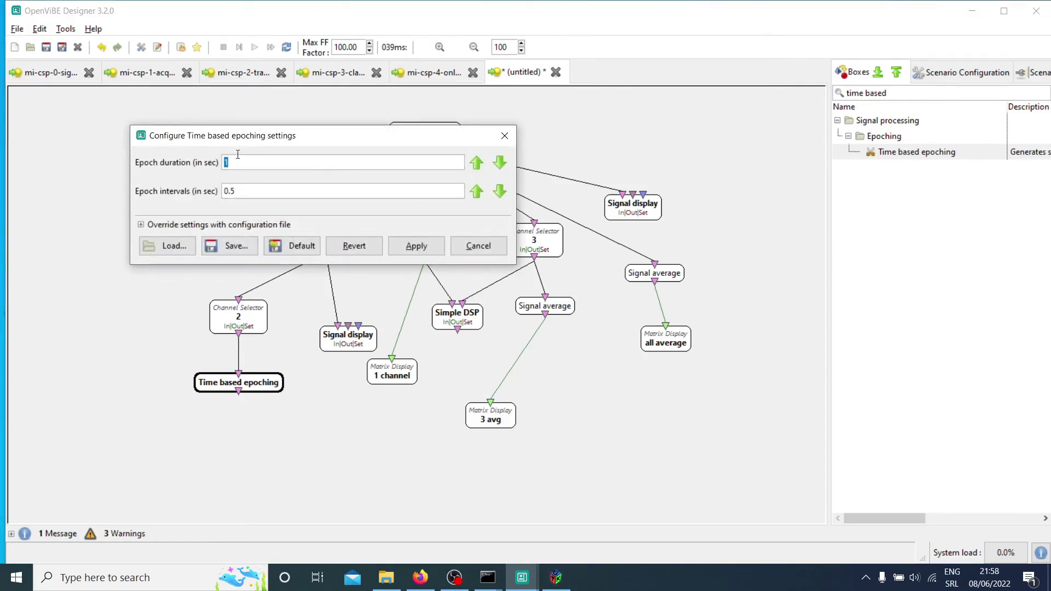
pyautogui.click(478, 245)
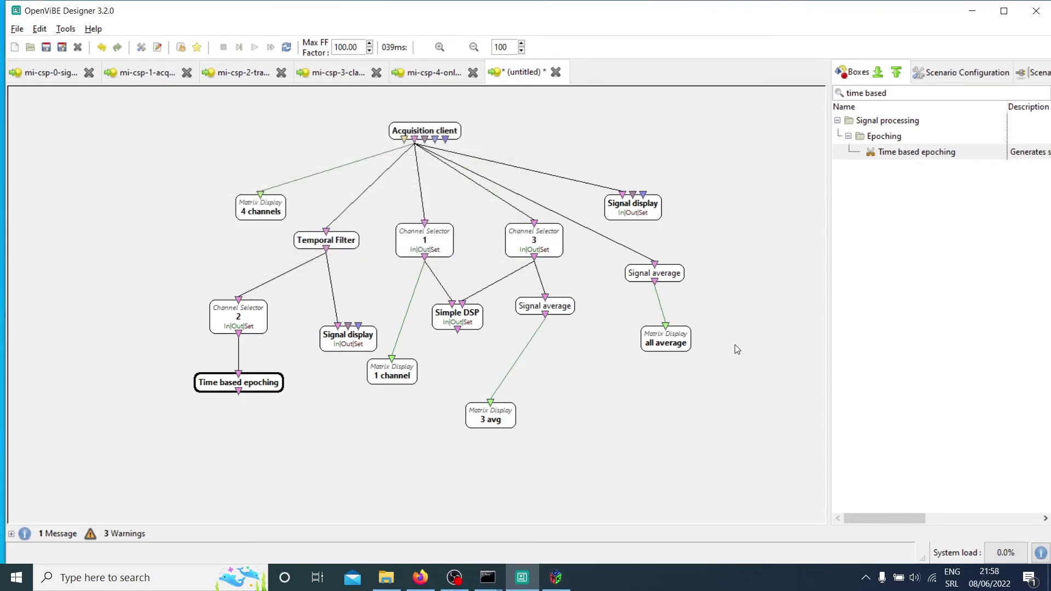
# - Place a copy of the Signal average box below Time based epoching and connect the epoching output to it
pyautogui.click(568, 309)
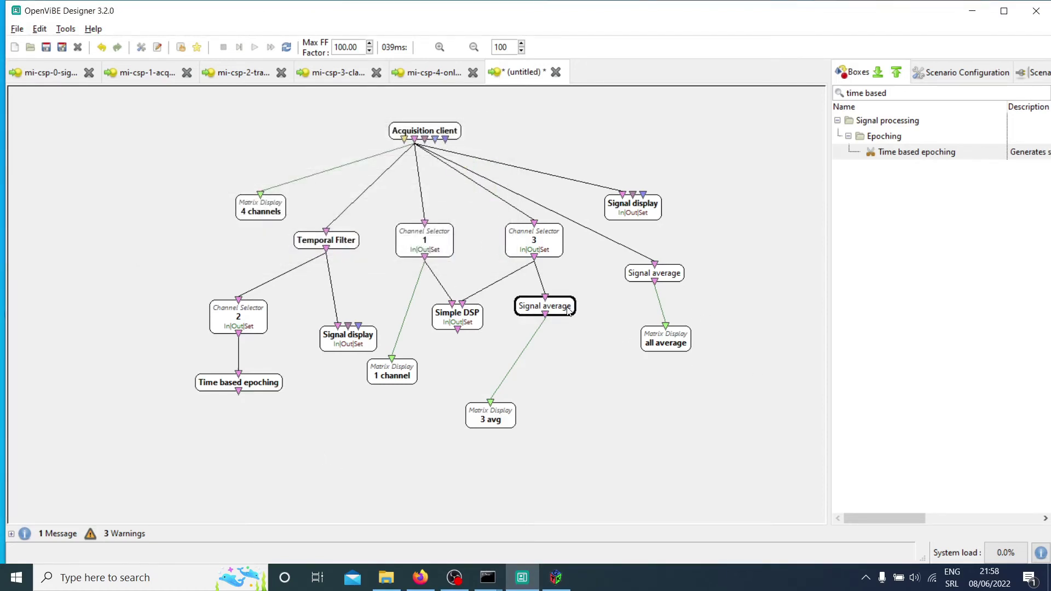
pyautogui.hotkey('ctrl', 'c')
pyautogui.hotkey('ctrl', 'v')
pyautogui.moveTo(380, 438); pyautogui.dragTo(238, 427)
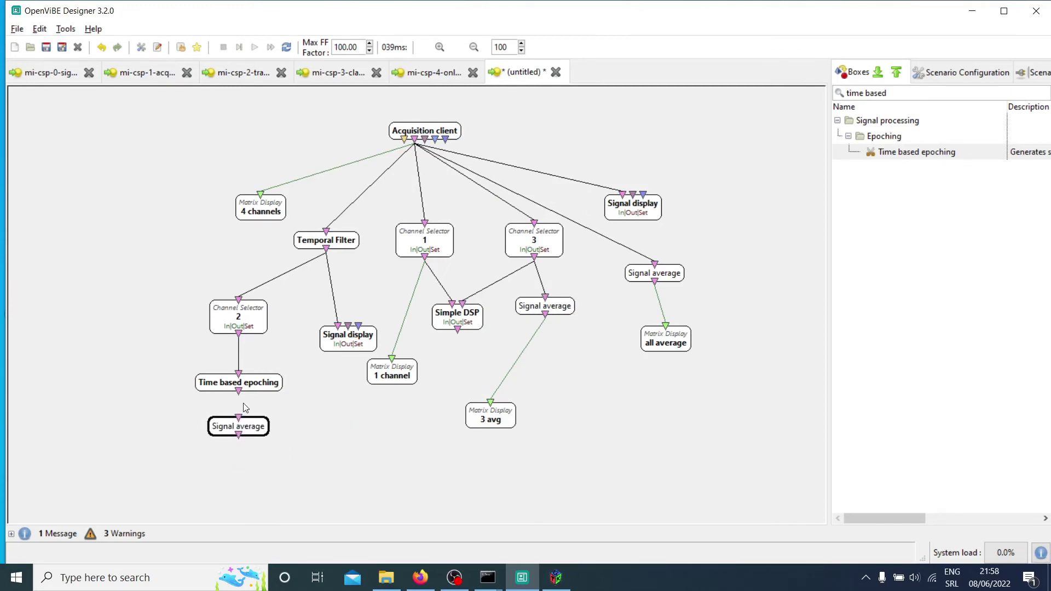
pyautogui.moveTo(239, 391); pyautogui.dragTo(239, 420)
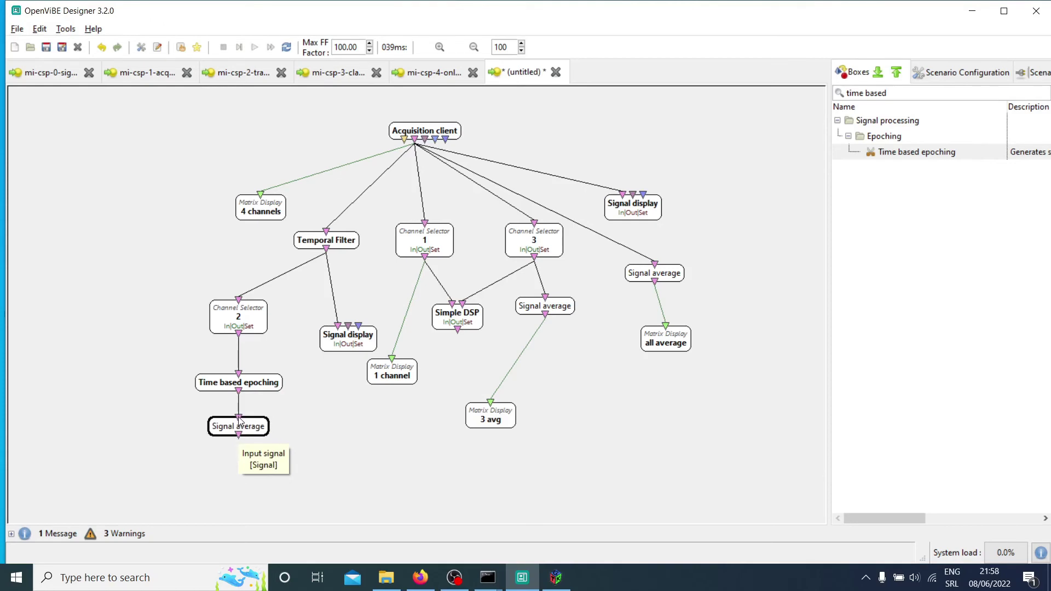
# - Place a copy of the "3 avg" Matrix Display below the new Signal average box
pyautogui.click(500, 421)
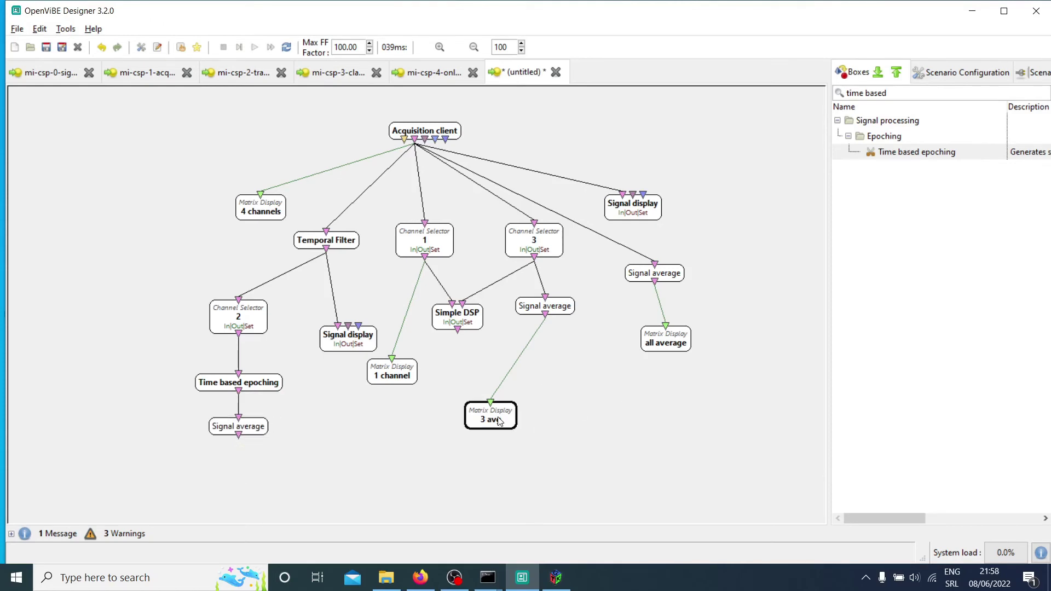
pyautogui.hotkey('ctrl', 'c')
pyautogui.hotkey('ctrl', 'v')
pyautogui.moveTo(328, 502); pyautogui.dragTo(260, 483)
# - Rename the copied Matrix Display "time based" and connect the output of the Signal average above to it
pyautogui.rightClick(244, 481)
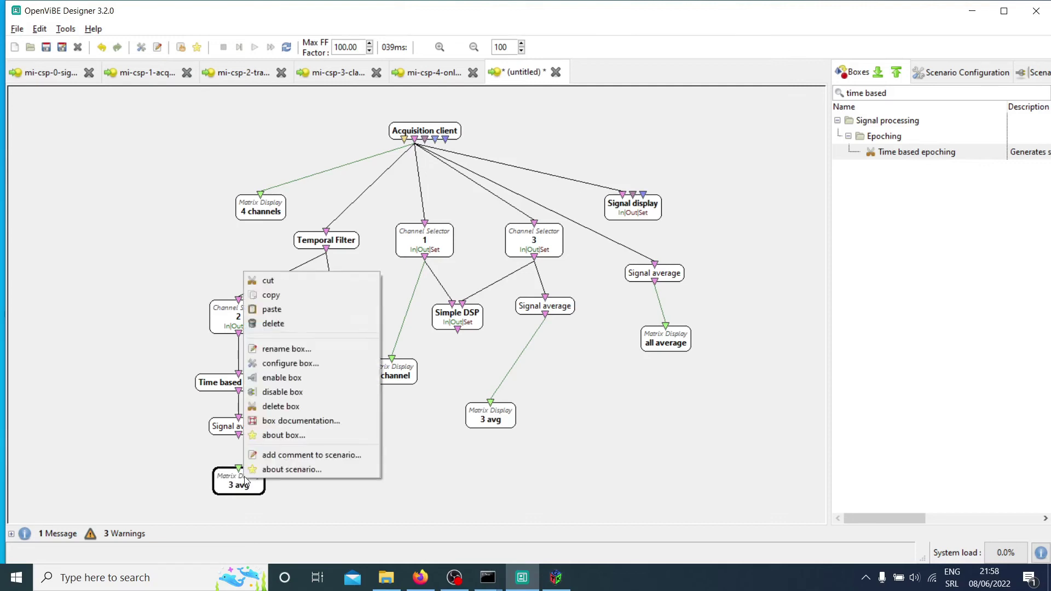
pyautogui.click(308, 349)
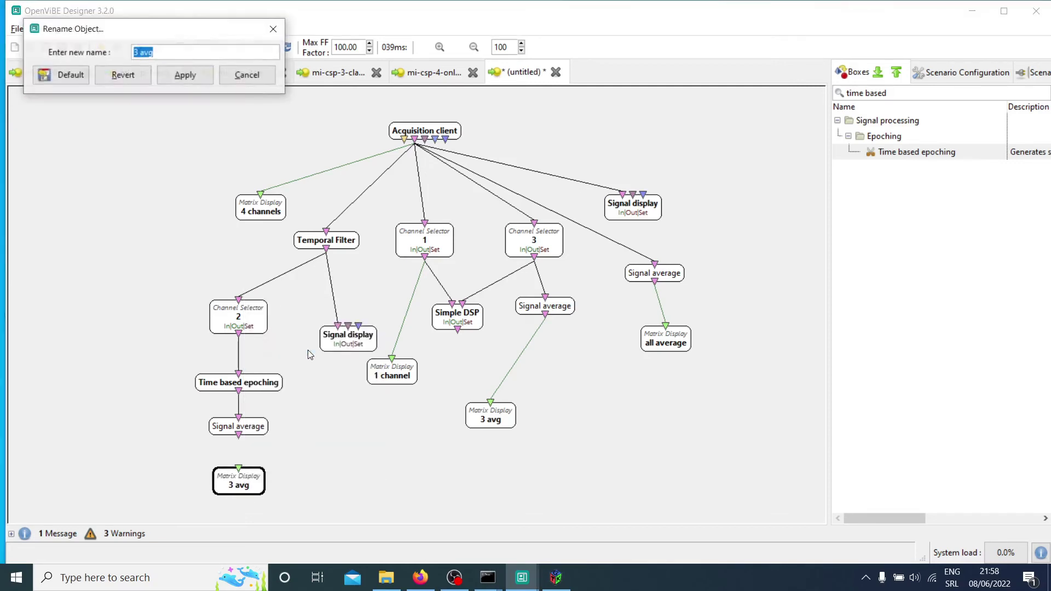
pyautogui.write('time')
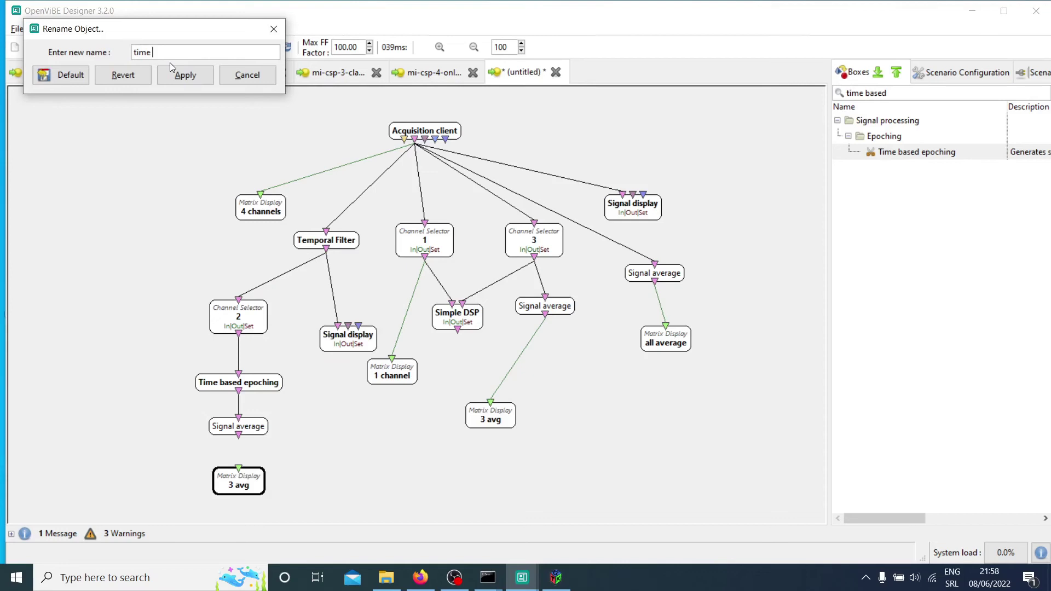
pyautogui.write(' based')
pyautogui.press('Return')
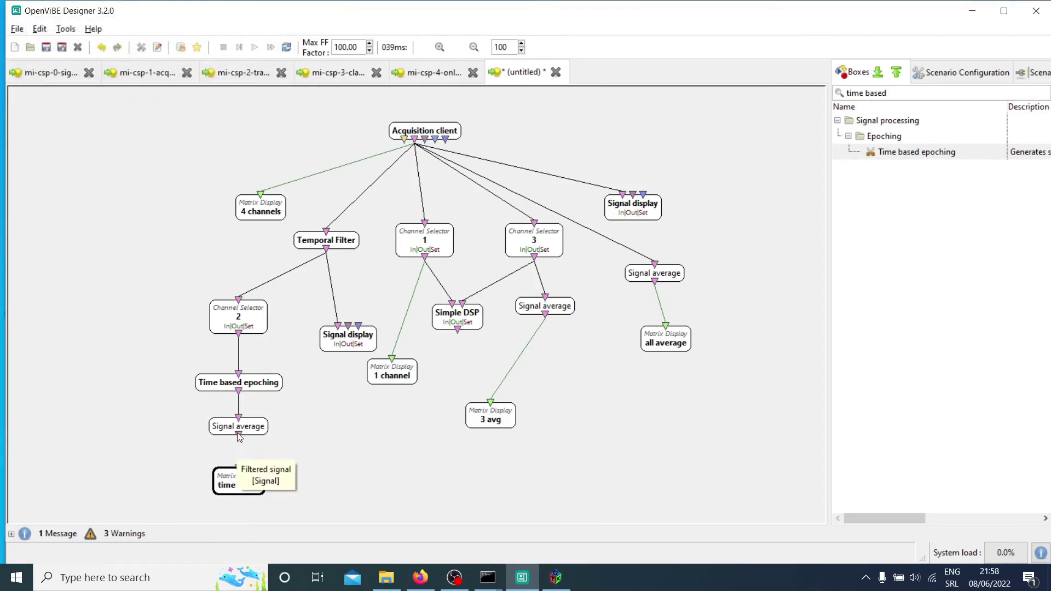
pyautogui.moveTo(238, 435); pyautogui.dragTo(239, 468)
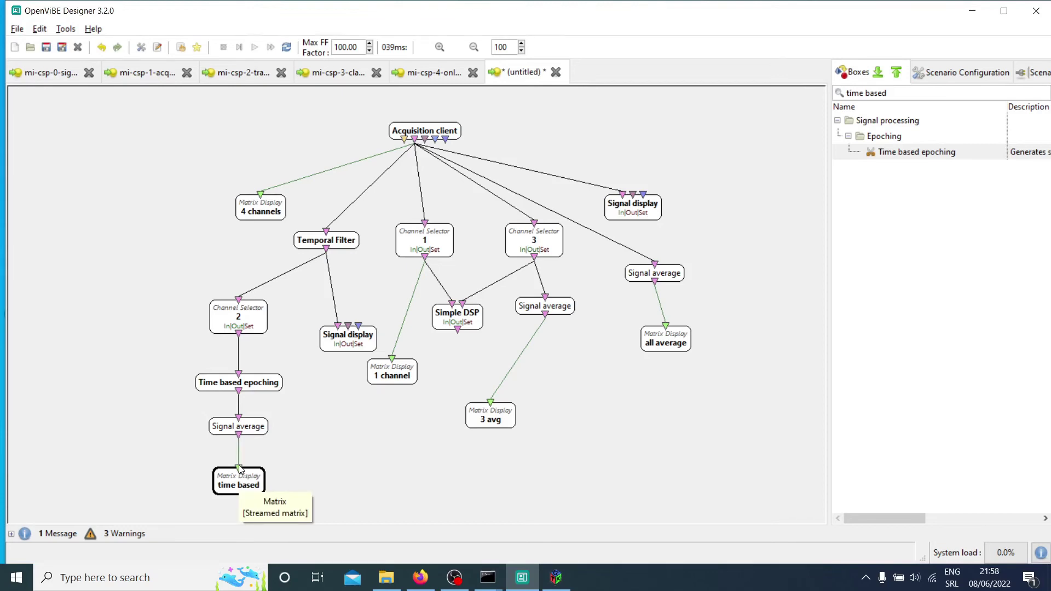
# - Move the "3 avg" display under its Signal average, run the scenario to compare the "3 avg" and "time based" displays, and stop it
pyautogui.moveTo(495, 420); pyautogui.dragTo(561, 397)
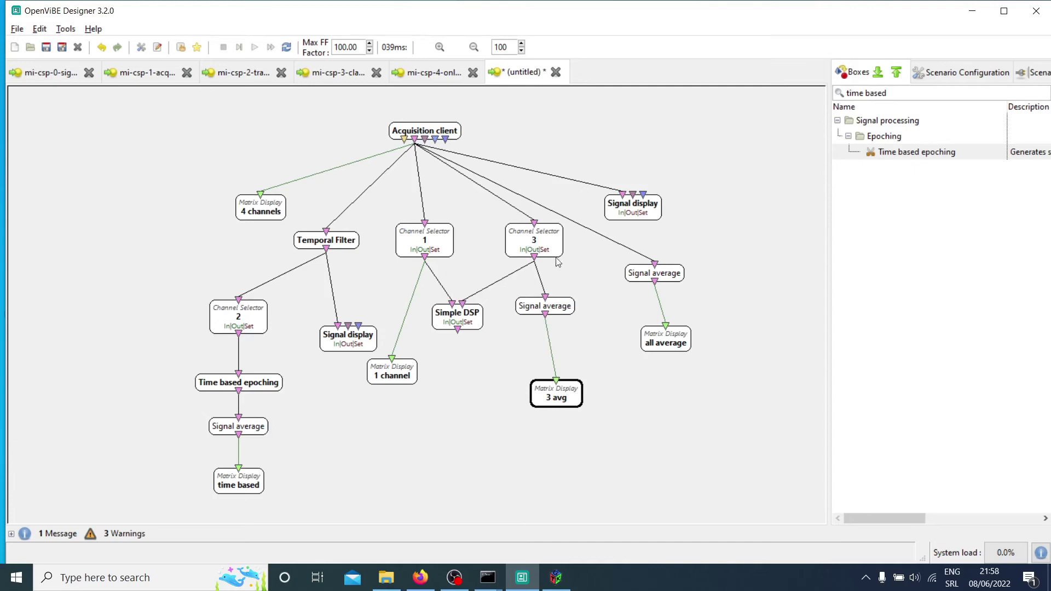
pyautogui.click(251, 47)
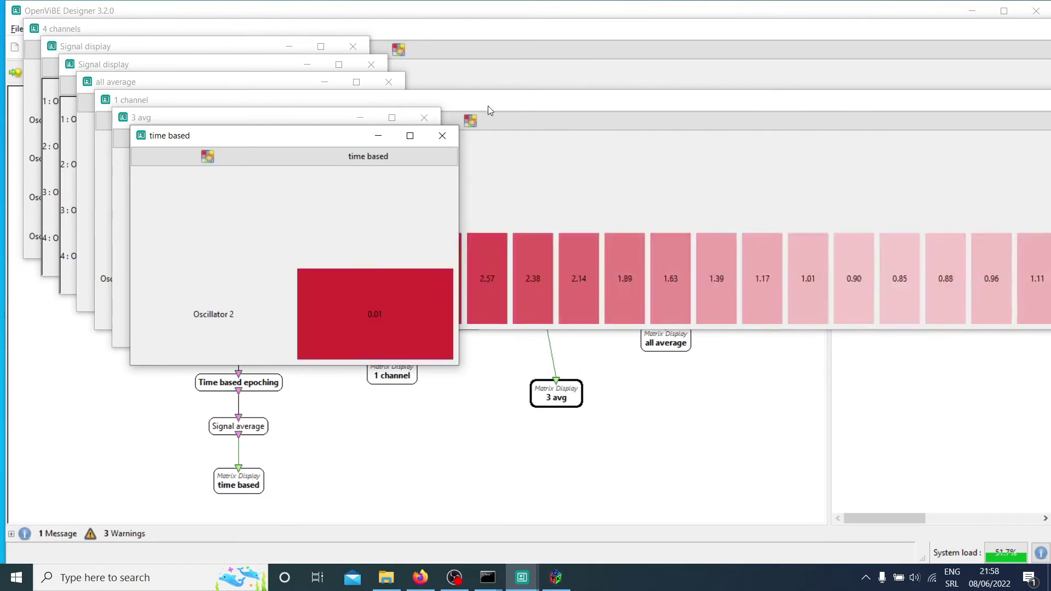
pyautogui.moveTo(594, 105); pyautogui.dragTo(621, 135)
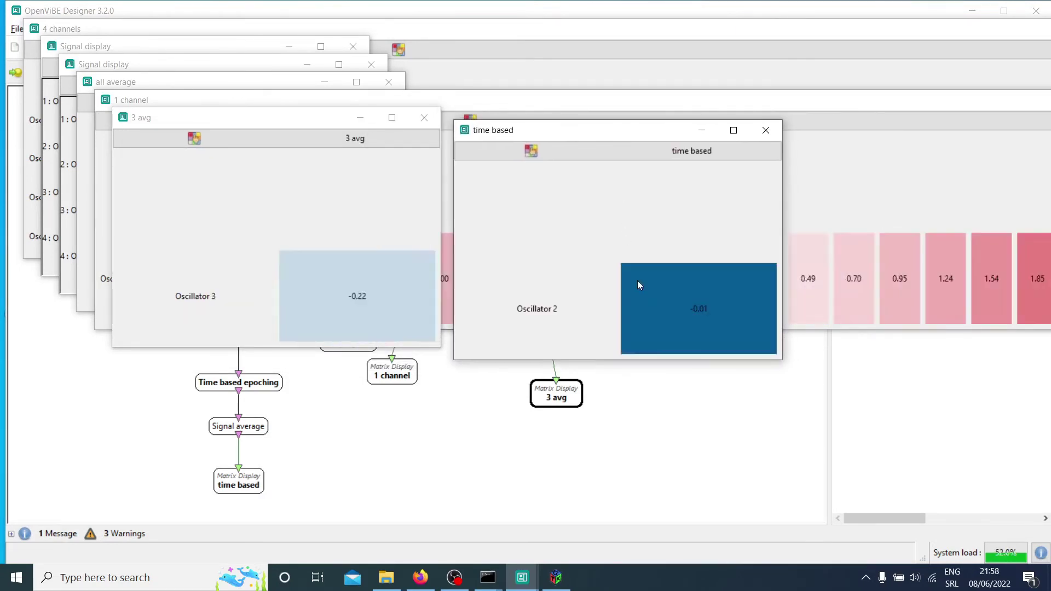
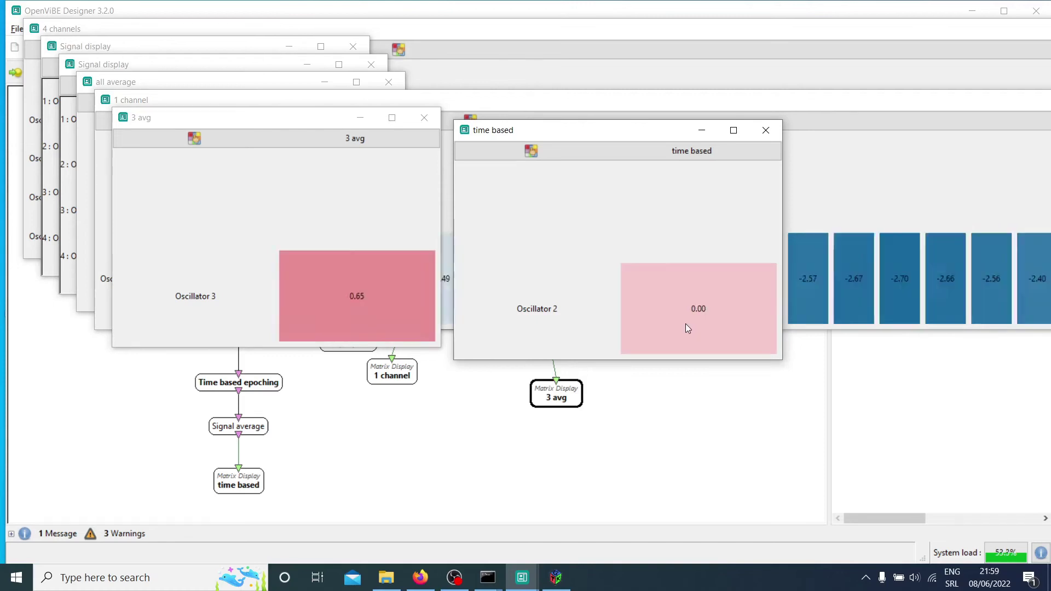
pyautogui.press('F5')
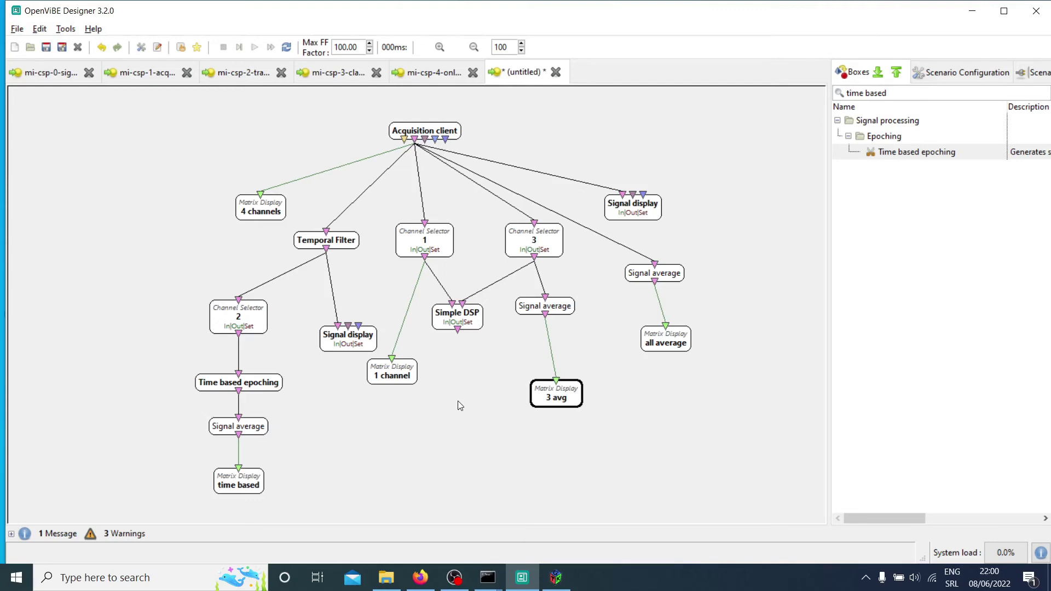
# - Disable the "all average" and "1 channel" Matrix Displays and the Signal display fed by the Temporal Filter
pyautogui.moveTo(768, 379); pyautogui.dragTo(634, 317)
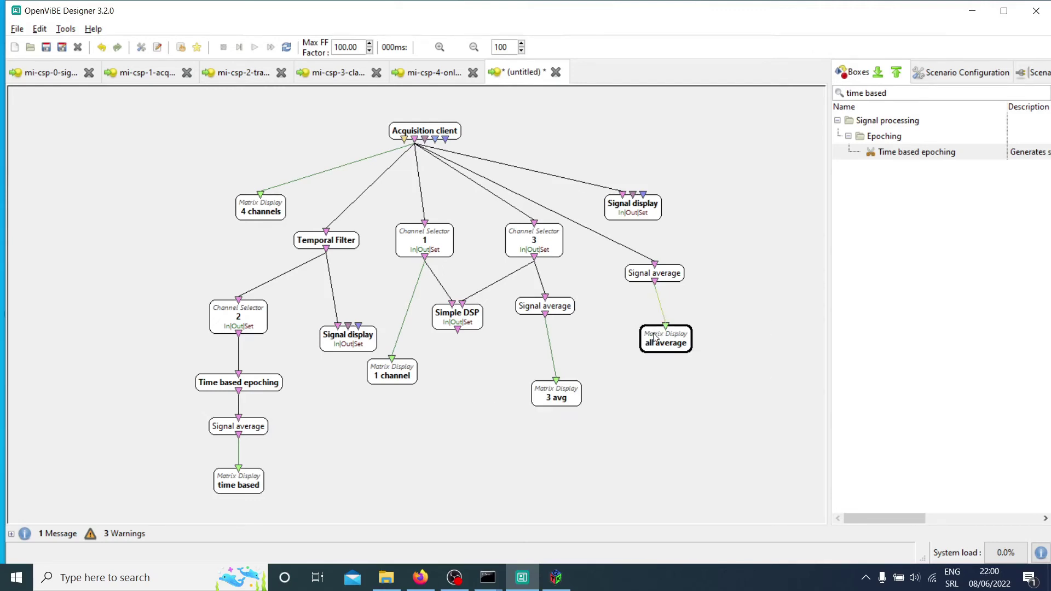
pyautogui.rightClick(657, 339)
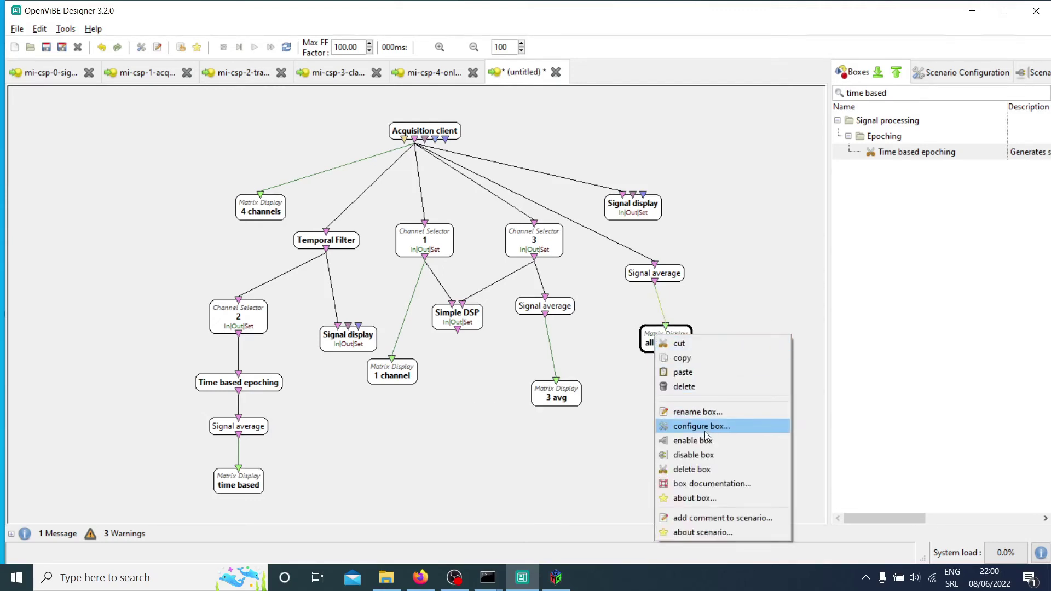
pyautogui.click(708, 456)
pyautogui.moveTo(431, 401); pyautogui.dragTo(365, 362)
pyautogui.rightClick(365, 363)
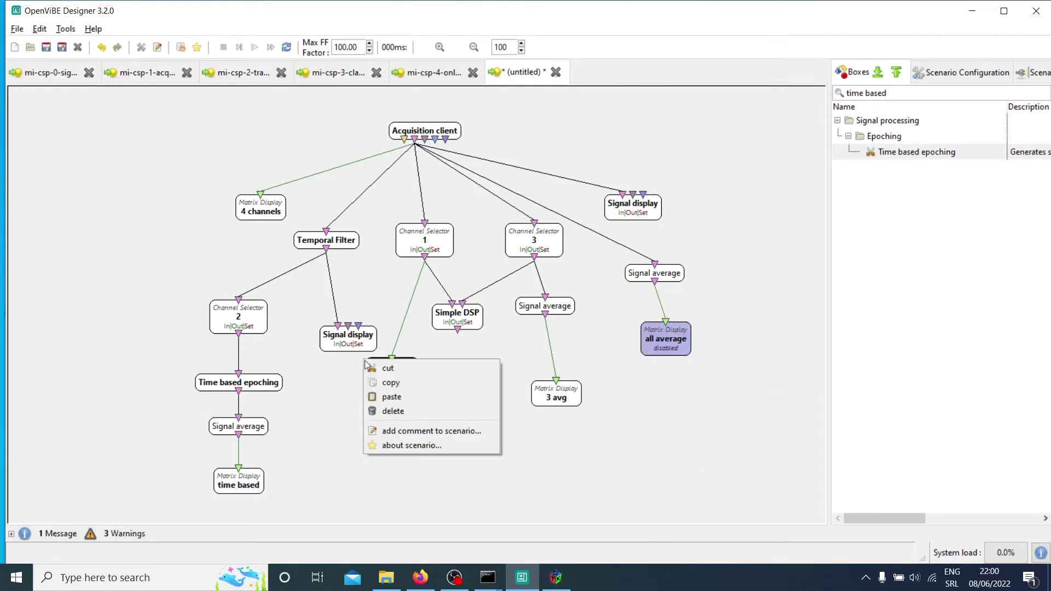
pyautogui.click(501, 471)
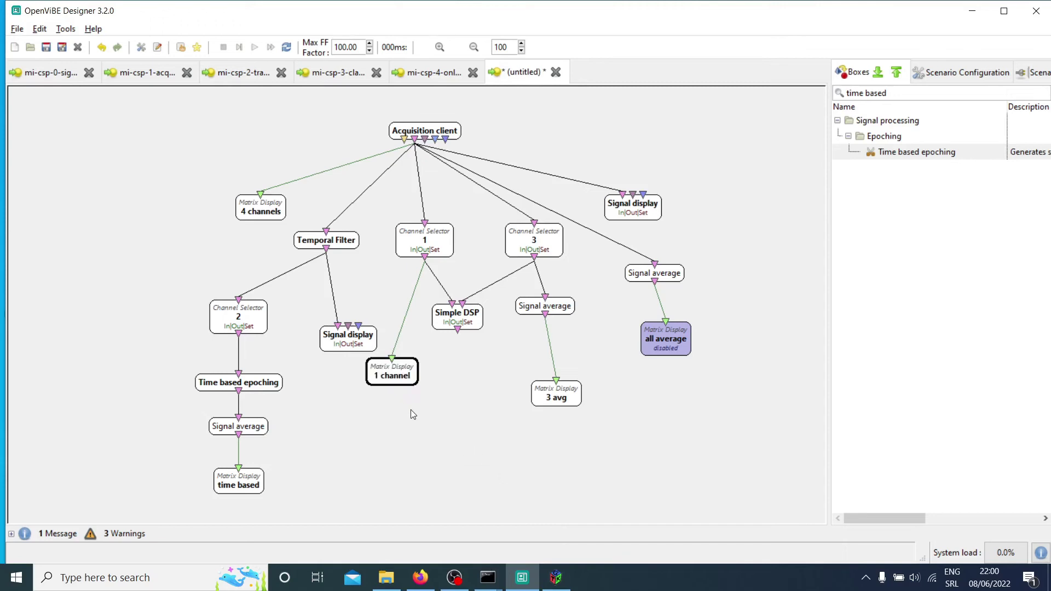
pyautogui.moveTo(409, 409); pyautogui.dragTo(328, 322)
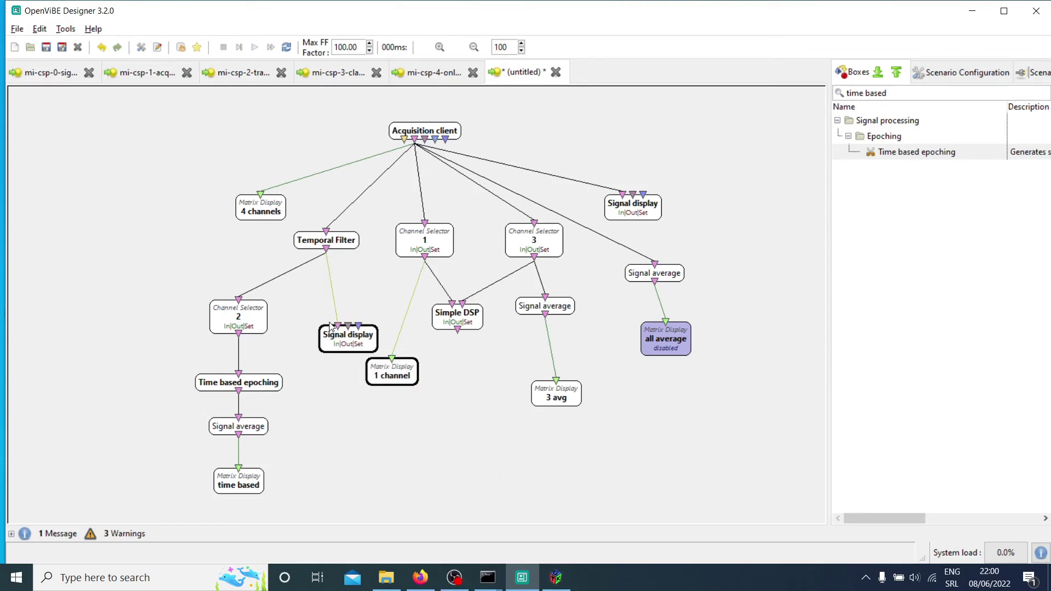
pyautogui.rightClick(357, 338)
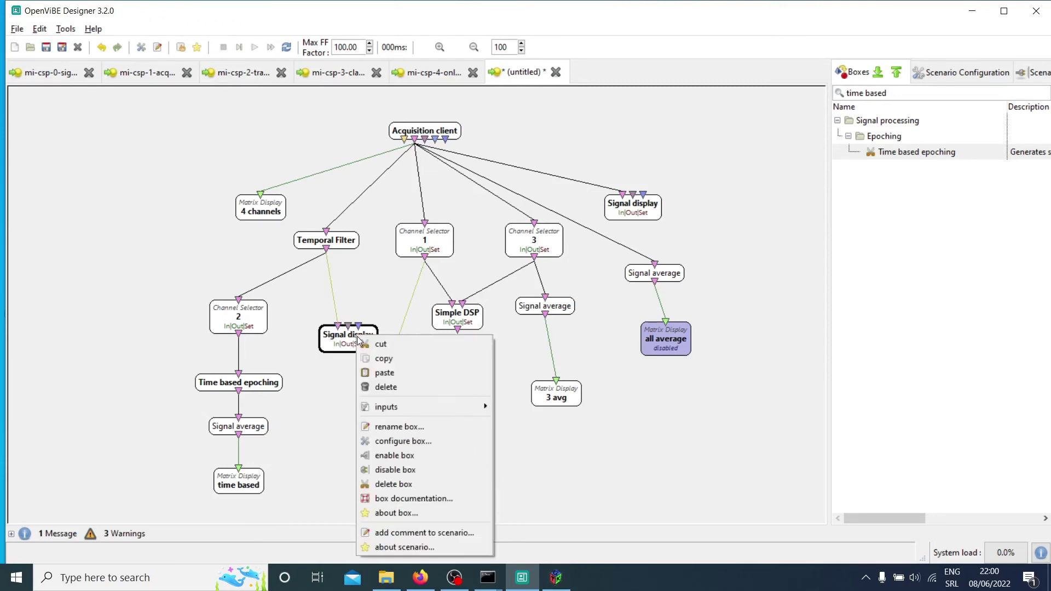
pyautogui.click(437, 472)
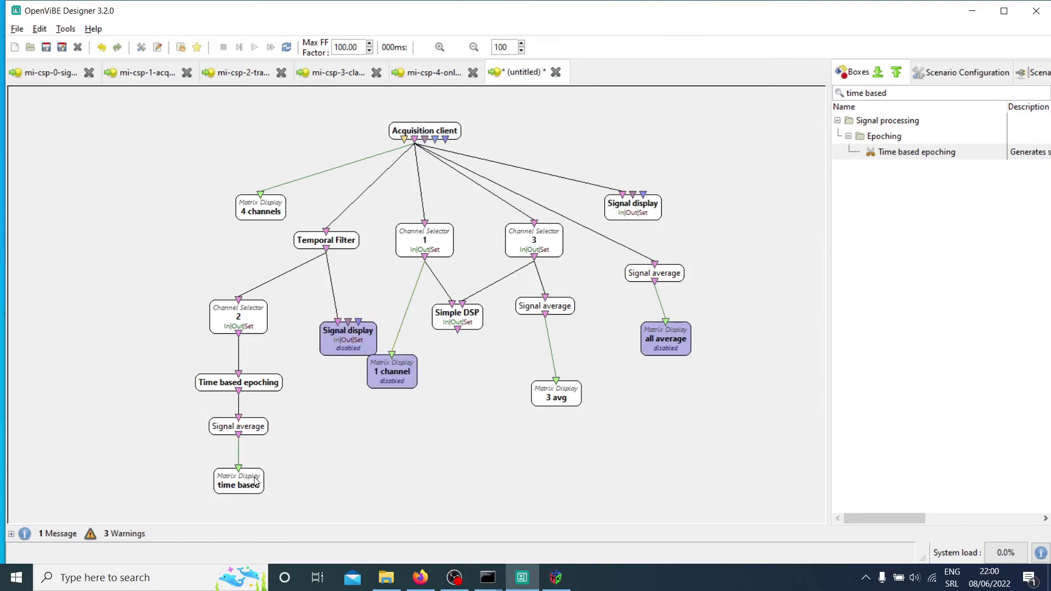
# - Set the Time based epoching box's epoch interval to 1 second
pyautogui.doubleClick(268, 387)
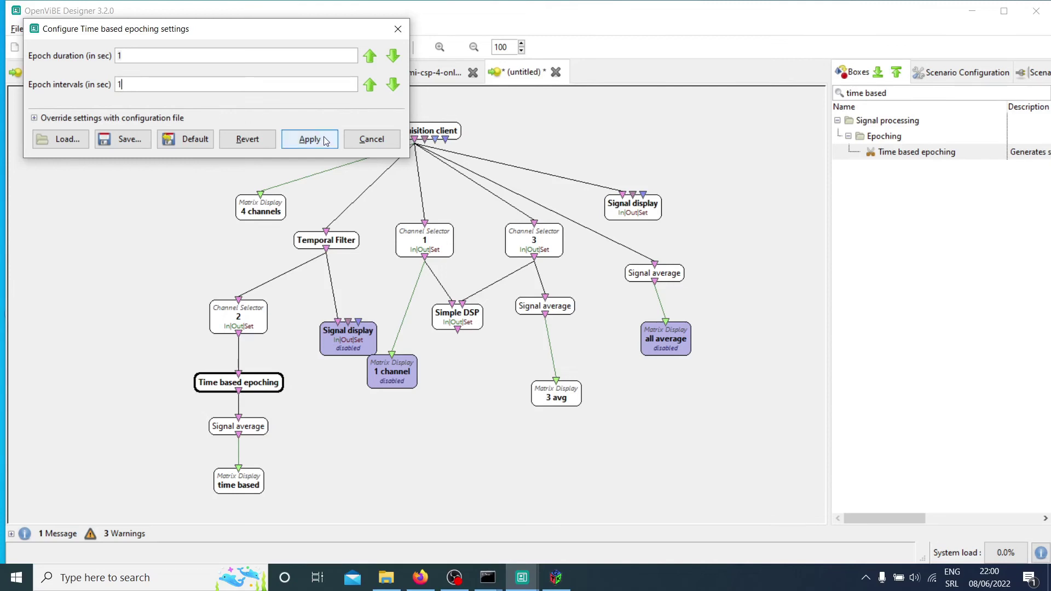
pyautogui.click(307, 139)
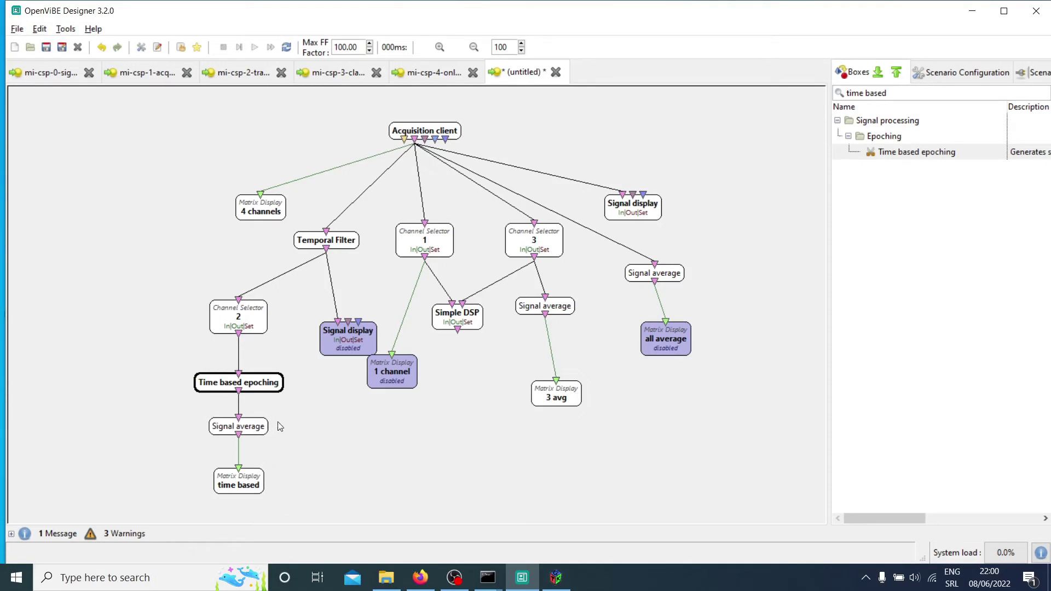
# - Run the scenario, compare the "time based", "3 avg" and "4 channels" displays, and stop the run
pyautogui.click(255, 48)
pyautogui.moveTo(267, 91); pyautogui.dragTo(607, 82)
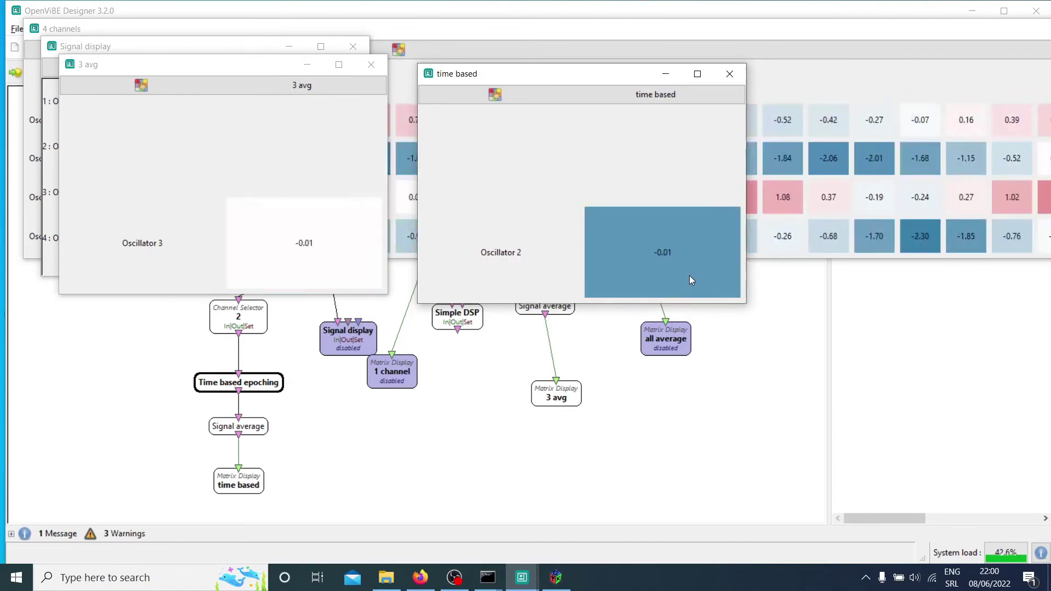
pyautogui.click(802, 33)
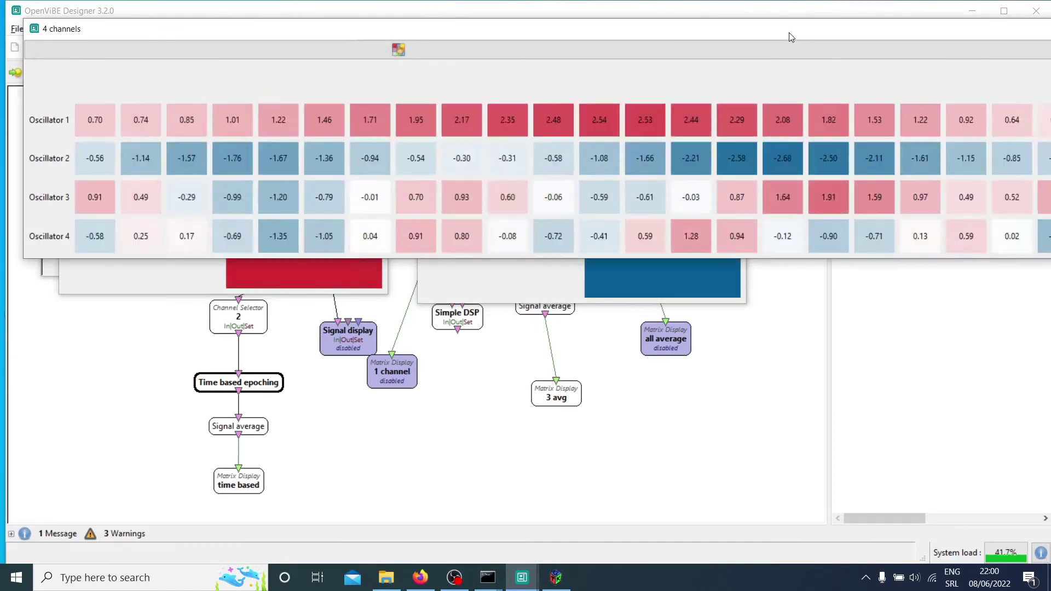
pyautogui.click(628, 16)
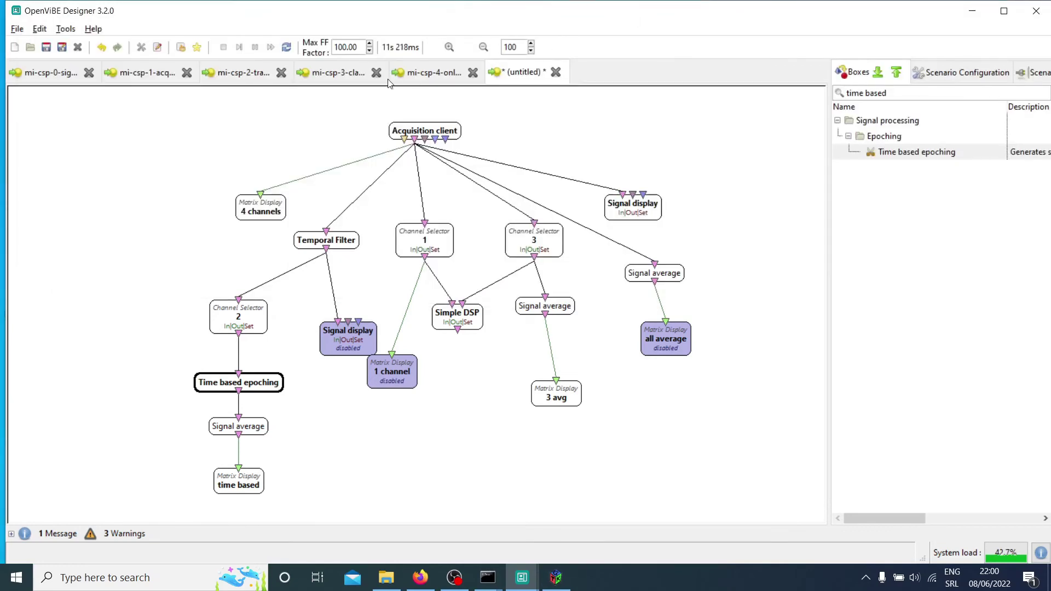
pyautogui.click(224, 48)
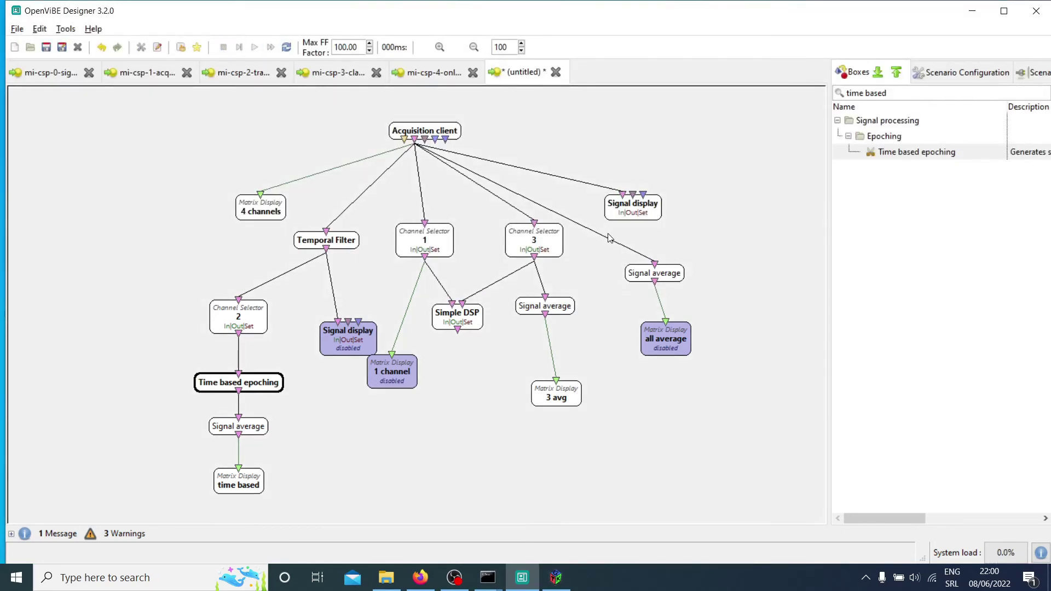
pyautogui.rightClick(263, 217)
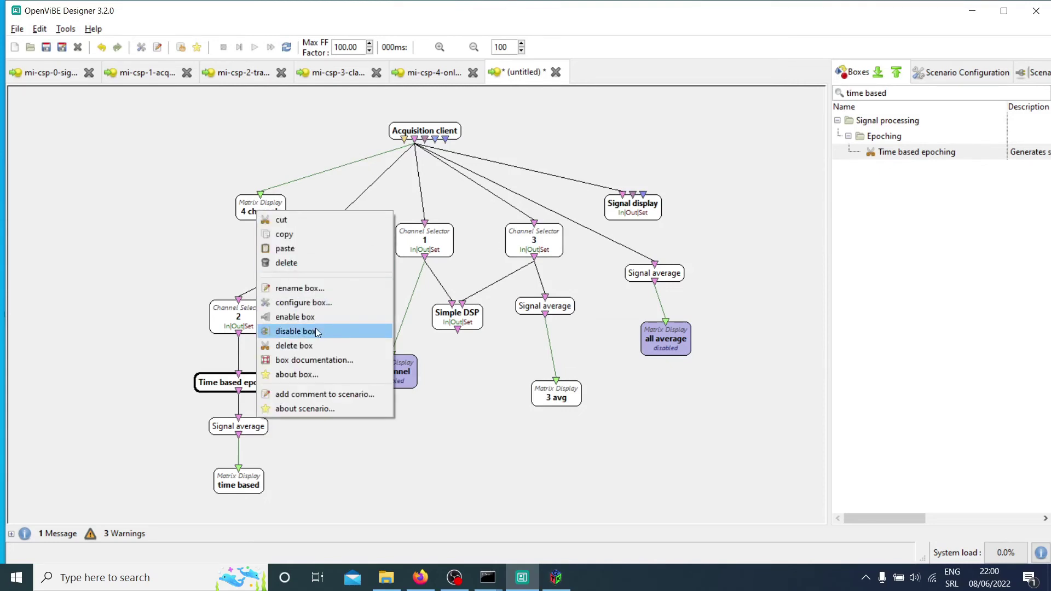
pyautogui.click(317, 332)
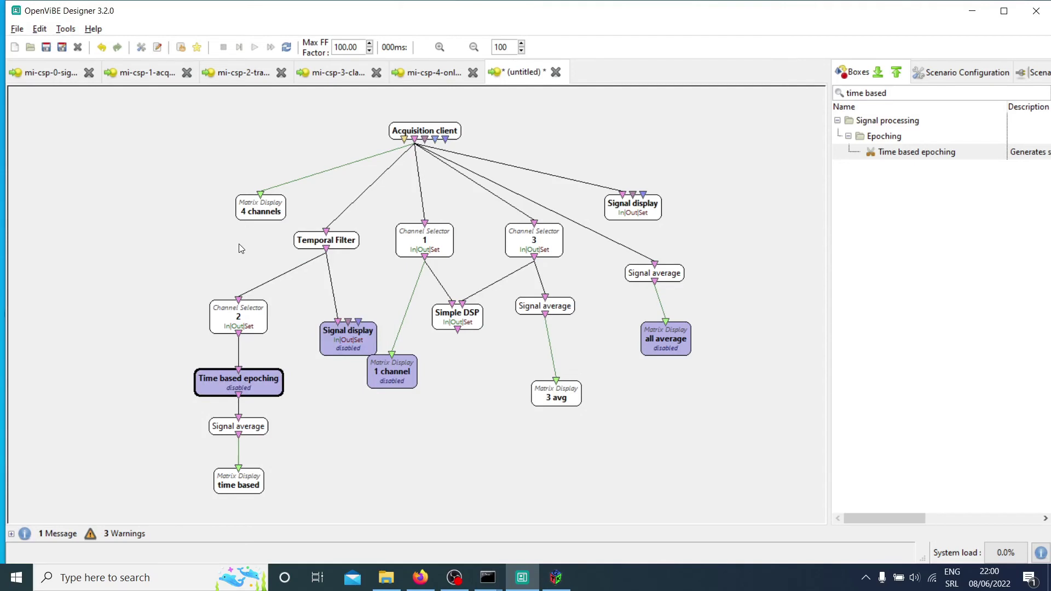
pyautogui.hotkey('ctrl', 'z')
# - Disable the "4 channels" Matrix Display
pyautogui.rightClick(243, 211)
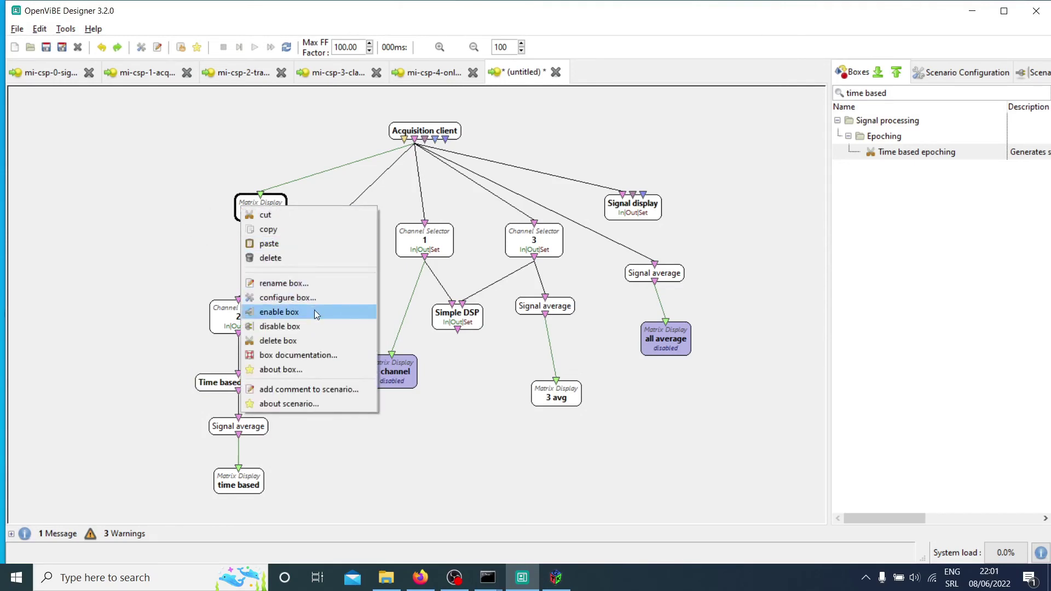
pyautogui.click(317, 326)
pyautogui.click(484, 439)
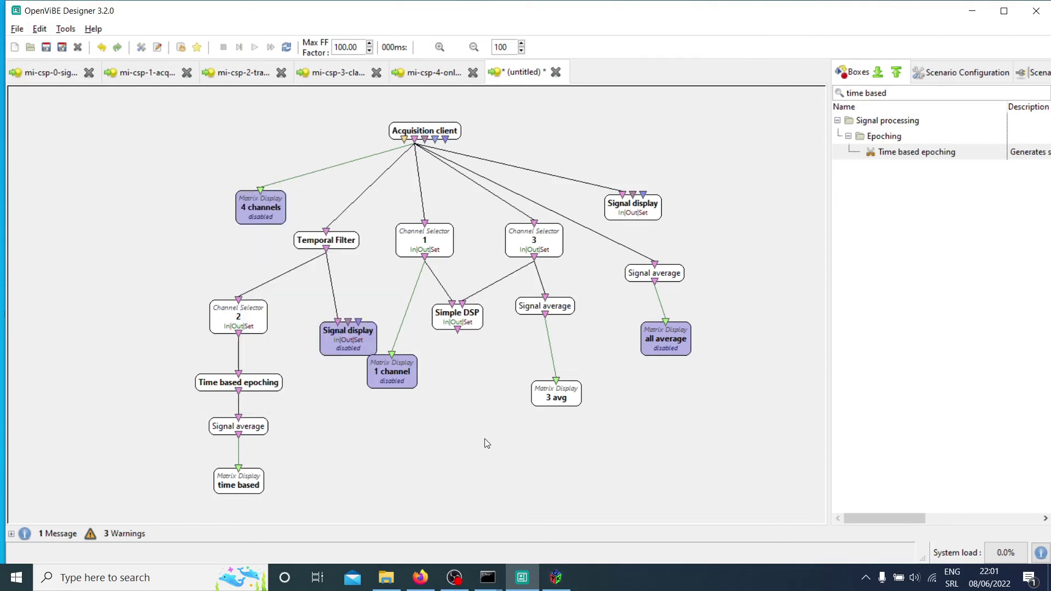
# - Set the Simple DSP equation to a+b>0 and shift the box slightly to centre it beneath Channel Selectors 1 and 3
pyautogui.doubleClick(474, 322)
pyautogui.click(283, 126)
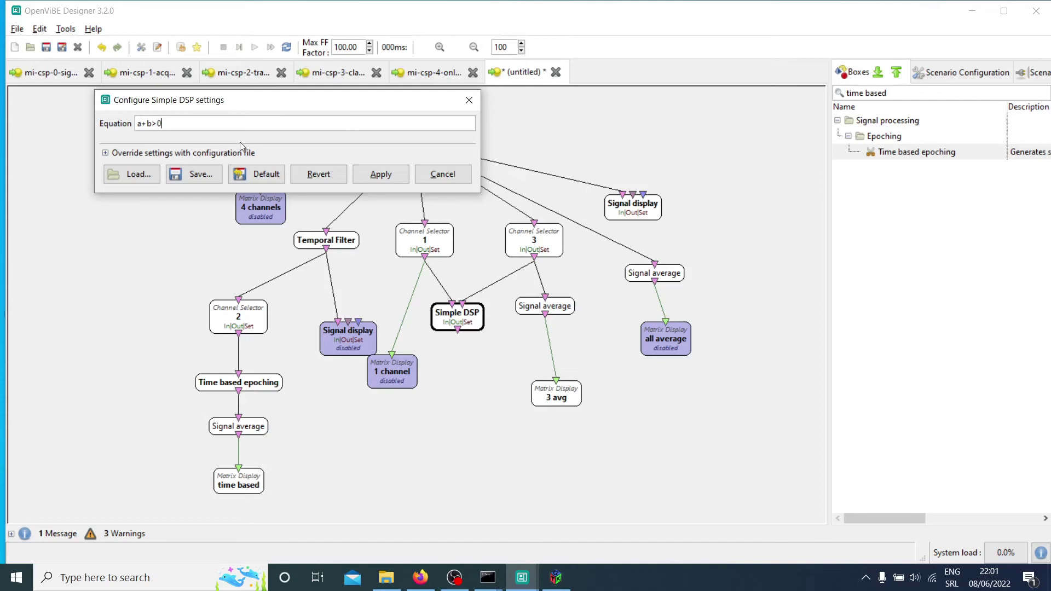
pyautogui.click(401, 179)
pyautogui.click(476, 210)
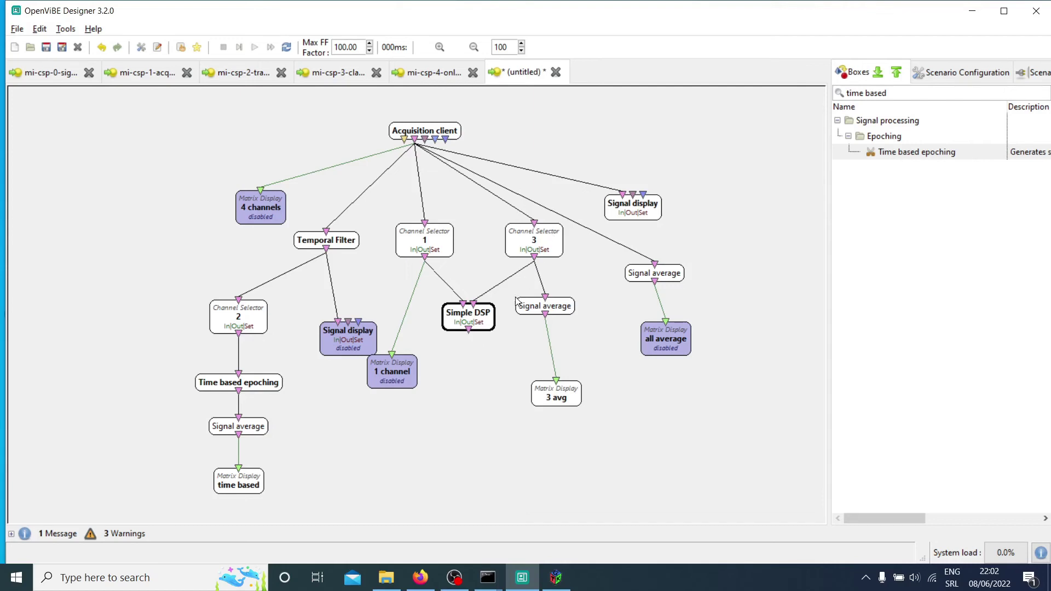
# - Duplicate the Simple DSP box and try the equation log(x)>0 in the copy
pyautogui.moveTo(887, 93); pyautogui.dragTo(790, 98)
pyautogui.click(473, 316)
pyautogui.hotkey('ctrl', 'c')
pyautogui.hotkey('ctrl', 'v')
pyautogui.moveTo(507, 356); pyautogui.dragTo(519, 377)
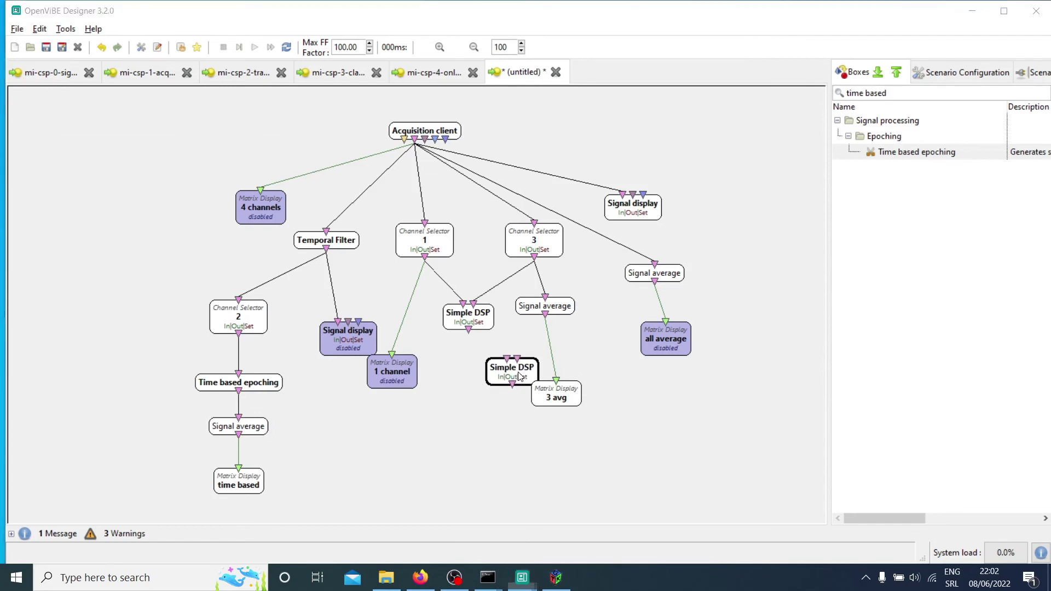
pyautogui.doubleClick(518, 377)
pyautogui.click(128, 51)
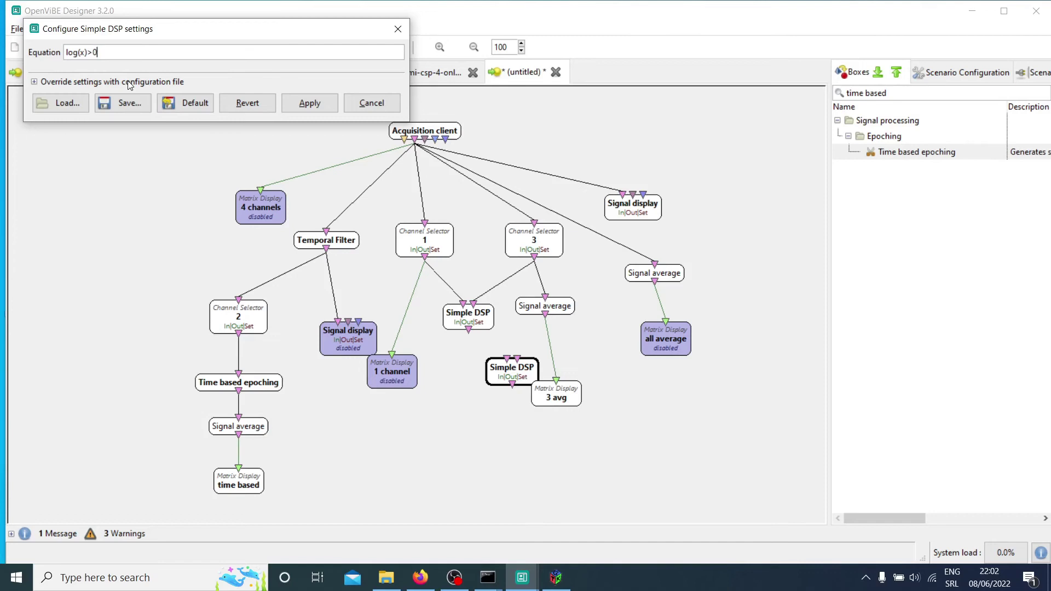
pyautogui.moveTo(104, 53); pyautogui.dragTo(54, 53)
pyautogui.click(101, 53)
pyautogui.moveTo(67, 52); pyautogui.dragTo(96, 53)
pyautogui.click(96, 52)
pyautogui.click(376, 102)
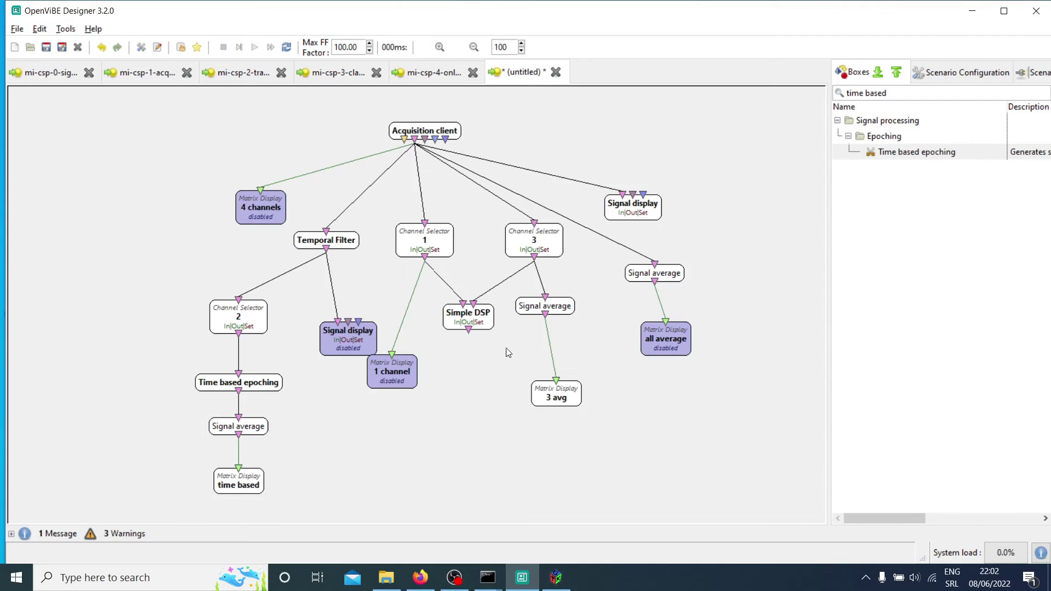
# - Duplicate the "3 avg" Matrix Display, place the copy below Simple DSP, and connect Simple DSP's output to it
pyautogui.tripleClick(897, 93)
pyautogui.click(687, 364)
pyautogui.click(564, 402)
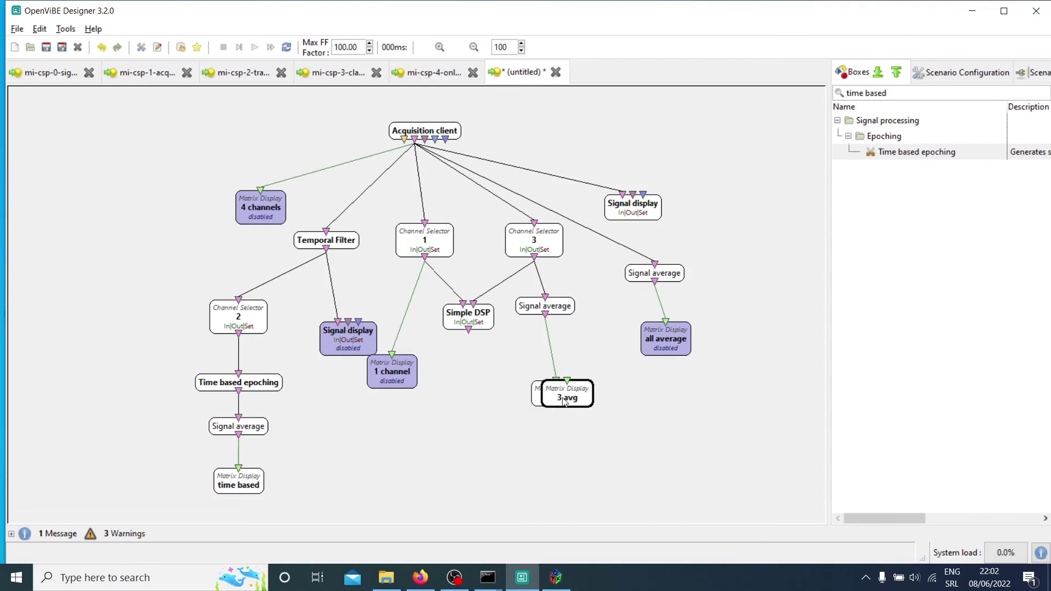
pyautogui.hotkey('ctrl', 'c')
pyautogui.hotkey('ctrl', 'v')
pyautogui.moveTo(511, 398); pyautogui.dragTo(477, 390)
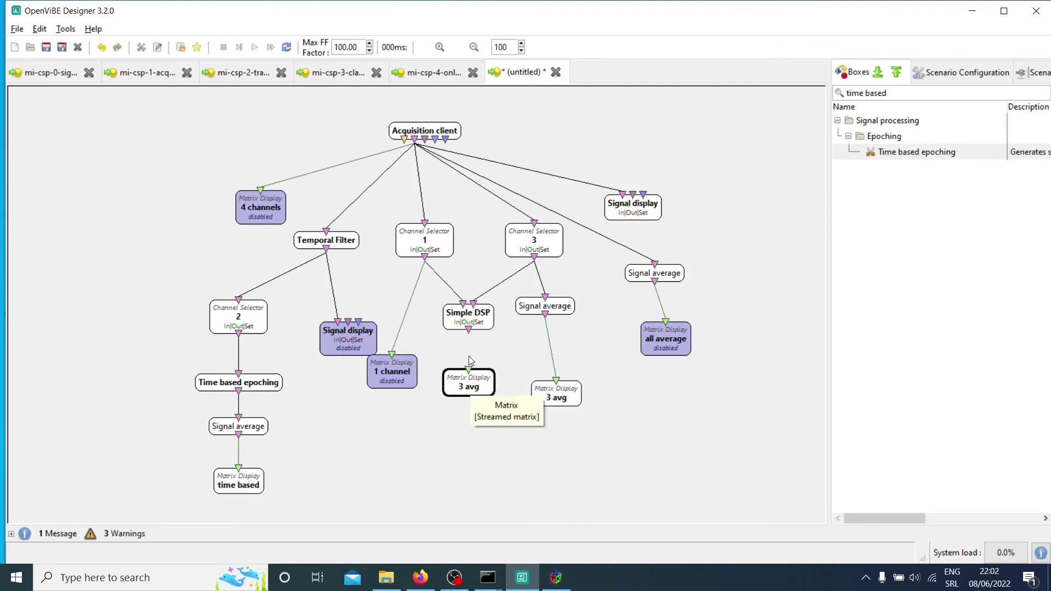
pyautogui.moveTo(466, 330); pyautogui.dragTo(469, 370)
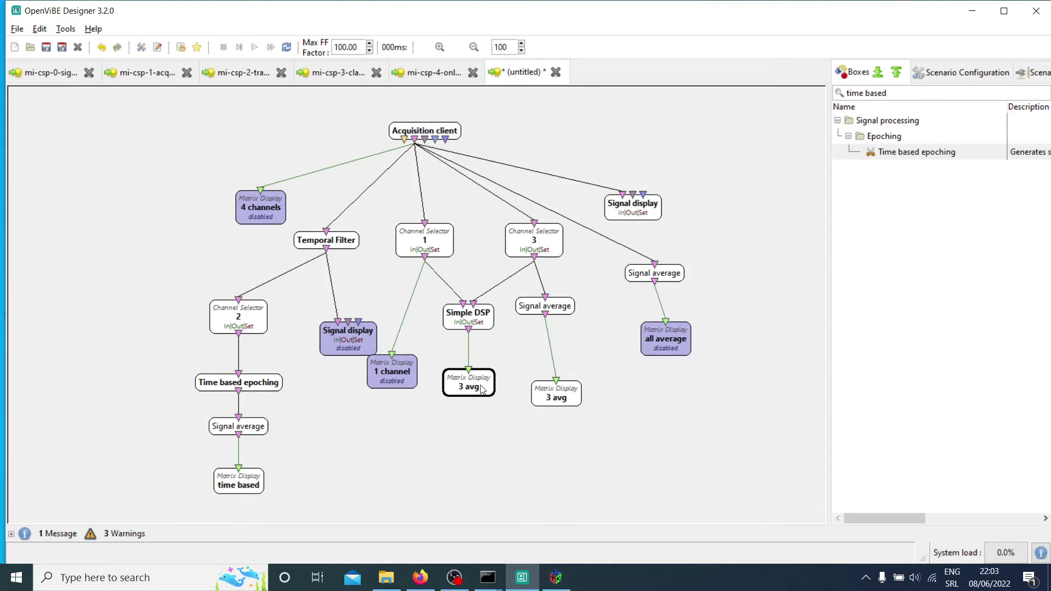
# - Rename the Matrix Display fed by Simple DSP to "bool"
pyautogui.rightClick(481, 388)
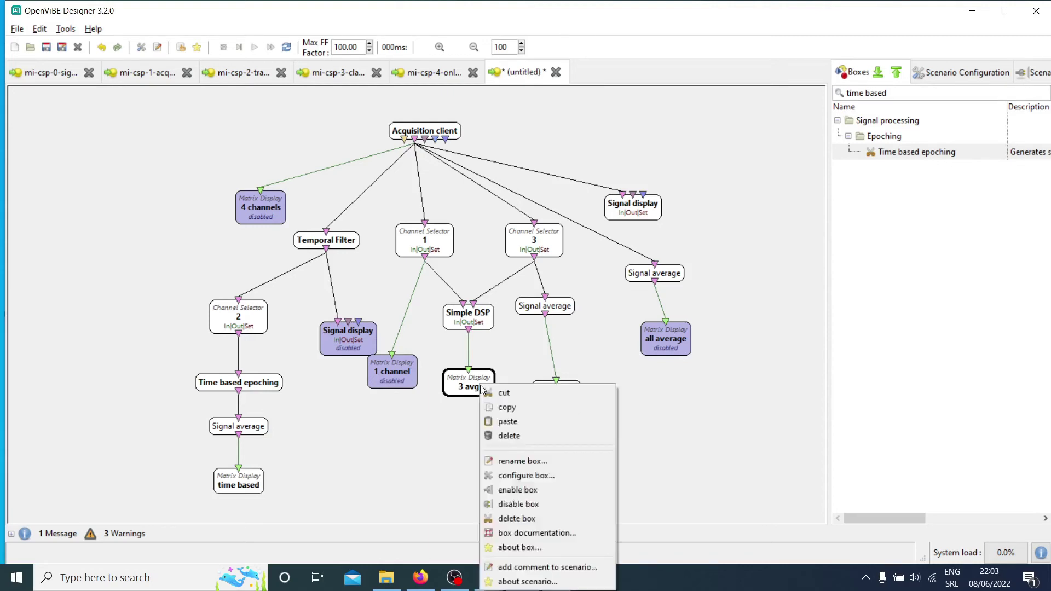
pyautogui.click(529, 461)
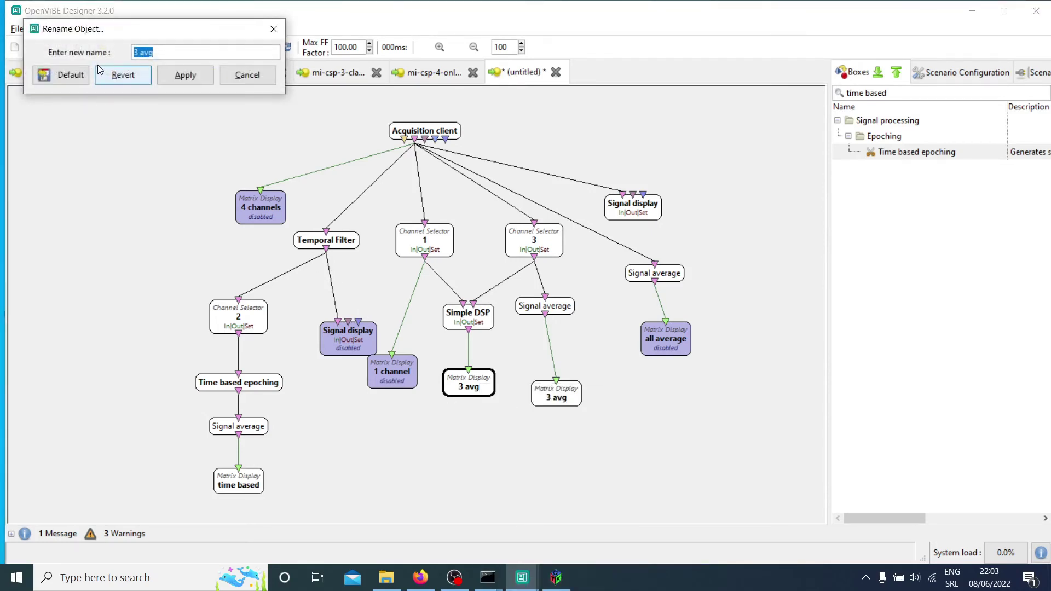
pyautogui.write('avera')
pyautogui.press('BackSpace')
pyautogui.press('BackSpace')
pyautogui.press('BackSpace')
pyautogui.press('BackSpace')
pyautogui.press('BackSpace')
pyautogui.write('bool')
pyautogui.press('Return')
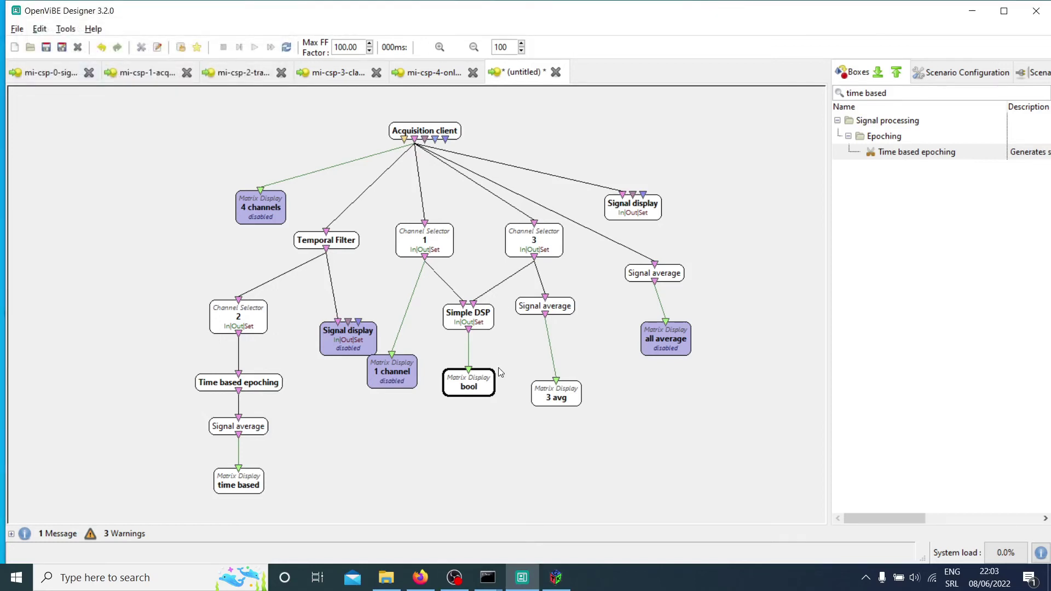
# - Try running the scenario, and set the Simple DSP equation to a+b>=0
pyautogui.click(255, 51)
pyautogui.doubleClick(468, 313)
pyautogui.click(119, 89)
pyautogui.press('BackSpace')
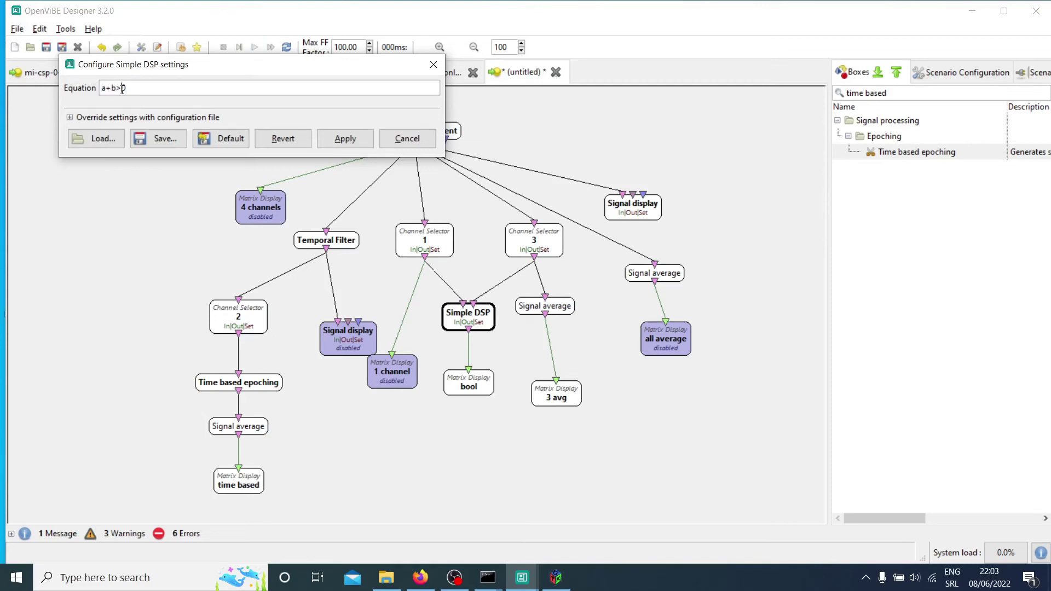
pyautogui.write('=')
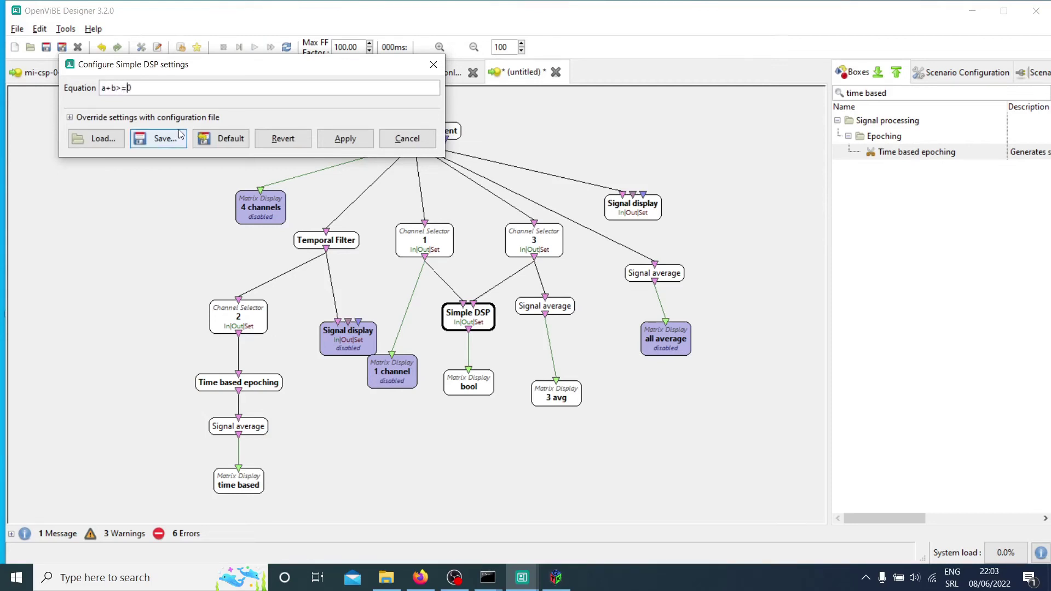
pyautogui.click(368, 141)
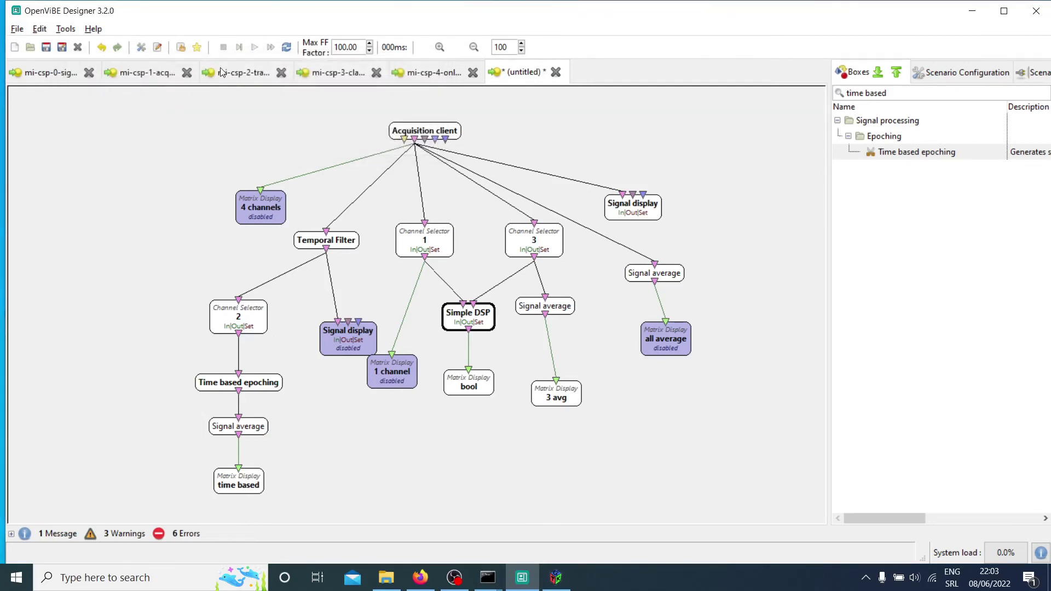
# - Run the scenario, examine the "bool" display beside the "3 avg" and "time based" displays, and stop the run
pyautogui.click(256, 47)
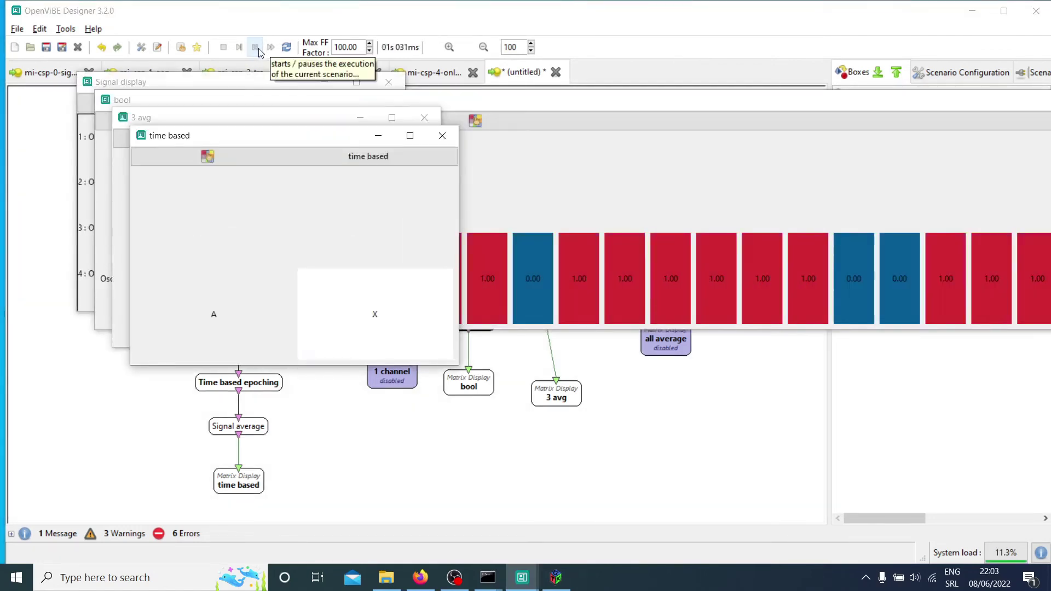
pyautogui.moveTo(274, 142); pyautogui.dragTo(593, 130)
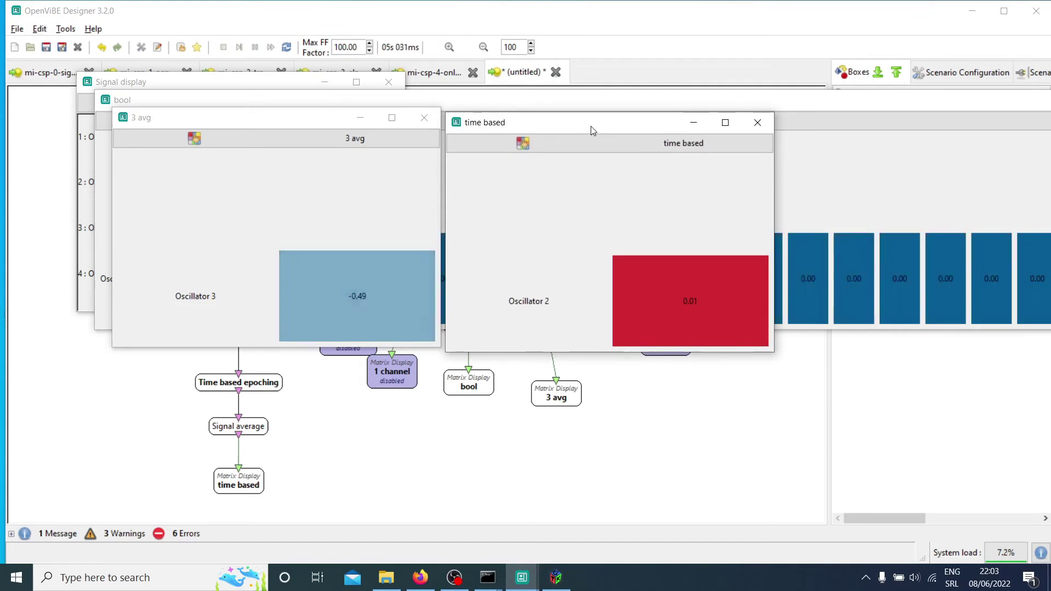
pyautogui.click(264, 103)
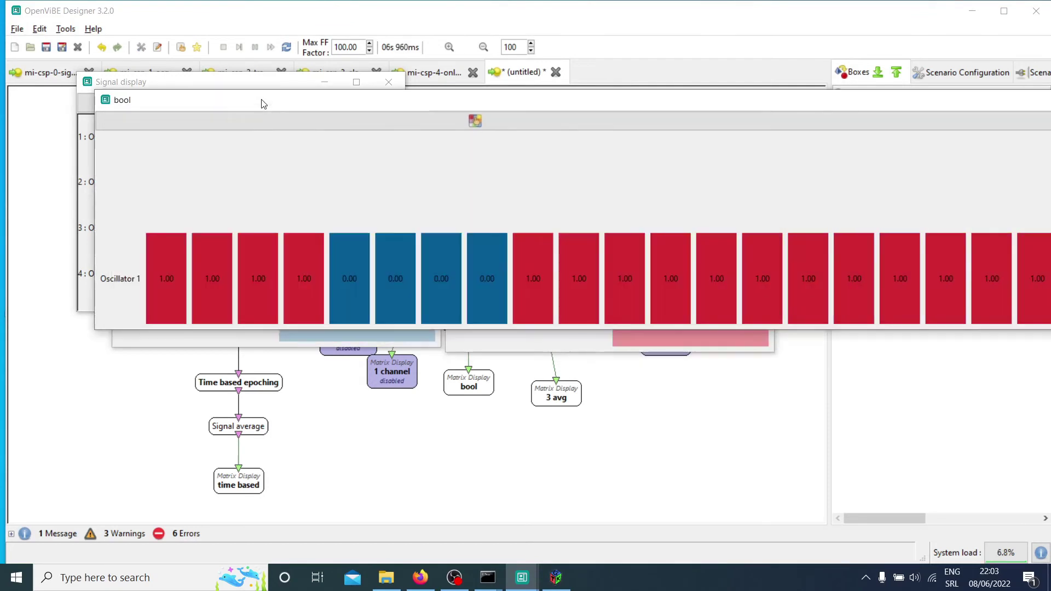
pyautogui.moveTo(263, 102); pyautogui.dragTo(178, 116)
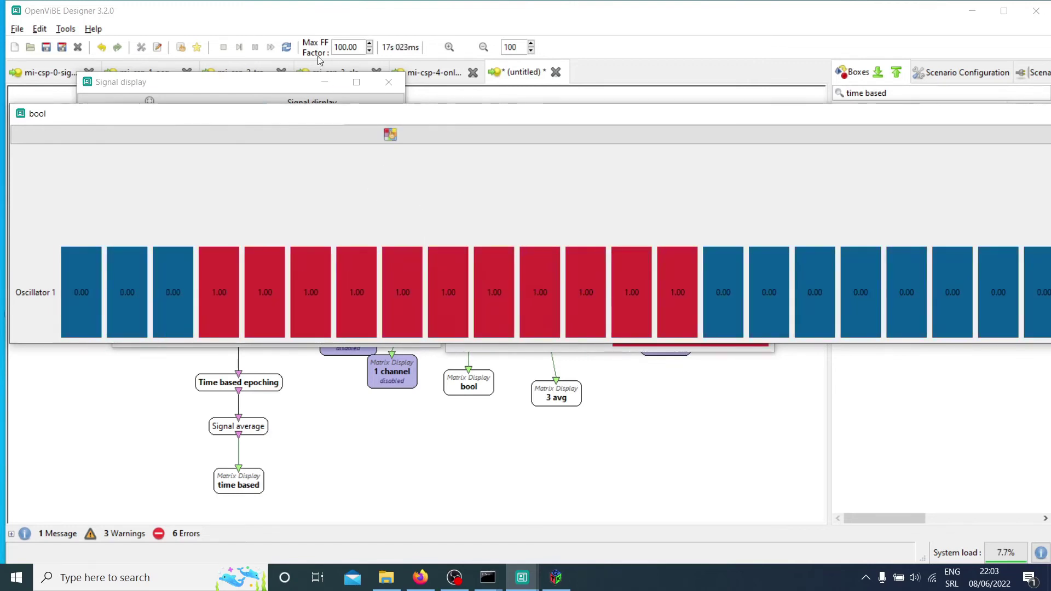
pyautogui.click(220, 49)
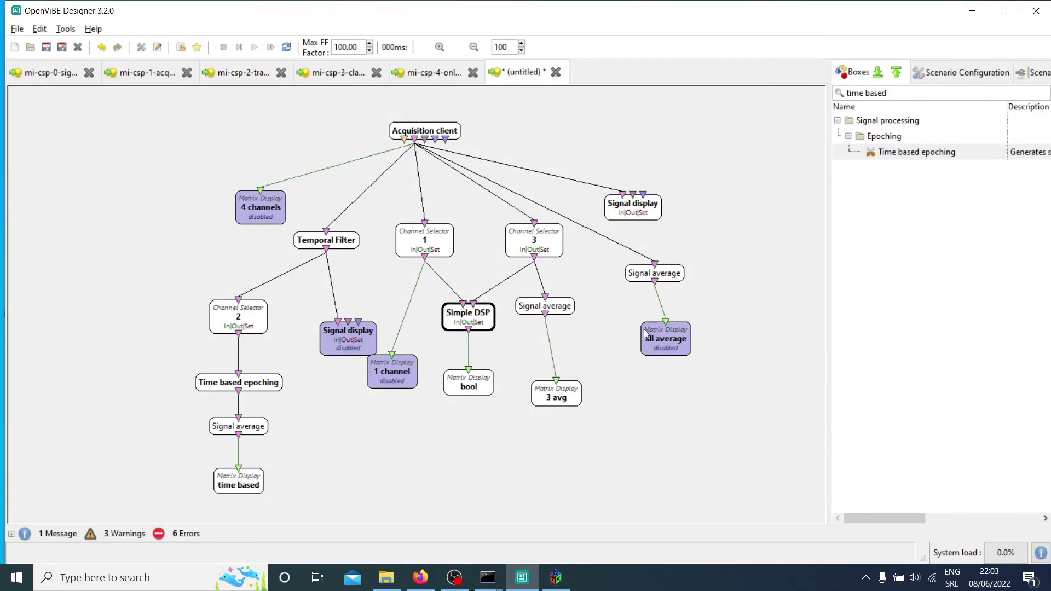
# - Insert a copy of the Signal average box between Simple DSP and the "bool" Matrix Display, moving the display down for room
pyautogui.click(679, 276)
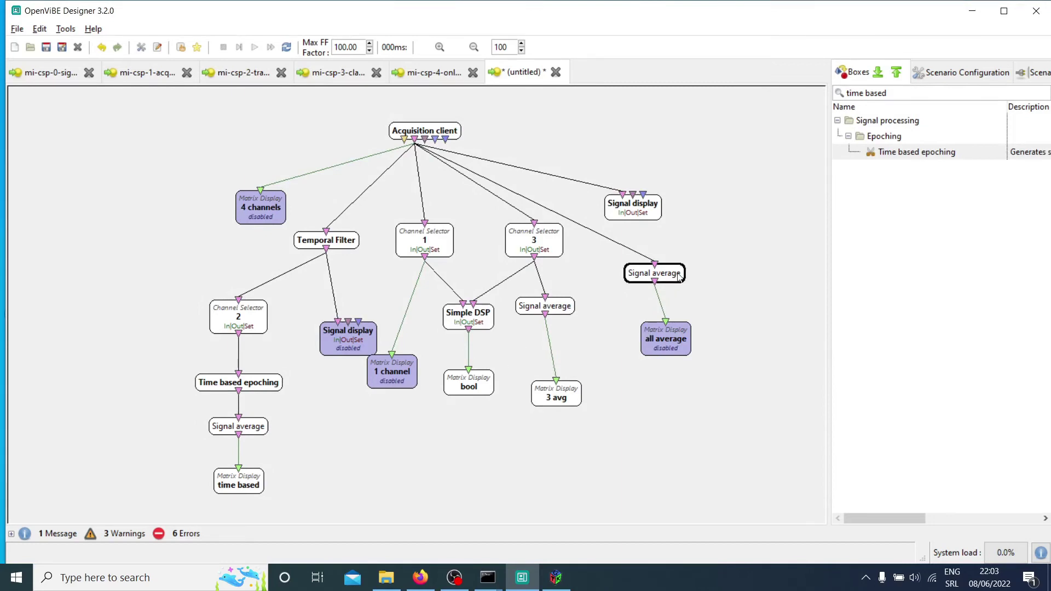
pyautogui.hotkey('ctrl', 'v')
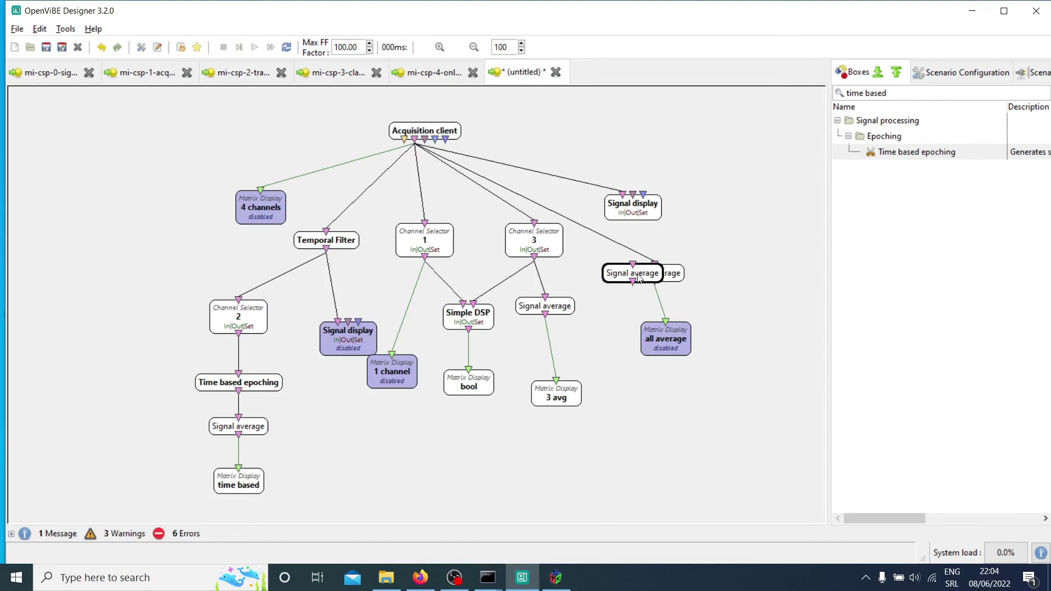
pyautogui.moveTo(638, 278); pyautogui.dragTo(469, 365)
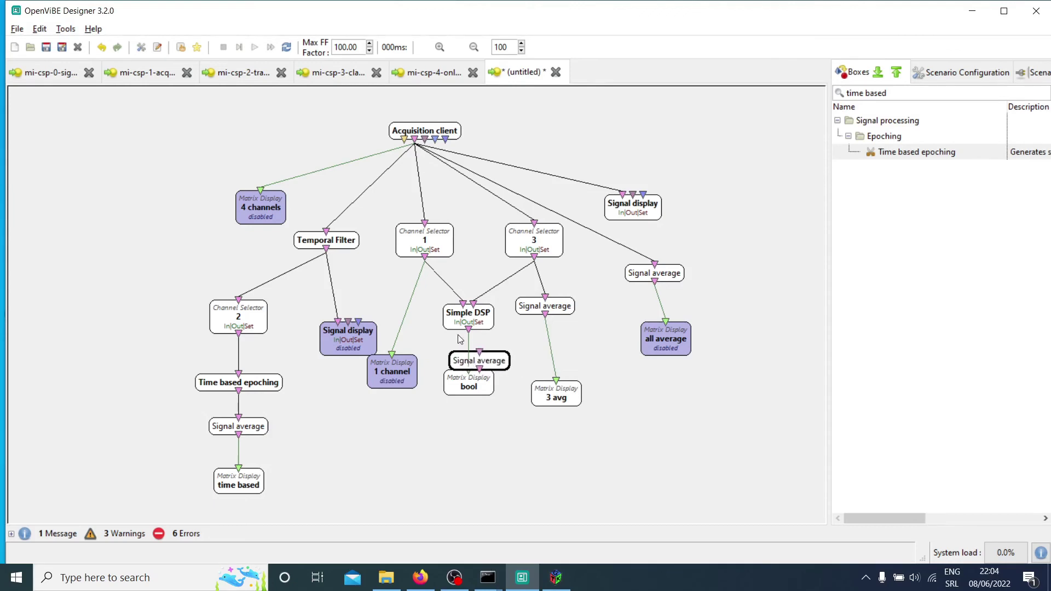
pyautogui.moveTo(468, 329); pyautogui.dragTo(482, 451)
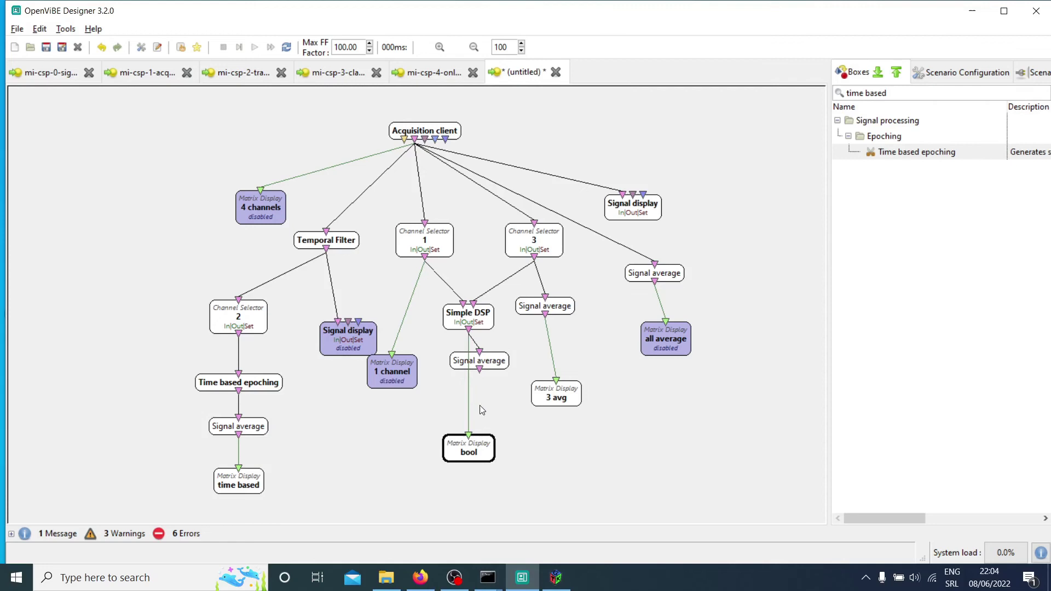
pyautogui.moveTo(478, 371)
pyautogui.mouseDown()
pyautogui.moveTo(468, 436)
pyautogui.moveTo(467, 363)
pyautogui.mouseUp()
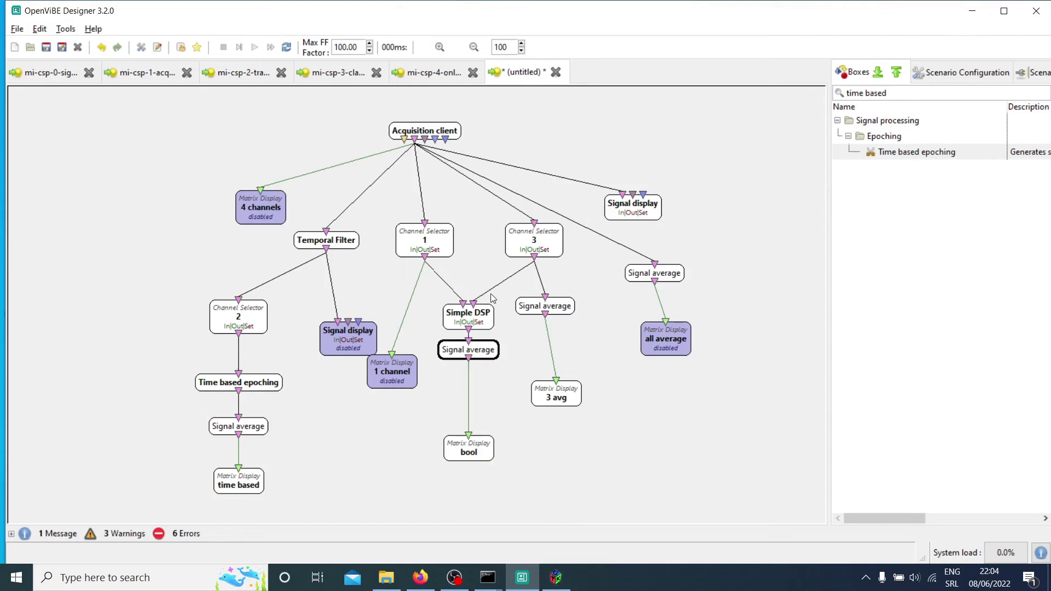
# - Remove the >=0 comparison from the Simple DSP equation, and move the Signal average box beneath it further down
pyautogui.doubleClick(484, 314)
pyautogui.click(127, 53)
pyautogui.press('BackSpace')
pyautogui.press('BackSpace')
pyautogui.press('BackSpace')
pyautogui.press('BackSpace')
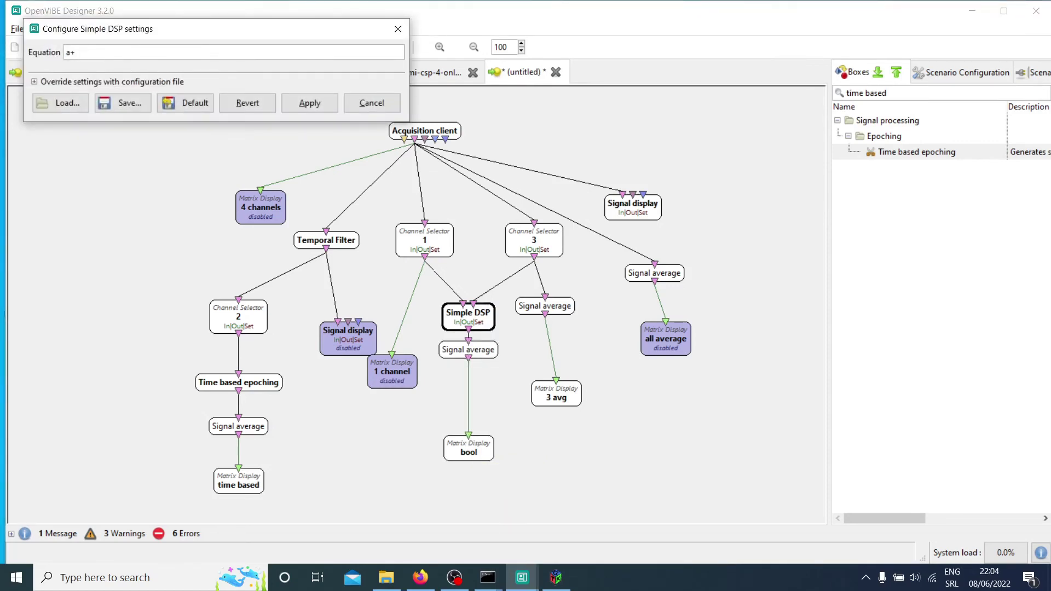
pyautogui.click(311, 106)
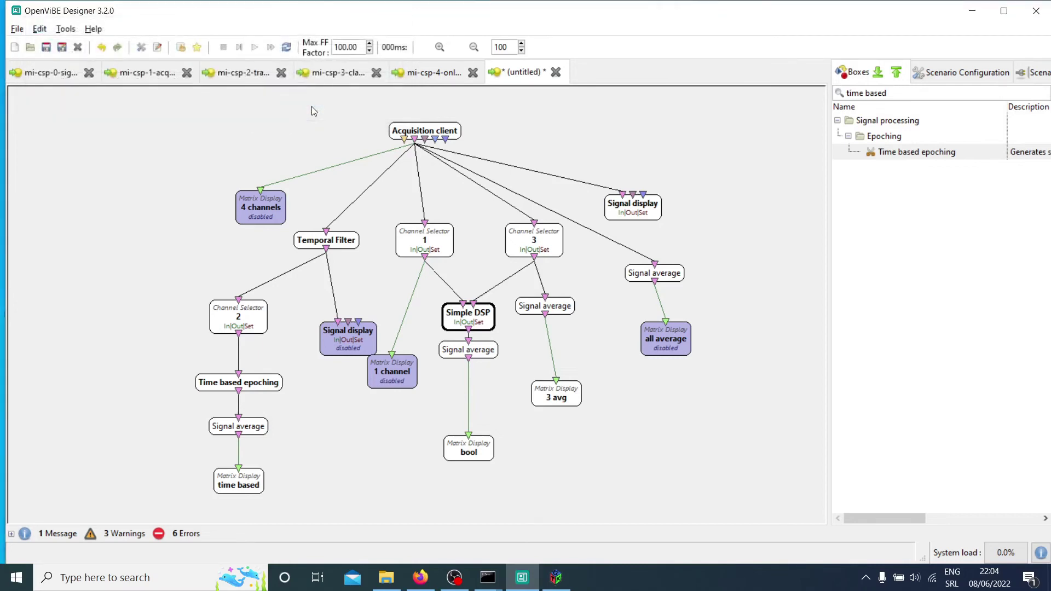
pyautogui.moveTo(486, 355); pyautogui.dragTo(487, 373)
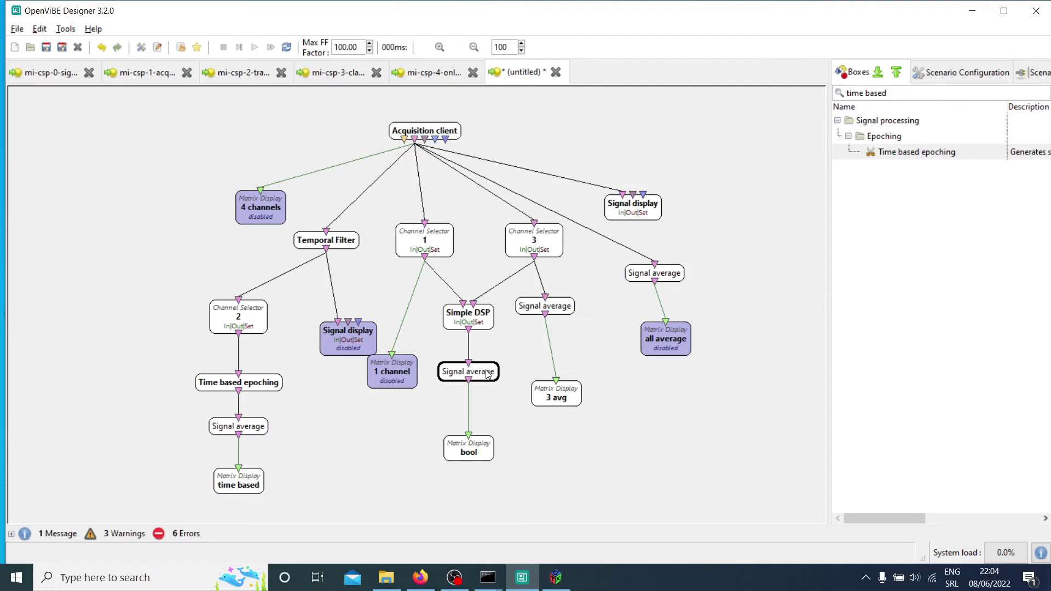
pyautogui.click(477, 316)
pyautogui.hotkey('ctrl', 'c')
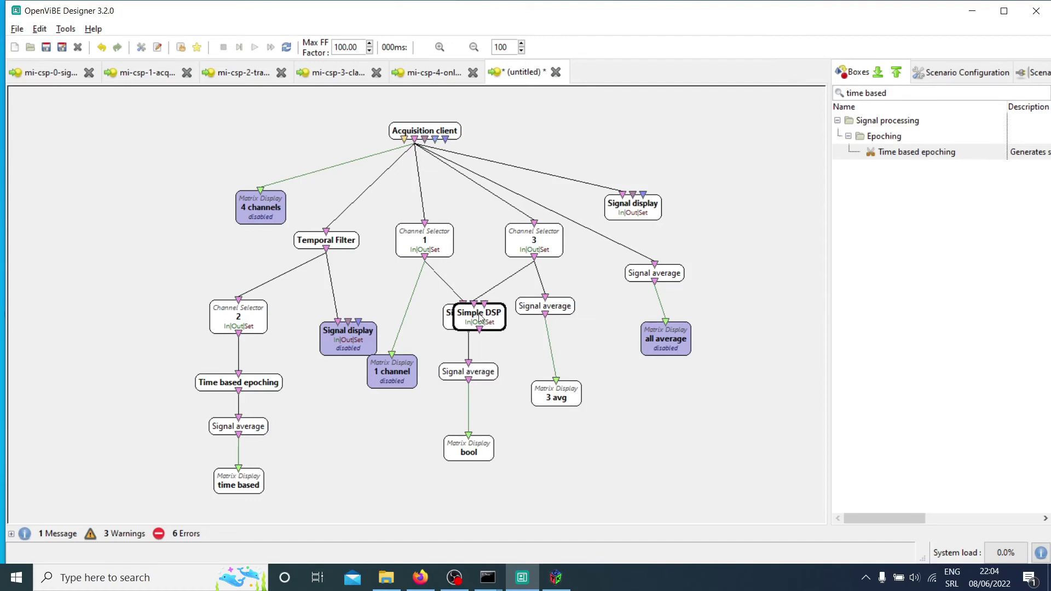
pyautogui.hotkey('ctrl', 'v')
pyautogui.moveTo(494, 408); pyautogui.dragTo(498, 404)
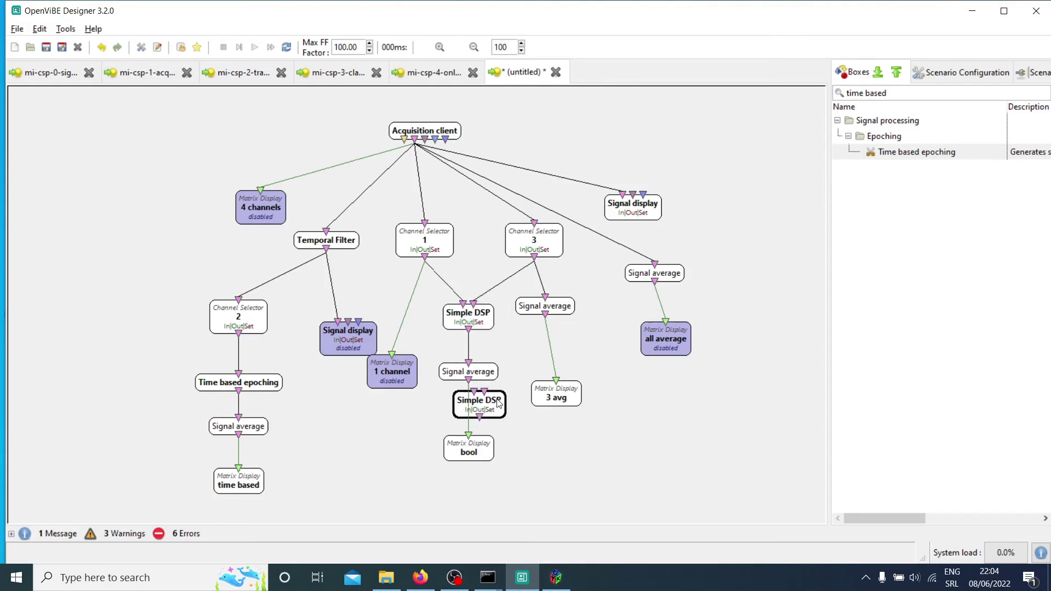
pyautogui.rightClick(498, 403)
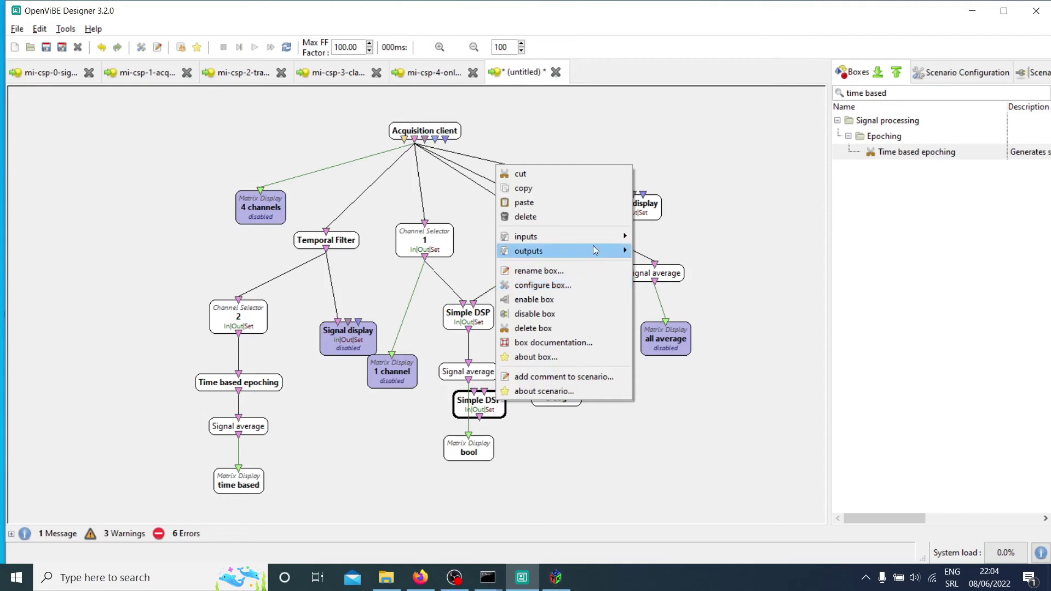
pyautogui.moveTo(586, 235)
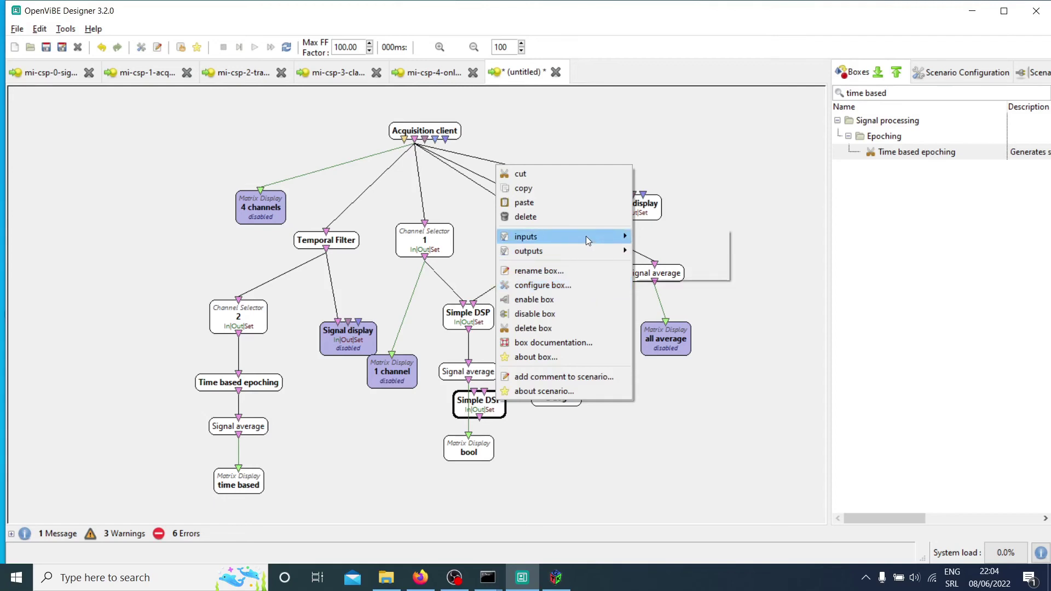
pyautogui.click(793, 395)
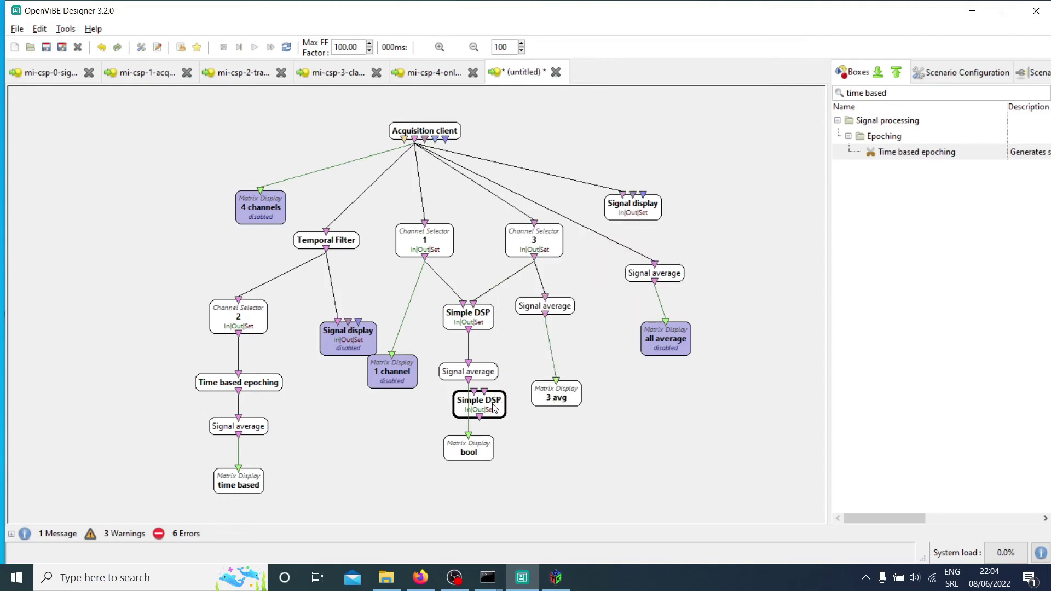
pyautogui.press('Delete')
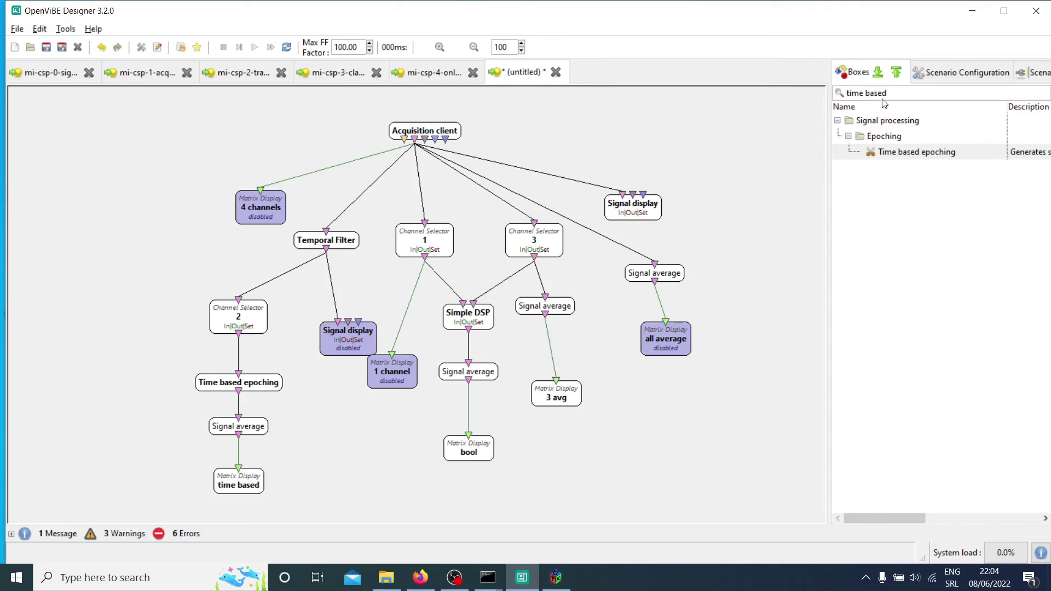
# - Find Simple DSP in the box library and insert a new one between the Signal average and the "bool" Matrix Display
pyautogui.moveTo(890, 93); pyautogui.dragTo(804, 90)
pyautogui.write('dsp')
pyautogui.moveTo(898, 189); pyautogui.dragTo(482, 479)
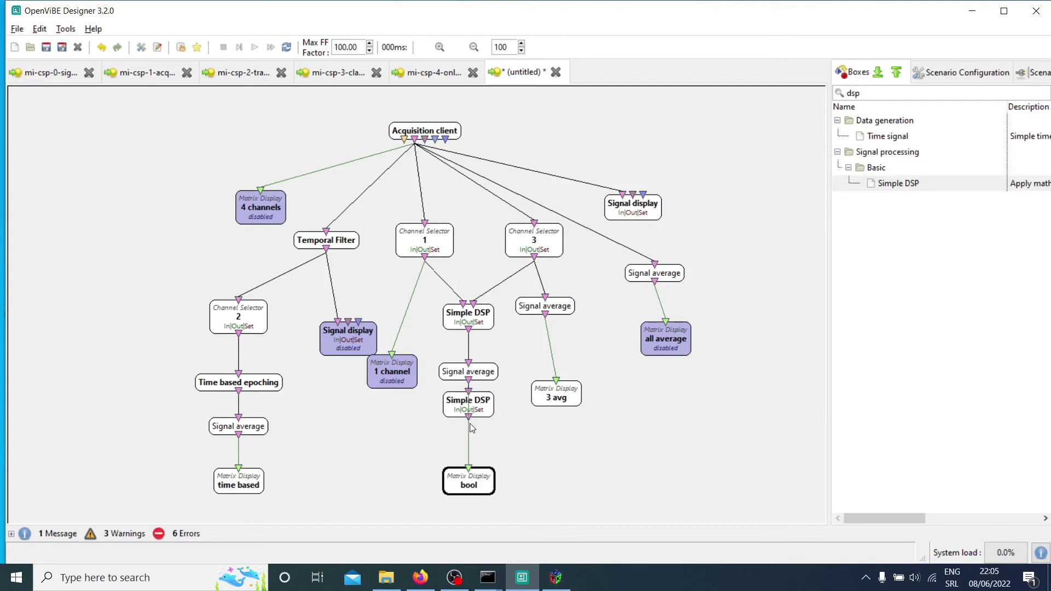
pyautogui.moveTo(468, 421); pyautogui.dragTo(468, 465)
pyautogui.moveTo(490, 408); pyautogui.dragTo(489, 430)
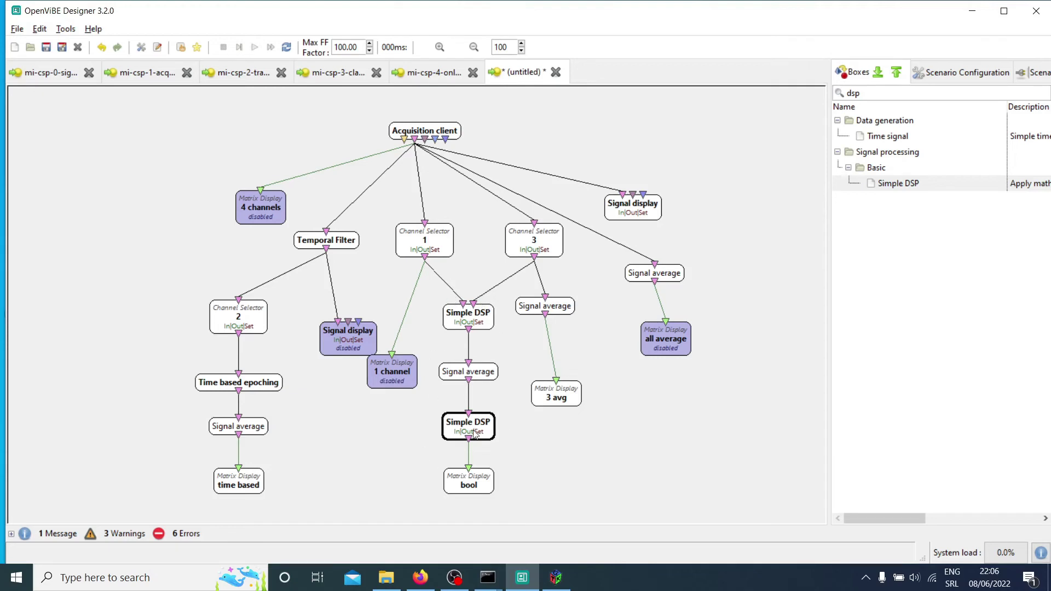
# - Check the equation of the Simple DSP box that combines Channel Selectors 1 and 3, leaving its settings as they are
pyautogui.doubleClick(480, 315)
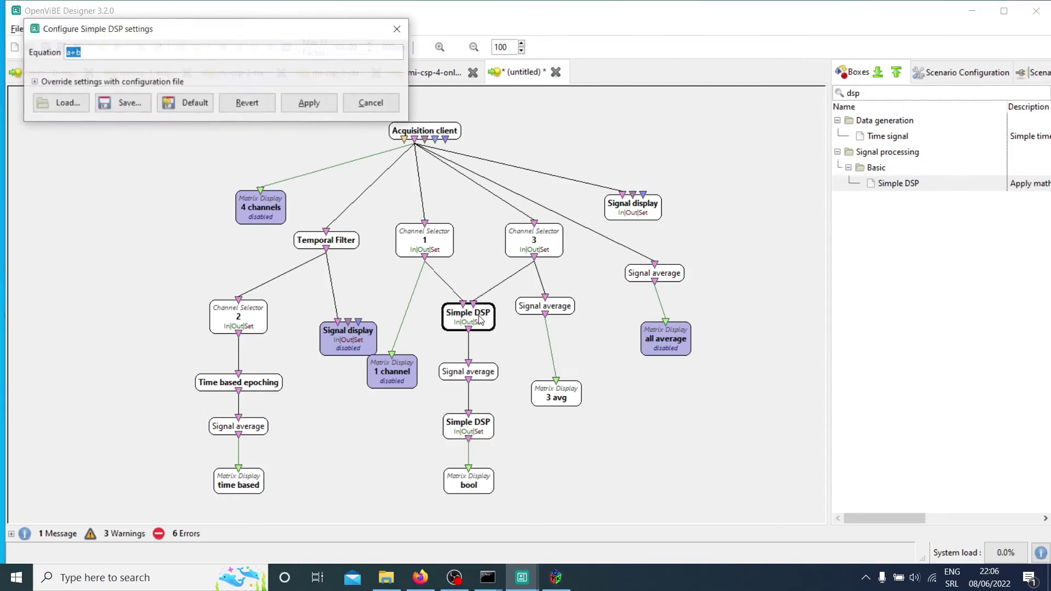
pyautogui.click(157, 50)
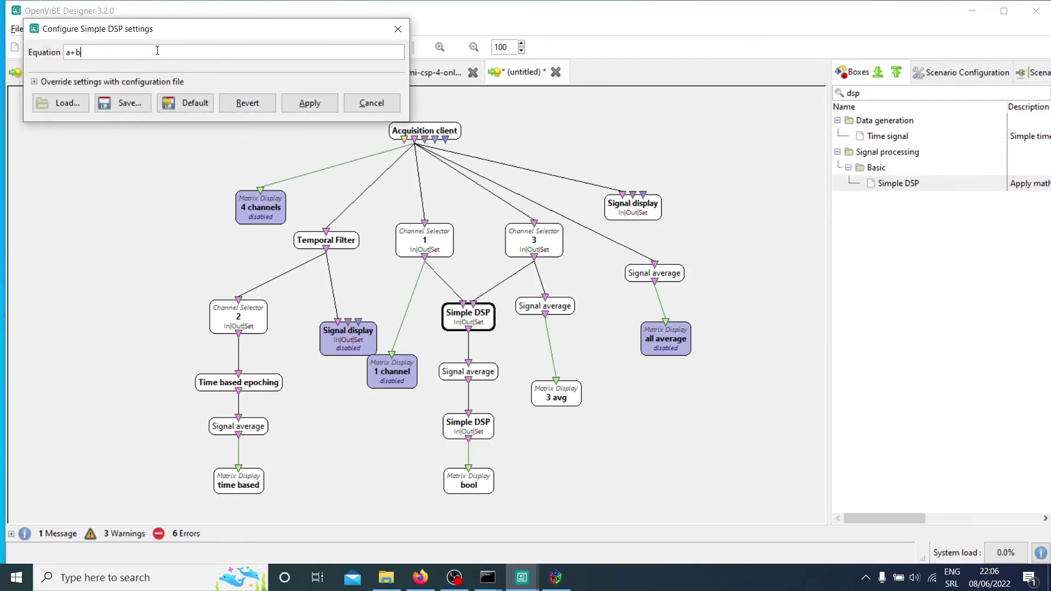
pyautogui.click(382, 106)
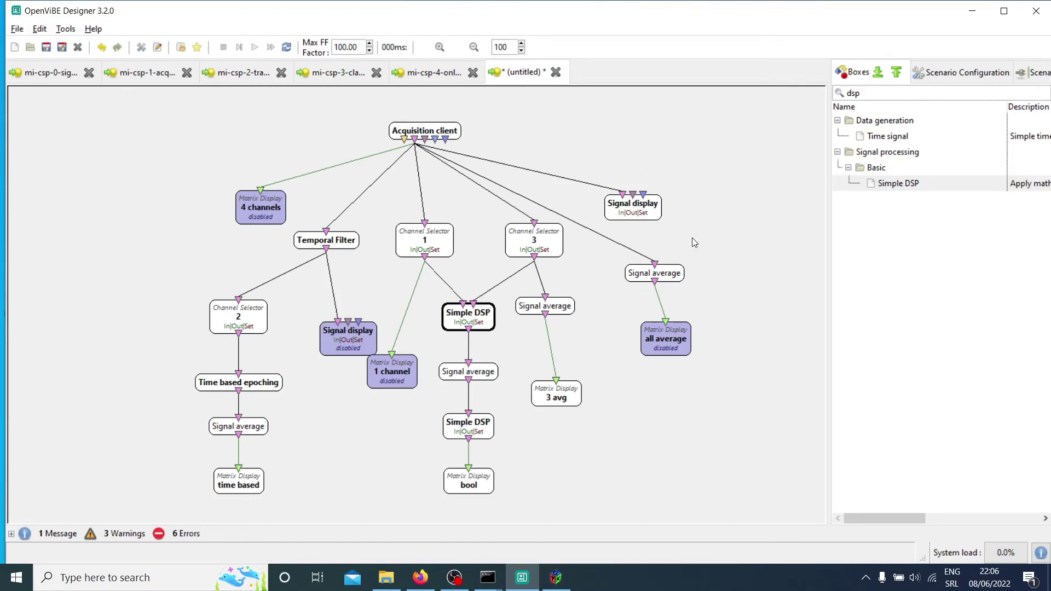
# - Delete the disabled "1 channel" and Temporal Filter Signal display boxes, and move Channel Selector 2 and Time based epoching up
pyautogui.click(405, 374)
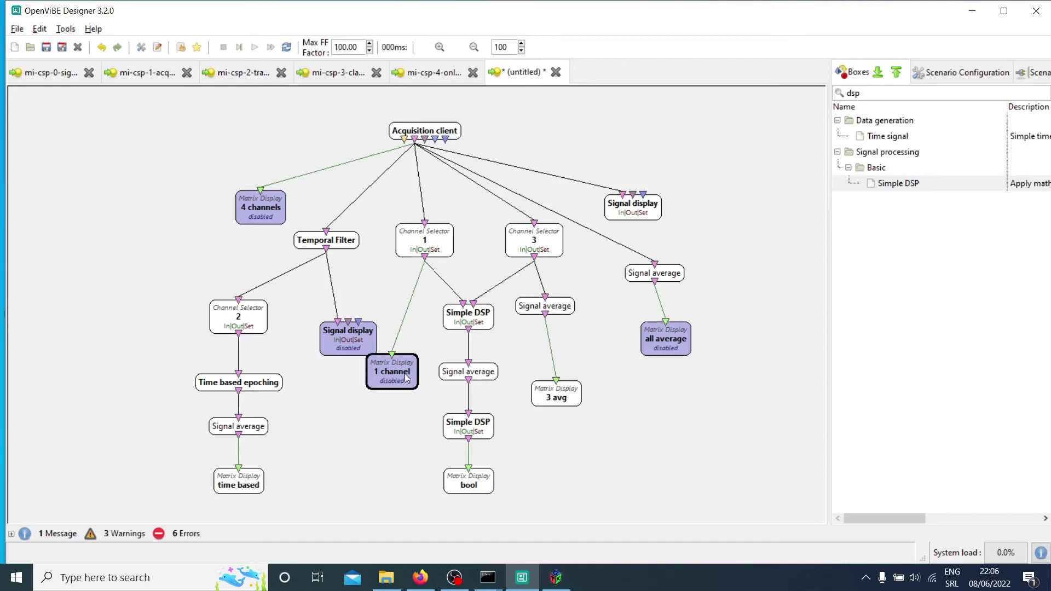
pyautogui.press('Delete')
pyautogui.moveTo(365, 345); pyautogui.dragTo(172, 293)
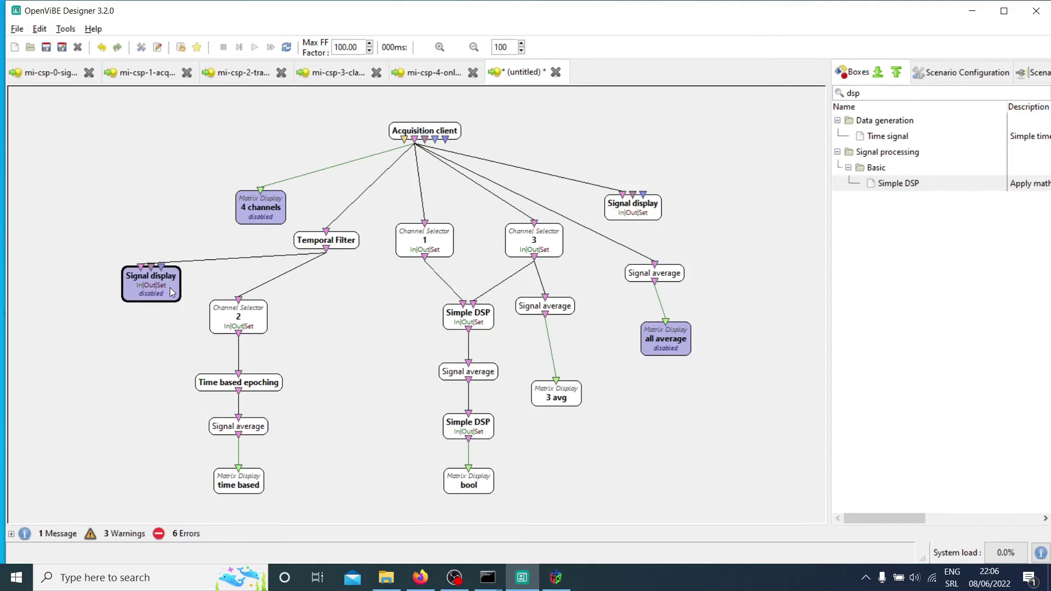
pyautogui.press('Delete')
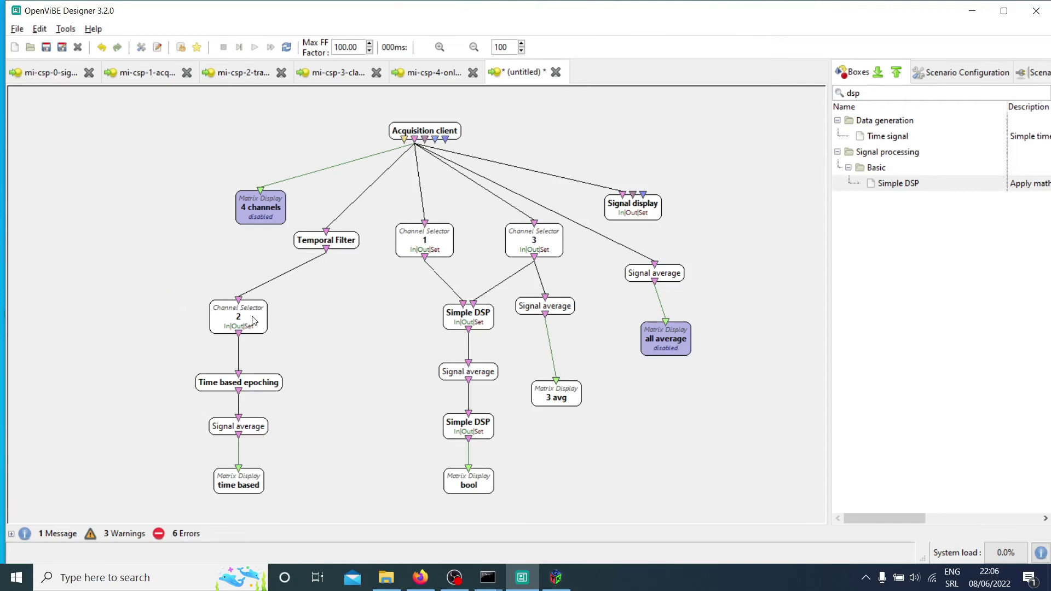
pyautogui.moveTo(252, 318); pyautogui.dragTo(253, 277)
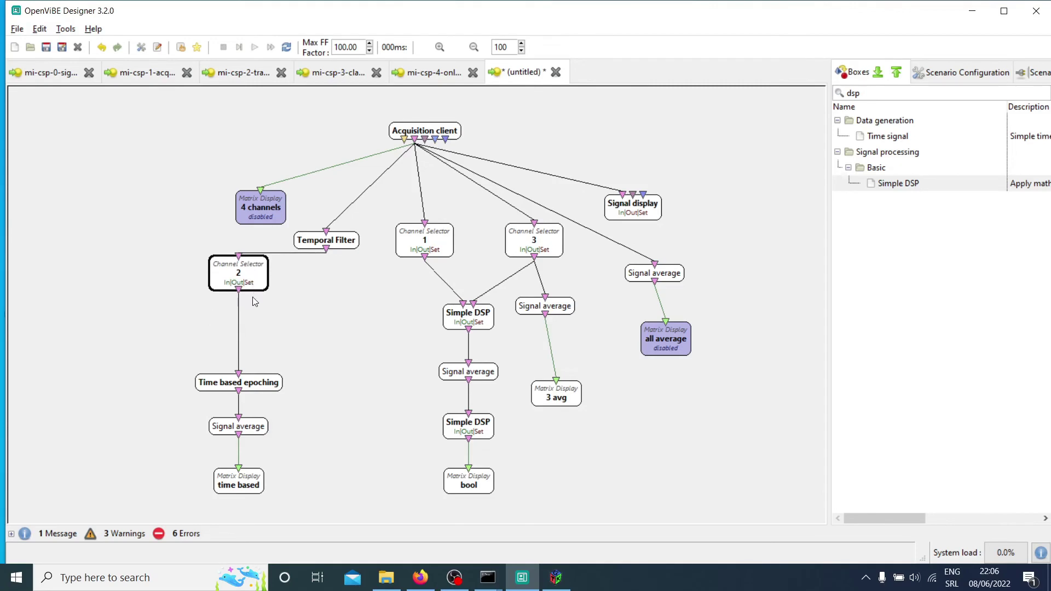
pyautogui.moveTo(268, 379); pyautogui.dragTo(270, 318)
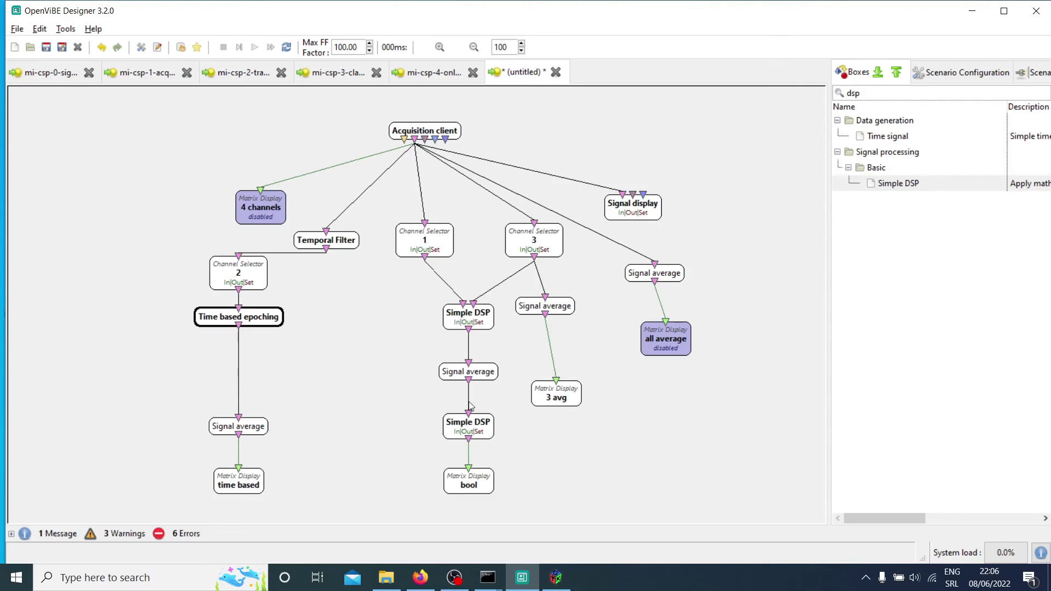
# - Place a copy of the lower Simple DSP box below Time based epoching and connect the epoching output to its input
pyautogui.click(472, 425)
pyautogui.hotkey('ctrl', 'c')
pyautogui.hotkey('ctrl', 'v')
pyautogui.moveTo(367, 415); pyautogui.dragTo(287, 379)
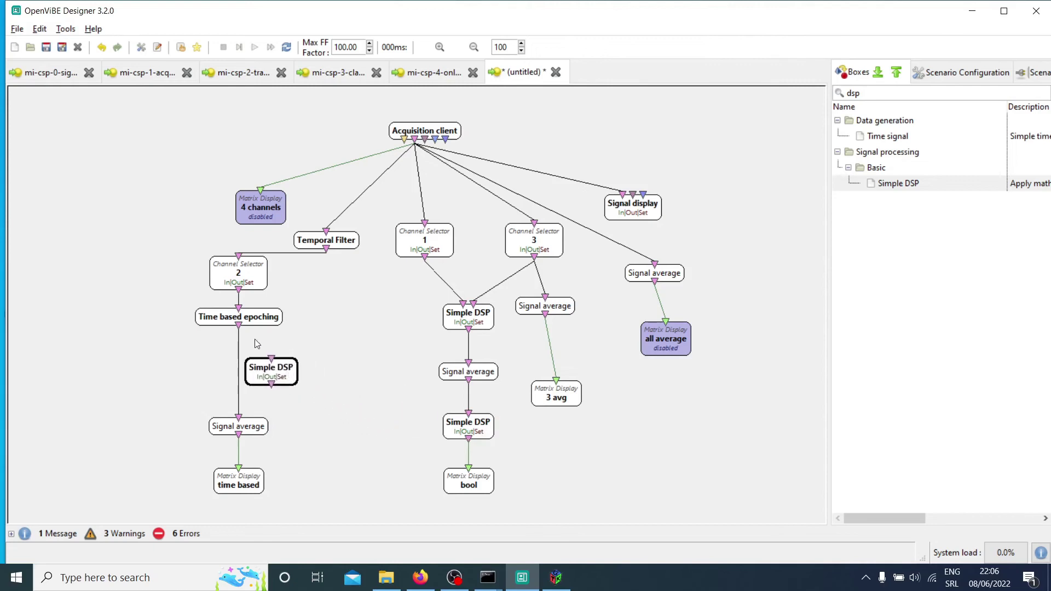
pyautogui.moveTo(239, 326); pyautogui.dragTo(272, 359)
# - Set the equation of the Simple DSP box below Time based epoching to x*x
pyautogui.doubleClick(282, 371)
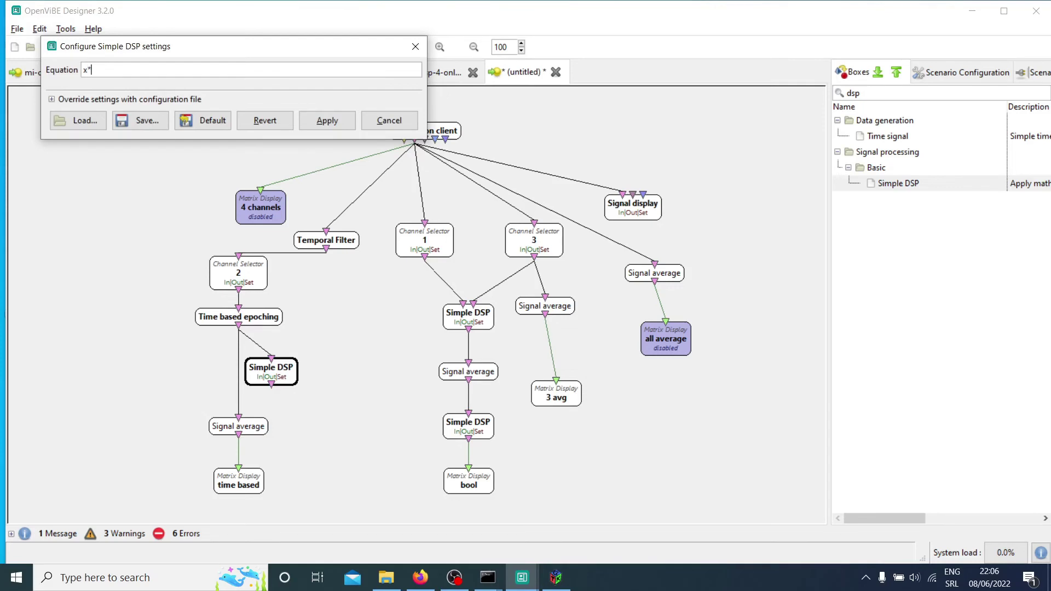
pyautogui.write('x*x')
pyautogui.click(327, 120)
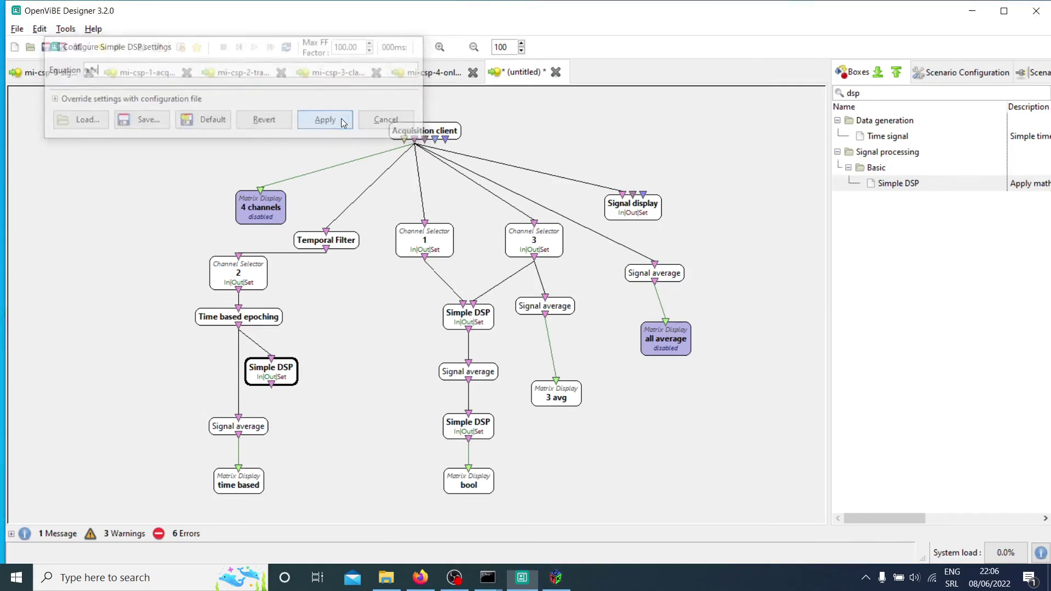
# - Review the Temporal Filter settings without changing them
pyautogui.click(252, 282)
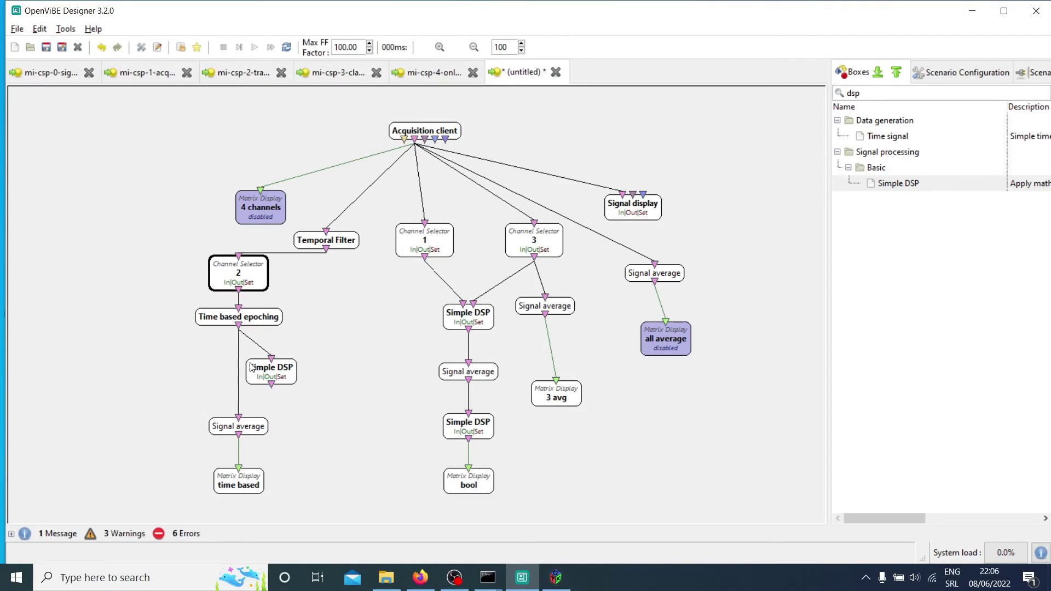
pyautogui.doubleClick(343, 242)
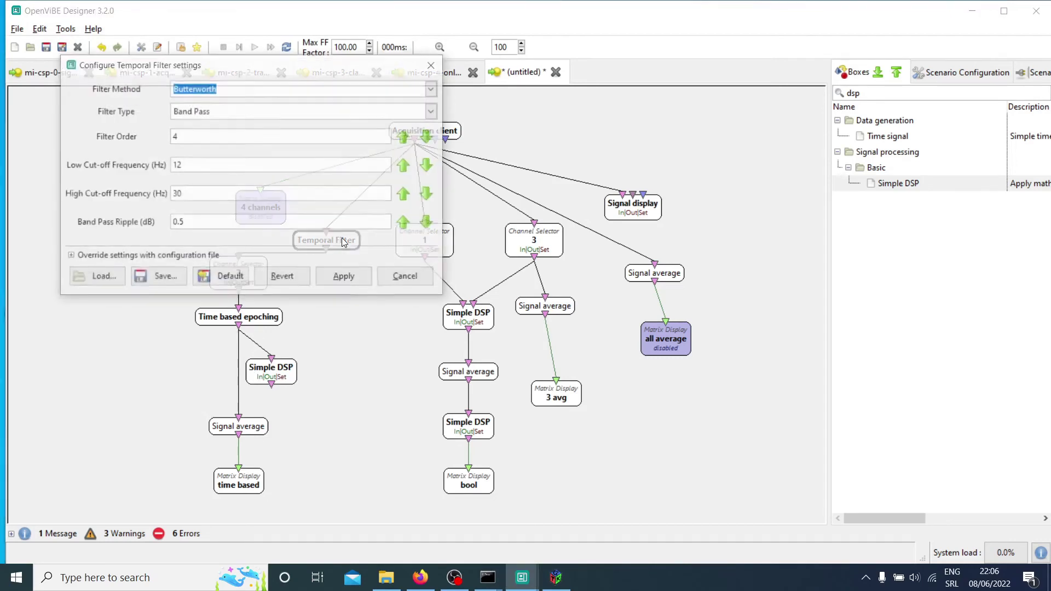
pyautogui.click(389, 281)
# - Connect the x*x Simple DSP output to the Signal average below it and align the box within the "time based" chain
pyautogui.click(277, 368)
pyautogui.moveTo(277, 368); pyautogui.dragTo(277, 365)
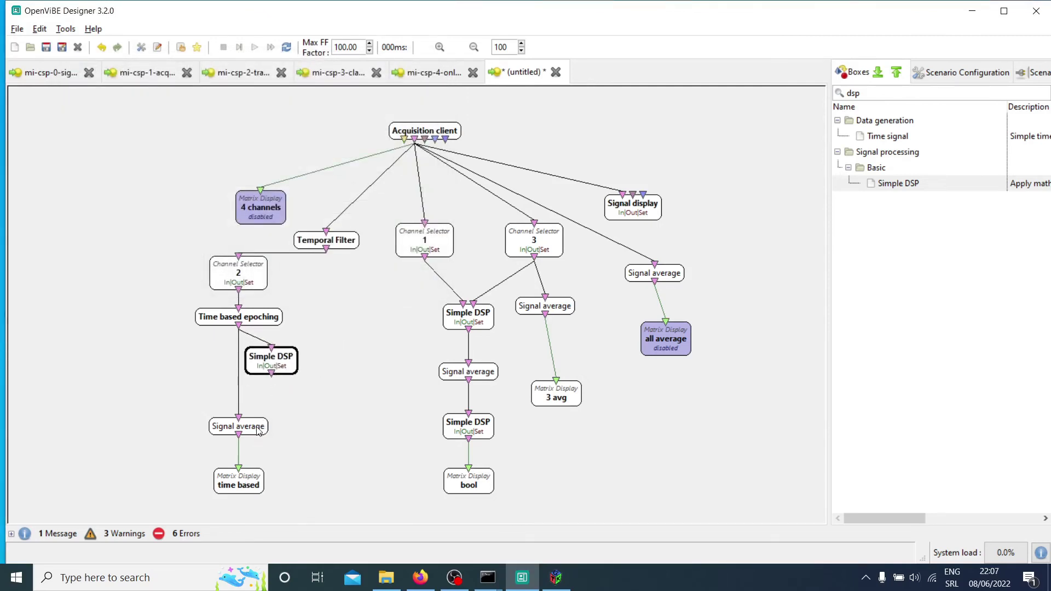
pyautogui.moveTo(271, 375); pyautogui.dragTo(242, 420)
pyautogui.moveTo(288, 362); pyautogui.dragTo(255, 362)
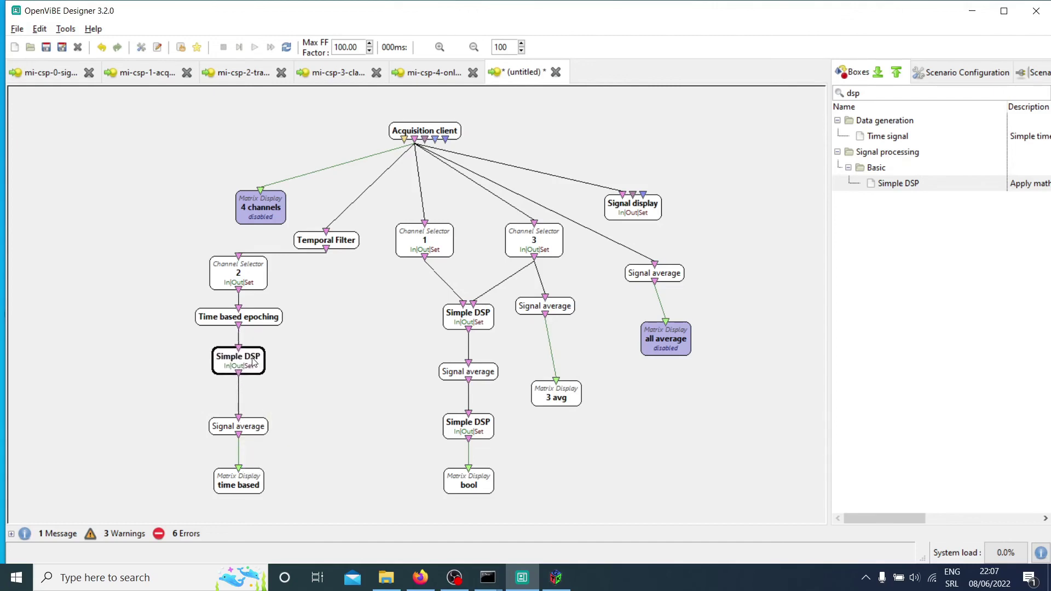
# - Edit the epoch interval of Time based epoching, and move the Signal average up beneath the x*x Simple DSP box
pyautogui.doubleClick(263, 320)
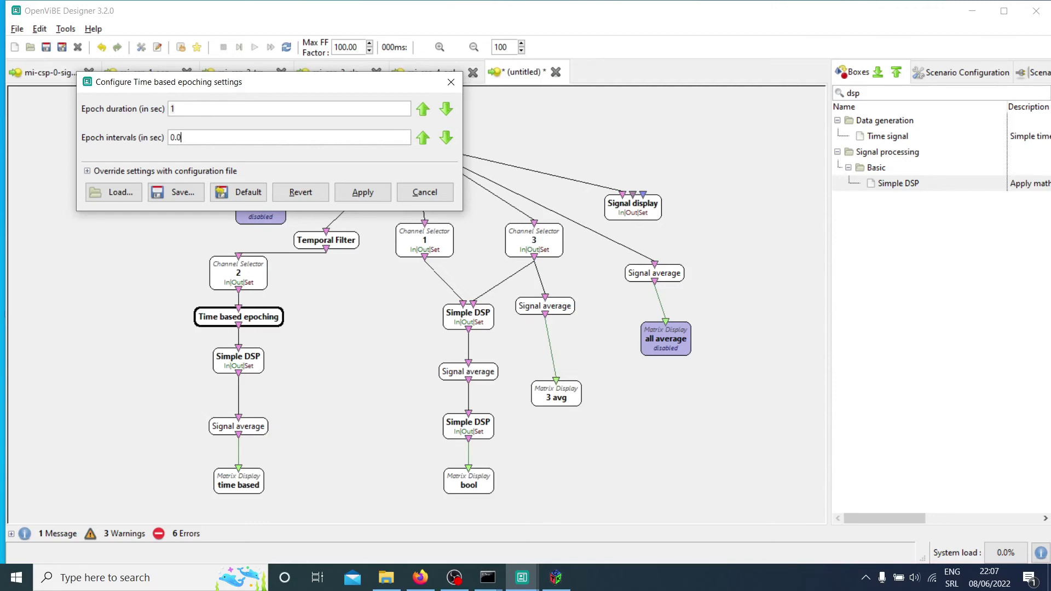
pyautogui.click(379, 197)
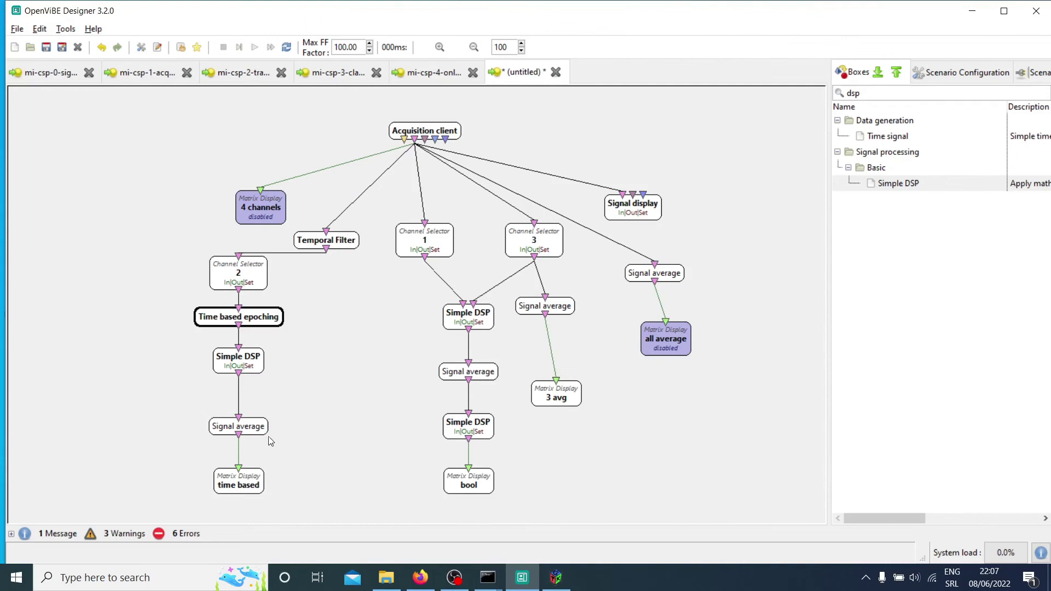
pyautogui.moveTo(260, 430); pyautogui.dragTo(262, 413)
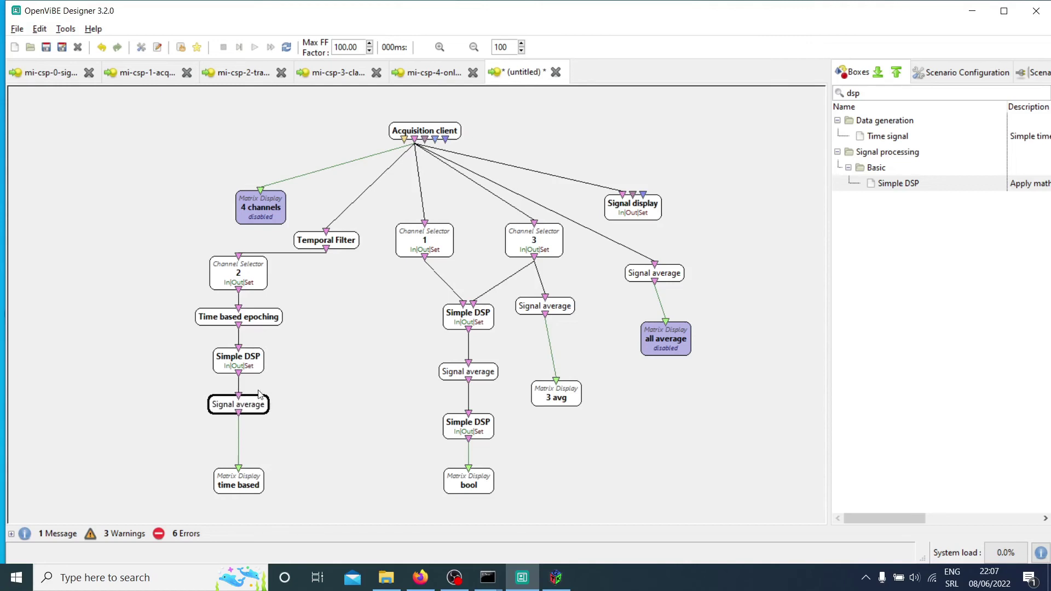
pyautogui.doubleClick(238, 353)
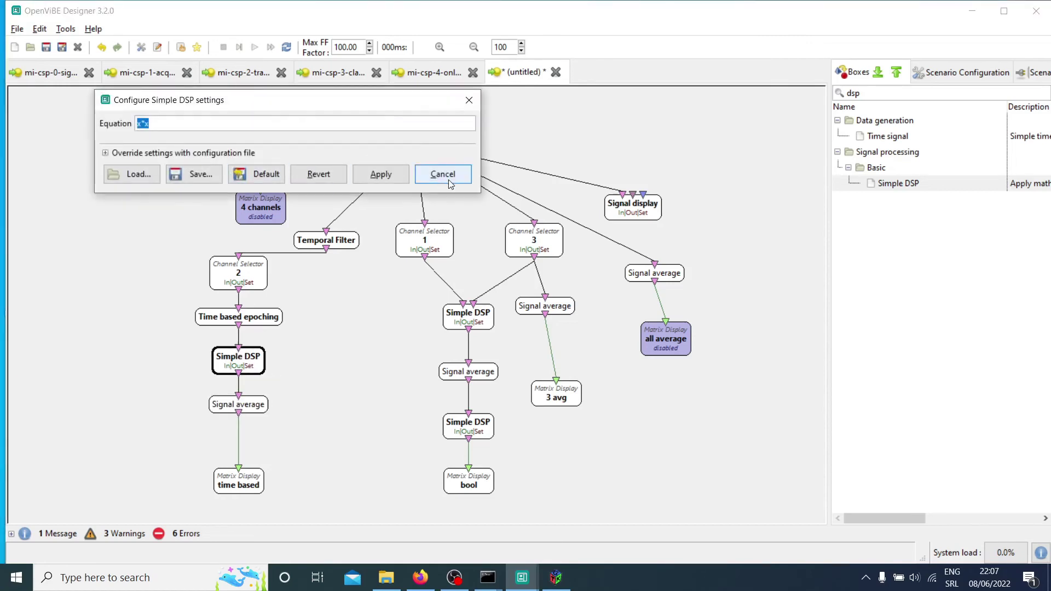
pyautogui.click(443, 174)
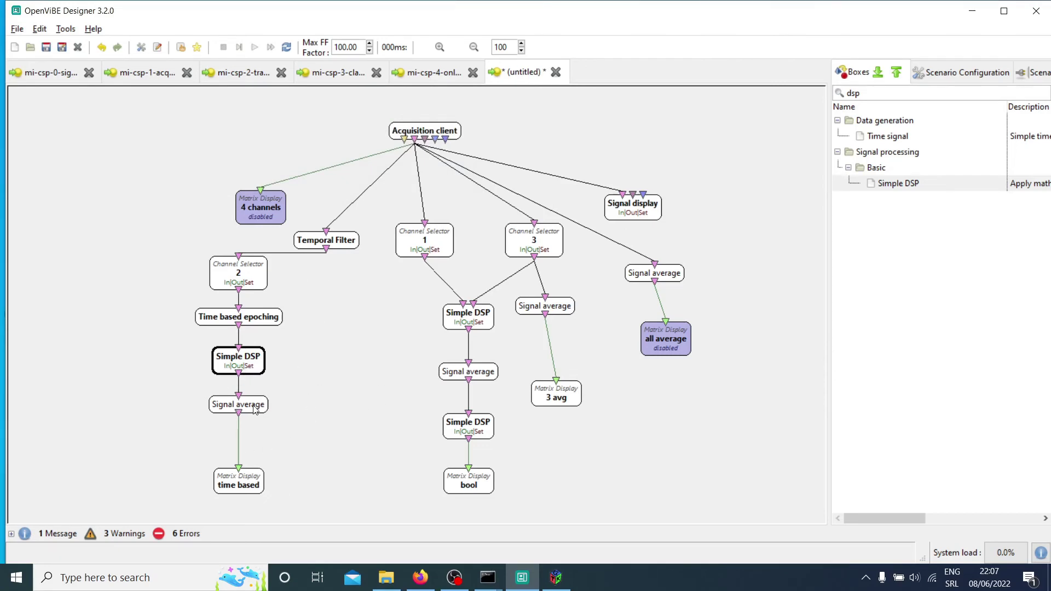
pyautogui.moveTo(254, 410); pyautogui.dragTo(259, 404)
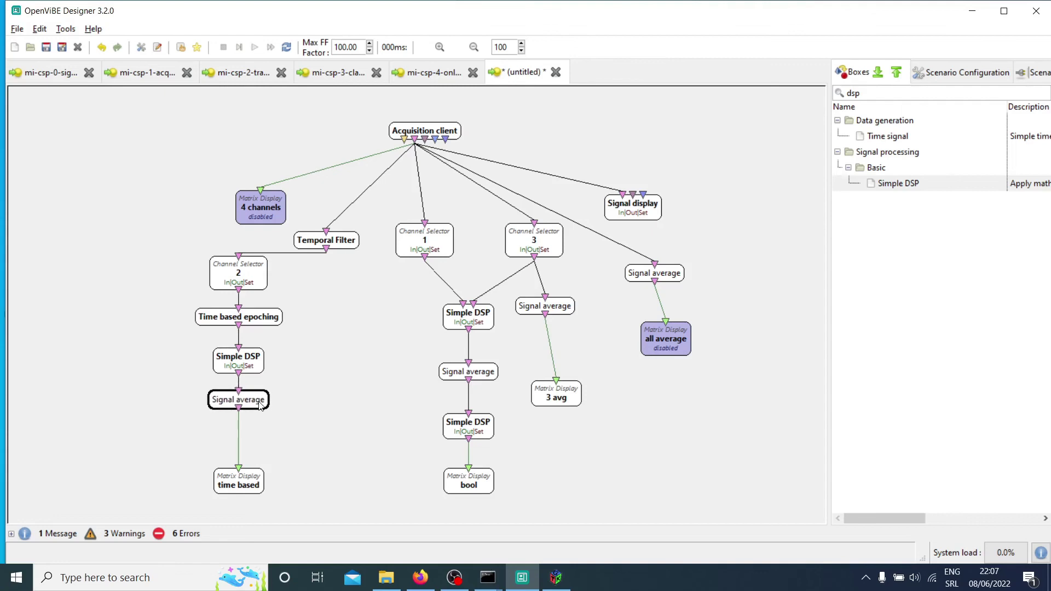
# - Insert a copy of the x*x Simple DSP box between Signal average and the "time based" Matrix Display, moving the display down for room
pyautogui.click(256, 361)
pyautogui.hotkey('ctrl', 'c')
pyautogui.hotkey('ctrl', 'v')
pyautogui.moveTo(276, 364); pyautogui.dragTo(313, 436)
pyautogui.moveTo(254, 483); pyautogui.dragTo(255, 504)
pyautogui.moveTo(304, 431); pyautogui.dragTo(261, 418)
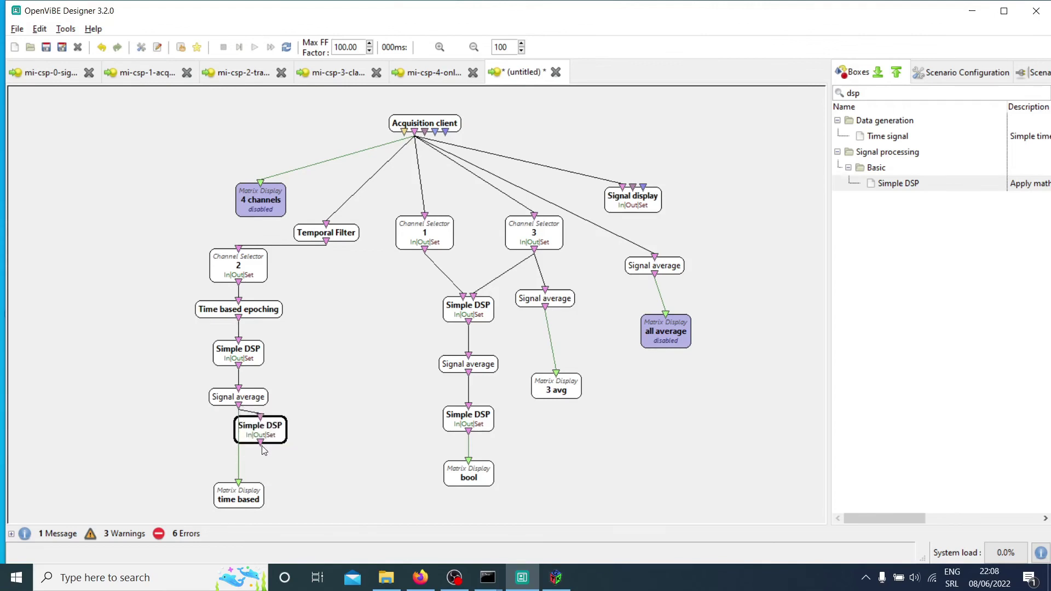
pyautogui.click(247, 466)
pyautogui.moveTo(261, 443); pyautogui.dragTo(239, 482)
pyautogui.moveTo(272, 435); pyautogui.dragTo(250, 446)
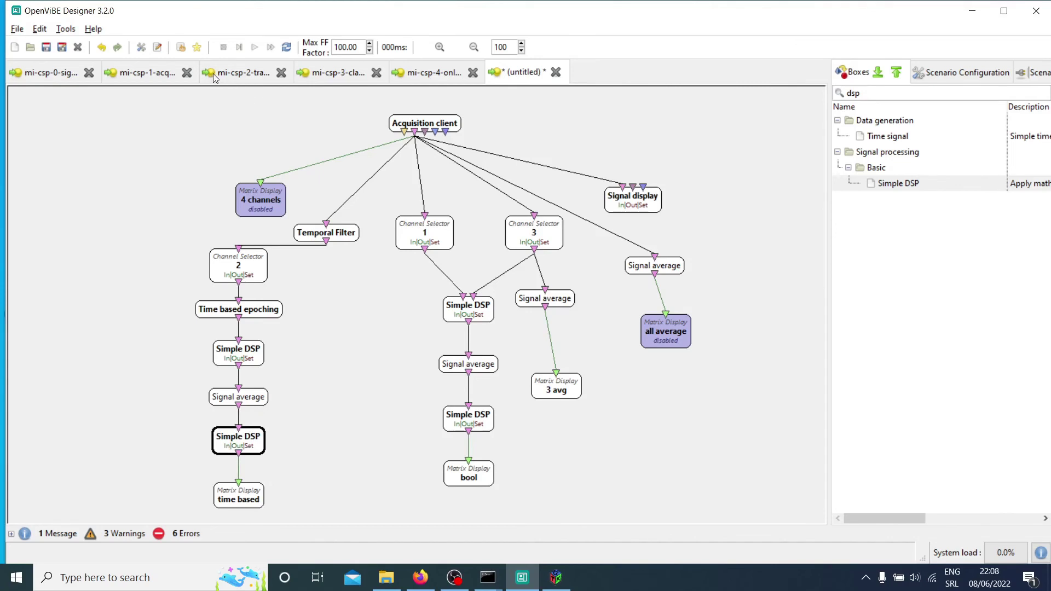
# - Find the mi-csp-3-classifier-trainer scenario and examine the Time based epoching duration and interval in its Right trials branch
pyautogui.click(230, 74)
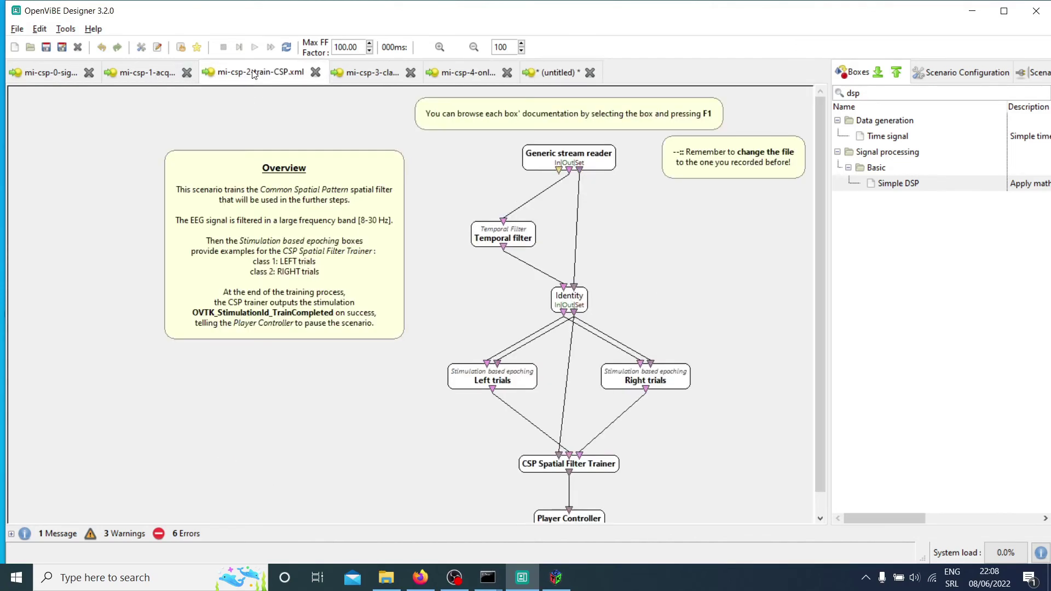
pyautogui.click(155, 72)
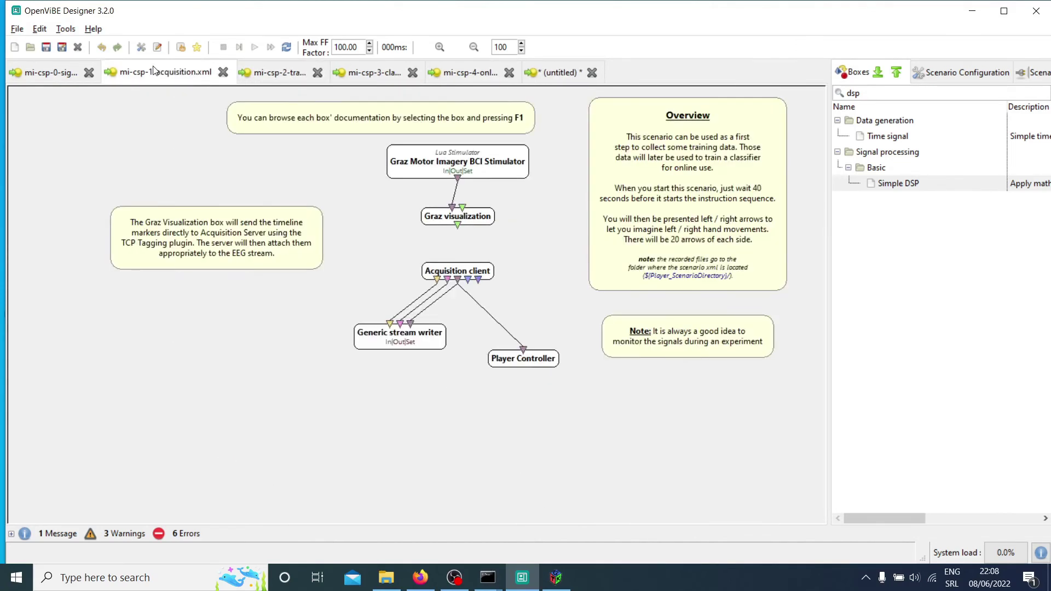
pyautogui.click(379, 77)
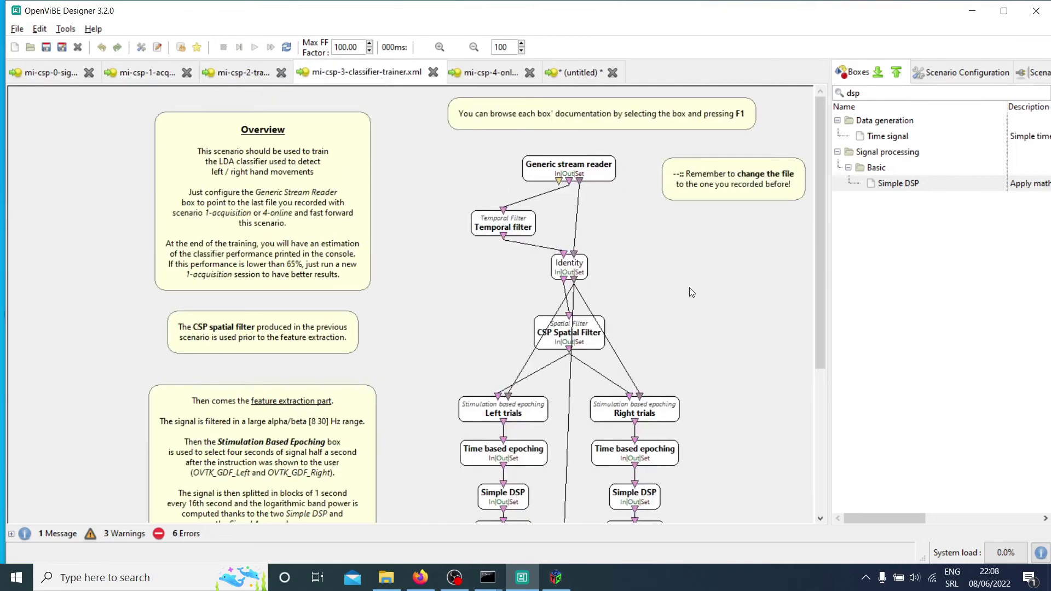
pyautogui.scroll(-3, 704, 324)
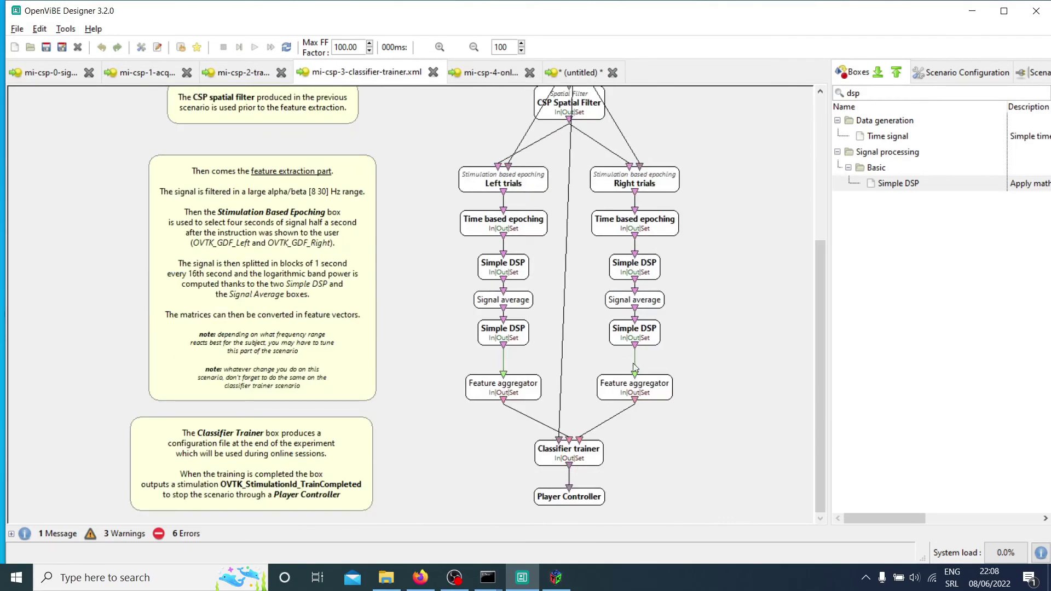
pyautogui.doubleClick(633, 224)
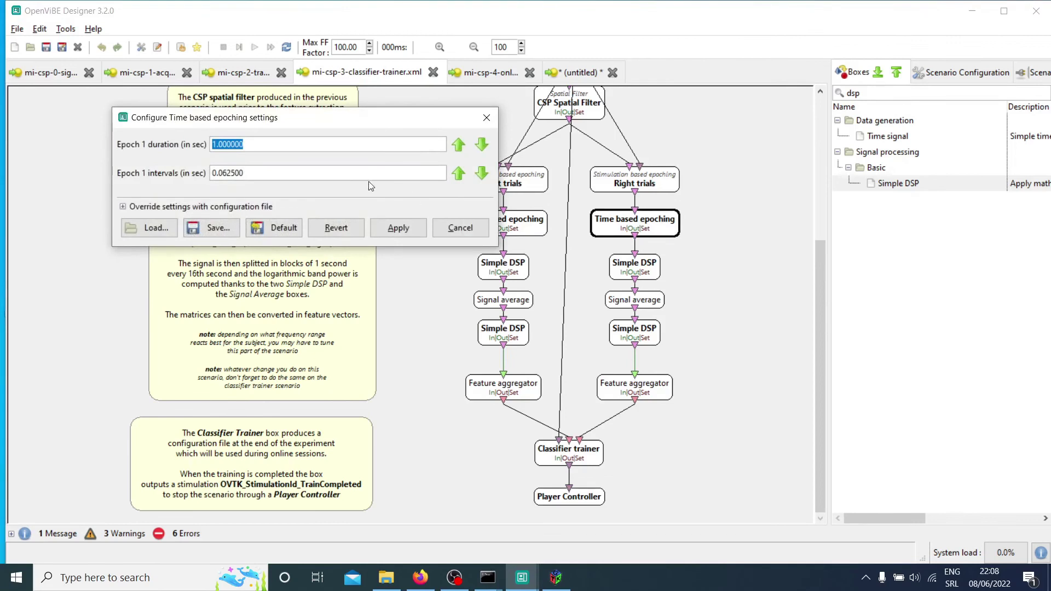
pyautogui.moveTo(251, 175); pyautogui.dragTo(206, 179)
pyautogui.click(268, 178)
pyautogui.click(458, 227)
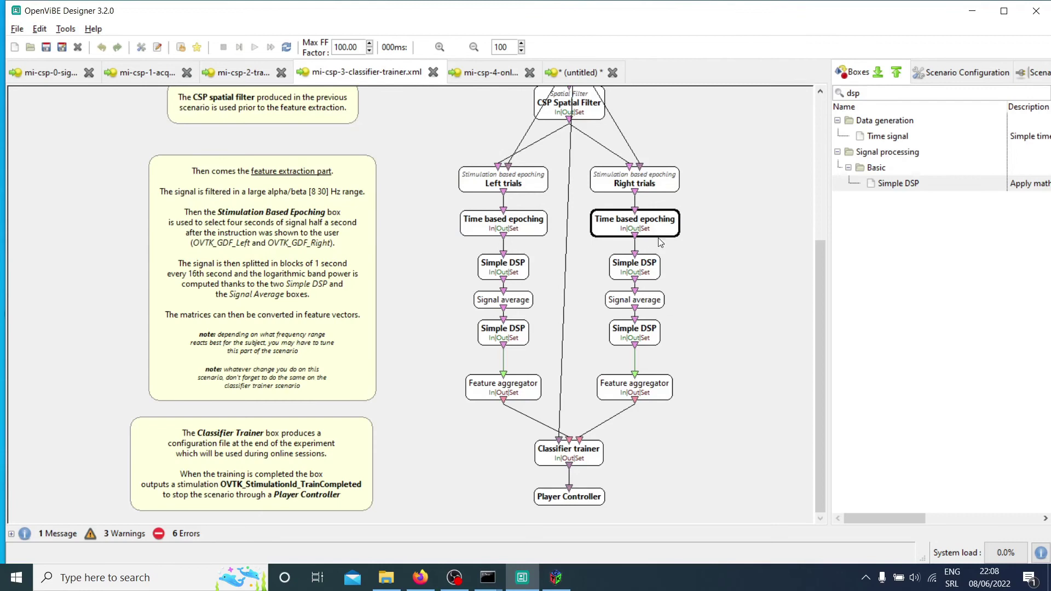
# - Examine both Simple DSP equations in the Right trials branch, rechecking the Time based epoching settings between them
pyautogui.doubleClick(655, 273)
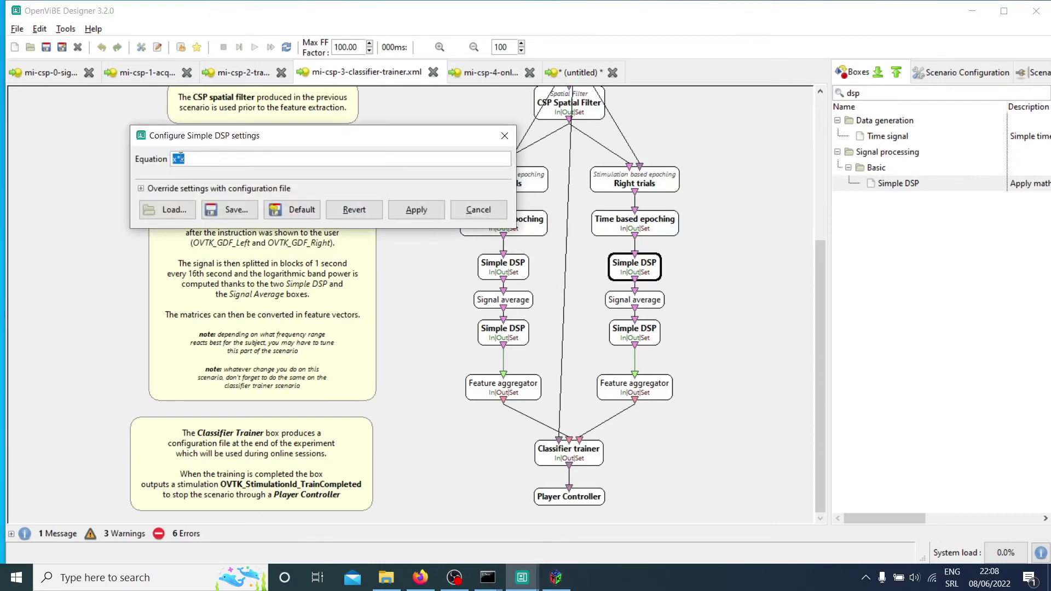
pyautogui.click(495, 209)
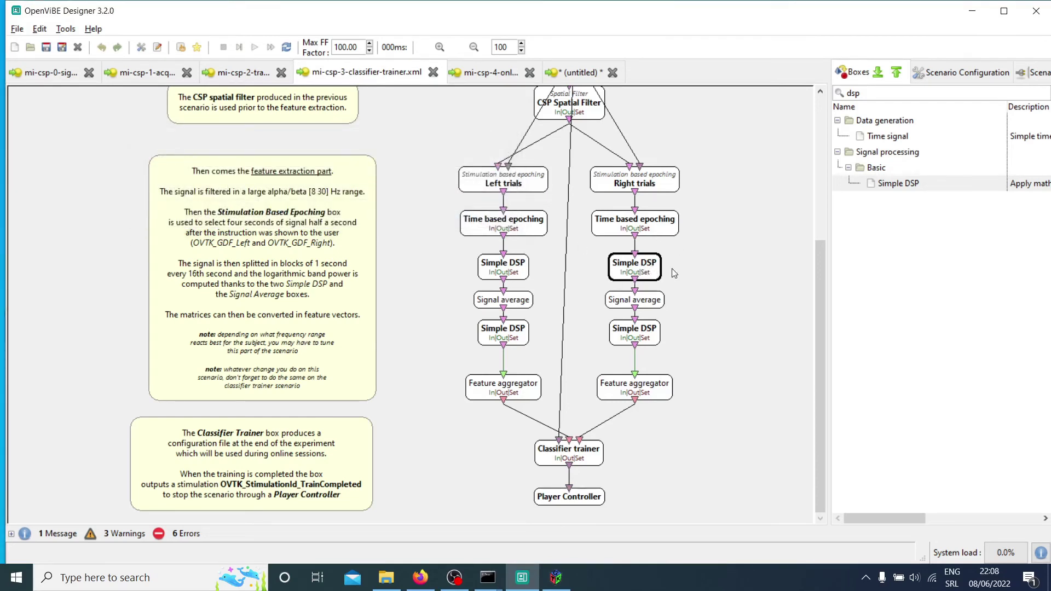
pyautogui.click(661, 301)
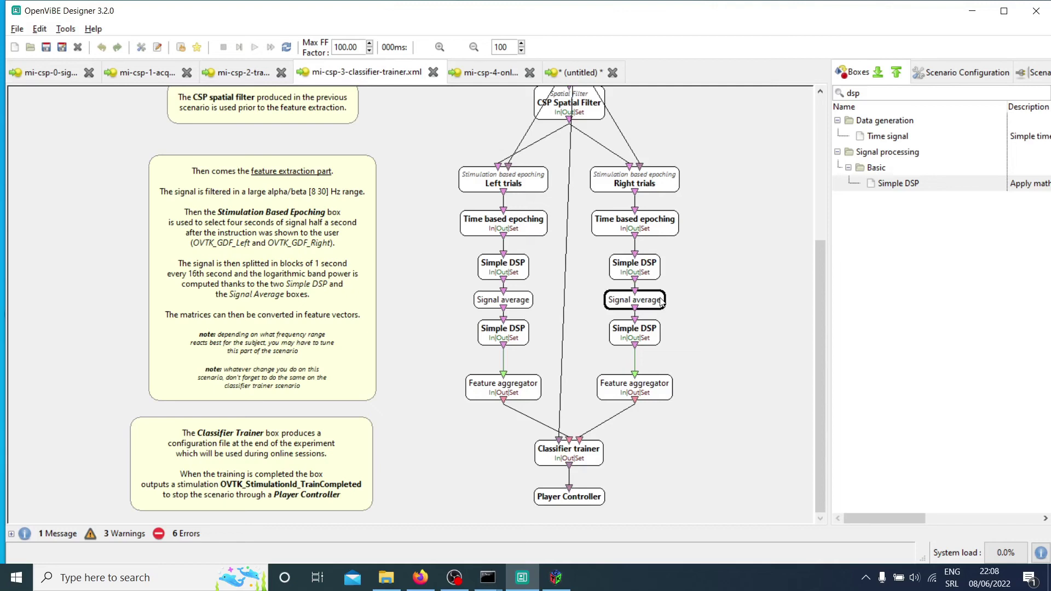
pyautogui.doubleClick(667, 234)
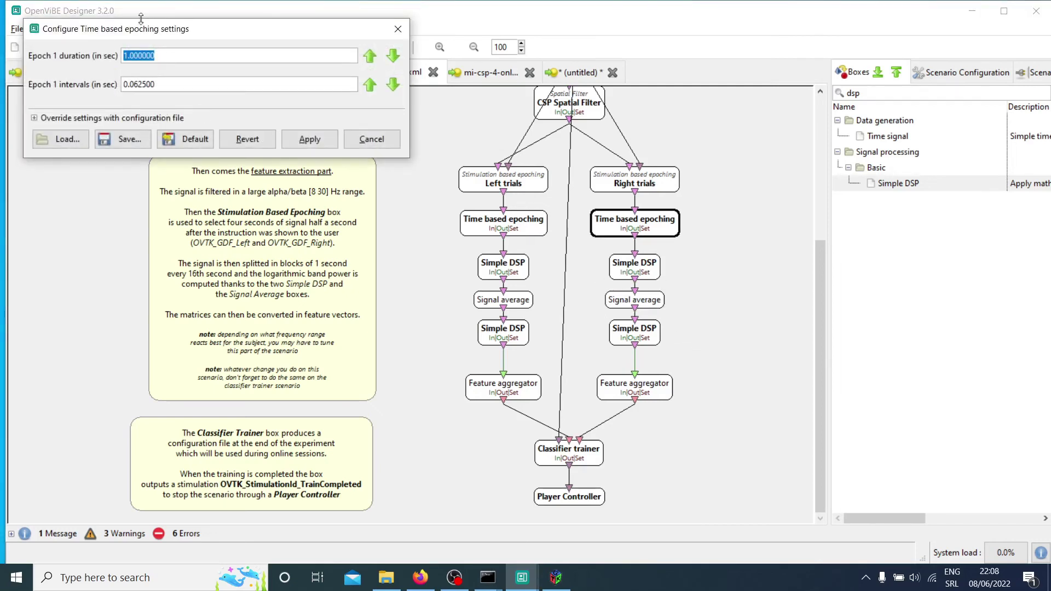
pyautogui.click(375, 140)
pyautogui.doubleClick(640, 341)
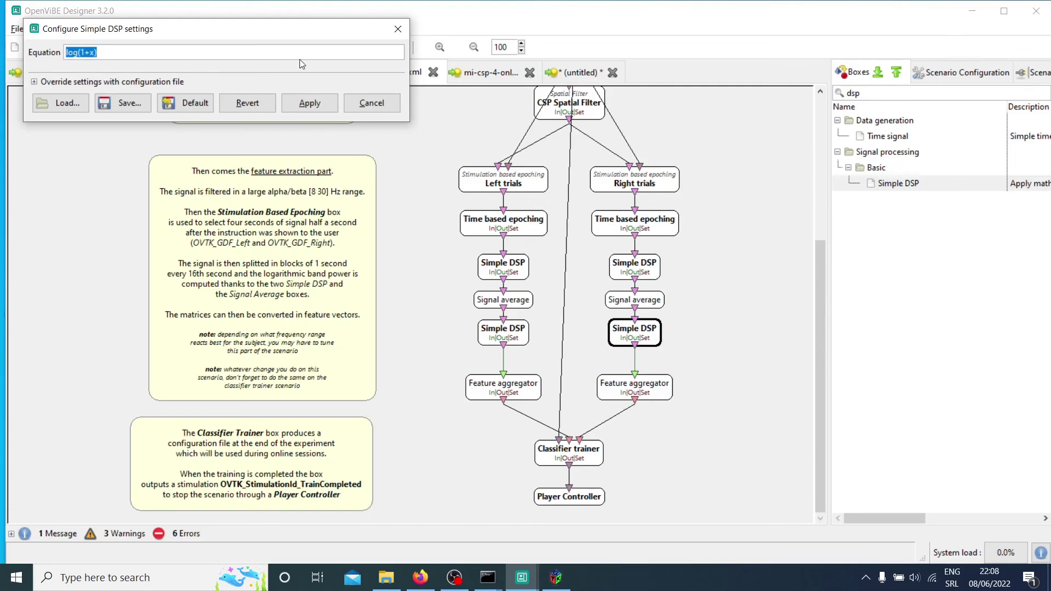
pyautogui.click(370, 103)
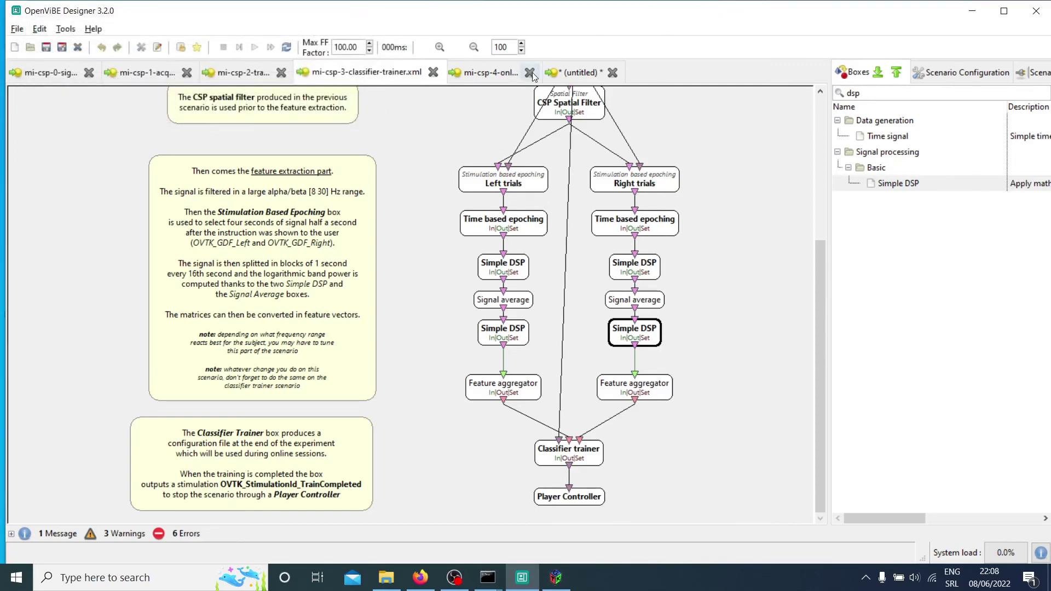
# - Return to the untitled scenario and set the equation of the Simple DSP above the "time based" display to log(1+x)
pyautogui.click(566, 73)
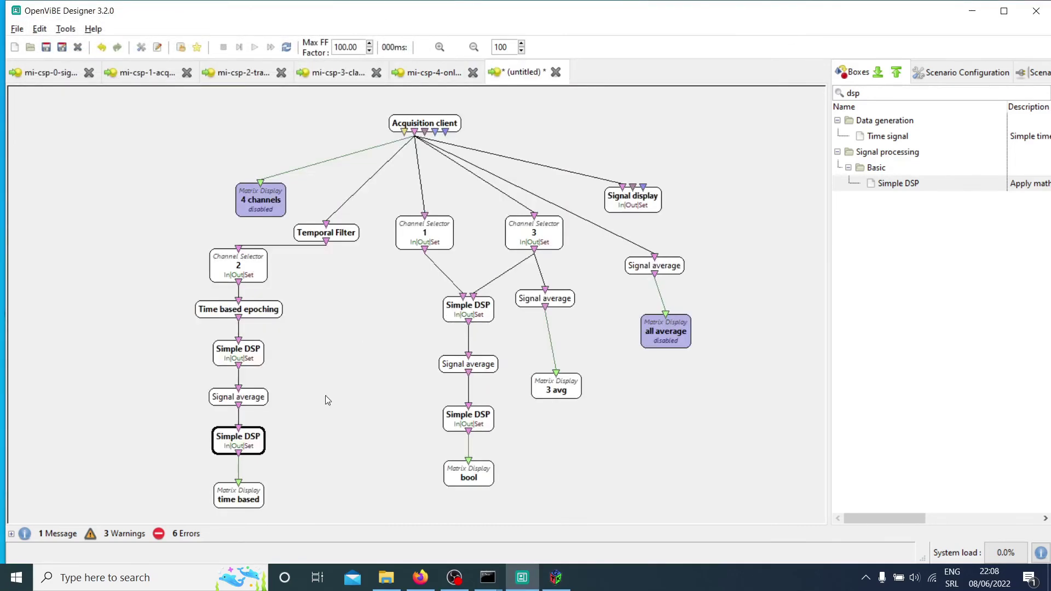
pyautogui.doubleClick(241, 441)
pyautogui.hotkey('ctrl', 'v')
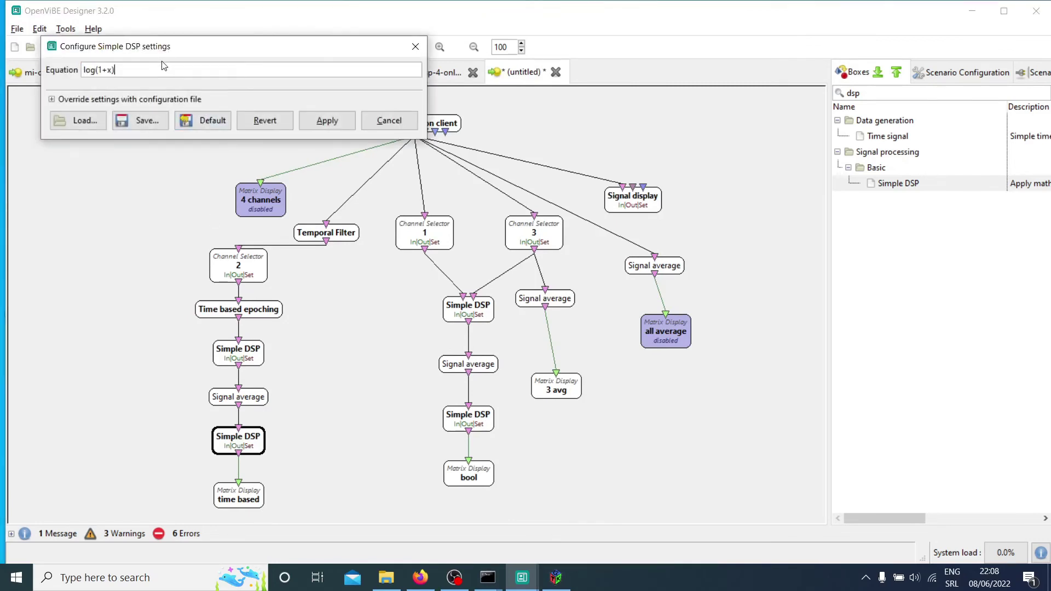
pyautogui.click(310, 117)
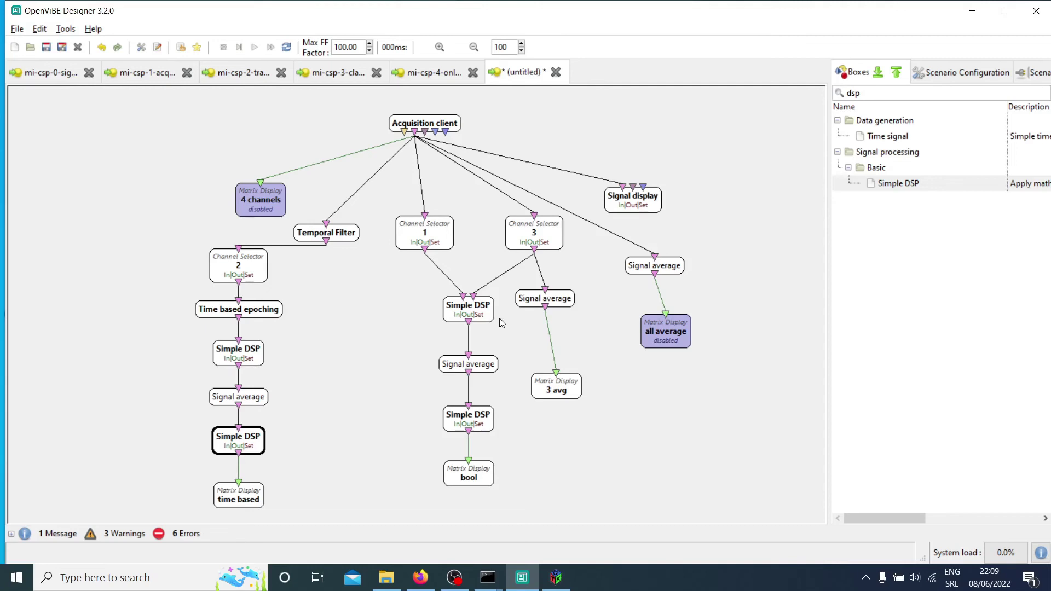
# - Check the equations of both Simple DSP boxes in the "bool" branch and set the lower one to x>=0
pyautogui.doubleClick(480, 310)
pyautogui.click(408, 139)
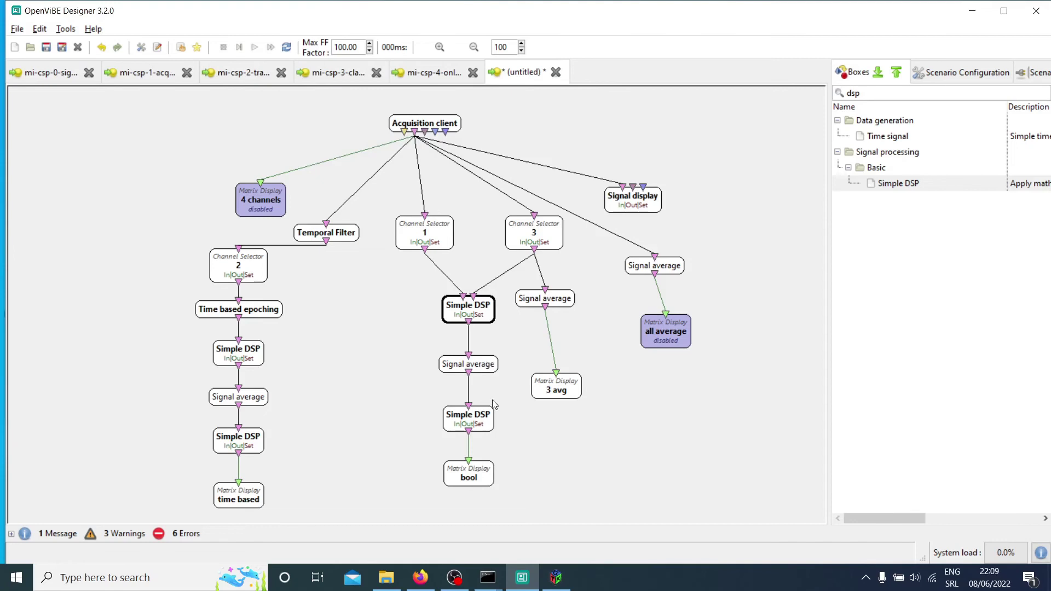
pyautogui.doubleClick(484, 418)
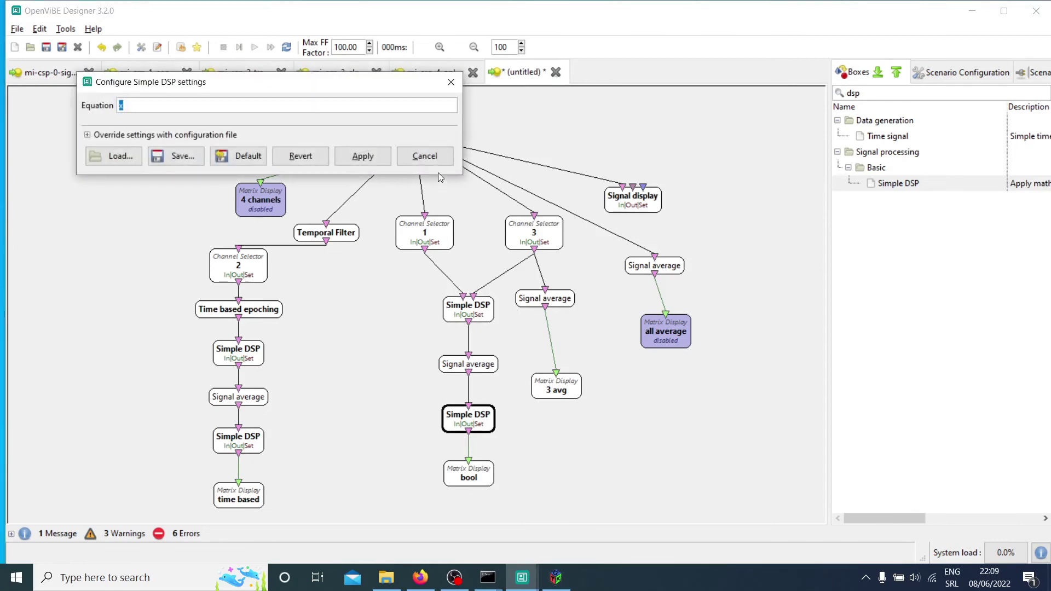
pyautogui.click(448, 158)
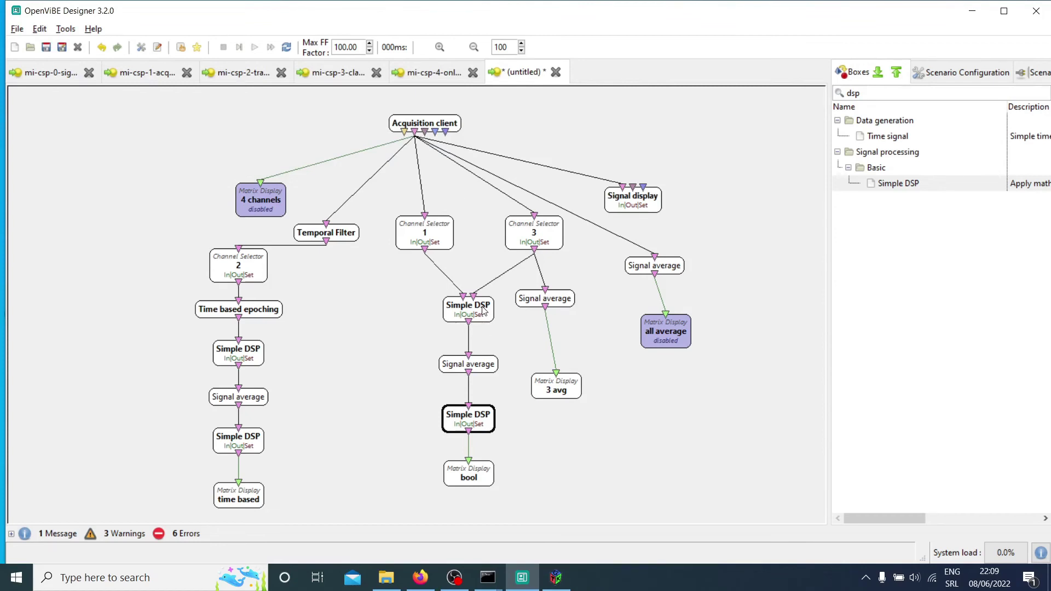
pyautogui.doubleClick(484, 311)
pyautogui.click(446, 179)
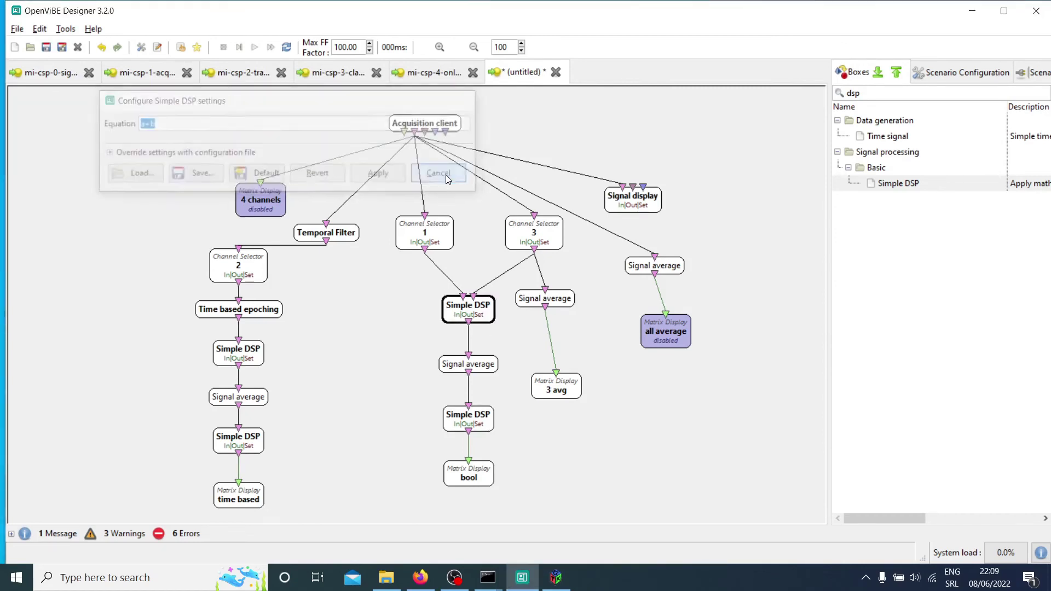
pyautogui.doubleClick(475, 422)
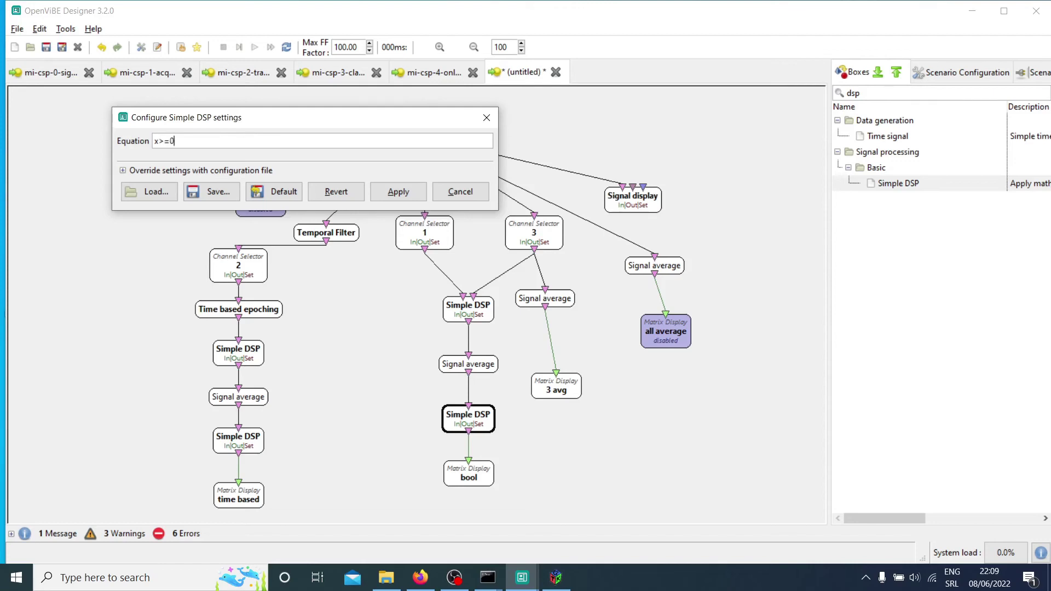
pyautogui.click(398, 198)
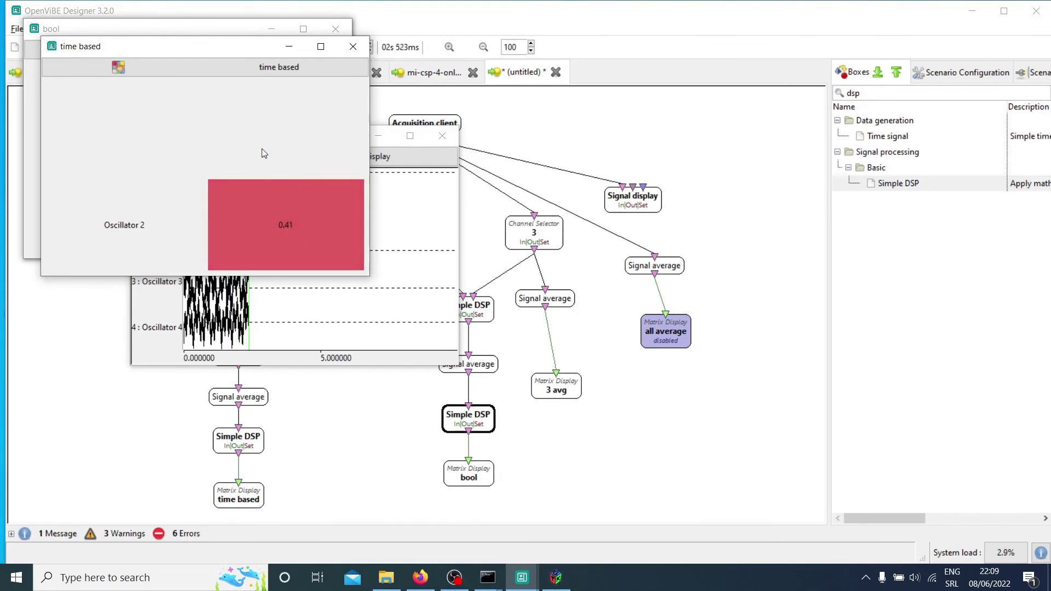
# - Run the scenario, spread out the "time based" and "bool" display windows to watch their values, and stop playback
pyautogui.moveTo(213, 52); pyautogui.dragTo(602, 65)
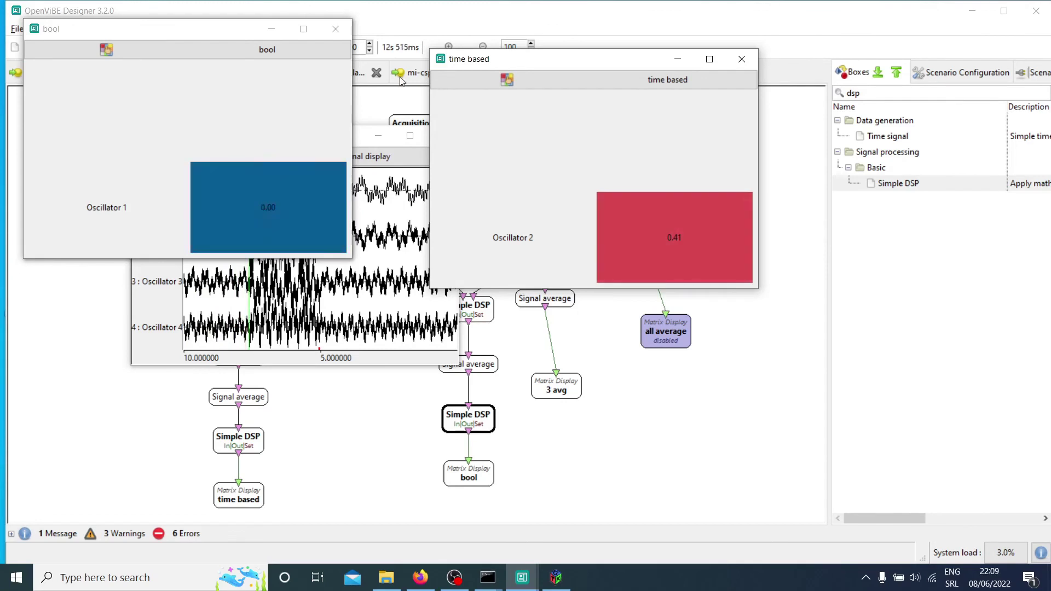
pyautogui.moveTo(230, 33); pyautogui.dragTo(588, 35)
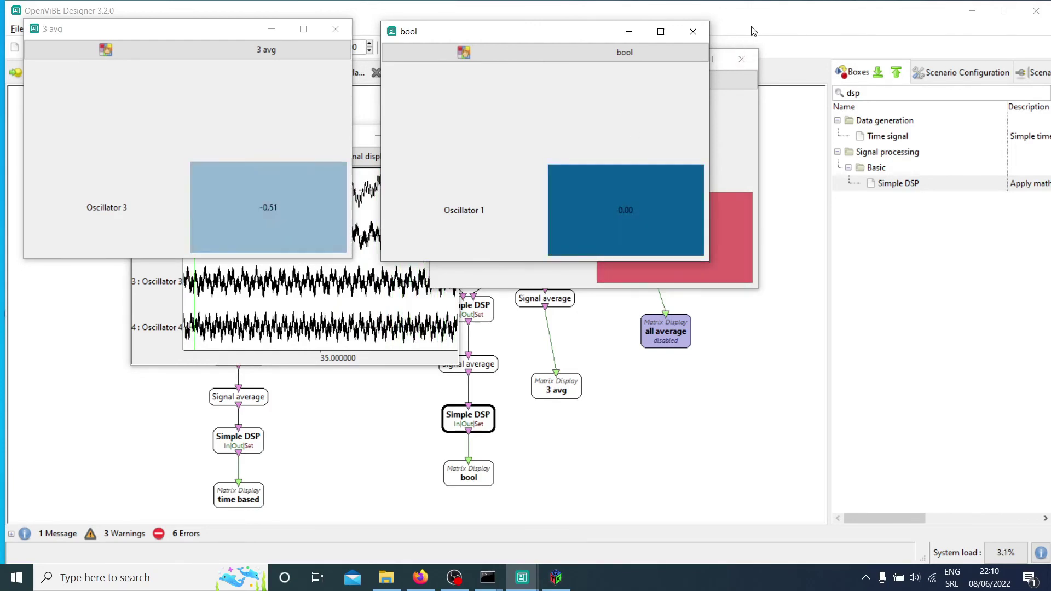
pyautogui.press('F5')
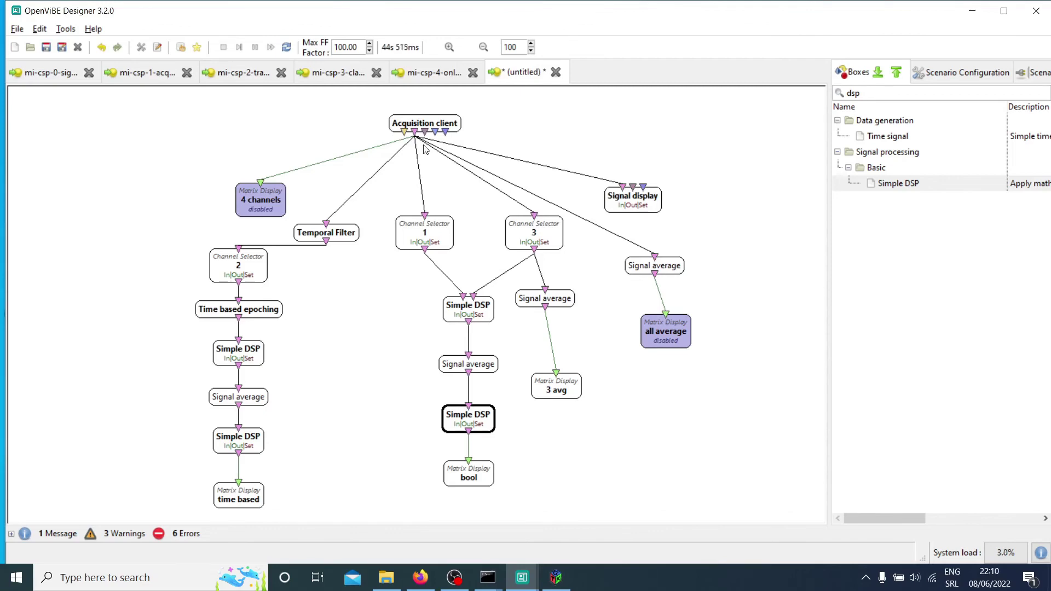
pyautogui.click(224, 47)
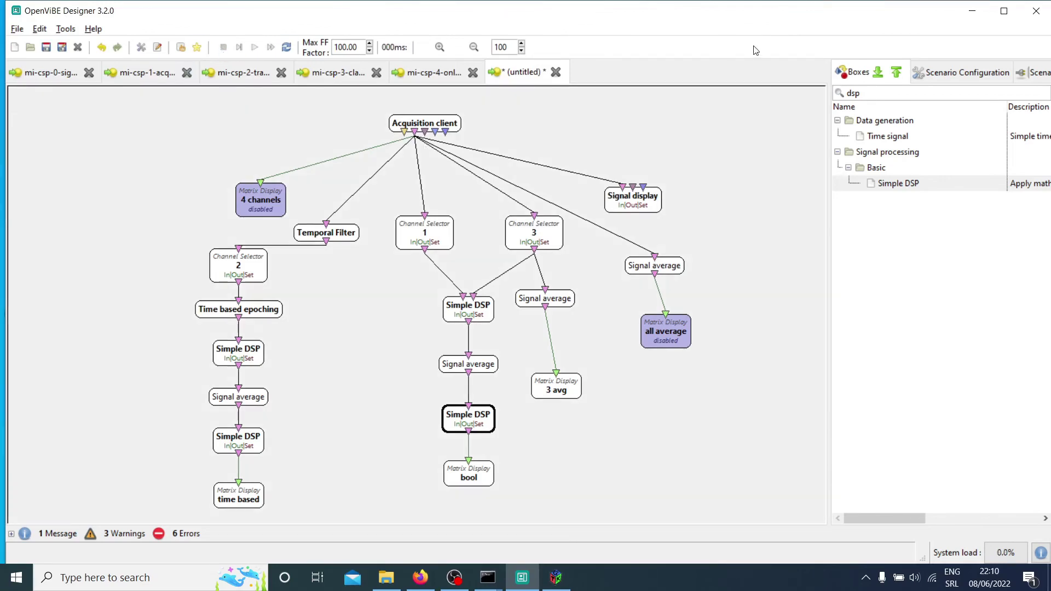
# - Find the Spatial Filter box, place it beneath the Temporal Filter and Channel Selector 1, and examine its default settings
pyautogui.click(841, 94)
pyautogui.doubleClick(841, 94)
pyautogui.write('spatial')
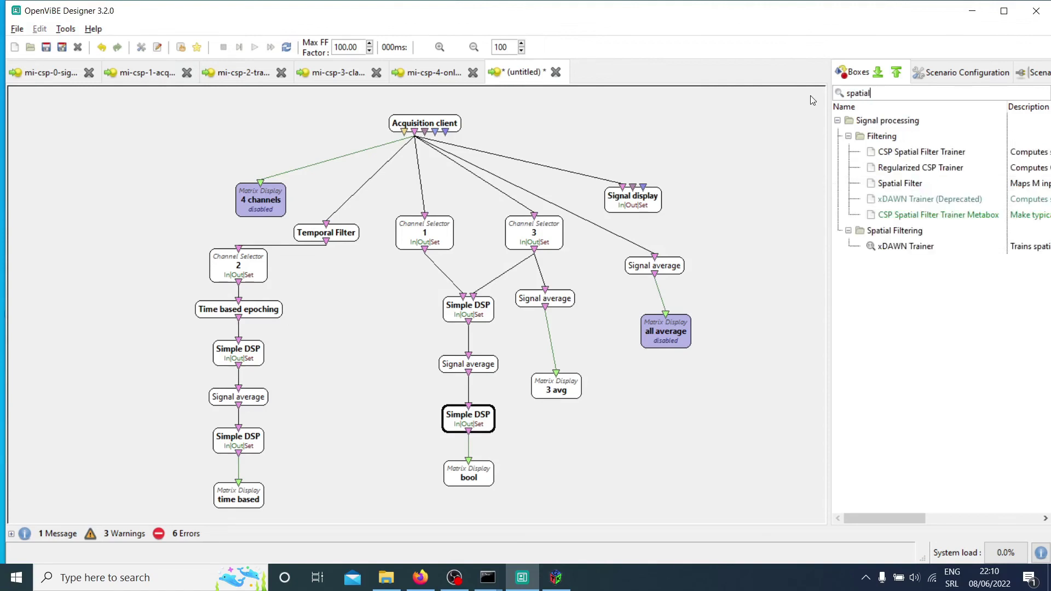
pyautogui.moveTo(903, 185); pyautogui.dragTo(383, 299)
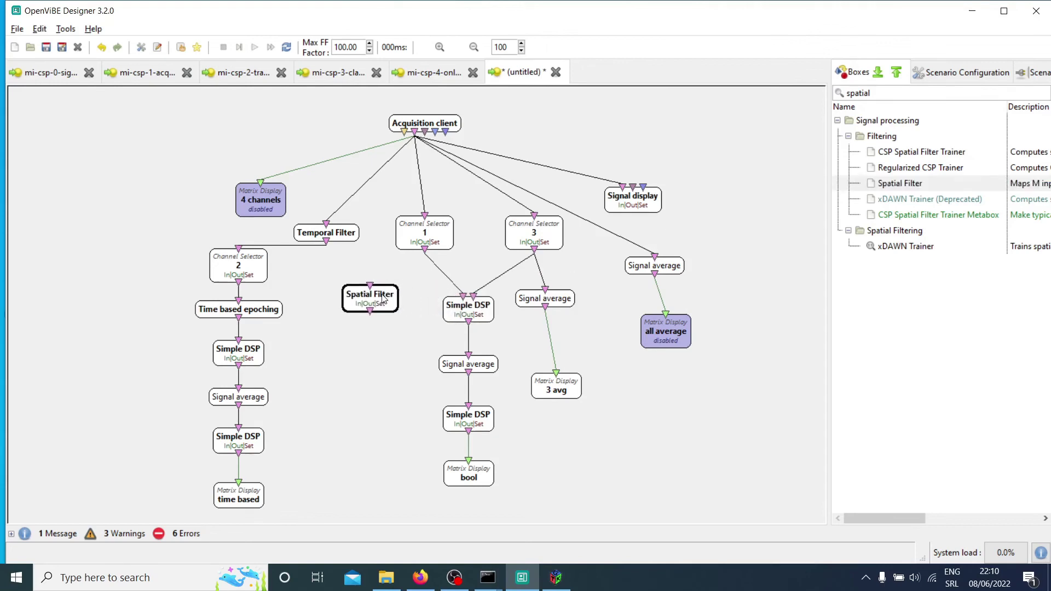
pyautogui.doubleClick(382, 299)
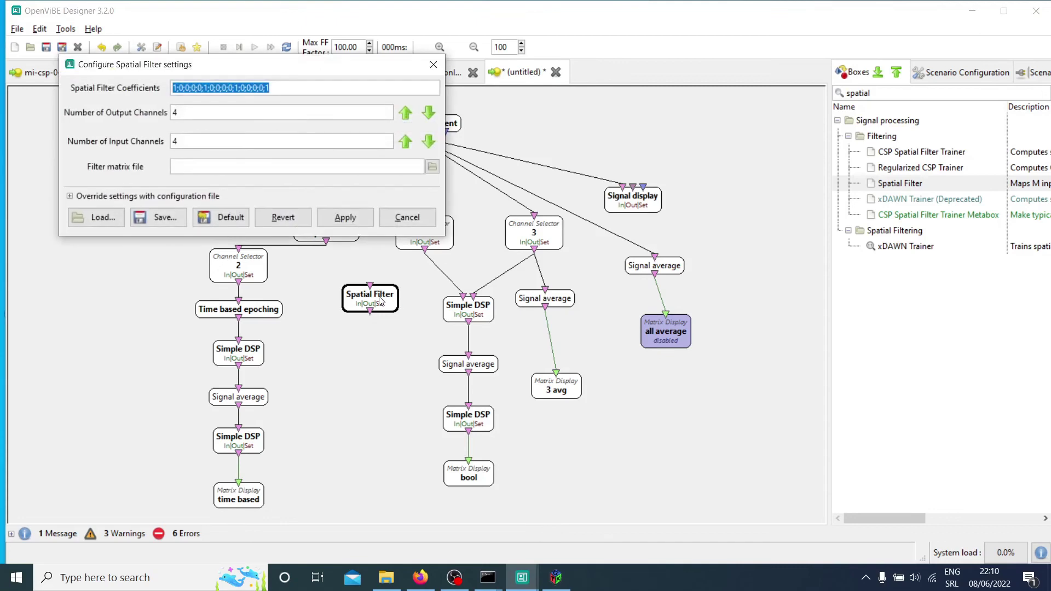
pyautogui.click(277, 87)
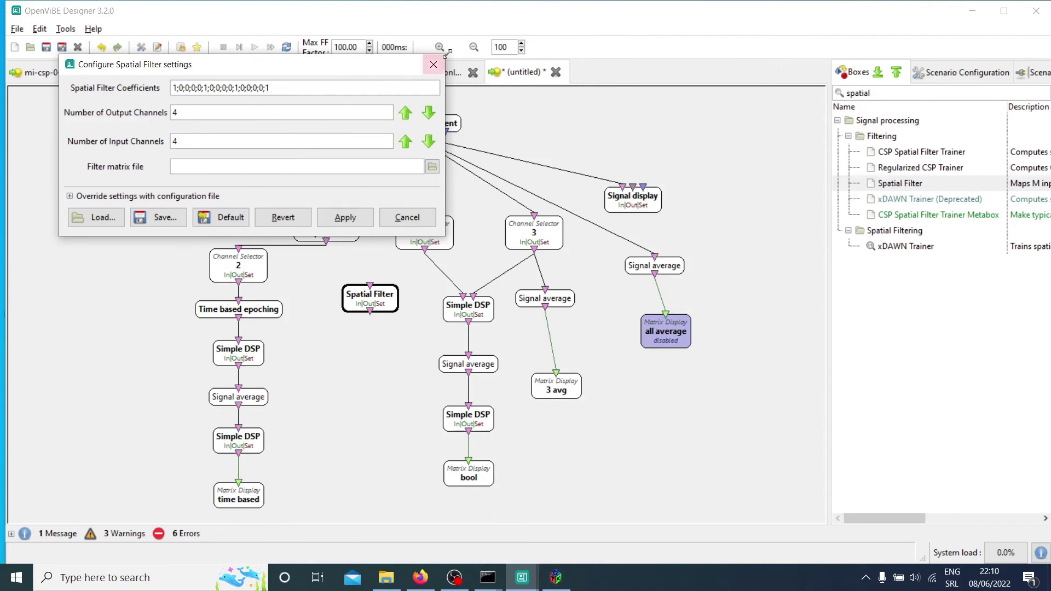
pyautogui.click(433, 64)
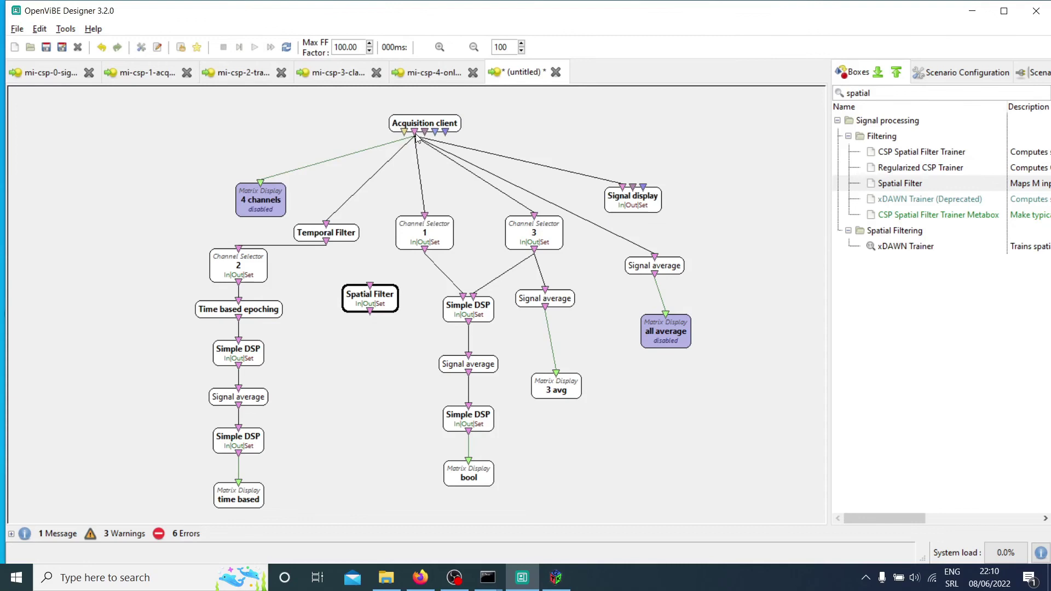
# - Connect the Acquisition client's signal output to the Spatial Filter input
pyautogui.moveTo(415, 135); pyautogui.dragTo(371, 285)
pyautogui.moveTo(424, 250); pyautogui.dragTo(382, 288)
pyautogui.moveTo(416, 138); pyautogui.dragTo(370, 289)
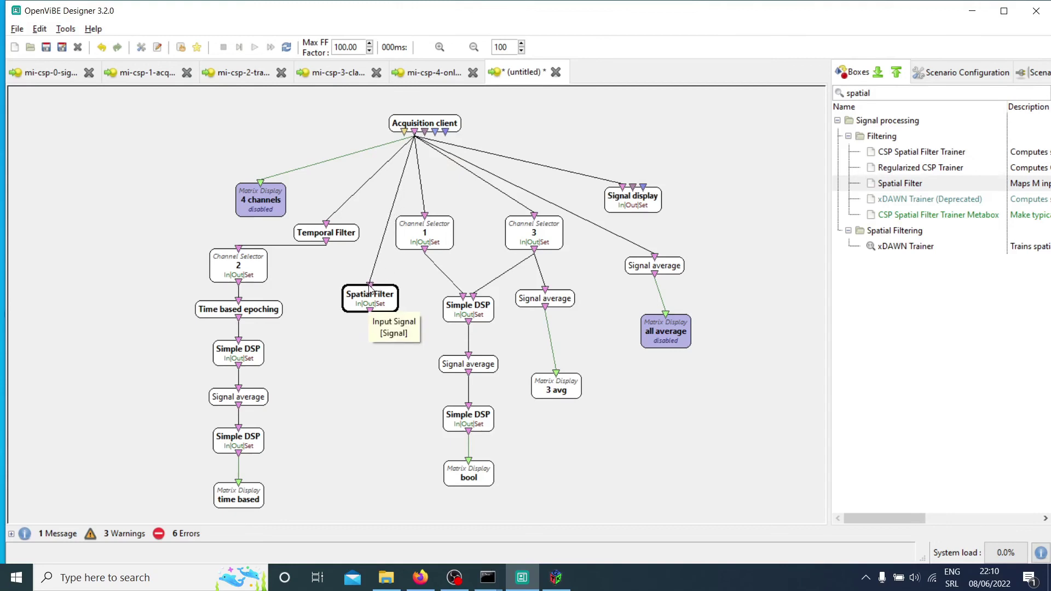
# - Configure the Spatial Filter with 1 output channel and cut its coefficients down to 1;0;0;0;
pyautogui.doubleClick(370, 294)
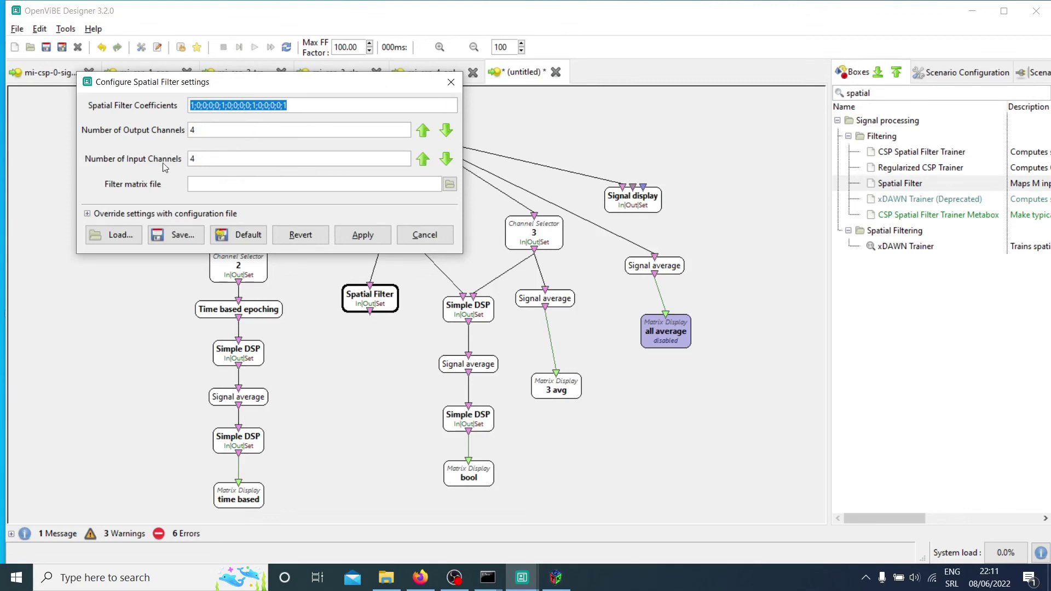
pyautogui.click(203, 127)
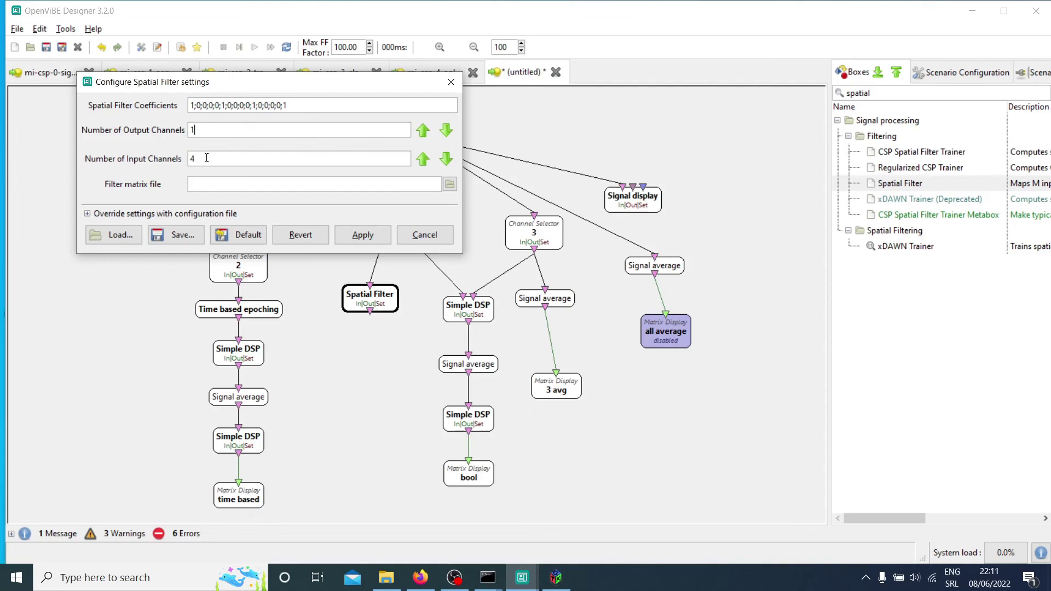
pyautogui.moveTo(298, 104); pyautogui.dragTo(169, 110)
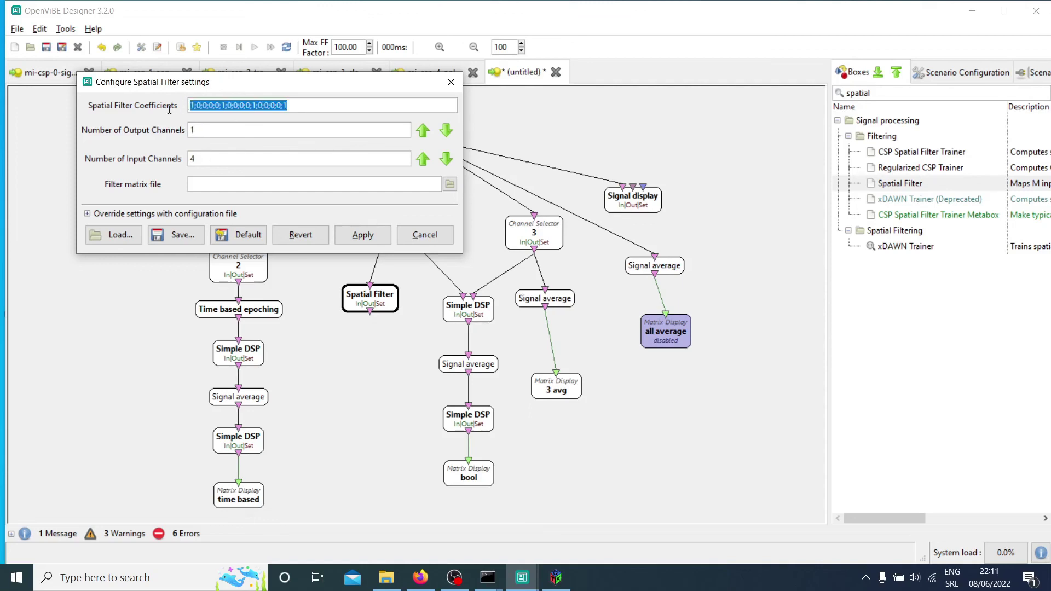
pyautogui.click(213, 104)
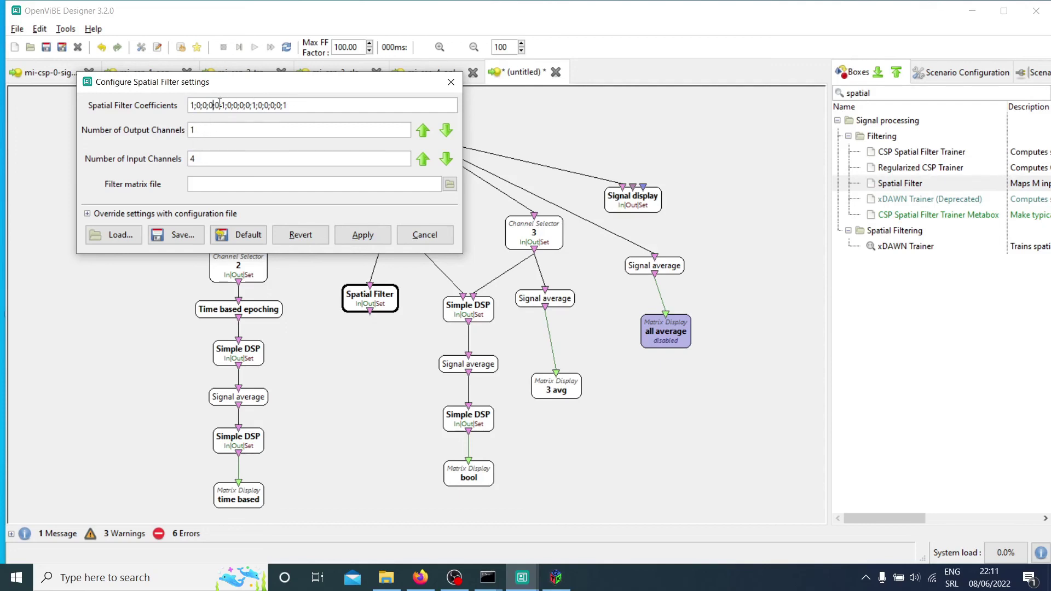
pyautogui.moveTo(191, 106); pyautogui.dragTo(213, 106)
pyautogui.click(205, 128)
pyautogui.click(202, 105)
pyautogui.moveTo(213, 105); pyautogui.dragTo(189, 106)
pyautogui.click(216, 104)
pyautogui.press('BackSpace')
pyautogui.write(';')
pyautogui.click(265, 105)
pyautogui.moveTo(206, 131); pyautogui.dragTo(183, 130)
pyautogui.write('1')
pyautogui.moveTo(217, 105); pyautogui.dragTo(340, 104)
pyautogui.press('BackSpace')
pyautogui.moveTo(241, 85); pyautogui.dragTo(221, 107)
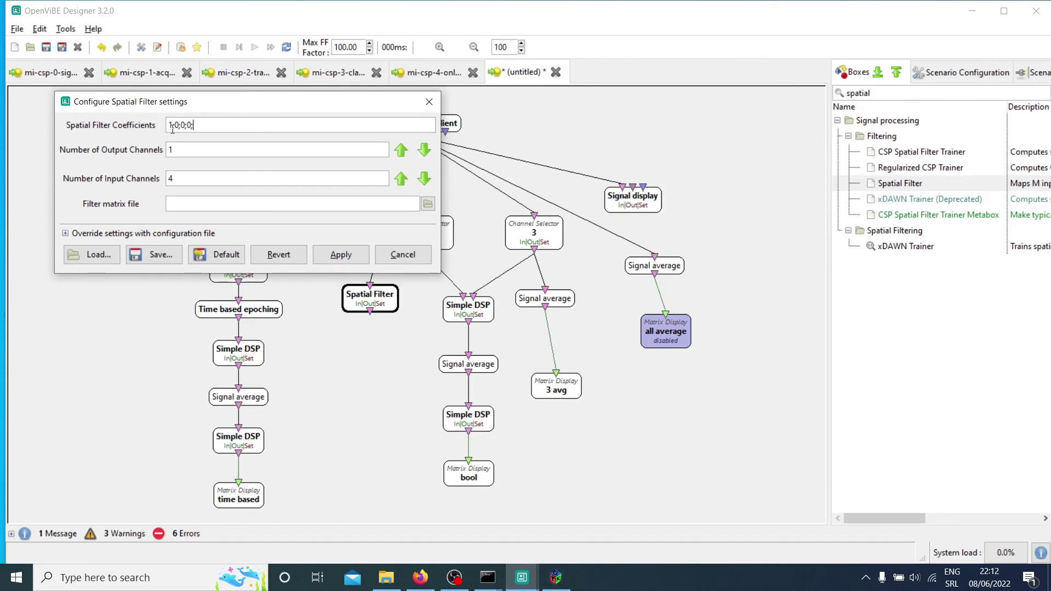
# - Replace the zero coefficients of the Spatial Filter with 1 so all four input channels are weighted equally
pyautogui.click(205, 125)
pyautogui.click(177, 124)
pyautogui.press('Delete')
pyautogui.press('Delete')
pyautogui.press('Delete')
pyautogui.press('Delete')
pyautogui.write('1;')
pyautogui.press('Delete')
pyautogui.press('Delete')
pyautogui.write('1;1;')
pyautogui.tripleClick(189, 124)
pyautogui.click(204, 124)
pyautogui.moveTo(173, 150); pyautogui.dragTo(164, 151)
# - Adjust the signs of the Spatial Filter coefficients with minus signs, set the last coefficient to 2, and apply the settings
pyautogui.press('Right')
pyautogui.write('-')
pyautogui.write(';')
pyautogui.press('Right')
pyautogui.press('Right')
pyautogui.press('Right')
pyautogui.press('Right')
pyautogui.write('-')
pyautogui.press('Right')
pyautogui.press('Left')
pyautogui.press('Left')
pyautogui.press('Delete')
pyautogui.press('Right')
pyautogui.press('Right')
pyautogui.press('Right')
pyautogui.press('Right')
pyautogui.press('BackSpace')
pyautogui.press('BackSpace')
pyautogui.write('0')
pyautogui.press('BackSpace')
pyautogui.write(';')
pyautogui.press('BackSpace')
pyautogui.write('2')
pyautogui.click(349, 258)
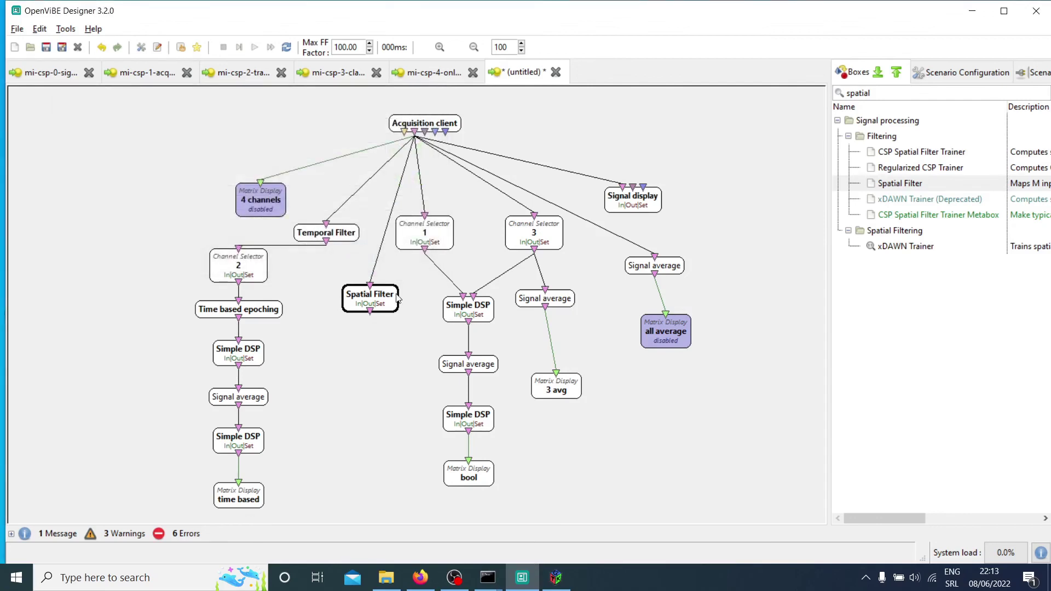
# - Move the Spatial Filter up slightly and connect its output to a copy of the "bool" Matrix Display placed beneath it
pyautogui.moveTo(390, 303); pyautogui.dragTo(385, 283)
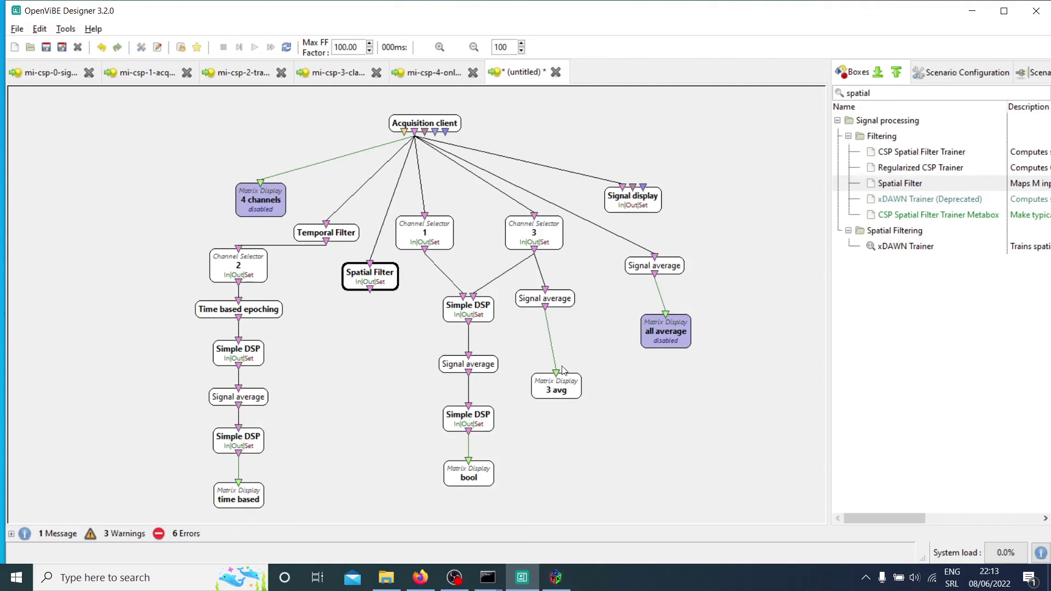
pyautogui.click(469, 478)
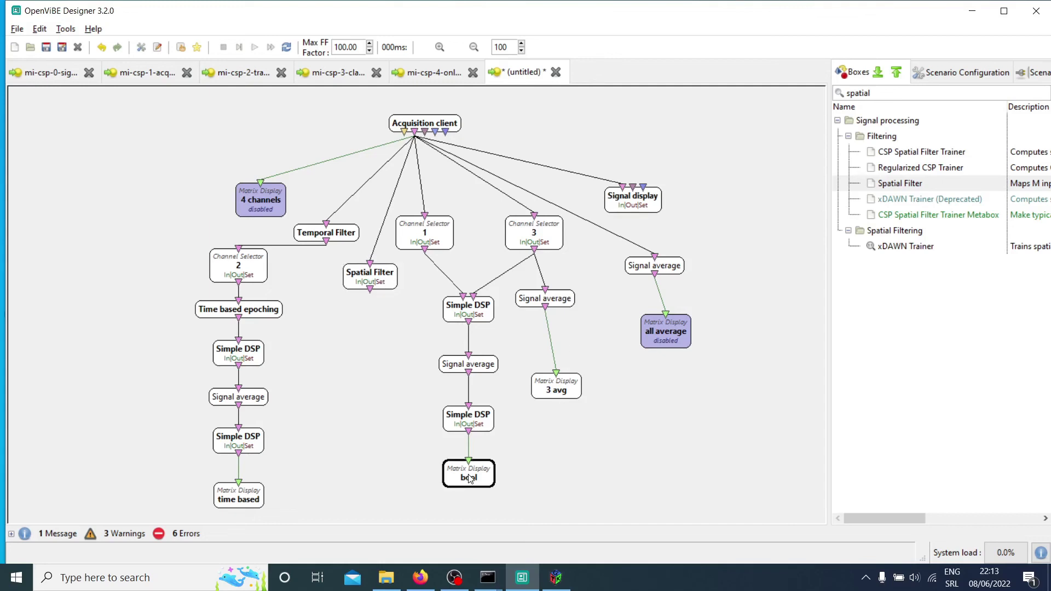
pyautogui.hotkey('ctrl', 'v')
pyautogui.moveTo(405, 434); pyautogui.dragTo(370, 344)
pyautogui.moveTo(371, 290); pyautogui.dragTo(370, 330)
# - Rename the Matrix Display beneath the Spatial Filter to "spatial"
pyautogui.rightClick(376, 346)
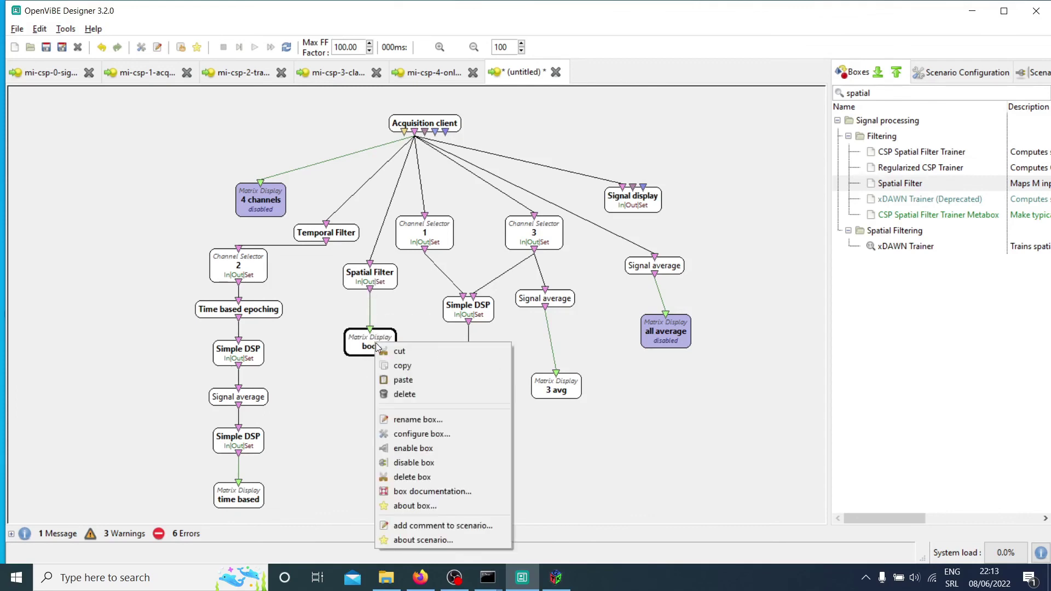
pyautogui.click(408, 419)
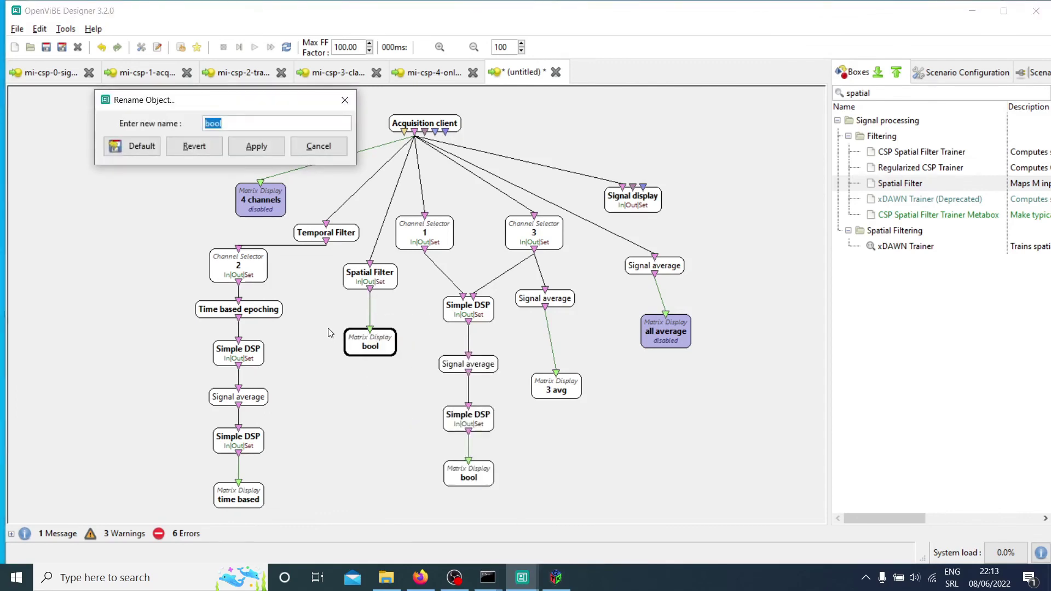
pyautogui.write('spatial')
pyautogui.press('Return')
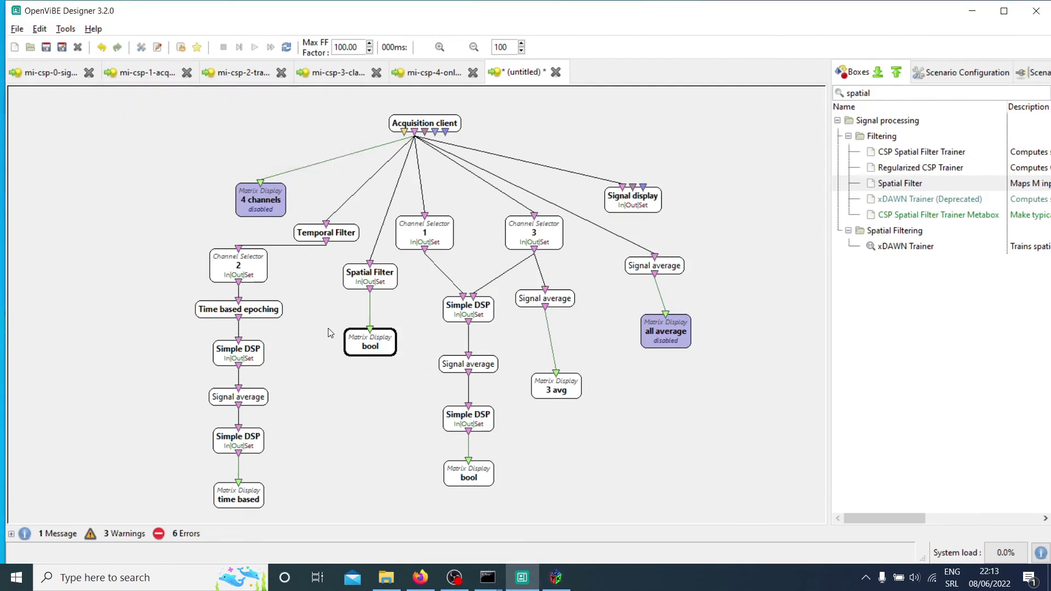
# - Run the scenario and rearrange the "time based", "spatial", "bool" and "3 avg" display windows to view their outputs
pyautogui.click(254, 48)
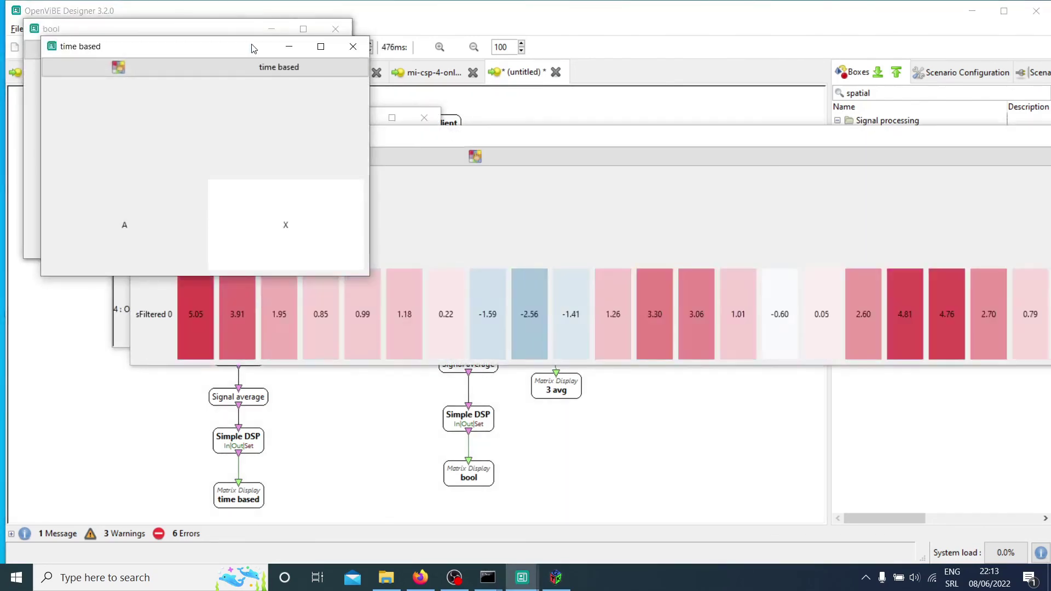
pyautogui.moveTo(254, 48); pyautogui.dragTo(485, 226)
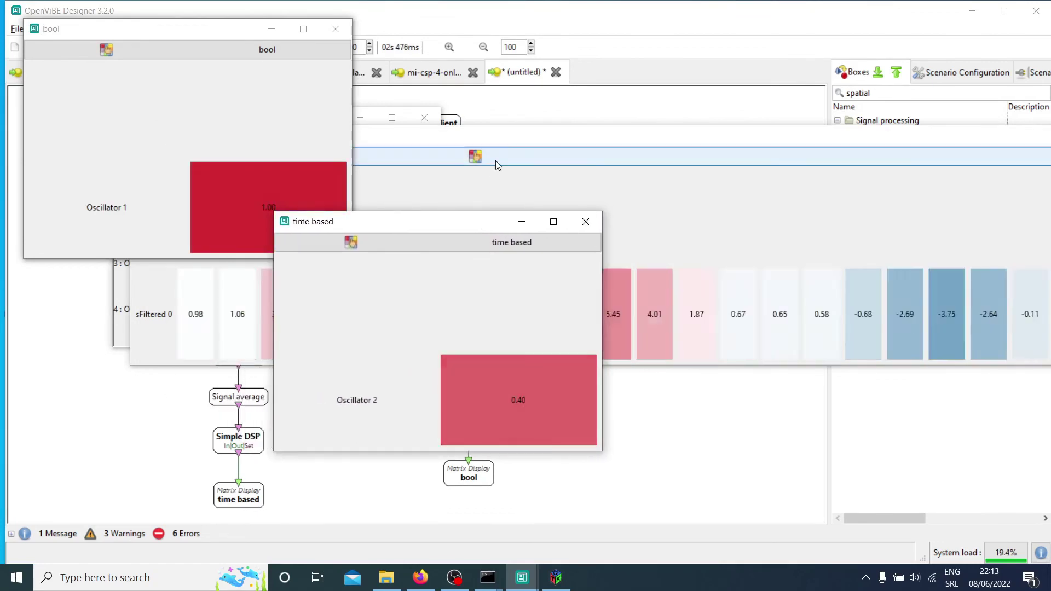
pyautogui.click(508, 143)
pyautogui.moveTo(508, 144); pyautogui.dragTo(444, 155)
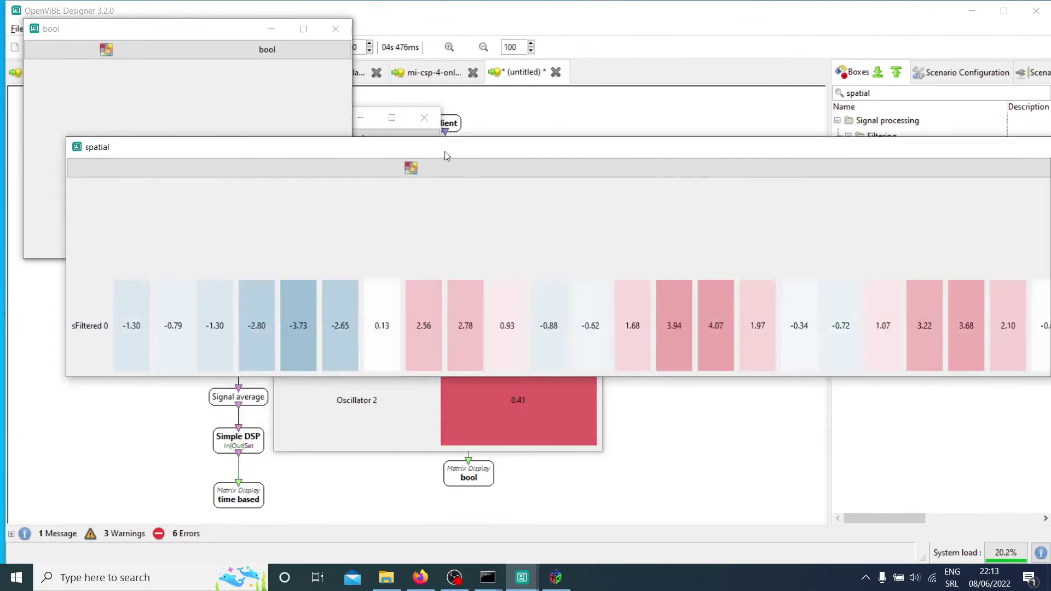
pyautogui.click(224, 34)
pyautogui.moveTo(223, 35); pyautogui.dragTo(328, 173)
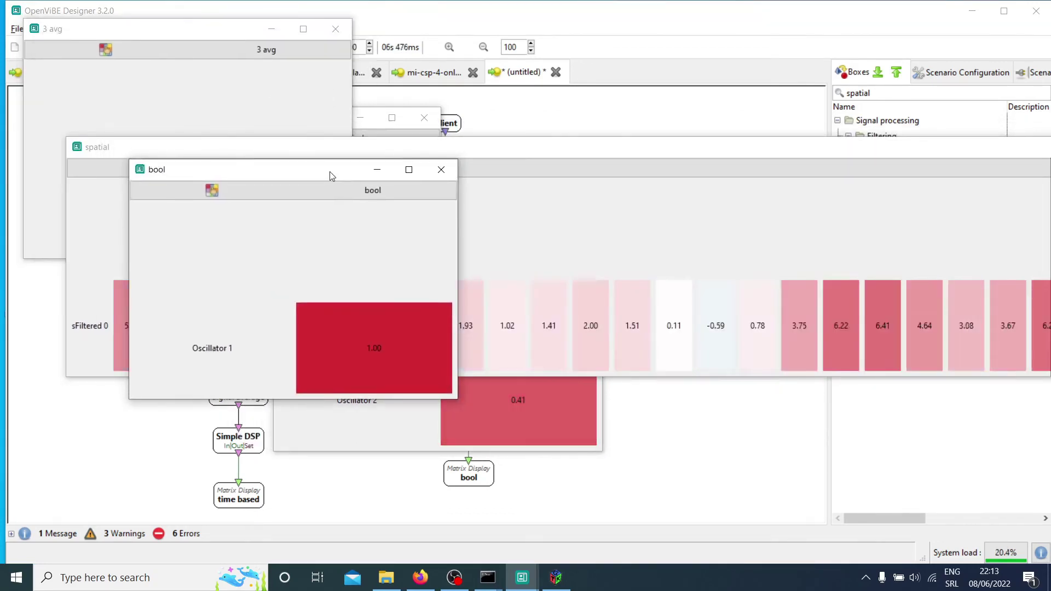
pyautogui.moveTo(220, 34); pyautogui.dragTo(291, 194)
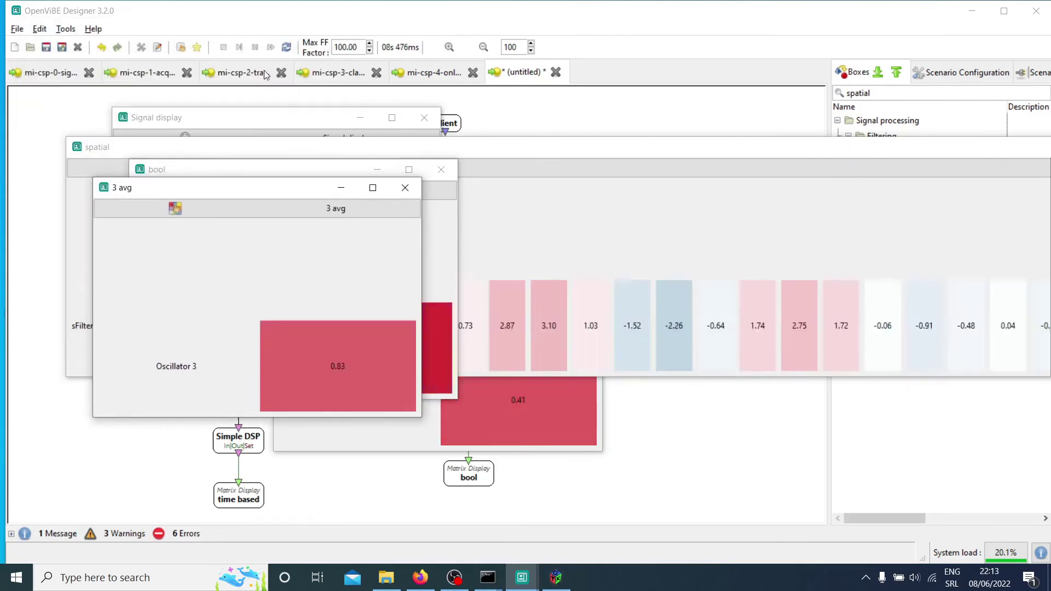
# - Stop the scenario and replace the Acquisition client's Signal display with a copy beneath the Spatial Filter, connected to the filter's signal output
pyautogui.press('F5')
pyautogui.moveTo(379, 346); pyautogui.dragTo(336, 335)
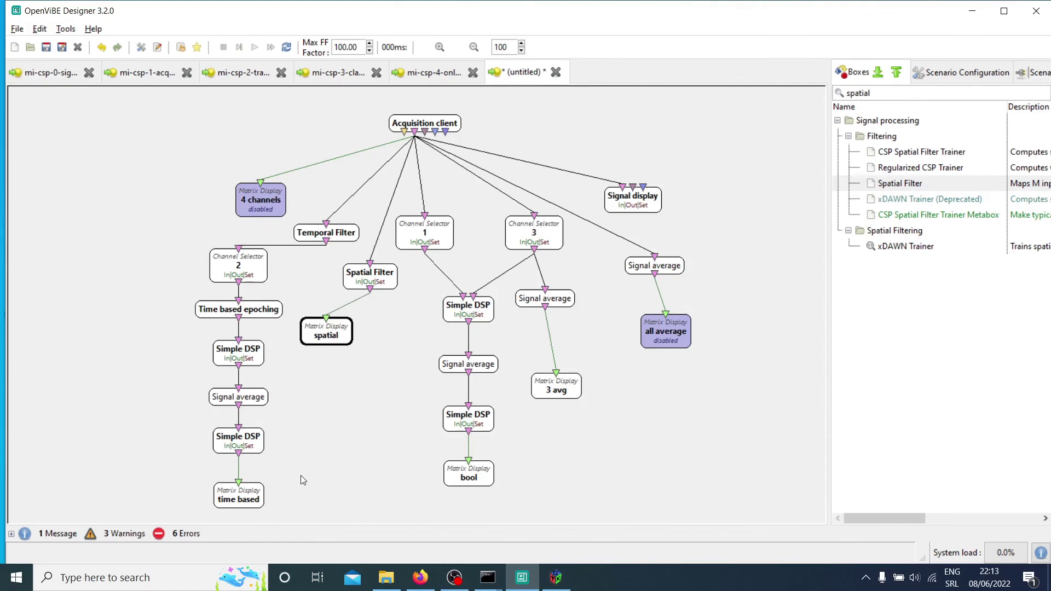
pyautogui.click(642, 211)
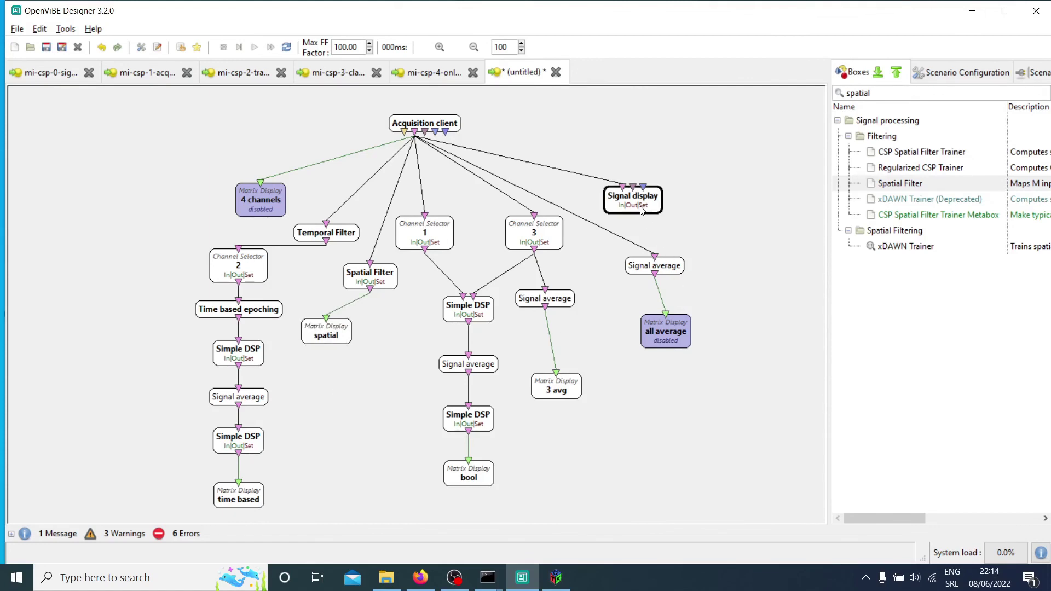
pyautogui.hotkey('ctrl', 'c')
pyautogui.hotkey('ctrl', 'v')
pyautogui.moveTo(422, 306); pyautogui.dragTo(383, 360)
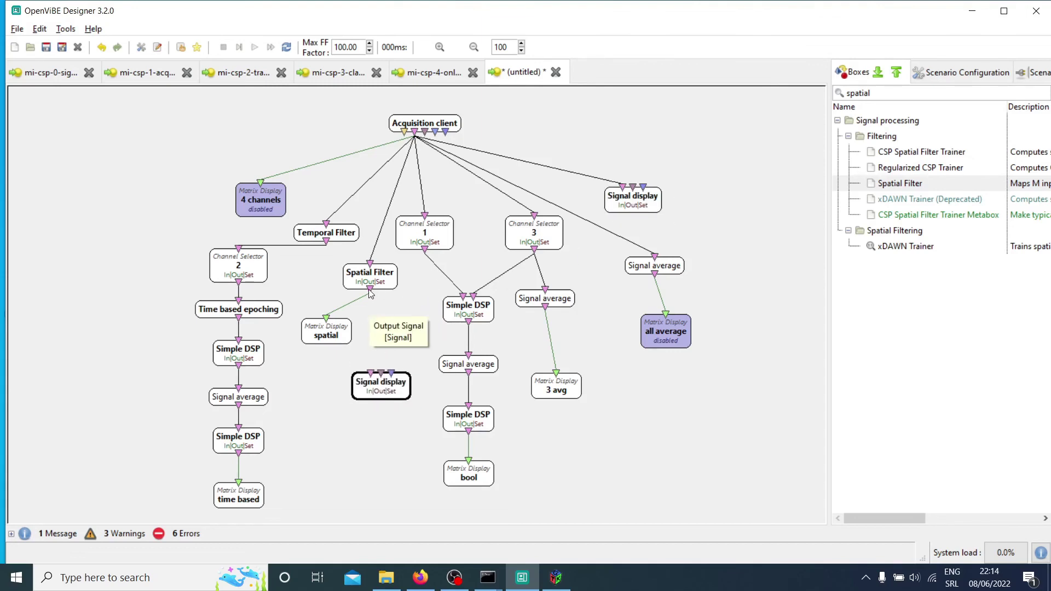
pyautogui.moveTo(369, 290); pyautogui.dragTo(371, 374)
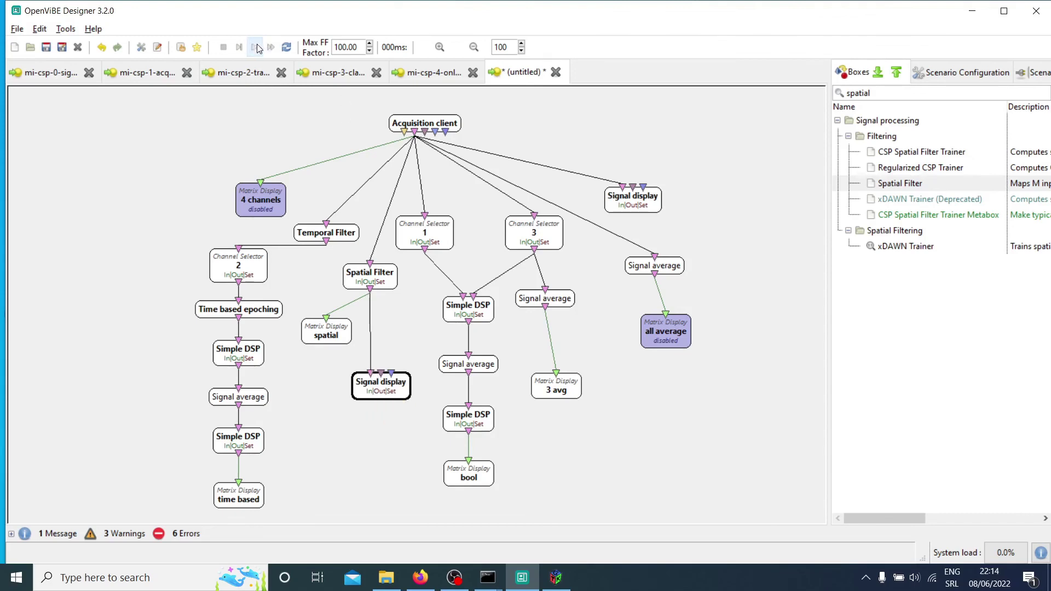
pyautogui.click(649, 200)
pyautogui.press('Delete')
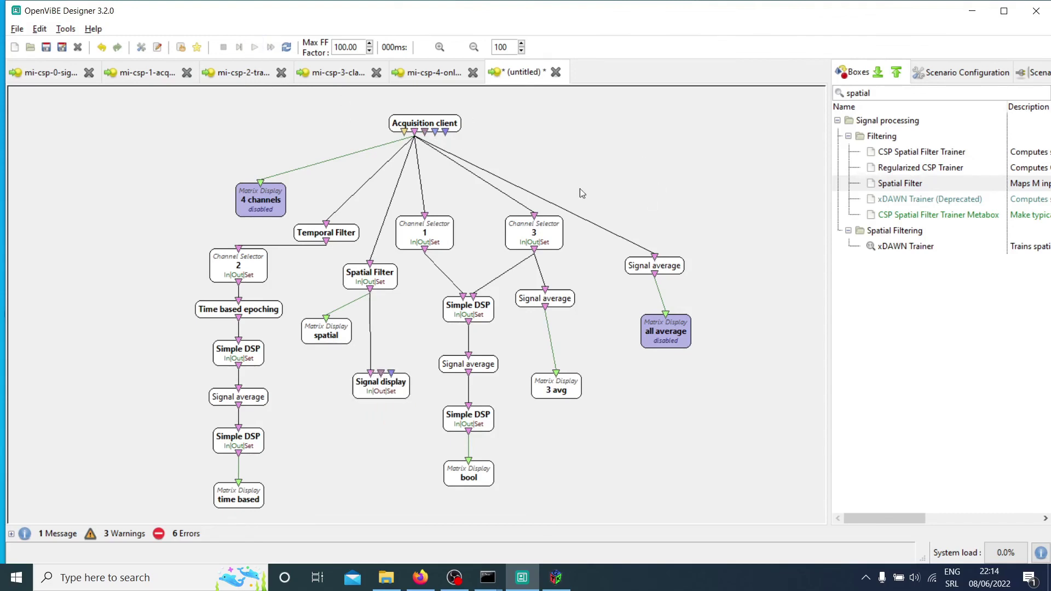
# - Run the scenario, enlarge the Signal display window to examine the spatially filtered signal, and stop the run
pyautogui.click(255, 48)
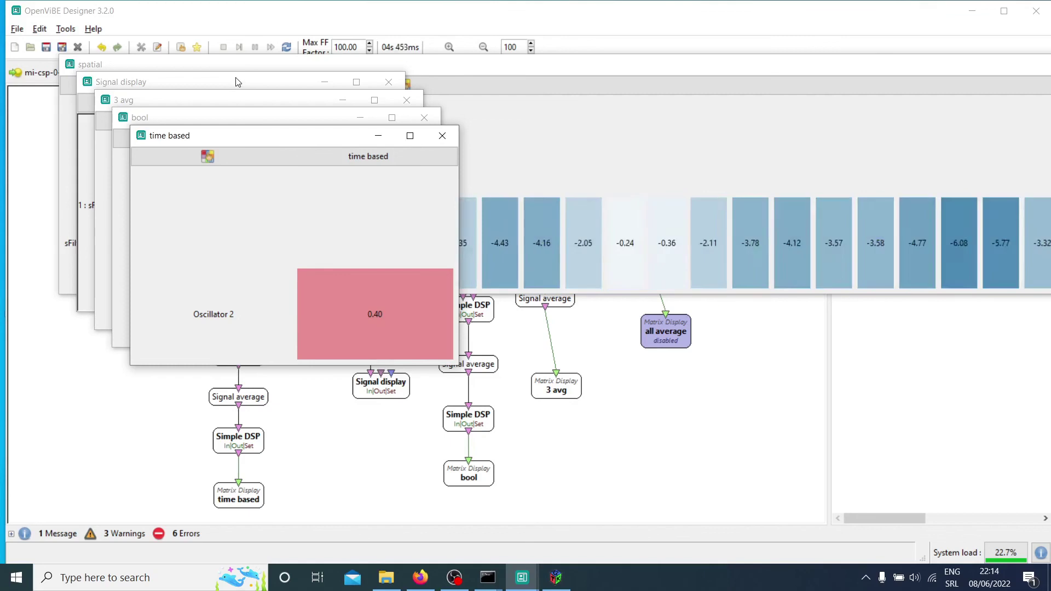
pyautogui.click(236, 82)
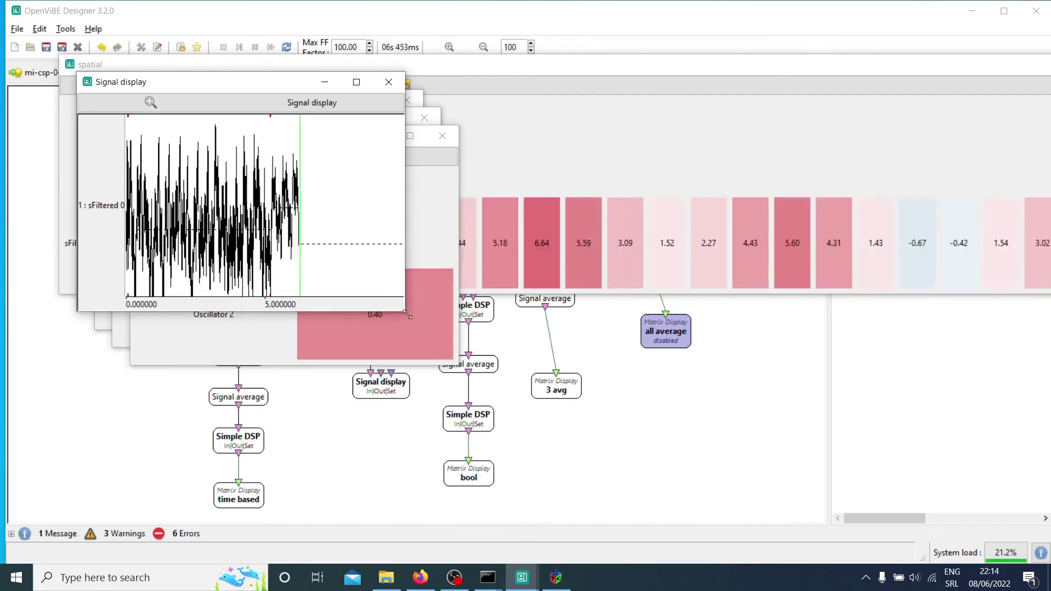
pyautogui.moveTo(408, 315); pyautogui.dragTo(735, 388)
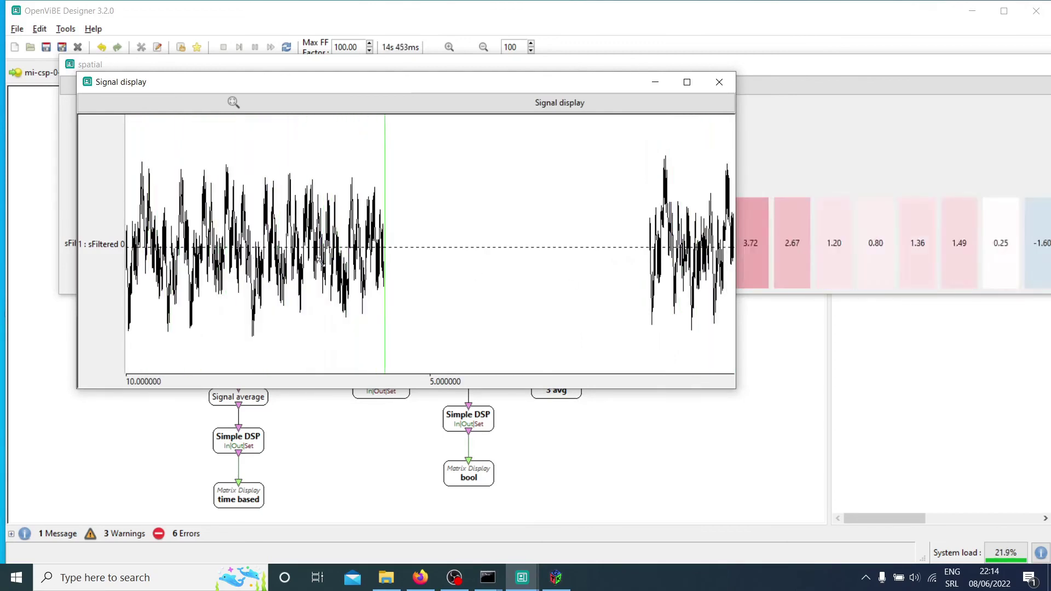
pyautogui.click(252, 36)
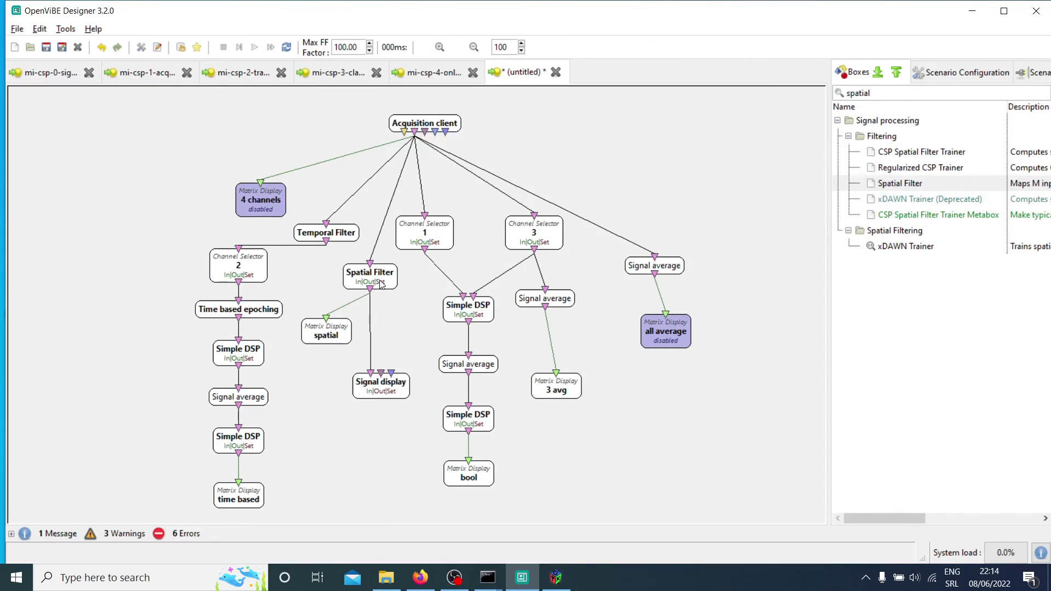
# - Edit the Spatial Filter coefficients, entering 1 after 1;-1;1; and apply the settings
pyautogui.doubleClick(382, 283)
pyautogui.click(170, 53)
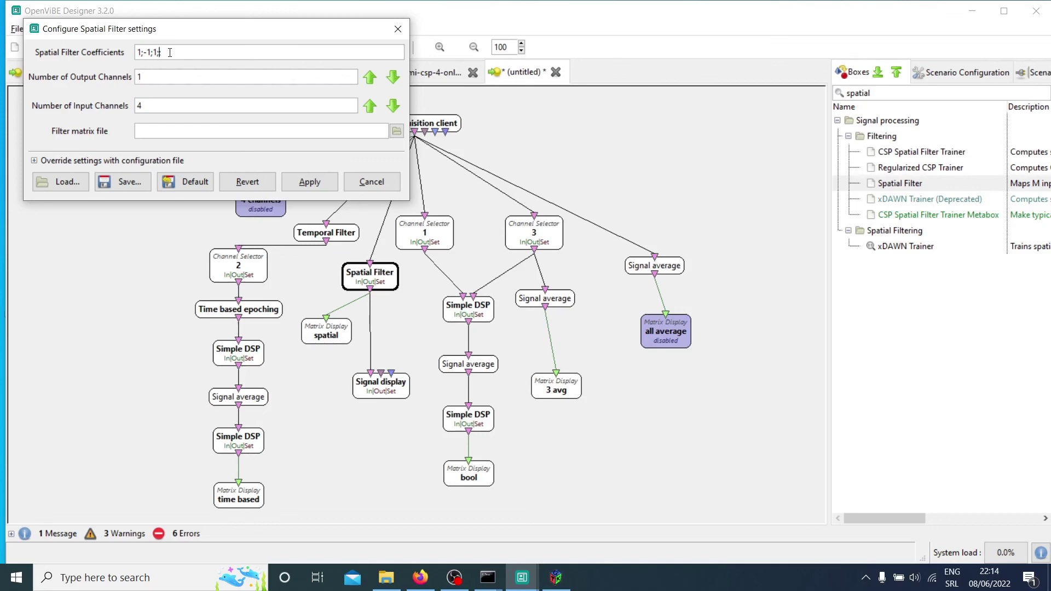
pyautogui.write('1;')
pyautogui.moveTo(171, 52); pyautogui.dragTo(129, 52)
pyautogui.click(174, 51)
pyautogui.click(310, 182)
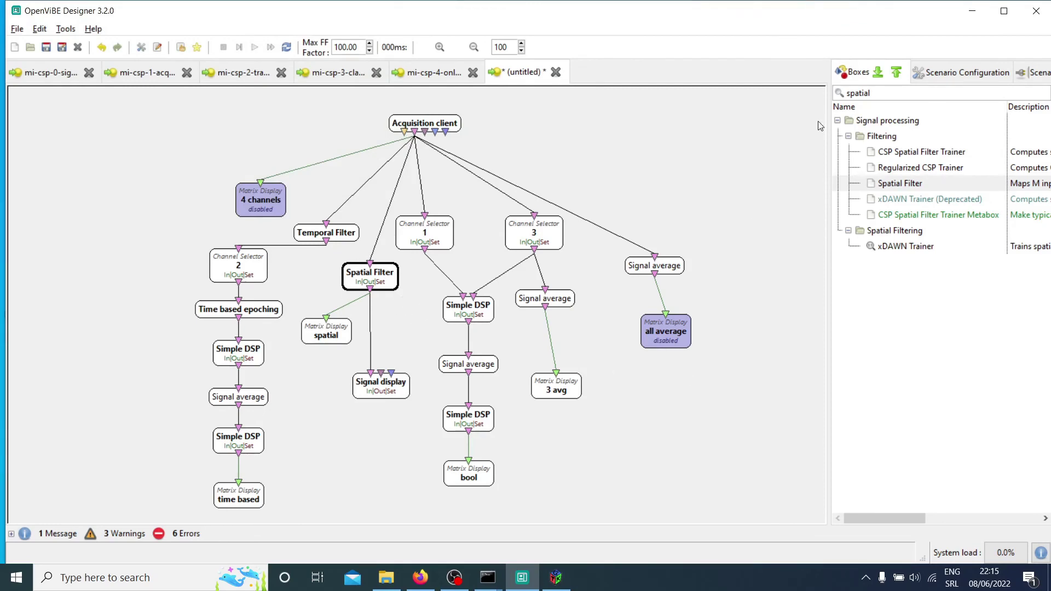
# - Place a Univariate Statistics box in the empty area beside the Signal average branch and remove it again
pyautogui.moveTo(882, 91); pyautogui.dragTo(826, 98)
pyautogui.write('univari')
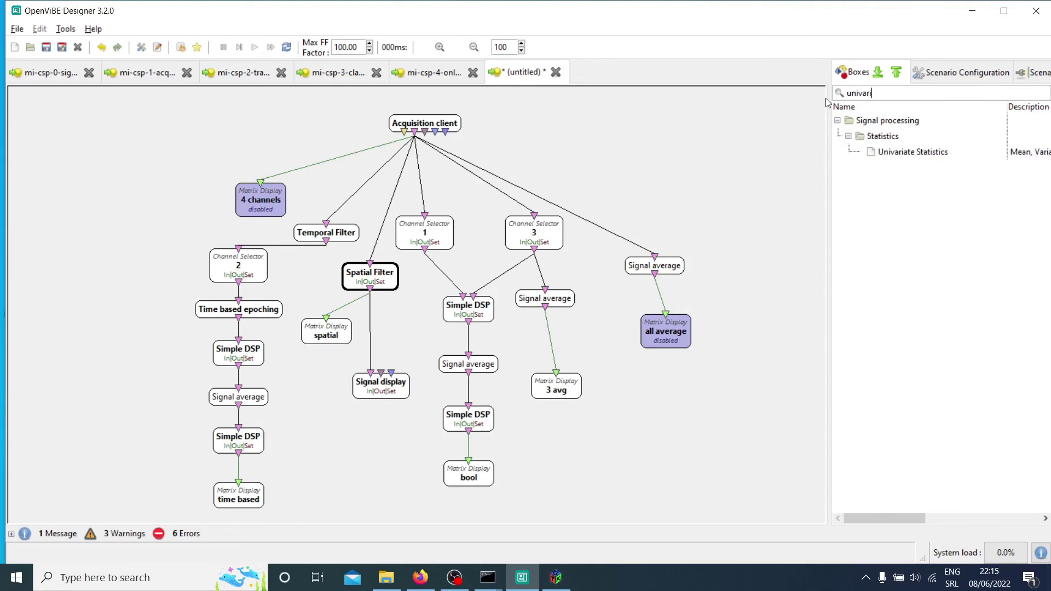
pyautogui.moveTo(933, 155); pyautogui.dragTo(732, 211)
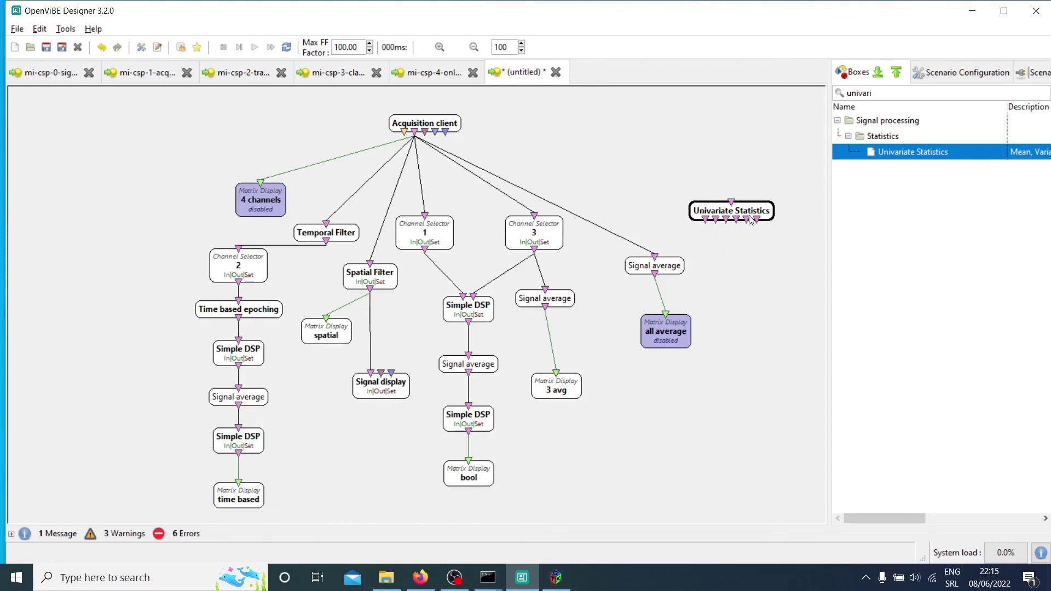
pyautogui.moveTo(725, 211); pyautogui.dragTo(767, 228)
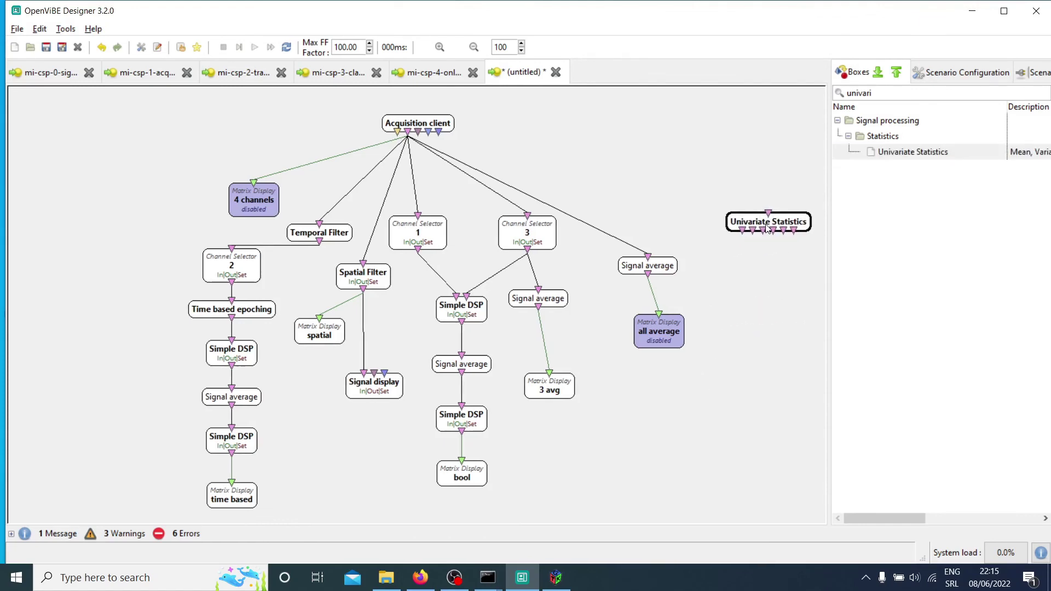
pyautogui.press('Delete')
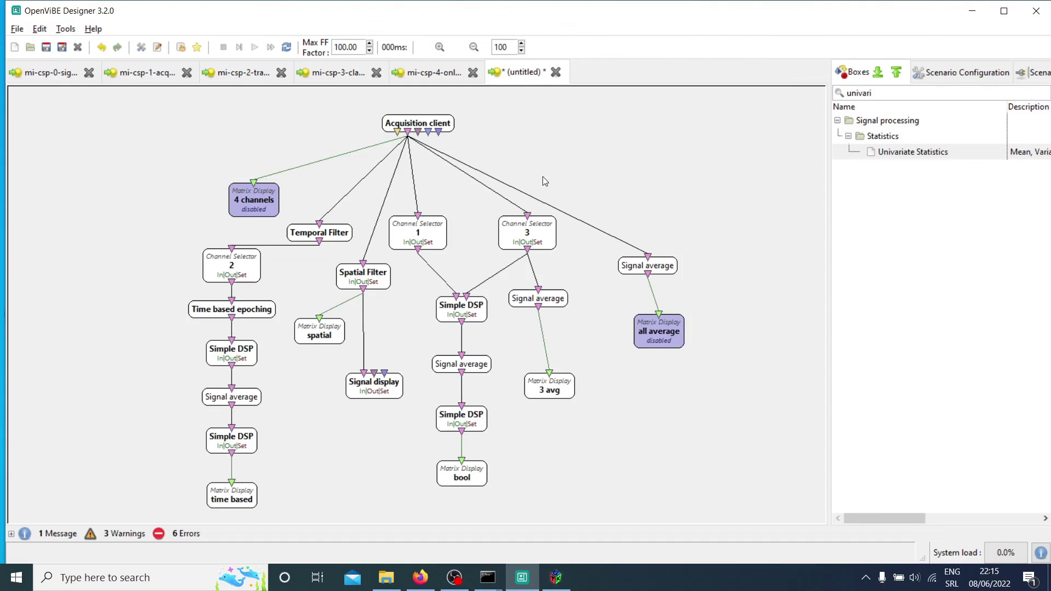